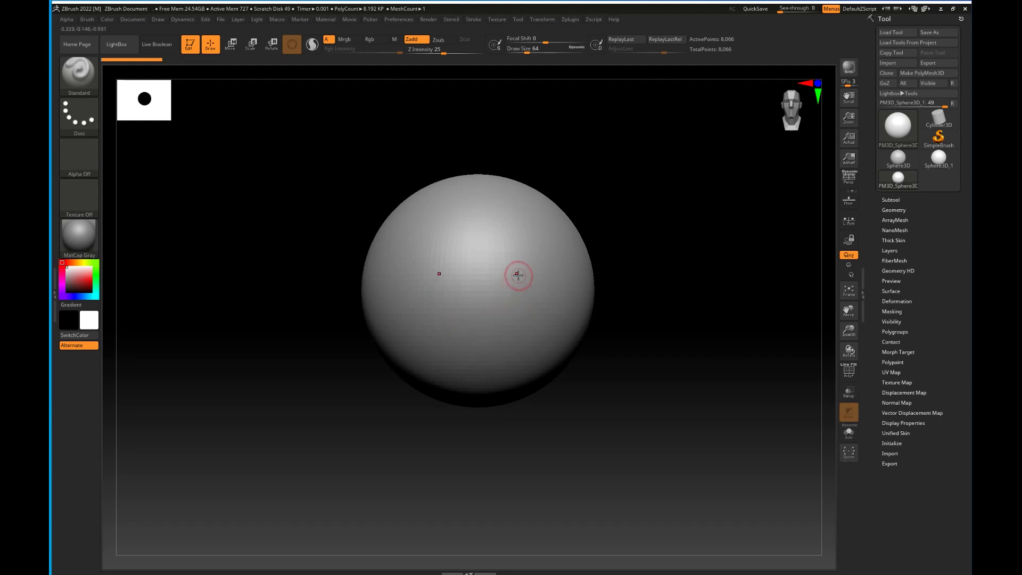
Enlarge the brush to a draw size of 508 and switch to the Move brush.
key("bracketright")
key("bracketright")
key("bracketright")
key("bracketright")
key("bracketright")
key("bracketright")
key("bracketright")
key("bracketright")
key("bracketright")
key("bracketright")
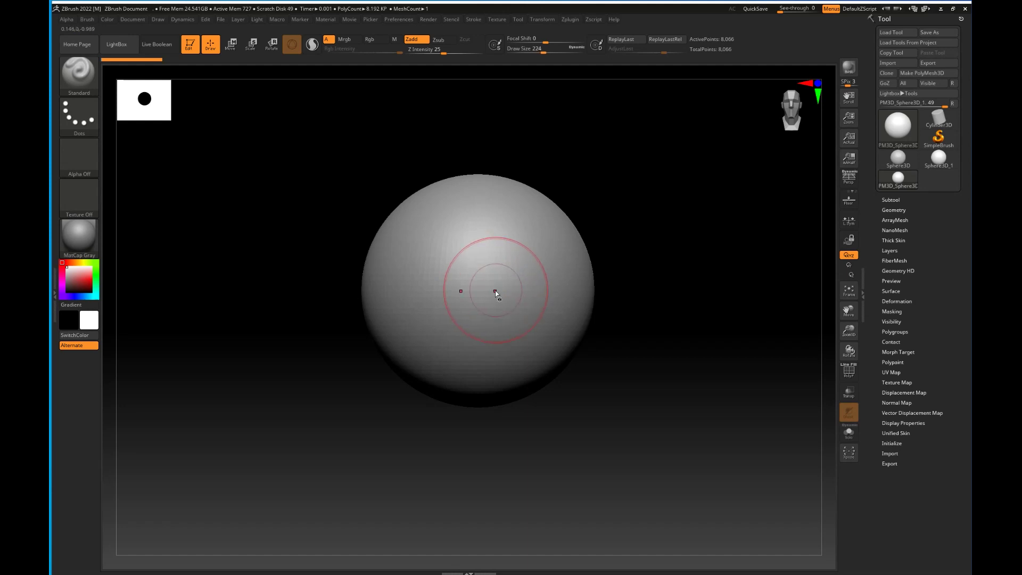
key("bracketright")
key("bracketright")
key("bracketright")
key("bracketright")
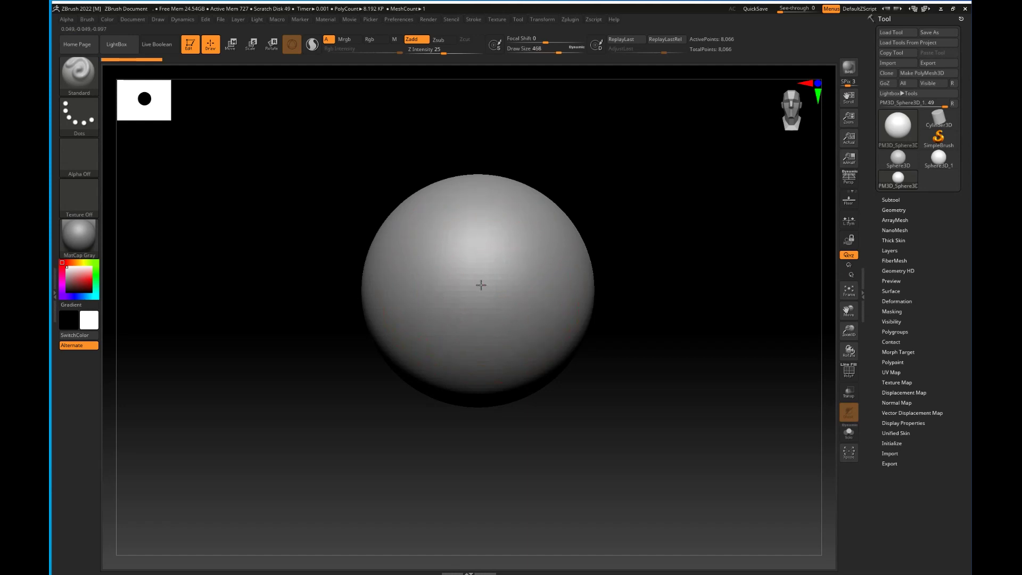
key("bracketright")
key("b")
key("m")
key("v")
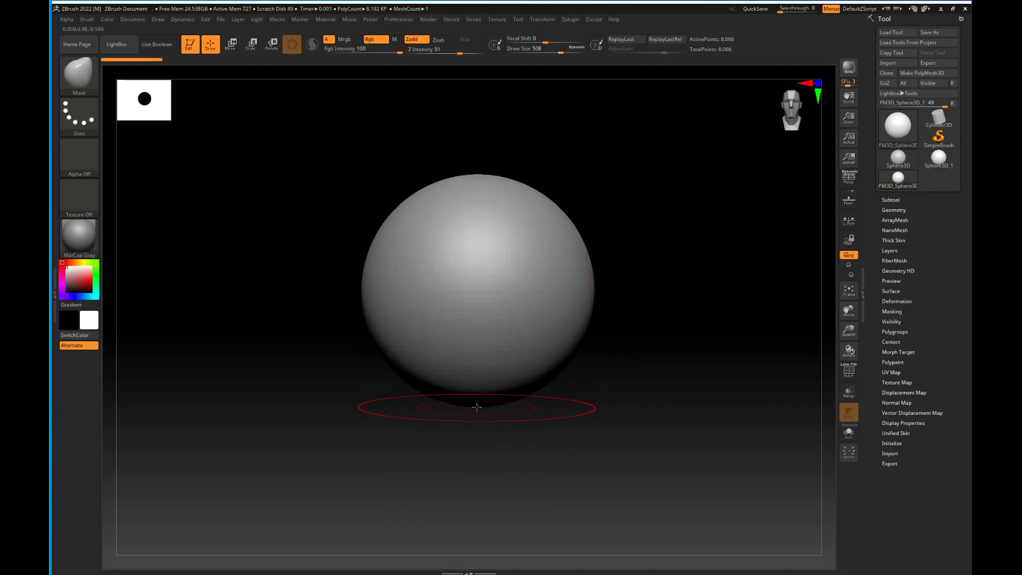
mouse_move(477, 403)
left_mouse_down()
mouse_move(484, 473)
mouse_move(481, 433)
left_mouse_up()
key("ctrl+z")
key("ctrl+z")
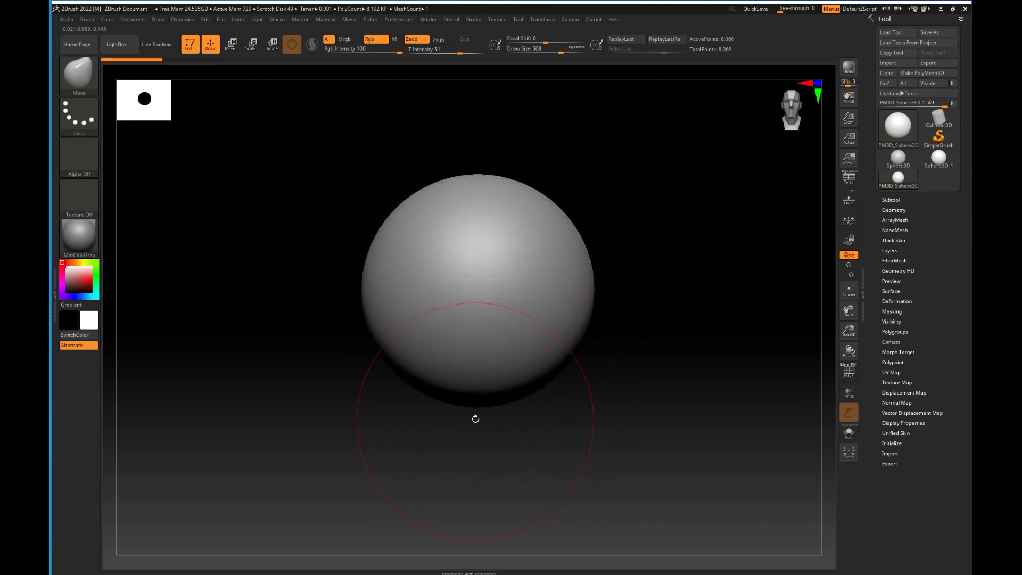
Pull the bottom of the sphere down into a tapered chin and convert the mesh to DynaMesh at resolution 128.
mouse_move(475, 407)
left_mouse_down()
mouse_move(476, 481)
mouse_move(477, 461)
left_mouse_up()
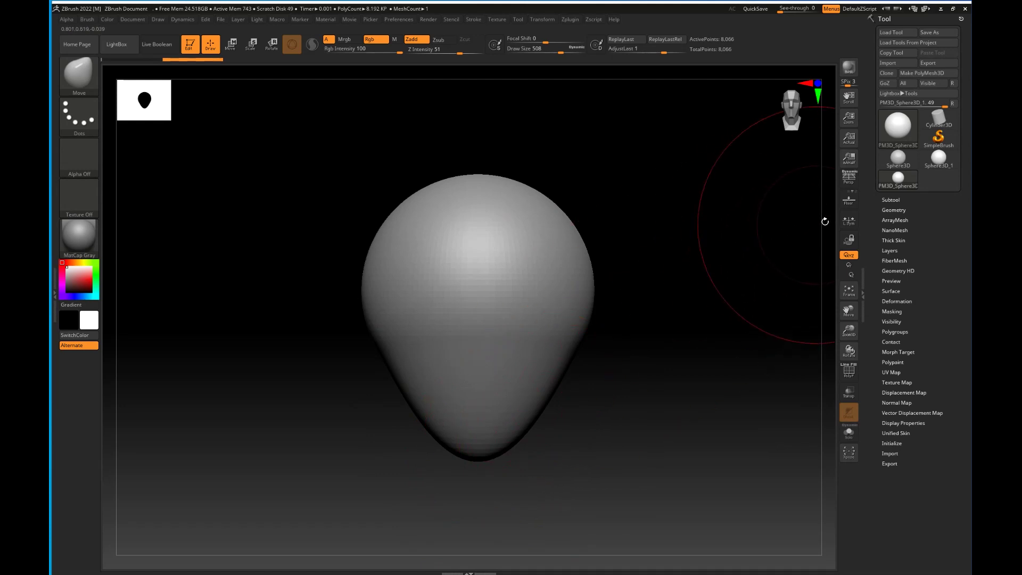
left_click(888, 207)
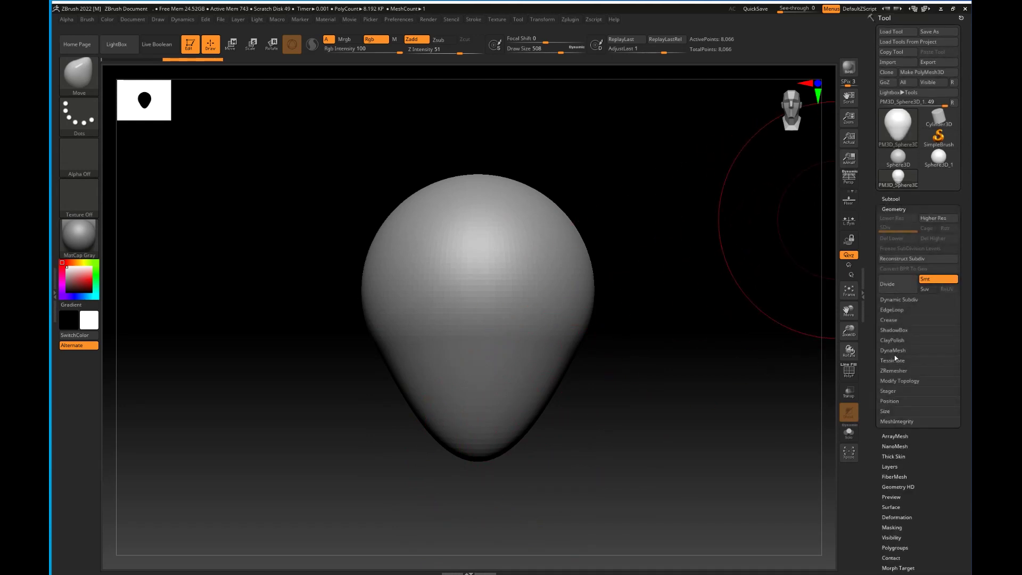
left_click(893, 351)
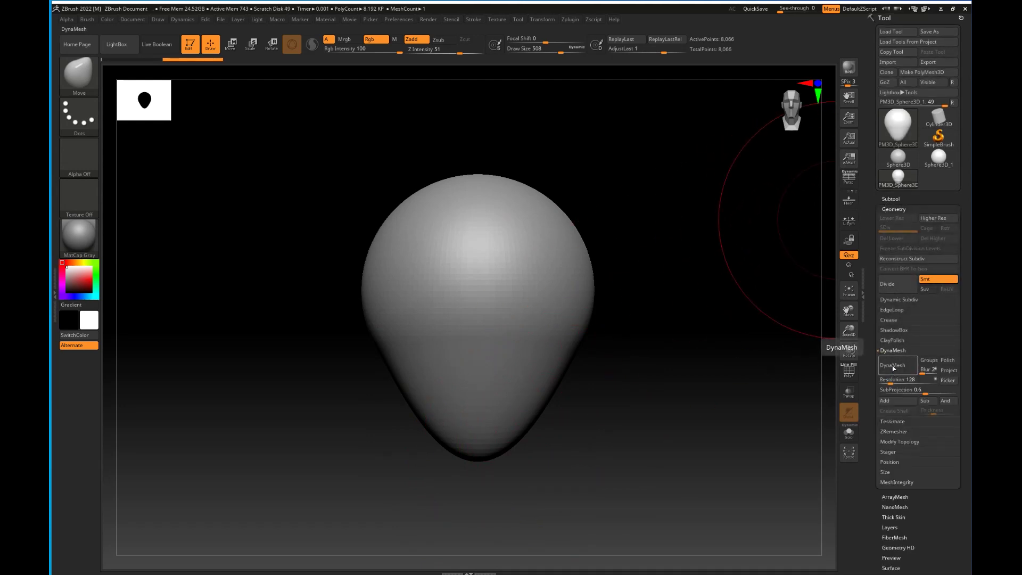
left_click(894, 365)
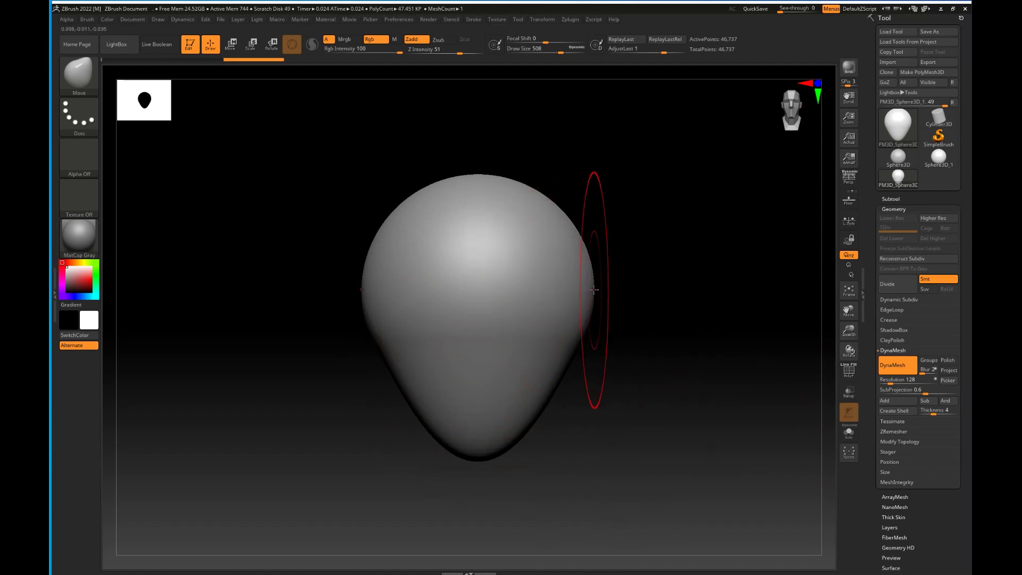
Push the sides of the head inward with the Move brush to narrow it and check the shape from above.
mouse_move(592, 289)
left_mouse_down()
mouse_move(565, 294)
mouse_move(573, 308)
left_mouse_up()
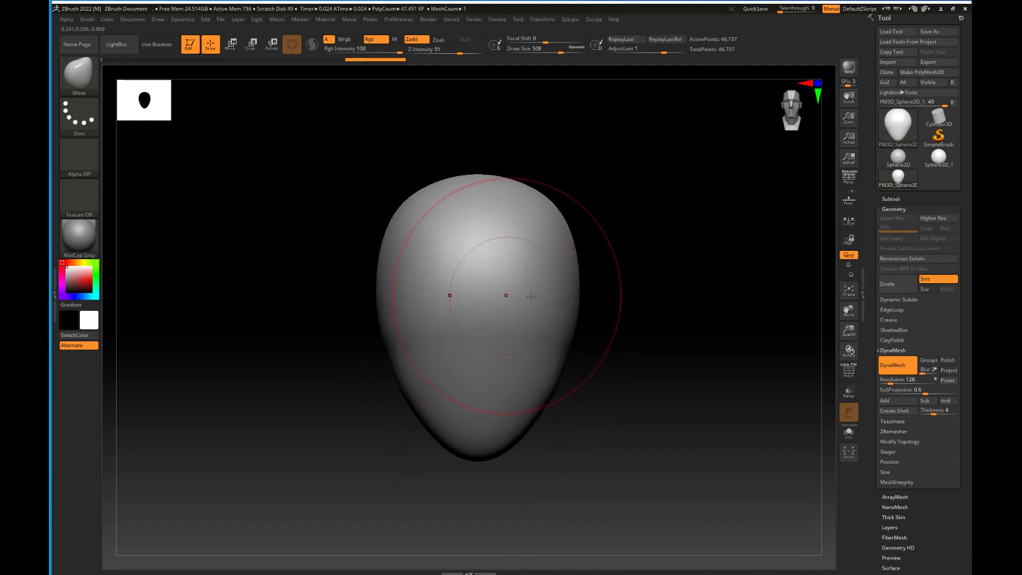
left_click_drag(650, 244, 646, 331)
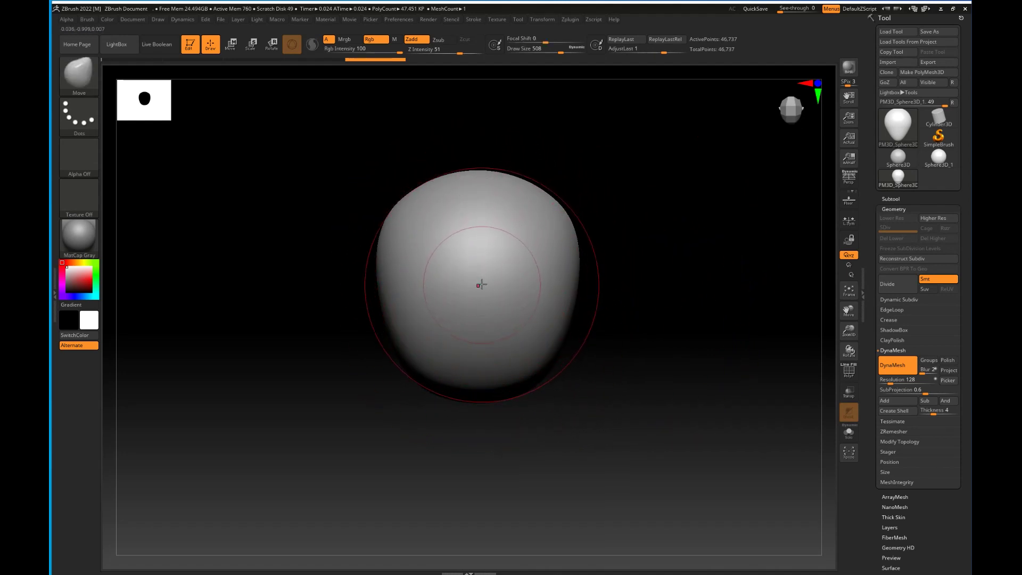
key("bracketleft")
key("bracketleft")
key("bracketleft")
key("bracketleft")
key("bracketleft")
key("bracketleft")
key("bracketleft")
key("bracketleft")
key("bracketleft")
key("bracketleft")
key("bracketleft")
key("bracketleft")
key("bracketleft")
key("bracketleft")
key("bracketleft")
key("bracketleft")
key("bracketleft")
key("bracketleft")
key("bracketleft")
key("bracketleft")
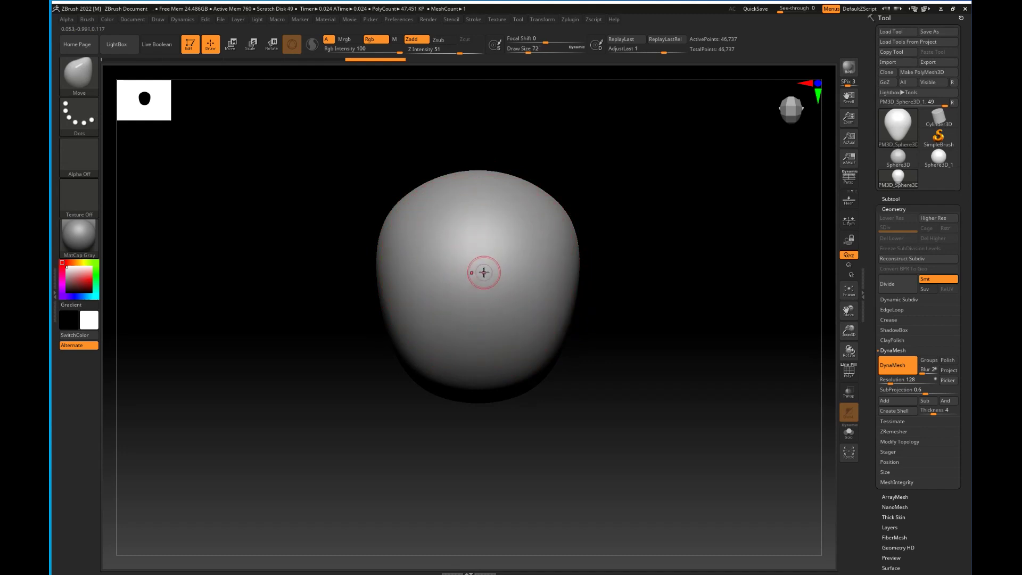
key("bracketleft")
key("bracketleft")
key("bracketright")
key("bracketright")
Enlarge the Move brush and, in side view, pull the lower tip of the head forward to form the chin.
mouse_move(658, 356)
left_mouse_down()
mouse_move(653, 276)
mouse_move(585, 310)
left_mouse_up()
left_click_drag(512, 409, 446, 353, "alt")
key("bracketright")
key("bracketright")
key("bracketright")
key("bracketright")
key("bracketright")
key("bracketright")
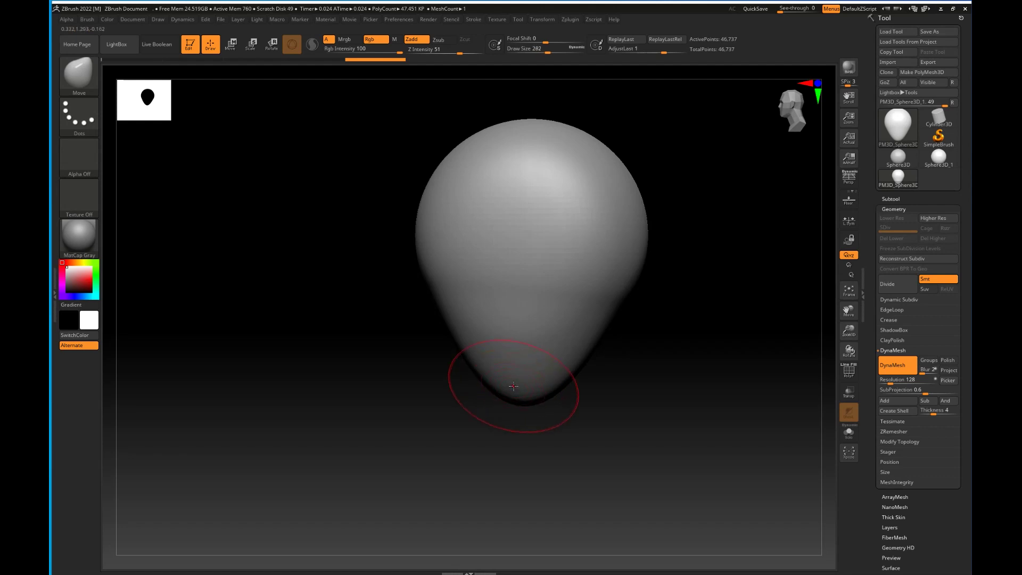
left_click_drag(525, 404, 445, 405)
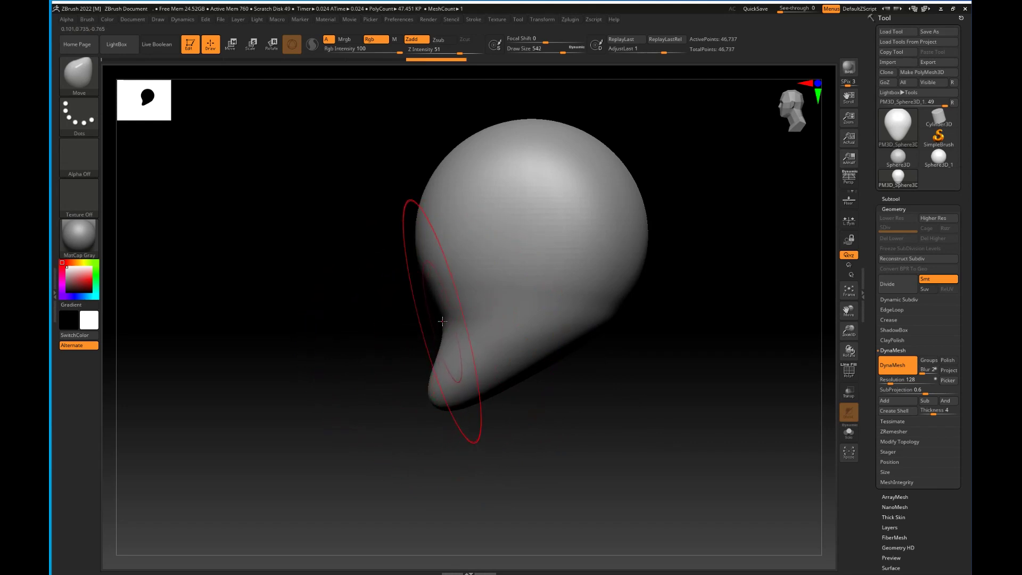
Reduce the brush to a draw size of 318 and pull the hollow face profile forward, evening out the chin below it.
key("bracketleft")
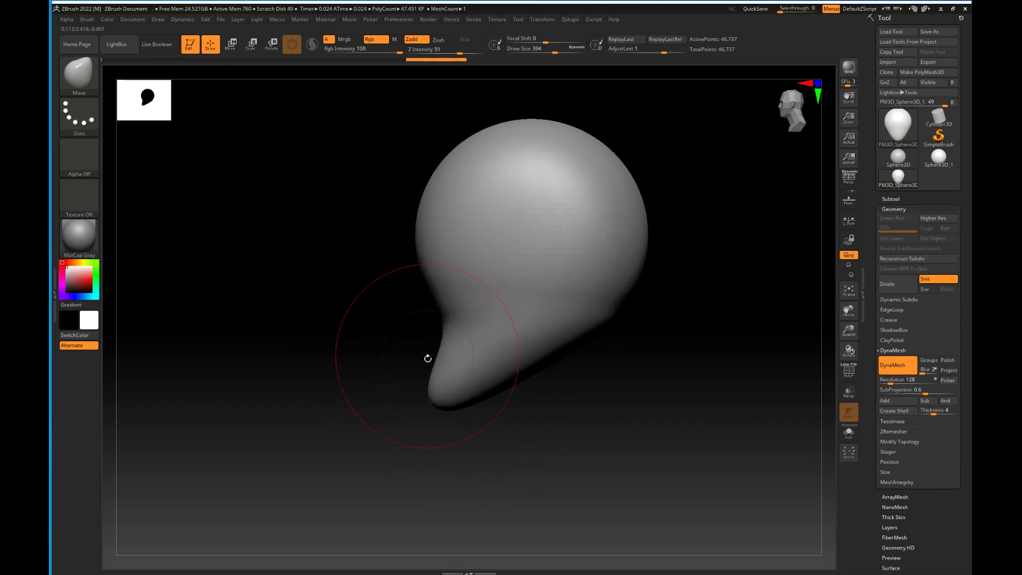
key("bracketleft")
key("bracketleft")
left_click_drag(446, 320, 424, 324)
left_click_drag(443, 402, 435, 394)
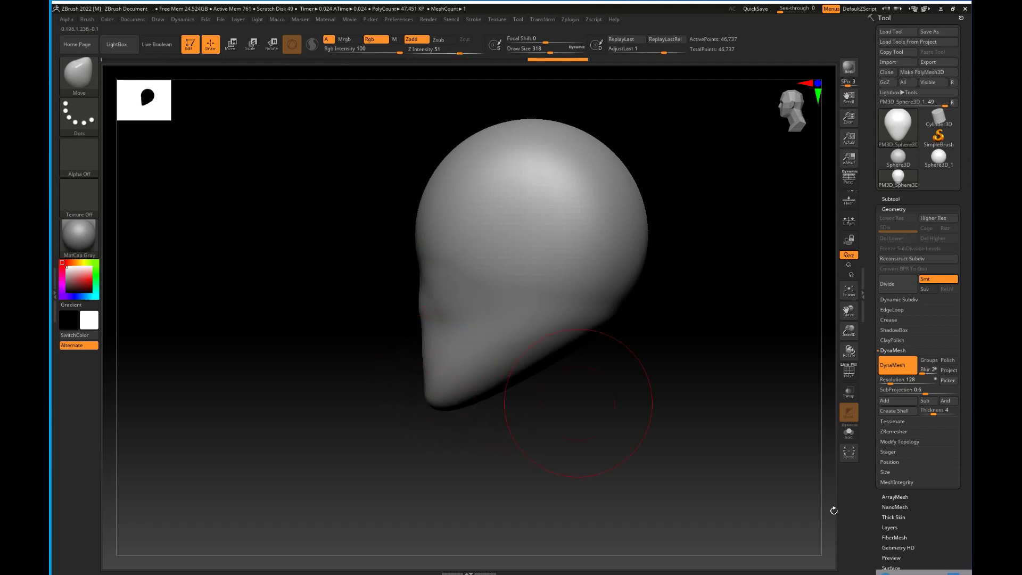
Capture the screen showing the side view of the head in the snipping tool for annotation.
key("Print")
left_click(831, 87)
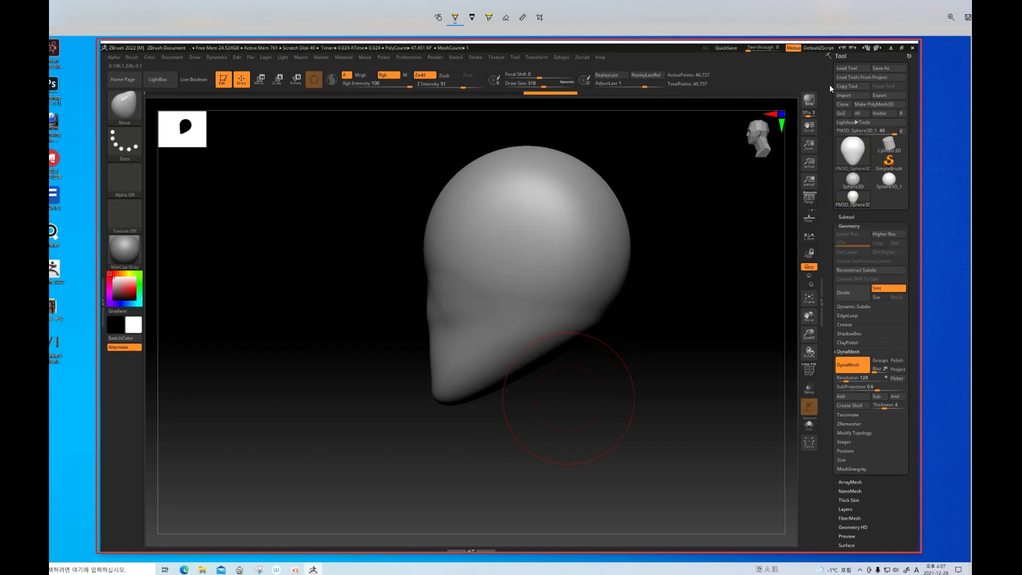
Sketch the straight face profile and a curved arrow toward the chin in orange pen and erase these strokes.
left_click_drag(426, 261, 432, 356)
left_click_drag(428, 321, 430, 403)
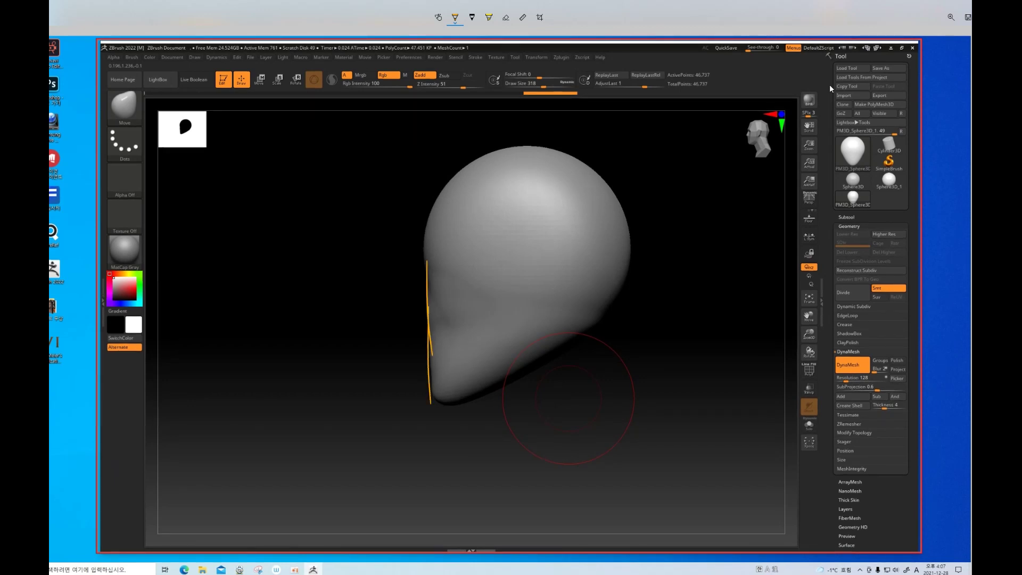
left_click_drag(428, 327, 450, 379)
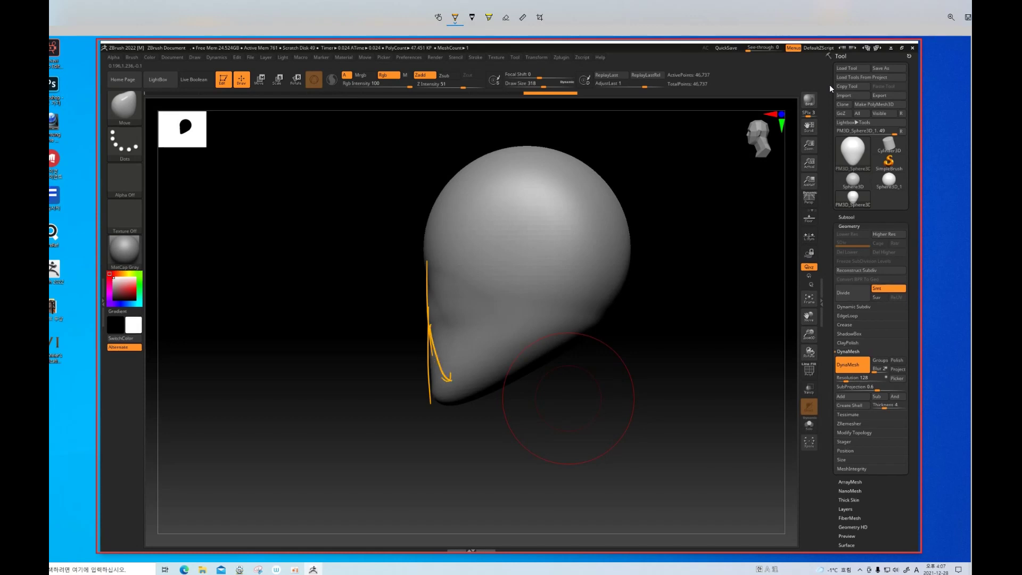
left_click_drag(422, 333, 414, 379)
left_click(506, 17)
mouse_move(449, 377)
left_mouse_down()
mouse_move(420, 359)
mouse_move(416, 379)
mouse_move(428, 314)
left_mouse_up()
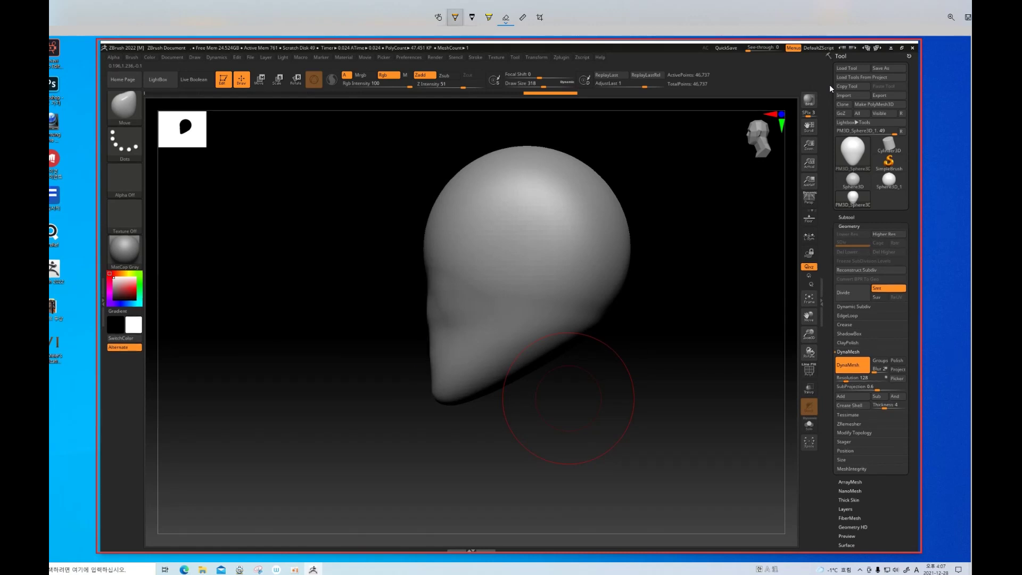
Handwrite a short Korean note in orange pen across the cranium and the area behind the head.
left_click(455, 17)
mouse_move(465, 222)
left_mouse_down()
mouse_move(474, 244)
mouse_move(493, 246)
left_mouse_up()
mouse_move(501, 207)
left_mouse_down()
mouse_move(501, 225)
mouse_move(518, 238)
mouse_move(520, 208)
left_mouse_up()
left_click_drag(521, 216, 527, 222)
mouse_move(525, 218)
left_mouse_down()
mouse_move(535, 211)
mouse_move(543, 228)
left_mouse_up()
left_click_drag(540, 230, 542, 243)
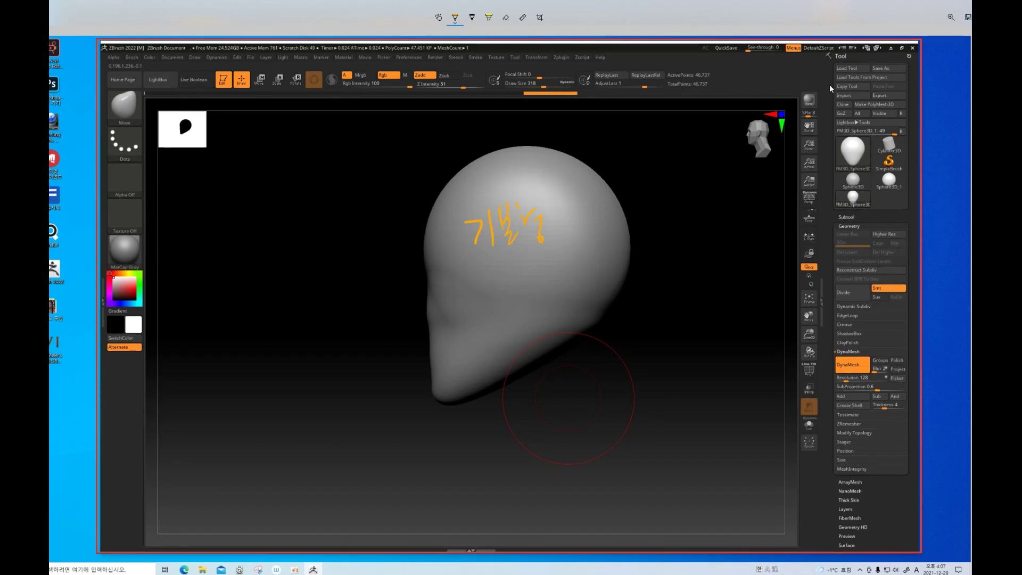
left_click_drag(579, 211, 582, 221)
left_click_drag(584, 202, 594, 238)
left_click_drag(599, 208, 612, 234)
left_click_drag(617, 207, 641, 235)
mouse_move(641, 207)
left_mouse_down()
mouse_move(676, 226)
mouse_move(690, 202)
left_mouse_up()
mouse_move(692, 201)
left_mouse_down()
mouse_move(693, 234)
mouse_move(706, 207)
left_mouse_up()
left_click_drag(705, 205, 716, 206)
left_click_drag(724, 201, 726, 226)
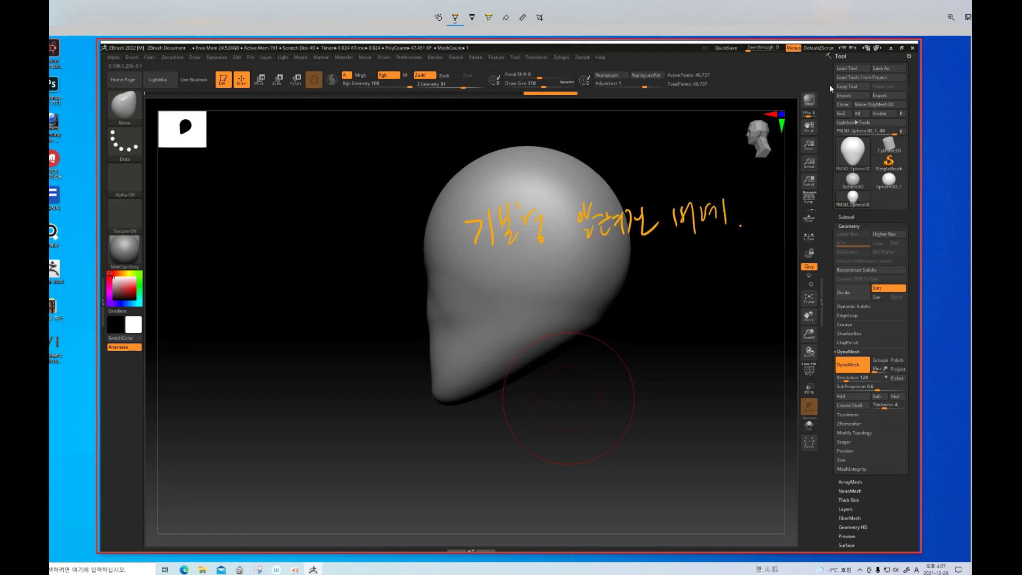
Erase all ink from the captured image and return to the orange pen.
left_click(506, 18)
left_click(506, 42)
left_click(455, 17)
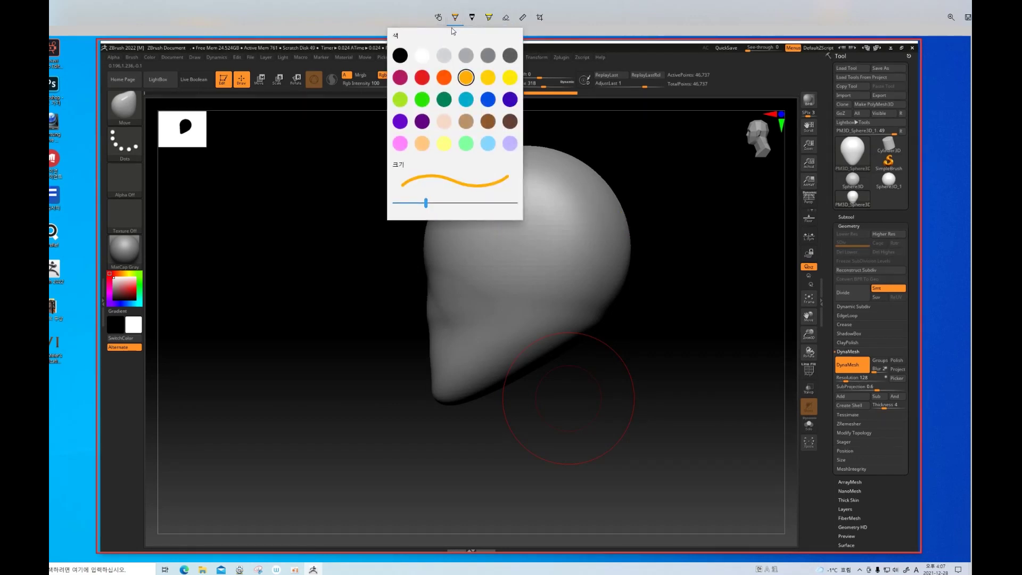
left_click(452, 28)
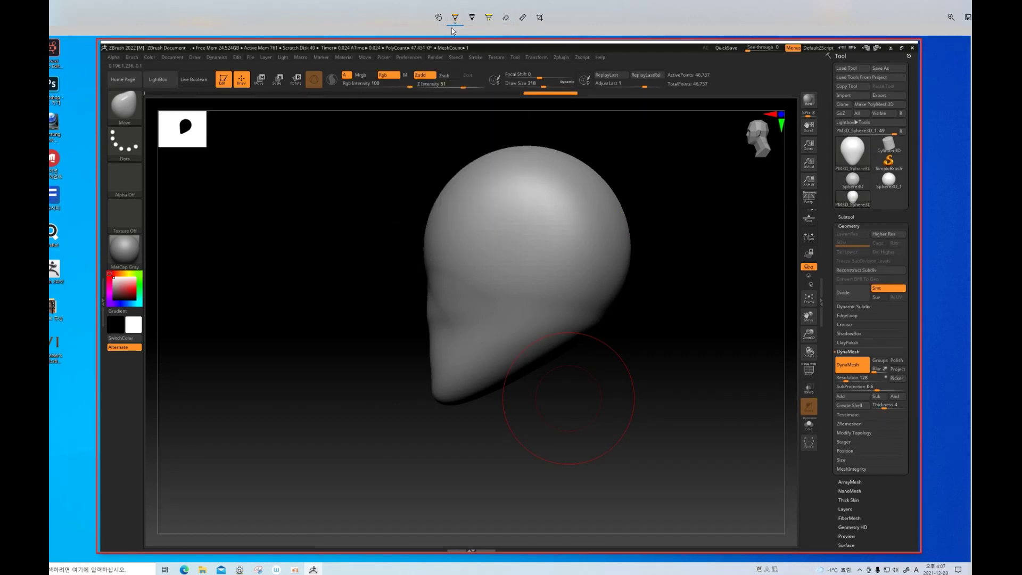
Draw horizontal lines across the head at hairline, brow and nose base, with brackets spanning each facial third.
left_click_drag(462, 251, 631, 247)
left_click_drag(421, 279, 426, 399)
left_click_drag(421, 331, 598, 325)
left_click_drag(439, 167, 424, 238)
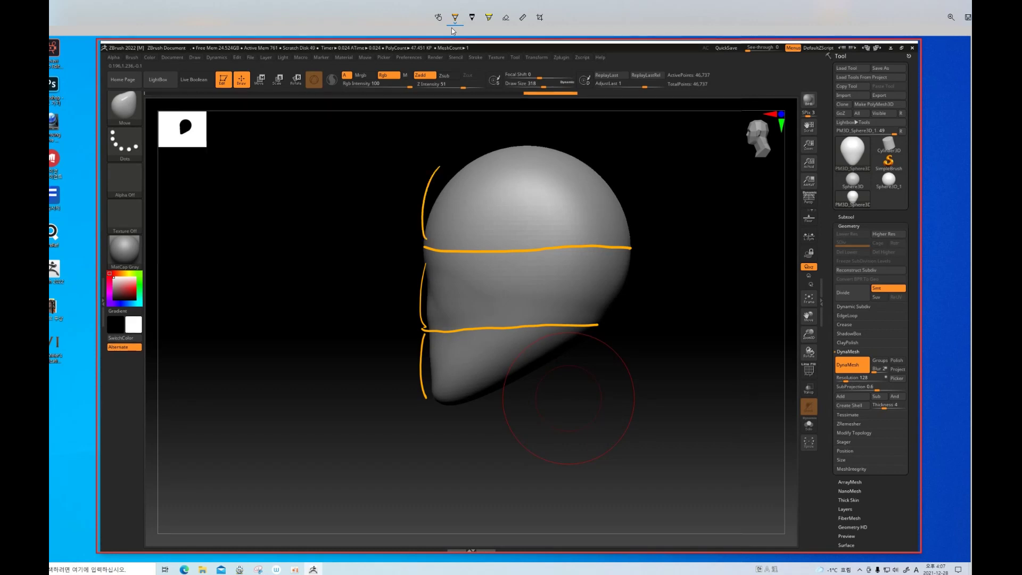
left_click_drag(441, 166, 594, 165)
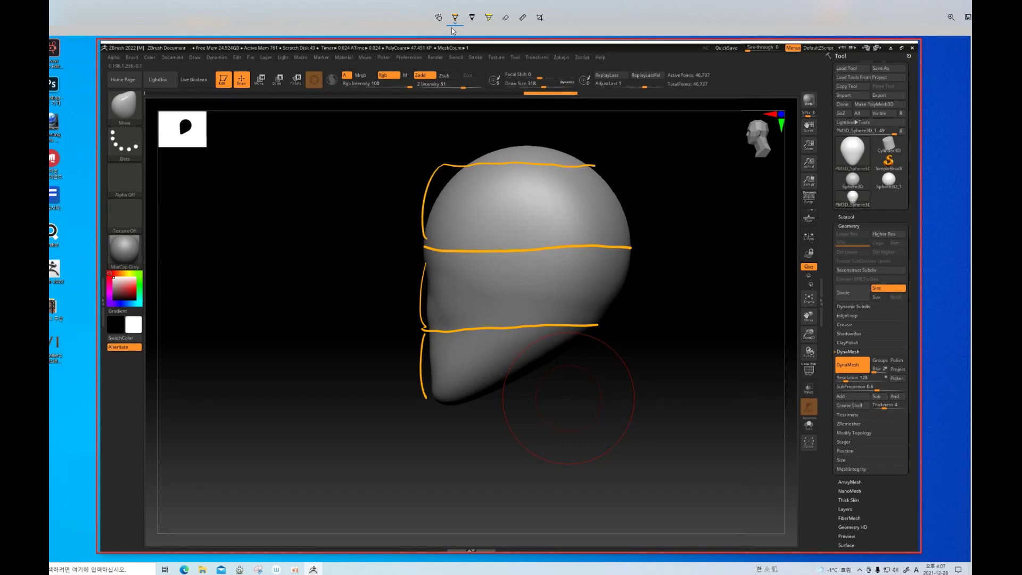
Label each facial third 1, mark the crown height above the hairline, and circle the top third with + 0.2~0.3.
left_click_drag(523, 161, 527, 158)
left_click_drag(411, 192, 410, 201)
left_click_drag(411, 287, 411, 298)
left_click_drag(410, 356, 410, 368)
left_click_drag(414, 160, 437, 148)
left_click_drag(441, 152, 441, 154)
left_click_drag(448, 148, 473, 148)
left_click_drag(480, 142, 482, 144)
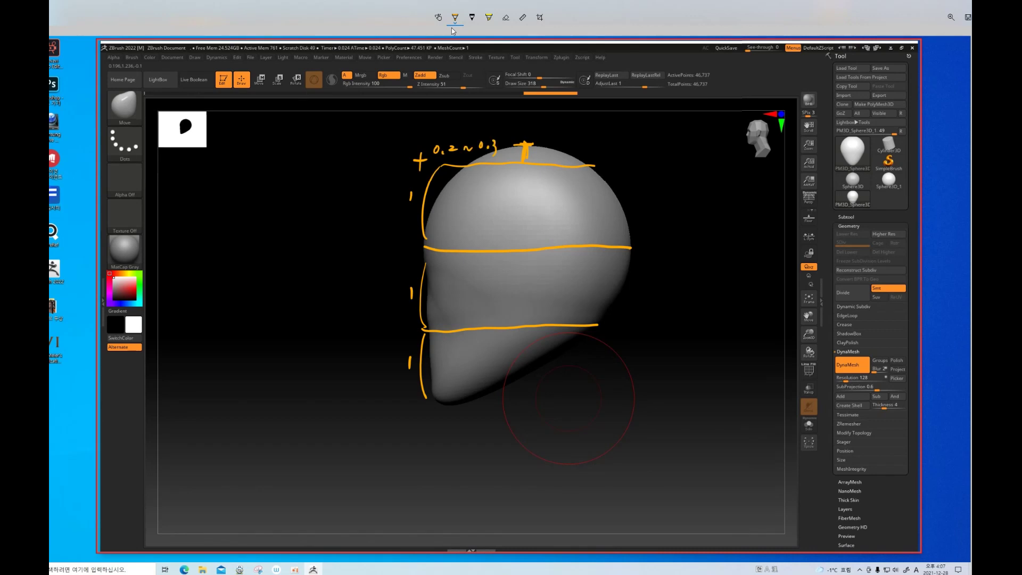
mouse_move(421, 197)
left_mouse_down()
mouse_move(504, 150)
mouse_move(423, 132)
mouse_move(407, 205)
left_mouse_up()
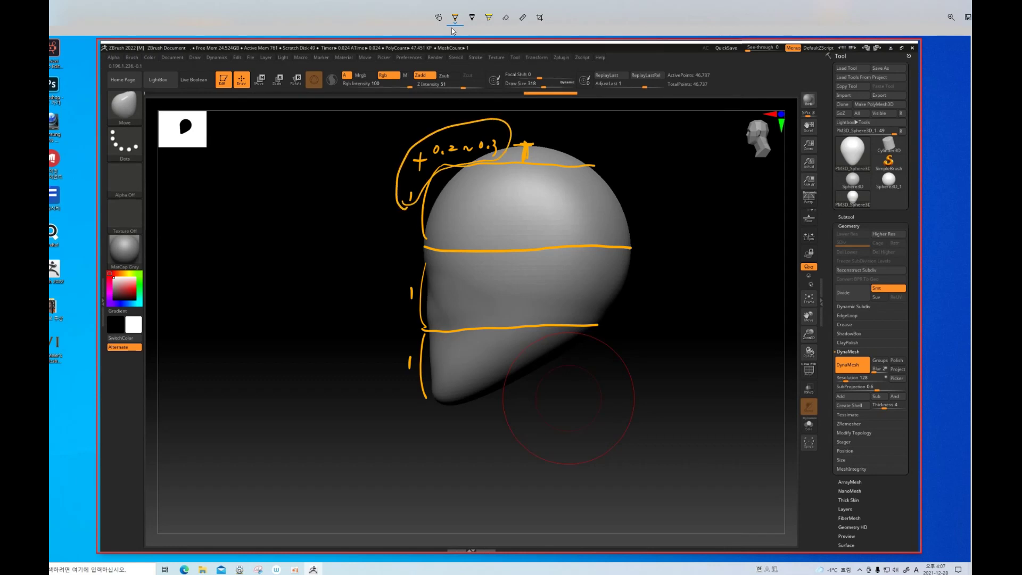
Erase the brackets and proportion labels in front of the face and draw a vertical line through the middle of the head.
left_click(505, 17)
mouse_move(418, 160)
left_mouse_down()
mouse_move(498, 149)
mouse_move(423, 218)
mouse_move(420, 368)
left_mouse_up()
mouse_move(519, 144)
left_mouse_down()
mouse_move(527, 155)
mouse_move(516, 303)
left_mouse_up()
left_click(456, 17)
left_click_drag(521, 269, 522, 365)
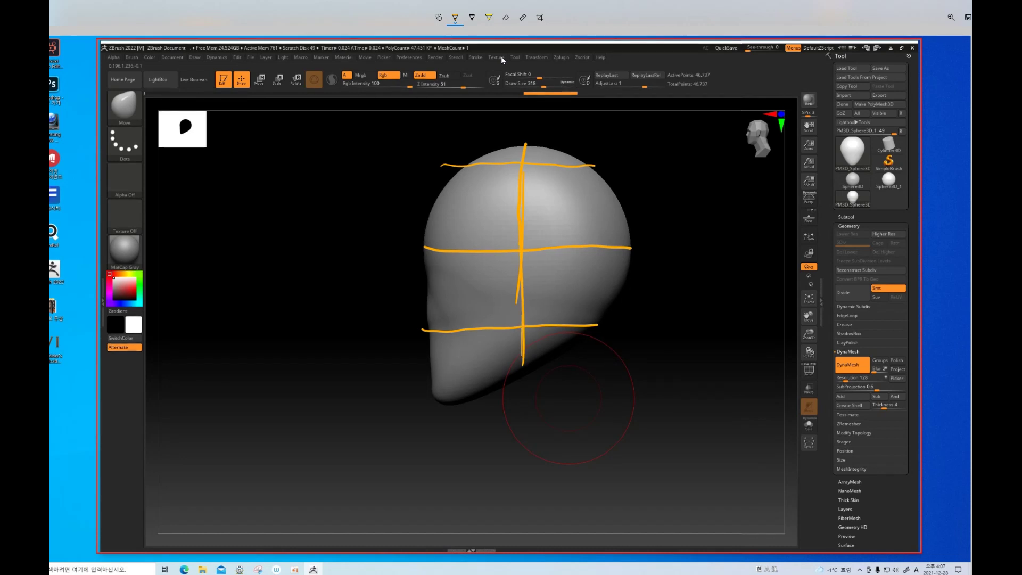
Sketch the brow dip and projecting nose profile at the front of the face and write an x beside the nose.
left_click_drag(428, 228, 424, 251)
mouse_move(428, 268)
left_mouse_down()
mouse_move(406, 321)
mouse_move(426, 331)
left_mouse_up()
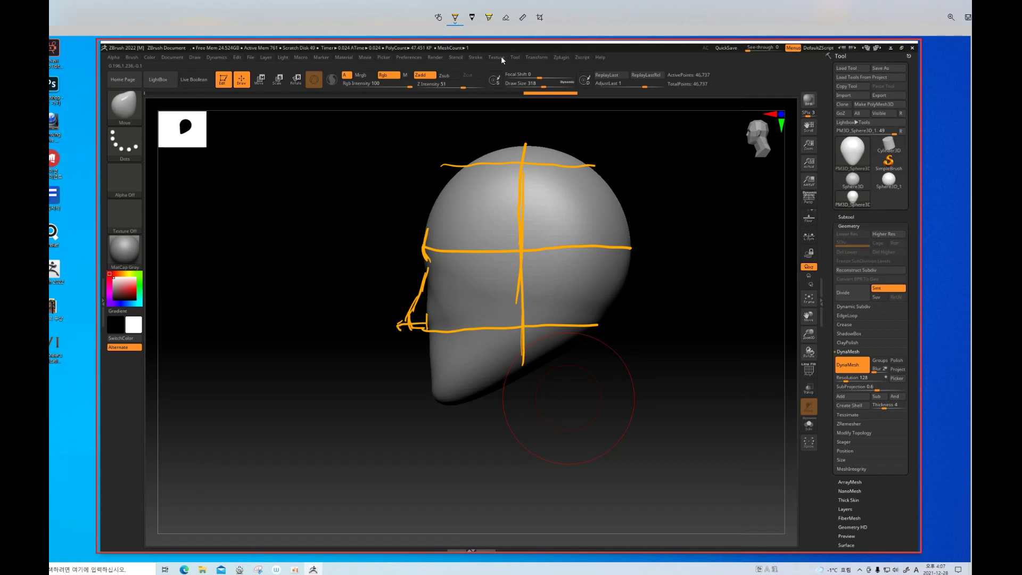
left_click_drag(387, 295, 382, 308)
left_click_drag(382, 296, 388, 308)
Draw a dashed vertical guide behind the nose bridge and outline the nostril wing and nose tip above the nose base line.
left_click_drag(441, 269, 440, 275)
left_click_drag(440, 284, 441, 289)
left_click_drag(440, 292, 439, 303)
left_click_drag(438, 306, 439, 324)
left_click_drag(412, 307, 403, 329)
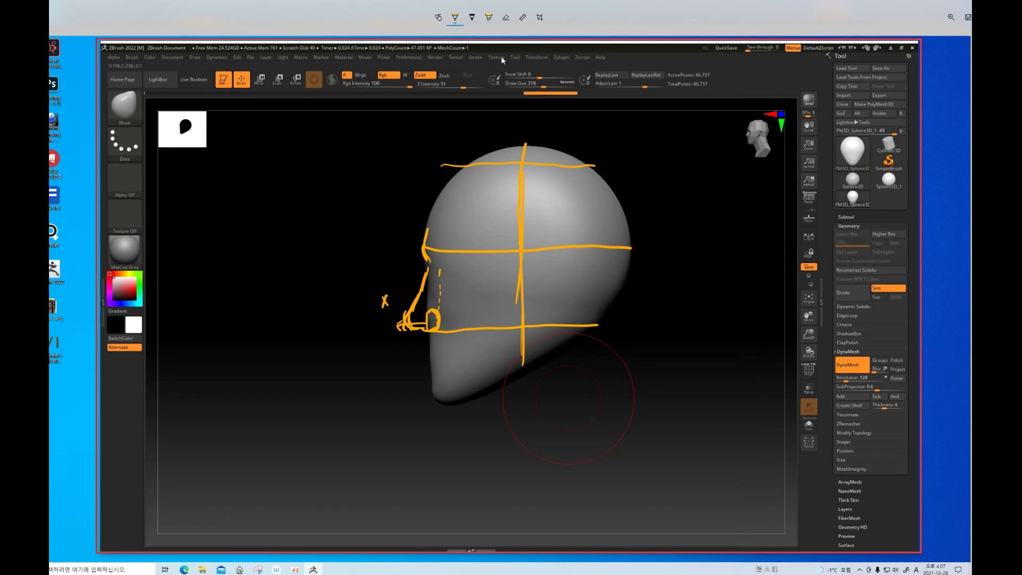
Write a proportion note below the nose, erase it together with the x mark, and return to the pen.
left_click_drag(404, 353, 404, 363)
left_click_drag(387, 349, 393, 352)
left_click(506, 17)
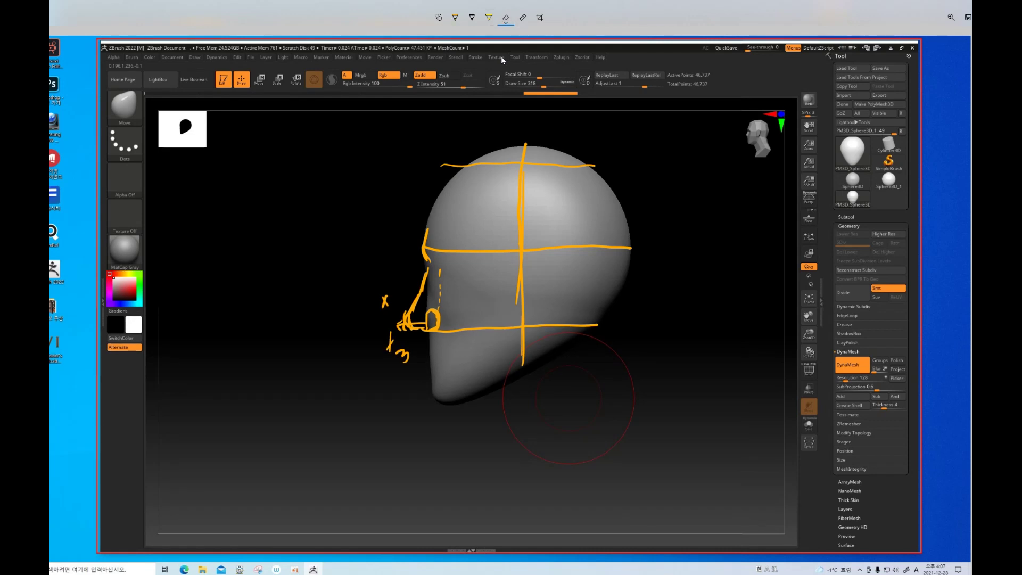
left_click_drag(405, 353, 390, 344)
left_click(455, 17)
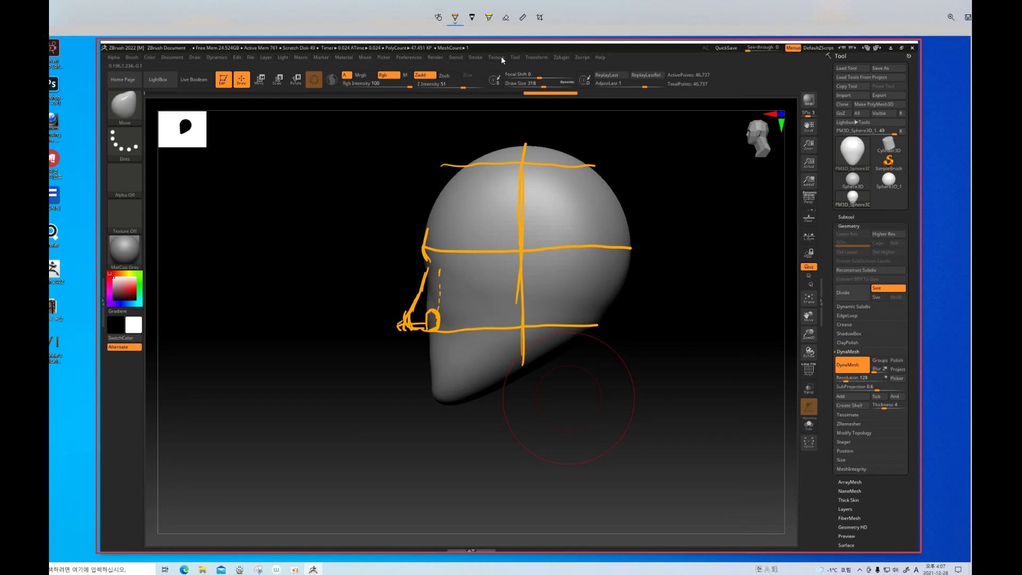
Outline the profile from the nose base down to the chin and the jaw line back up to the ear.
left_click_drag(427, 331, 425, 348)
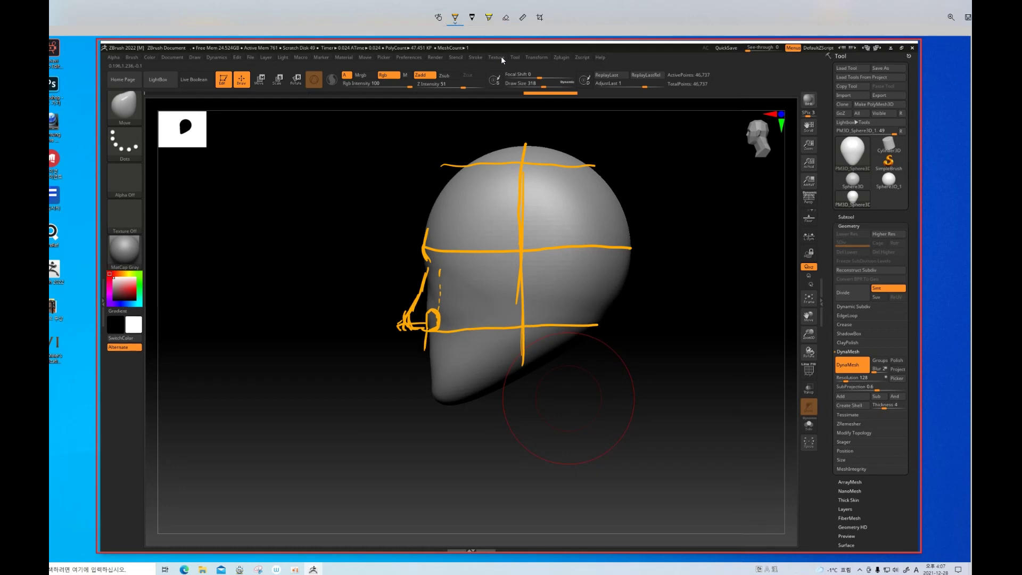
mouse_move(429, 386)
left_mouse_down()
mouse_move(440, 402)
mouse_move(522, 372)
mouse_move(536, 312)
mouse_move(527, 360)
left_mouse_up()
Sketch the chewing muscle strokes and a slanted line inside the jaw, and undo them.
mouse_move(493, 320)
left_mouse_down()
mouse_move(501, 377)
mouse_move(505, 306)
mouse_move(493, 374)
left_mouse_up()
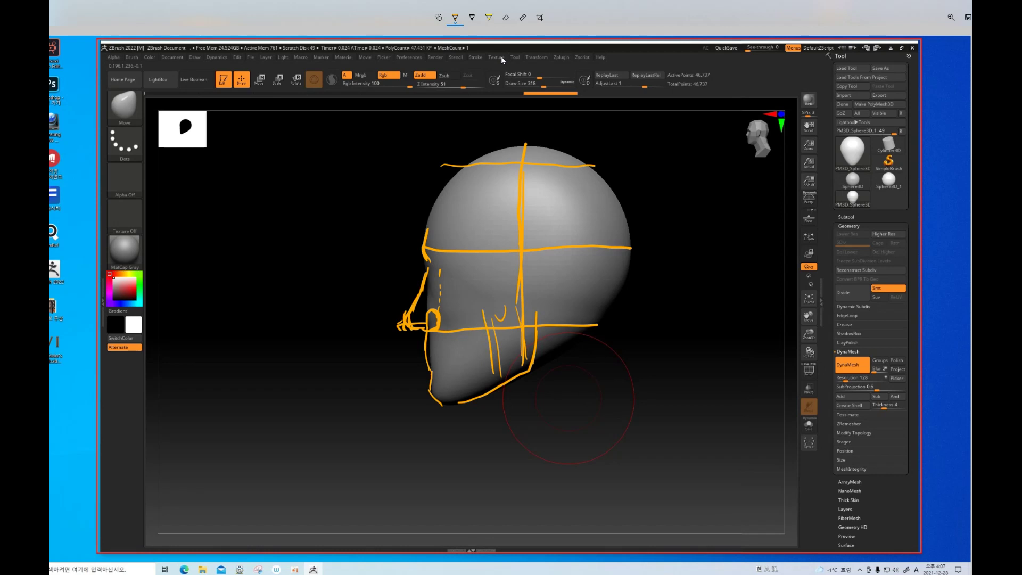
left_click_drag(504, 315, 515, 313)
left_click_drag(459, 384, 518, 368)
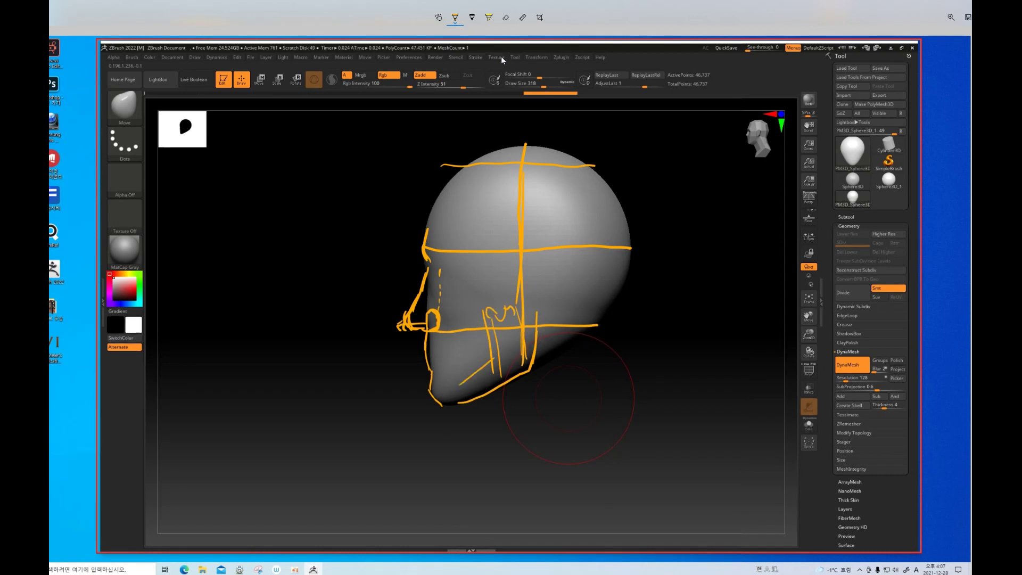
key("ctrl+z")
key("ctrl+z")
key("ctrl+z")
key("ctrl+z")
key("ctrl+z")
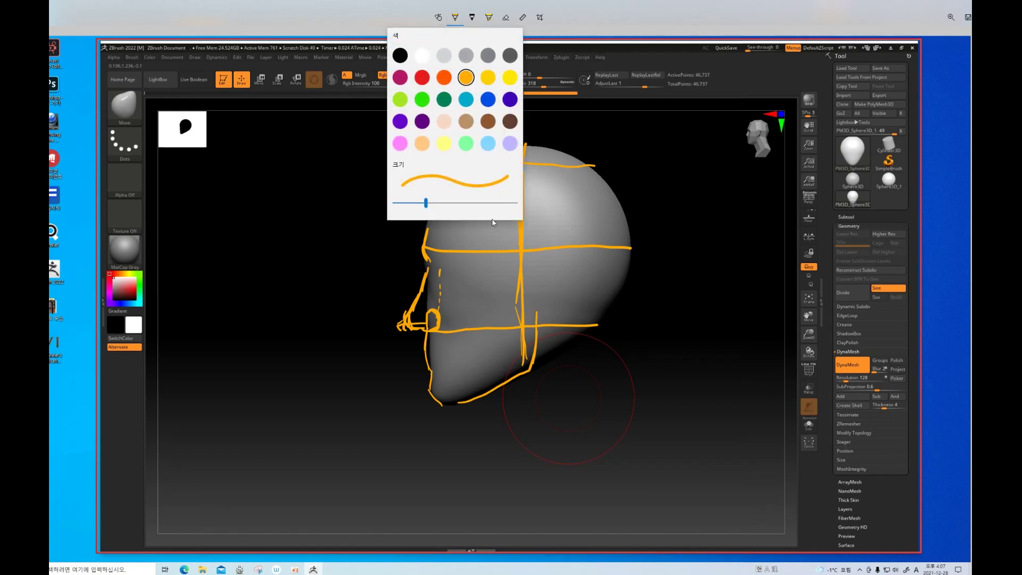
Draw a blue jaw line inside the orange one, erase it, and set the pen back to orange.
left_click(492, 223)
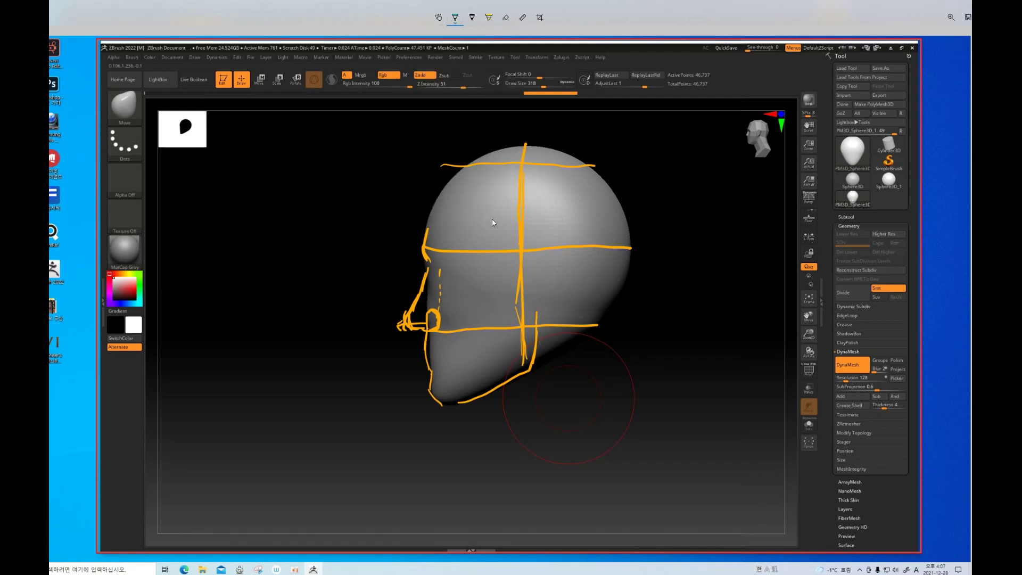
mouse_move(527, 322)
left_mouse_down()
mouse_move(511, 359)
mouse_move(473, 388)
left_mouse_up()
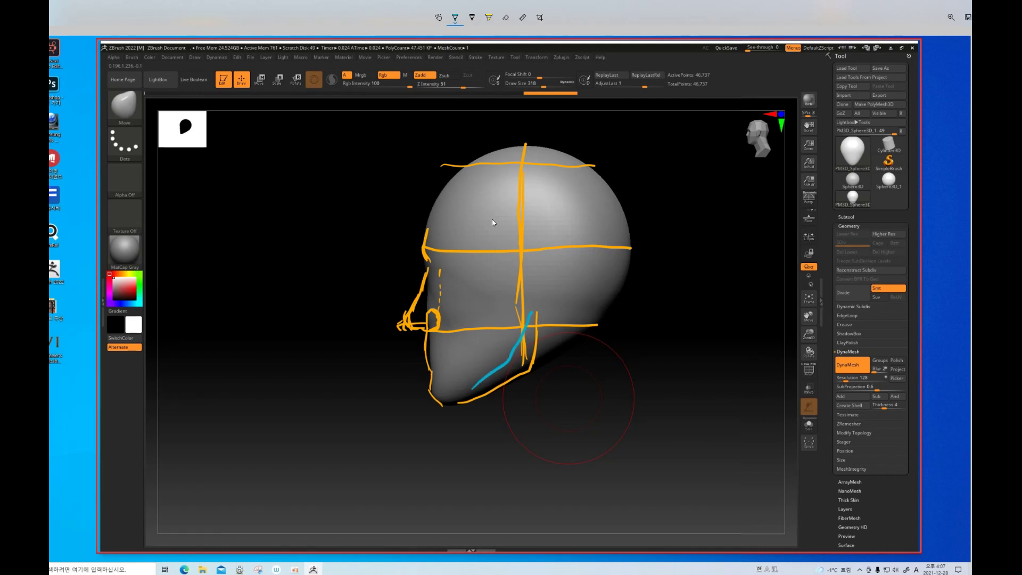
left_click(506, 17)
left_click_drag(498, 355, 512, 372)
double_click(456, 18)
left_click(466, 77)
Sketch the eye as a triangle below the brow line and mark the mouth with short strokes under the nose.
mouse_move(435, 259)
left_mouse_down()
mouse_move(461, 271)
mouse_move(443, 282)
left_mouse_up()
mouse_move(442, 281)
left_mouse_down()
mouse_move(458, 274)
mouse_move(440, 285)
left_mouse_up()
left_click_drag(439, 283, 445, 293)
left_click_drag(426, 352, 451, 353)
left_click_drag(427, 350, 446, 349)
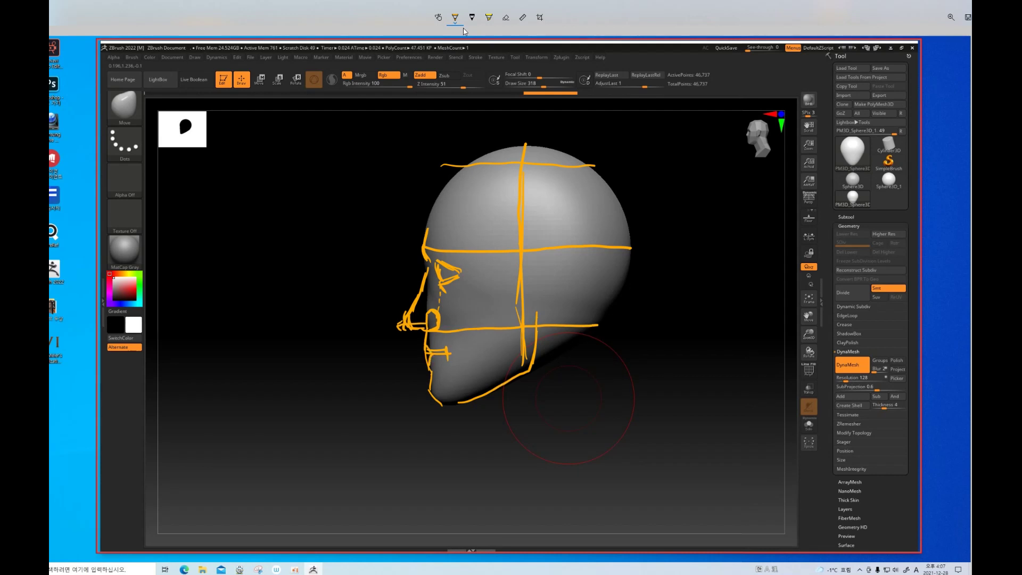
left_click_drag(441, 253, 435, 261)
Trace the skull contour over the top and down the back of the head.
mouse_move(457, 171)
left_mouse_down()
mouse_move(438, 192)
mouse_move(484, 155)
mouse_move(551, 145)
mouse_move(615, 209)
left_mouse_up()
left_click_drag(592, 149, 621, 245)
left_click_drag(627, 237, 609, 311)
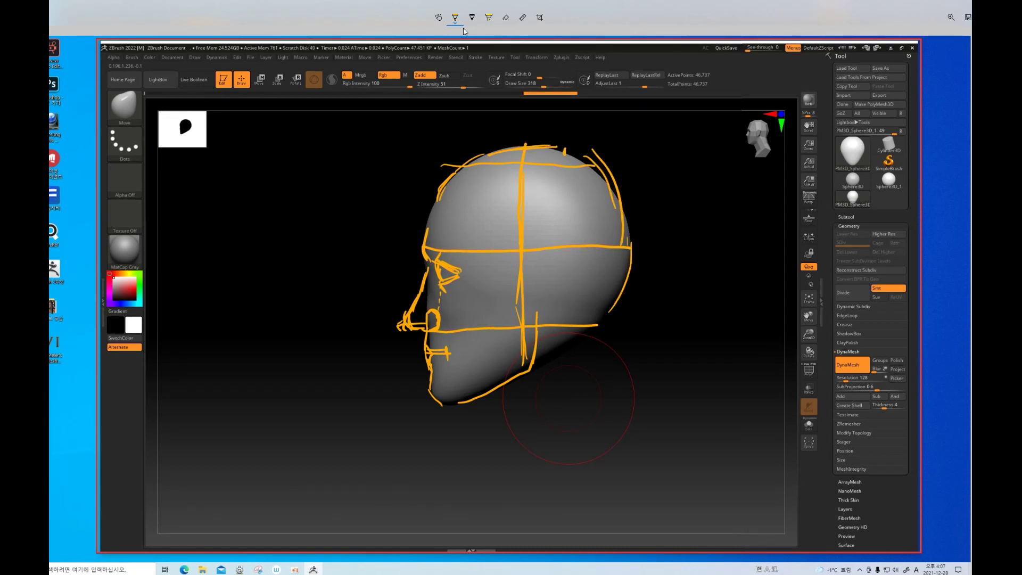
Sketch the cheekbone line, the ear behind the vertical centre line, and a curve behind the ear.
mouse_move(450, 302)
left_mouse_down()
mouse_move(558, 271)
mouse_move(533, 319)
left_mouse_up()
mouse_move(533, 268)
left_mouse_down()
mouse_move(555, 293)
mouse_move(540, 322)
left_mouse_up()
mouse_move(595, 269)
left_mouse_down()
mouse_move(560, 304)
mouse_move(578, 301)
left_mouse_up()
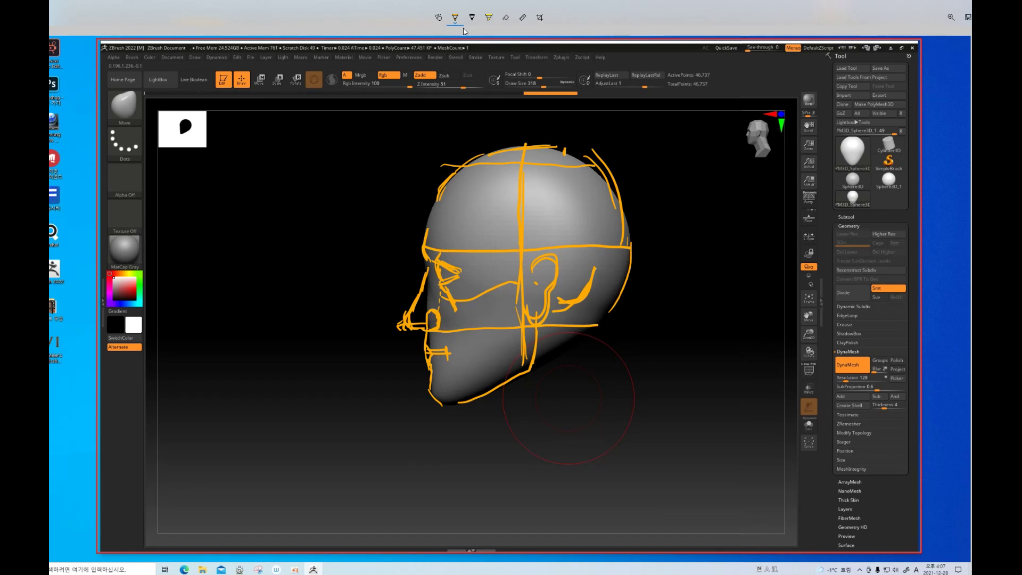
Draw a double circle on the upper back of the skull with lines leading to the ear and outwards.
left_click_drag(566, 182, 556, 250)
mouse_move(581, 198)
left_mouse_down()
mouse_move(573, 216)
mouse_move(648, 173)
left_mouse_up()
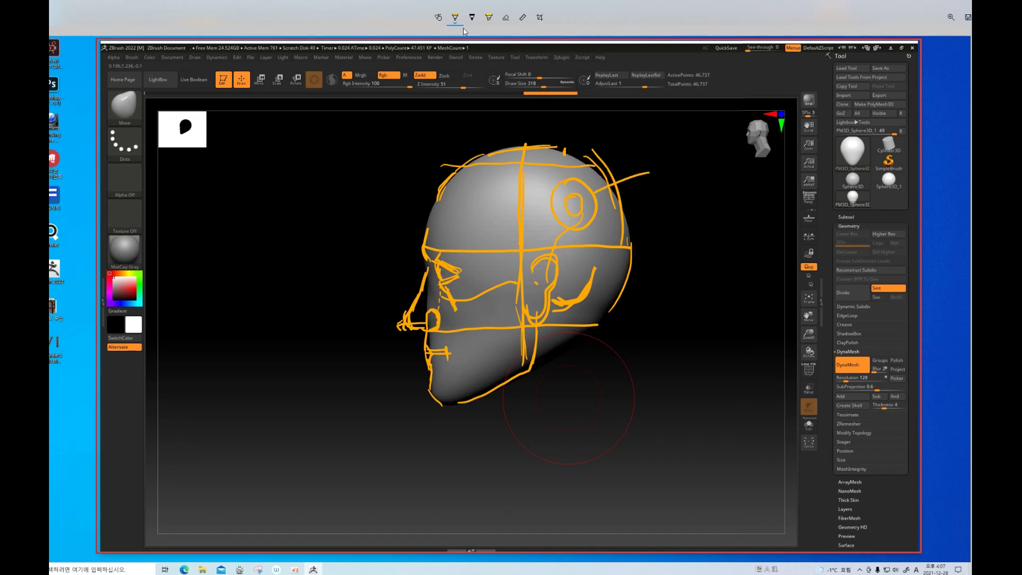
Draw dashed vertical guides down from the back of the head, the middle of the jaw and the jaw corner.
mouse_move(621, 286)
left_mouse_down()
mouse_move(584, 314)
mouse_move(625, 333)
left_mouse_up()
left_click_drag(622, 346, 621, 354)
left_click_drag(617, 387, 617, 393)
left_click_drag(615, 409, 615, 413)
left_click_drag(612, 440, 611, 462)
left_click_drag(477, 332, 478, 338)
left_click_drag(478, 381, 476, 388)
left_click_drag(476, 400, 488, 418)
left_click_drag(527, 373, 525, 415)
left_click_drag(524, 429, 523, 437)
left_click_drag(524, 447, 524, 452)
Outline the front and back of the neck and close it with a slanted base line.
left_click_drag(481, 401, 520, 490)
mouse_move(595, 329)
left_mouse_down()
mouse_move(601, 365)
mouse_move(599, 356)
mouse_move(631, 412)
mouse_move(573, 470)
left_mouse_up()
left_click_drag(619, 432, 523, 499)
Sketch the side neck muscle as long diagonal strokes from behind the ear down to the neck base.
left_click_drag(553, 301, 533, 396)
left_click_drag(545, 346, 524, 445)
left_click_drag(538, 389, 514, 512)
left_click_drag(594, 283, 580, 369)
mouse_move(554, 290)
left_mouse_down()
mouse_move(567, 317)
mouse_move(569, 417)
left_mouse_up()
left_click_drag(584, 338, 557, 460)
left_click_drag(572, 405, 558, 482)
left_click_drag(565, 434, 553, 487)
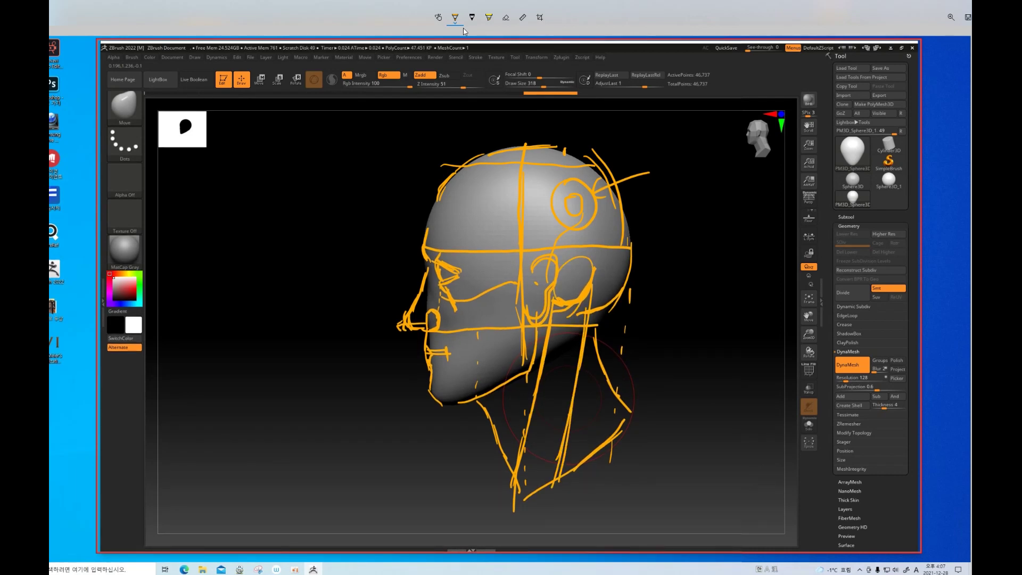
Sketch the rear neck muscle from the skull base down to the neck base and hatch the back of the neck.
left_click_drag(610, 304, 591, 321)
mouse_move(625, 282)
left_mouse_down()
mouse_move(590, 315)
mouse_move(591, 395)
left_mouse_up()
left_click_drag(591, 354, 586, 437)
left_click_drag(591, 374, 564, 517)
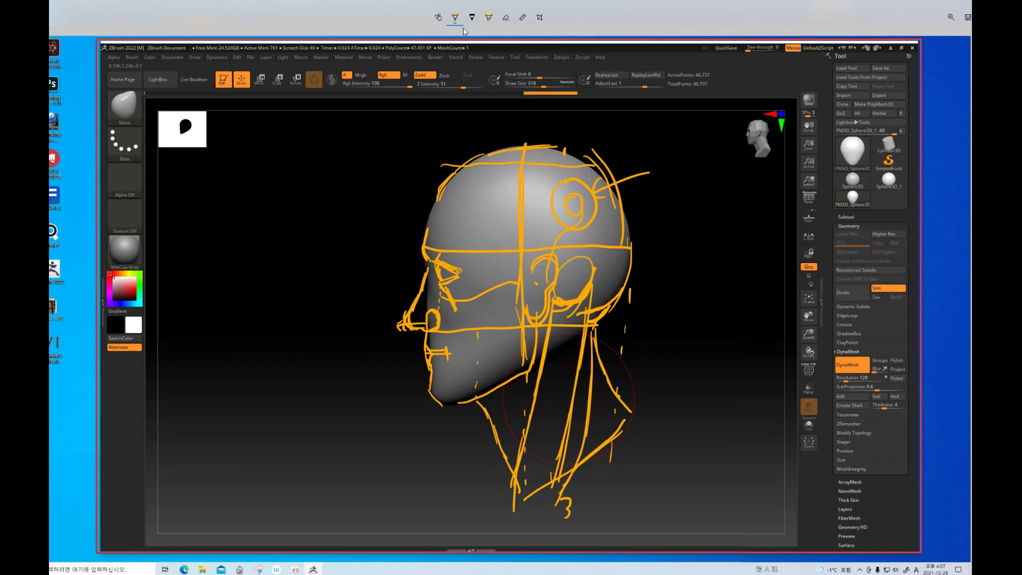
left_click_drag(602, 390, 590, 449)
left_click_drag(607, 409, 597, 467)
left_click_drag(619, 430, 608, 471)
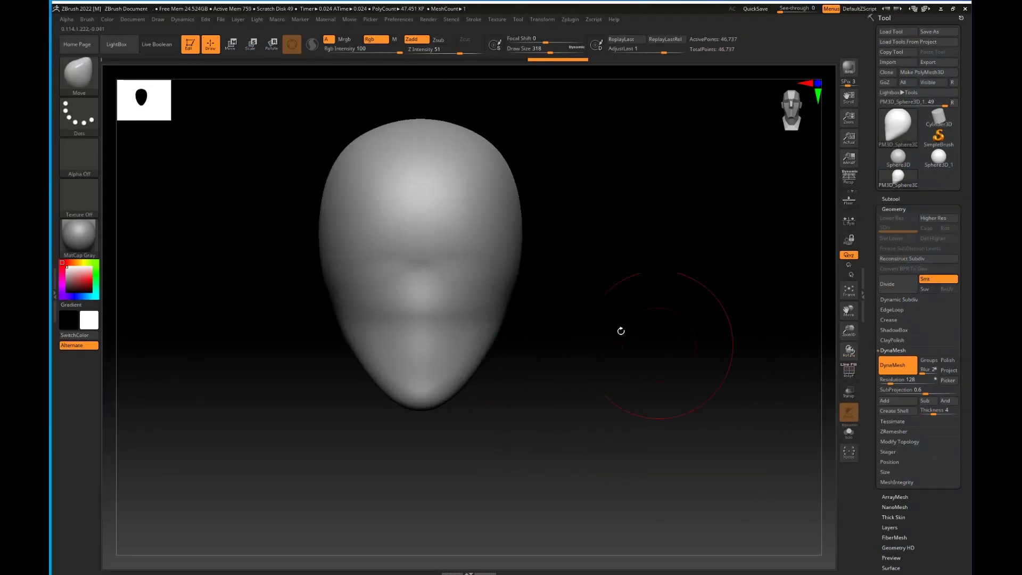
Remesh the head with DynaMesh at resolution 128 and turn it to the side view.
key("ctrl")
left_click_drag(596, 316, 653, 393, "ctrl")
key("shift")
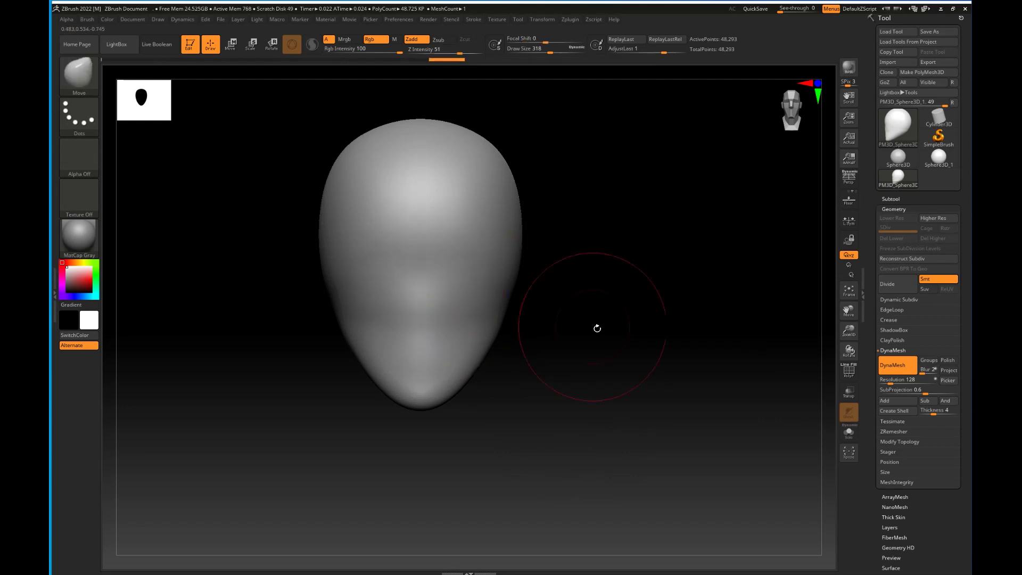
left_click_drag(595, 328, 535, 319)
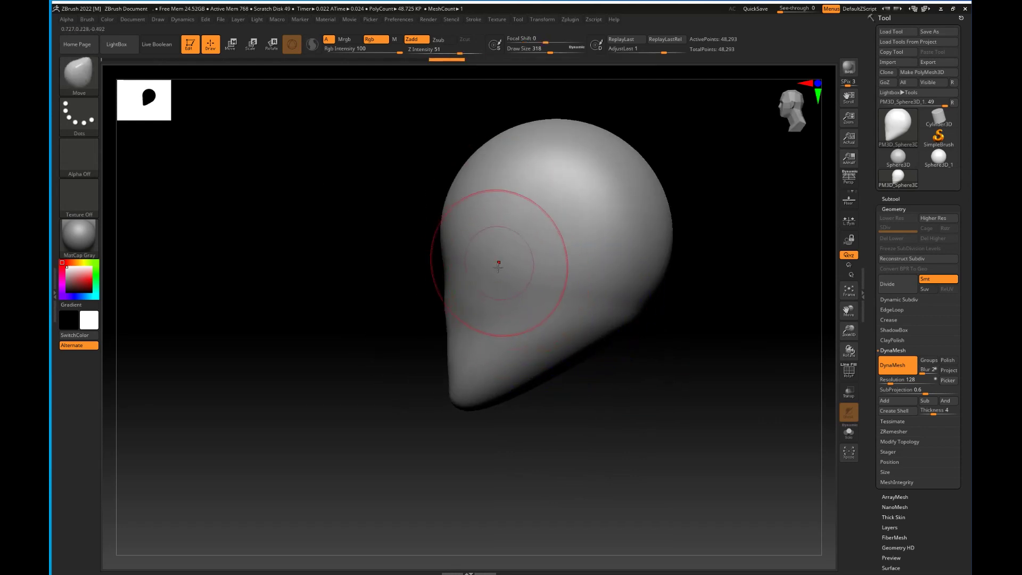
With DamStandard at draw size 34, carve straight brow, vertical middle and nose base lines into the head's side.
key("bracketleft")
key("bracketleft")
key("bracketleft")
key("bracketleft")
key("bracketleft")
key("bracketleft")
key("bracketleft")
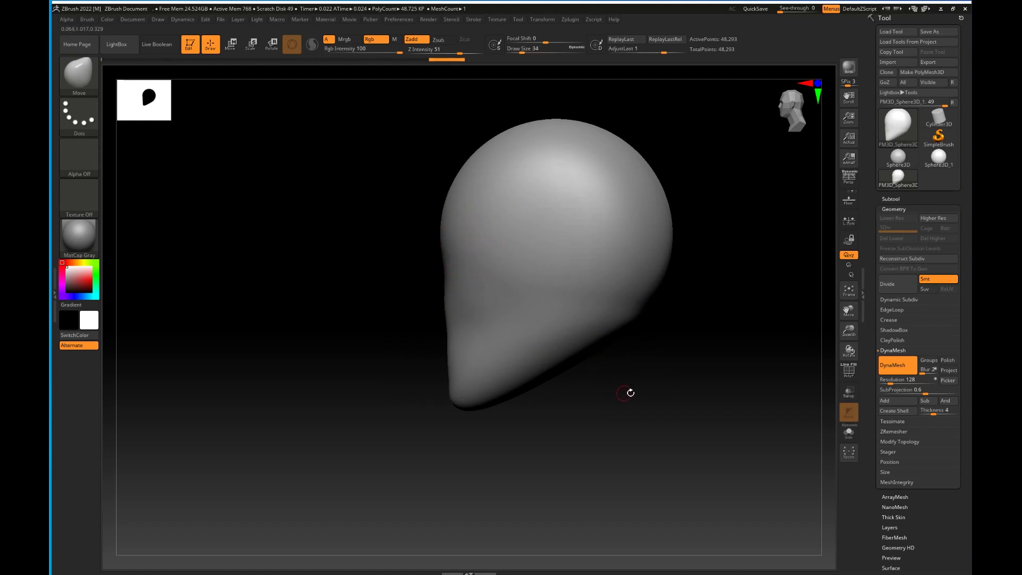
left_click_drag(629, 391, 570, 413, "alt")
key("b")
key("d")
key("s")
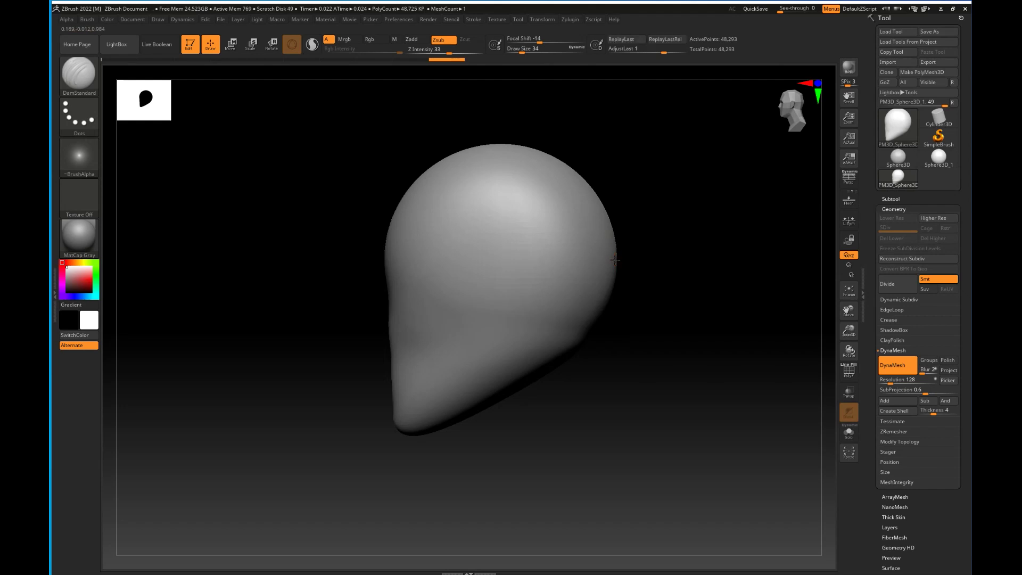
mouse_move(565, 257)
left_mouse_down()
mouse_move(440, 254)
mouse_move(406, 269)
mouse_move(386, 261)
left_mouse_up()
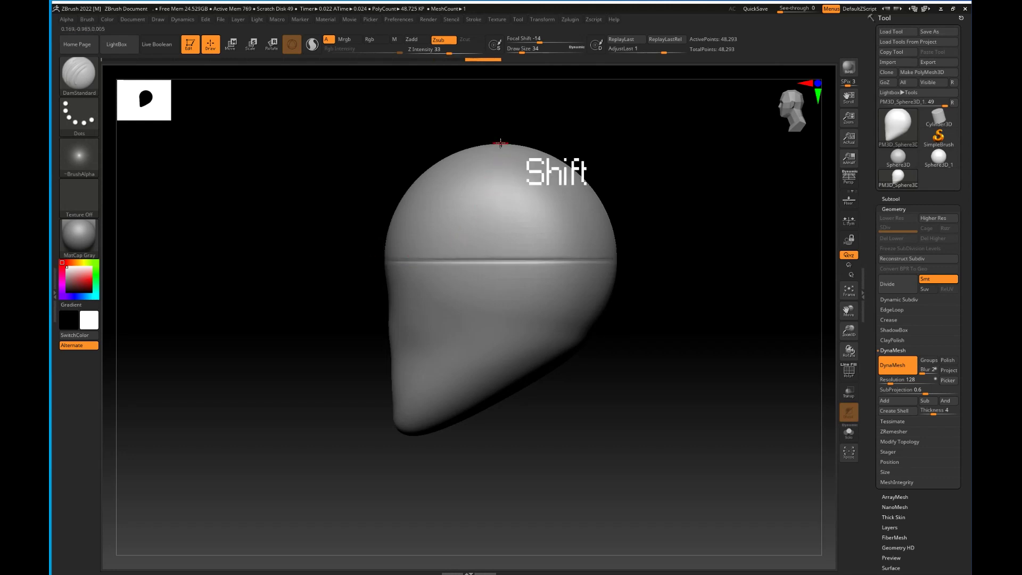
left_click_drag(500, 146, 504, 384)
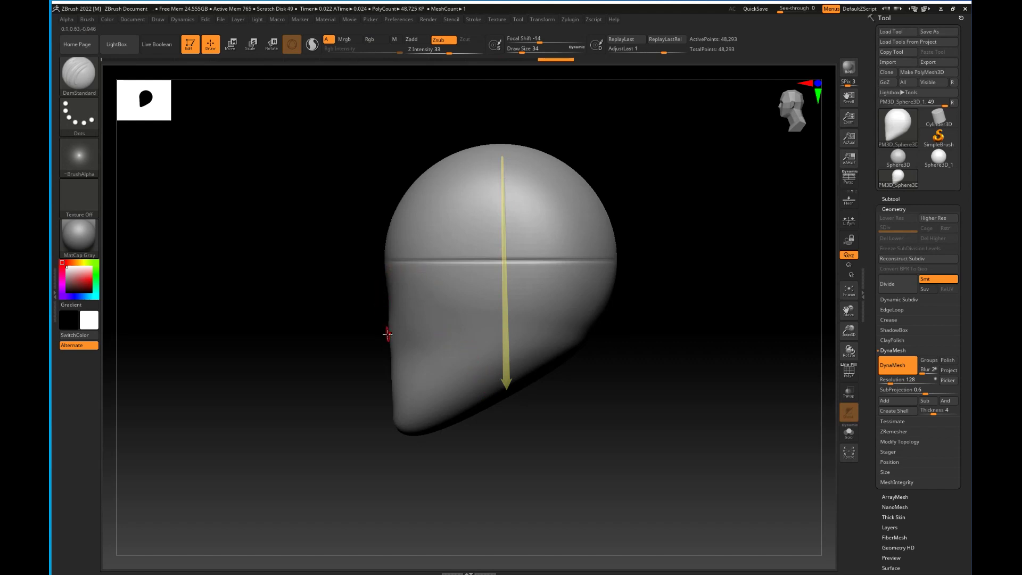
left_click_drag(391, 341, 577, 345, "shift")
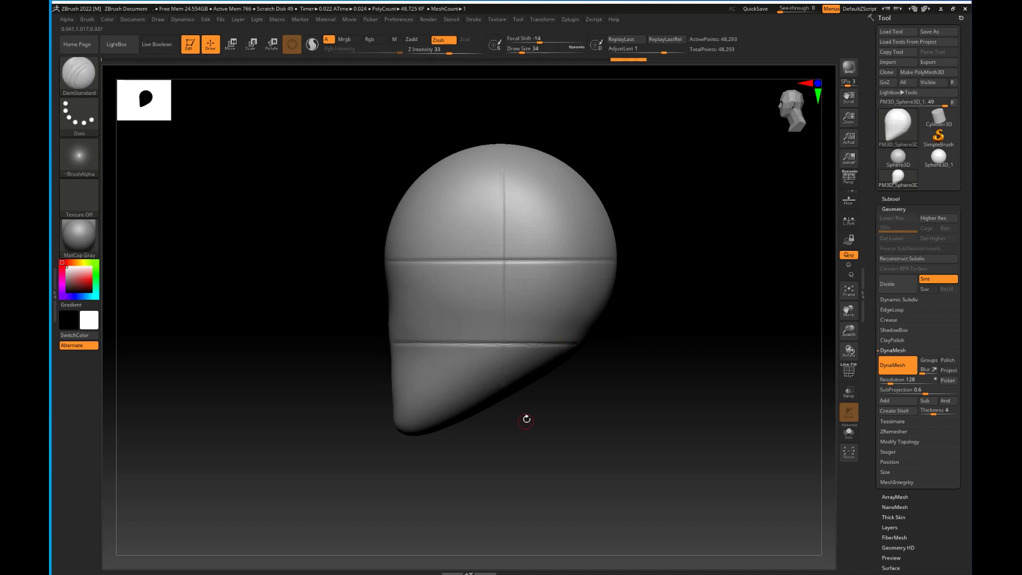
Carve a straight vertical centre line down the front of the face.
left_click_drag(526, 401, 532, 335)
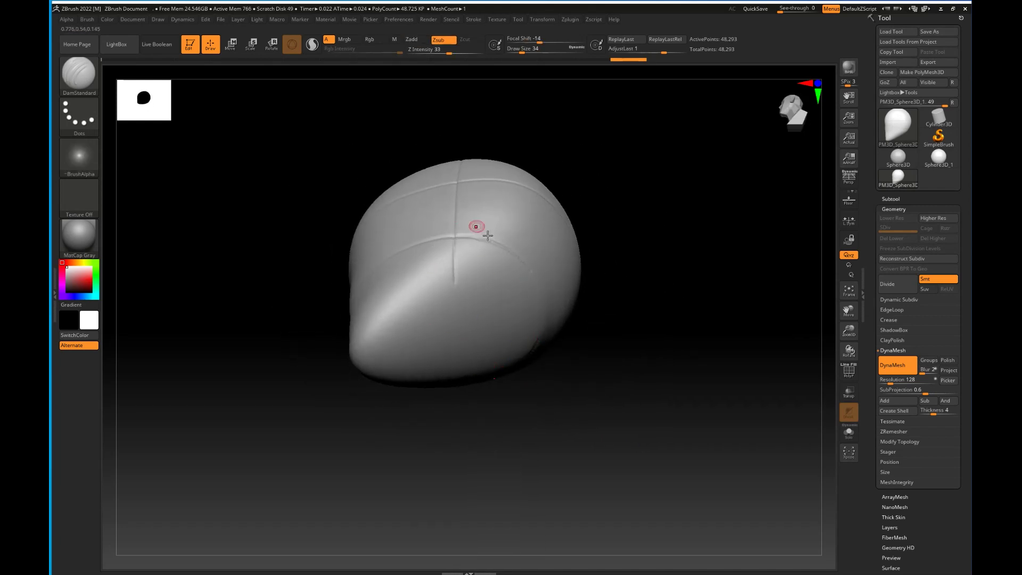
left_click_drag(605, 360, 605, 415, "shift")
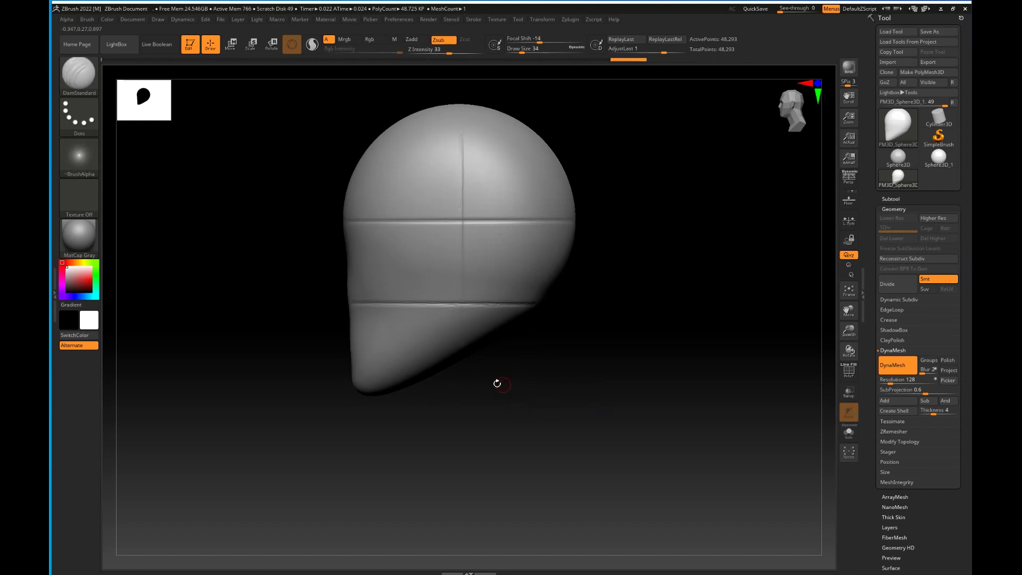
left_click_drag(501, 424, 546, 412)
left_click_drag(527, 360, 452, 366)
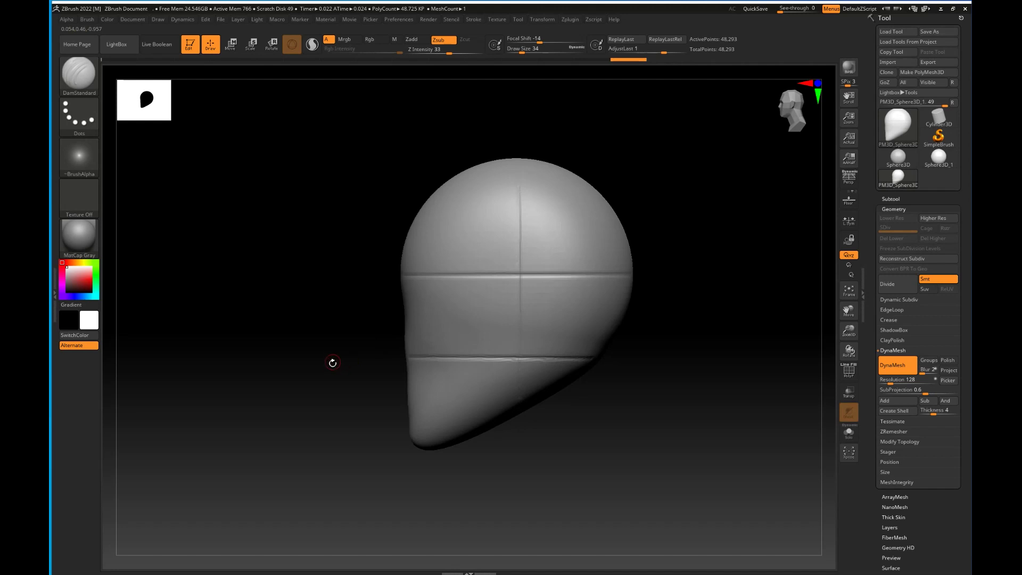
left_click_drag(334, 358, 394, 344, "shift")
left_click_drag(555, 289, 588, 265, "alt")
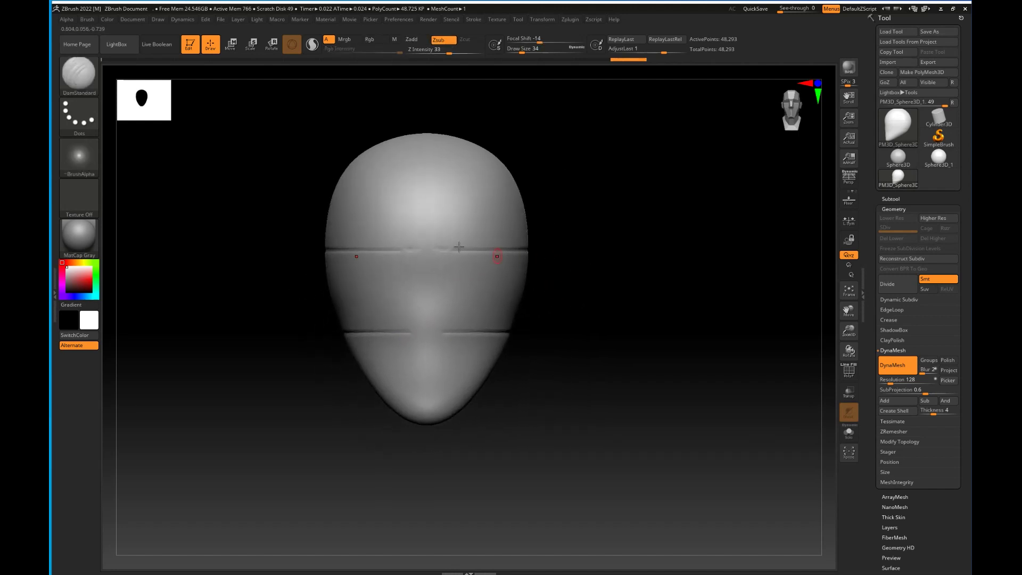
left_click_drag(426, 137, 427, 420, "shift")
Carve the nose outline, cheek lines and eye shapes between the brow and nose base lines.
left_click_drag(449, 253, 433, 266)
mouse_move(454, 315)
left_mouse_down()
mouse_move(446, 332)
mouse_move(427, 335)
left_mouse_up()
mouse_move(457, 274)
left_mouse_down()
mouse_move(496, 273)
mouse_move(449, 304)
left_mouse_up()
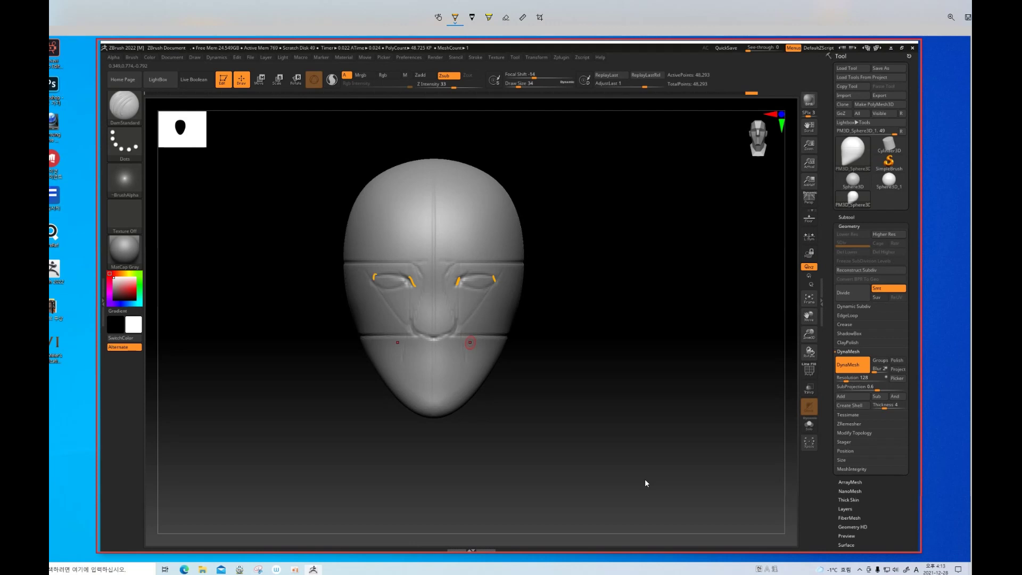
Draw orange eye-width shapes over the eyes, between them and beside the outer eye to show face-width proportions.
mouse_move(420, 289)
left_mouse_down()
mouse_move(453, 289)
mouse_move(445, 276)
mouse_move(492, 282)
mouse_move(487, 275)
left_mouse_up()
mouse_move(377, 277)
left_mouse_down()
mouse_move(411, 281)
mouse_move(413, 271)
left_mouse_up()
mouse_move(511, 268)
left_mouse_down()
mouse_move(527, 277)
mouse_move(515, 271)
left_mouse_up()
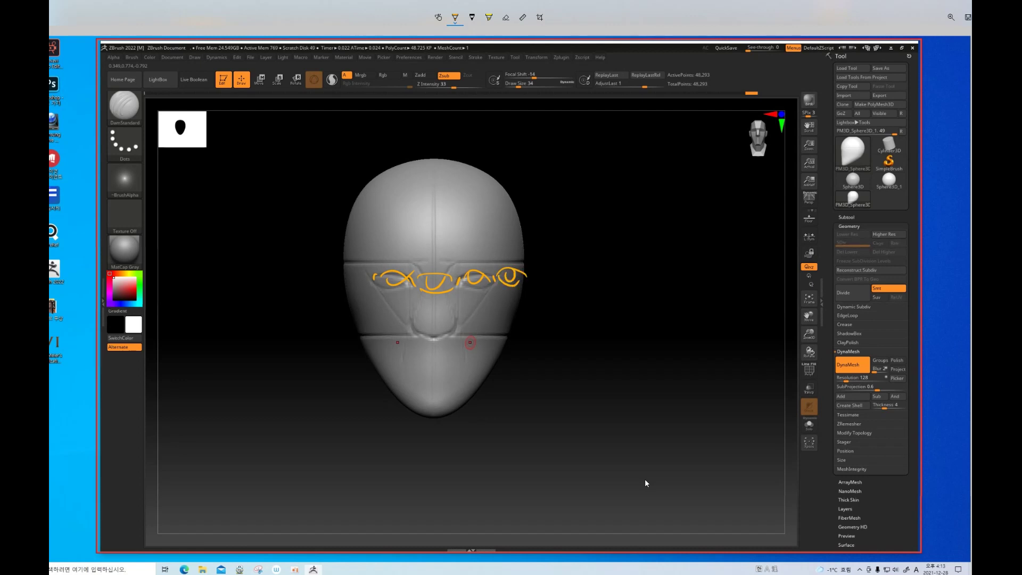
Mark both sides of the head at temple height with short vertical strokes.
left_click_drag(519, 221, 519, 251)
left_click_drag(521, 211, 522, 240)
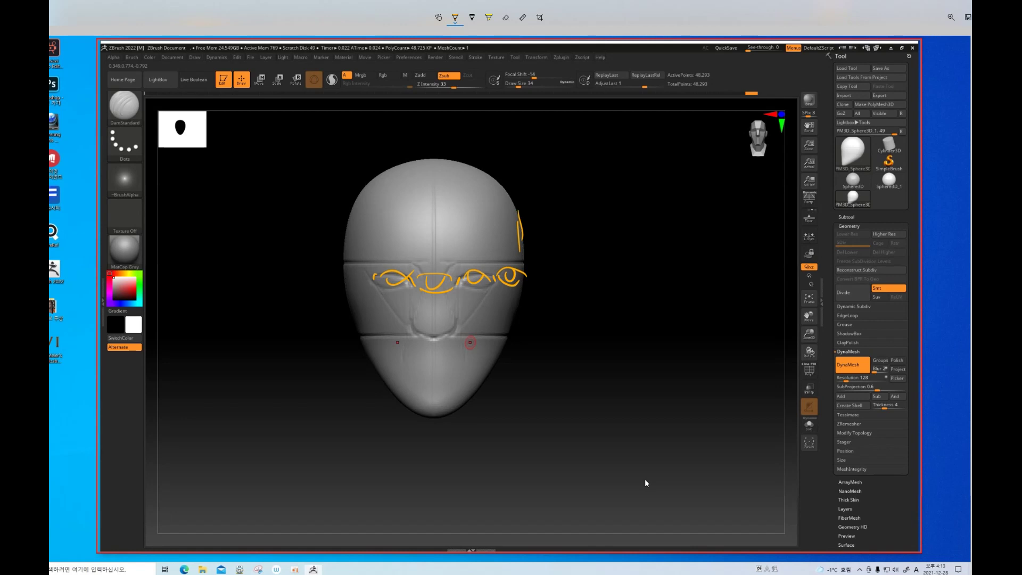
left_click_drag(353, 205, 347, 228)
left_click_drag(351, 210, 349, 237)
Mark the eye's height and repeat it with brackets down to the nose base and a mouth line.
left_click_drag(473, 262, 474, 303)
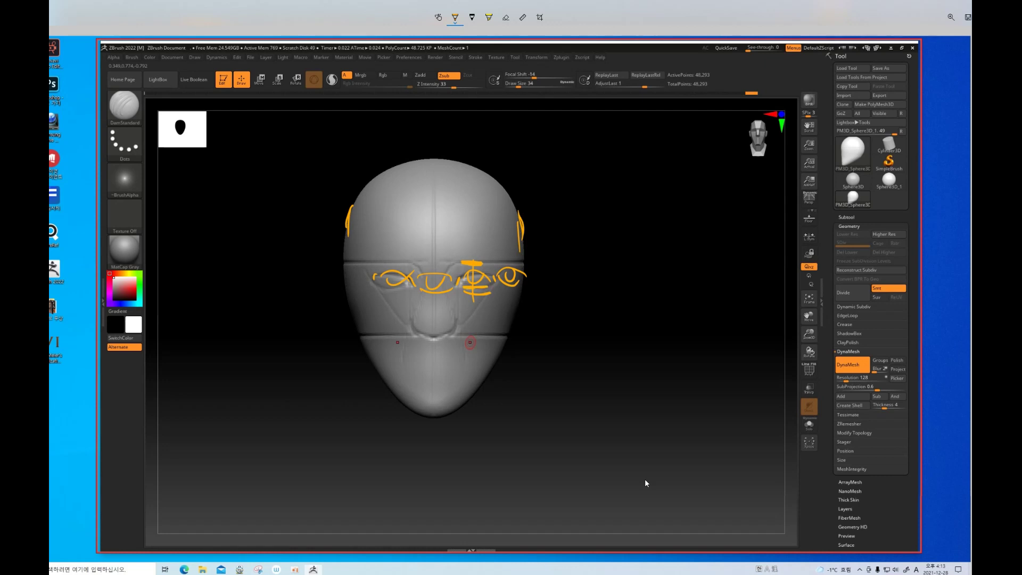
mouse_move(463, 298)
left_mouse_down()
mouse_move(484, 297)
mouse_move(471, 336)
mouse_move(484, 330)
left_mouse_up()
left_click_drag(481, 263, 478, 344)
mouse_move(500, 291)
left_mouse_down()
mouse_move(496, 331)
mouse_move(464, 379)
left_mouse_up()
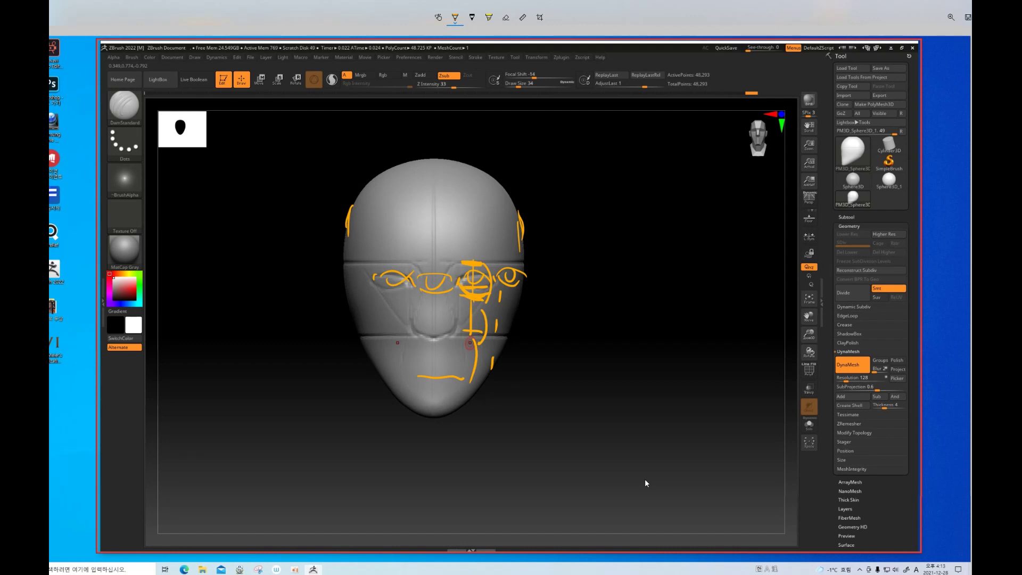
Mark the chin level and sketch the remaining proportion guides around the lower face.
left_click_drag(427, 414, 443, 414)
left_click_drag(431, 381, 428, 412)
mouse_move(426, 344)
left_mouse_down()
mouse_move(427, 377)
mouse_move(462, 412)
mouse_move(545, 409)
mouse_move(510, 424)
left_mouse_up()
left_click_drag(539, 403, 550, 414)
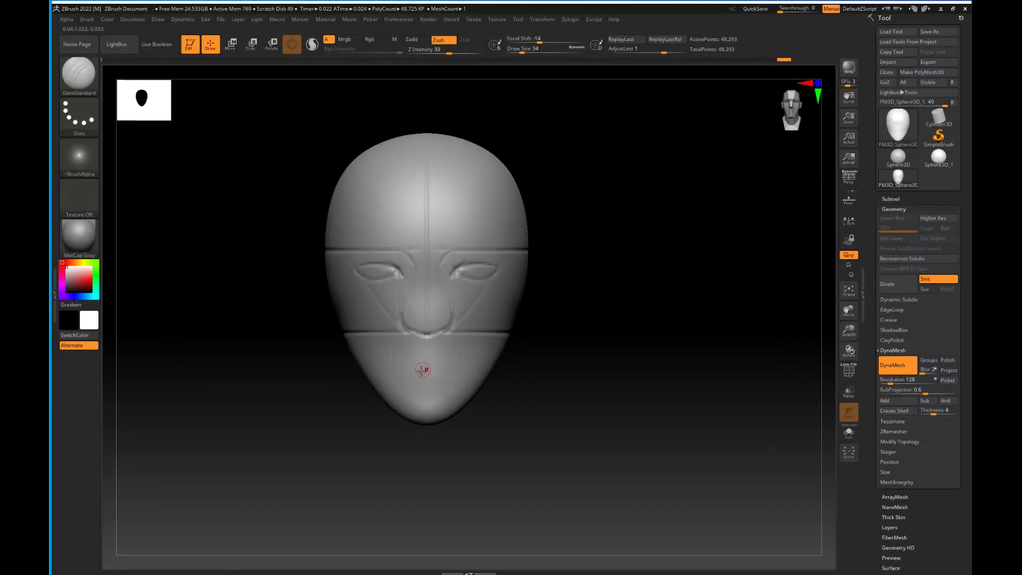
Carve the lips below the nose, detail the eyes, and check the face from the side.
mouse_move(415, 378)
left_mouse_down()
mouse_move(451, 377)
mouse_move(457, 367)
mouse_move(435, 368)
mouse_move(440, 355)
mouse_move(438, 365)
mouse_move(458, 364)
mouse_move(437, 341)
left_mouse_up()
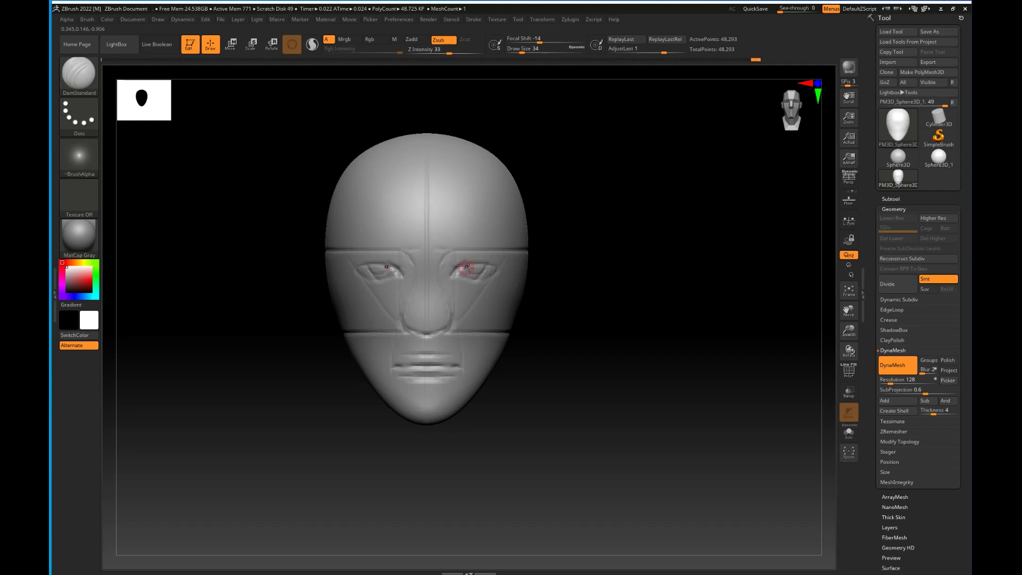
left_click_drag(576, 337, 551, 349)
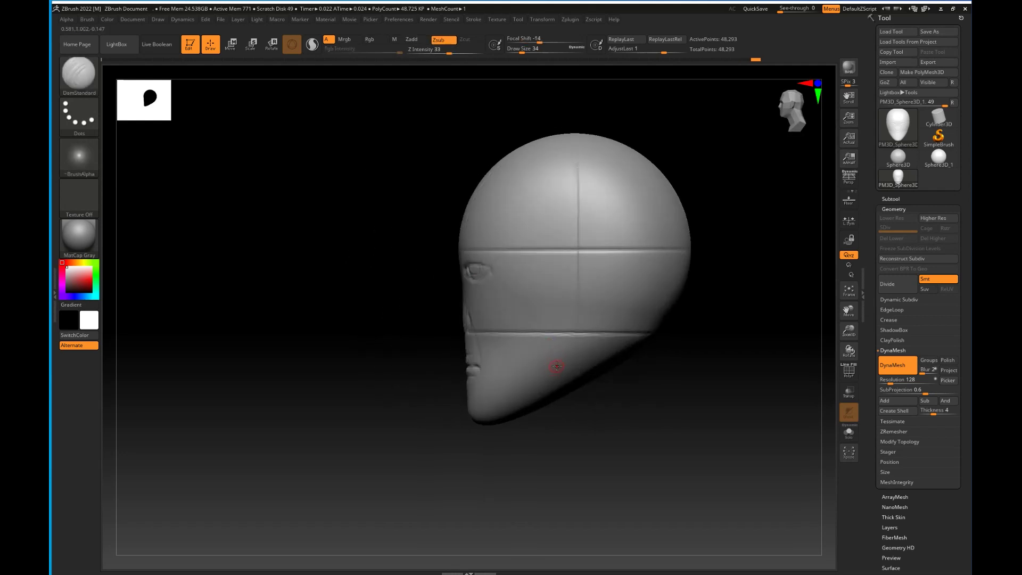
left_click_drag(554, 486, 578, 471)
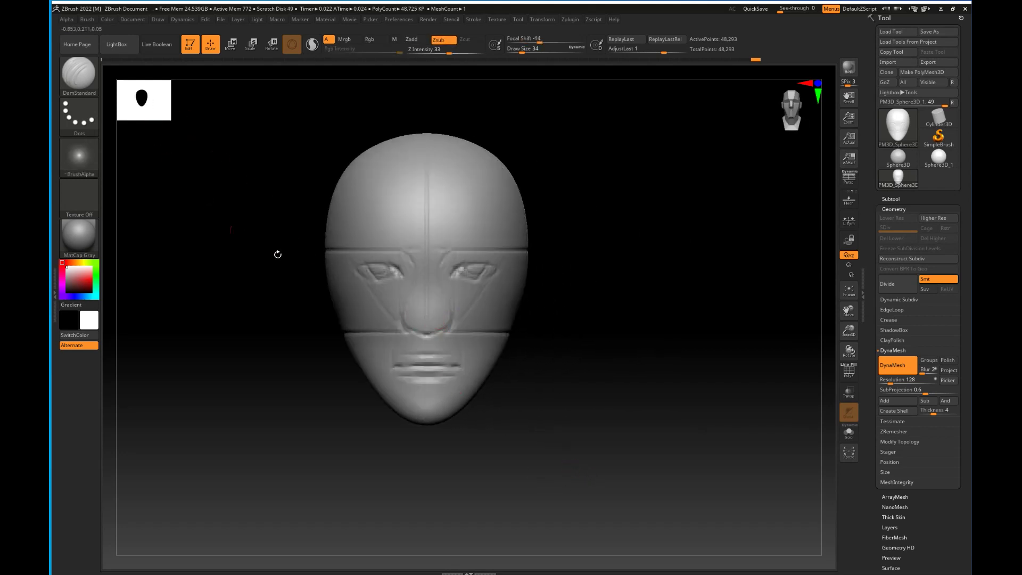
With ClayBuildup at draw size 74, build up the nose bridge, tip and nostril wings.
key("b")
key("c")
key("b")
key("bracketright")
key("bracketright")
key("bracketright")
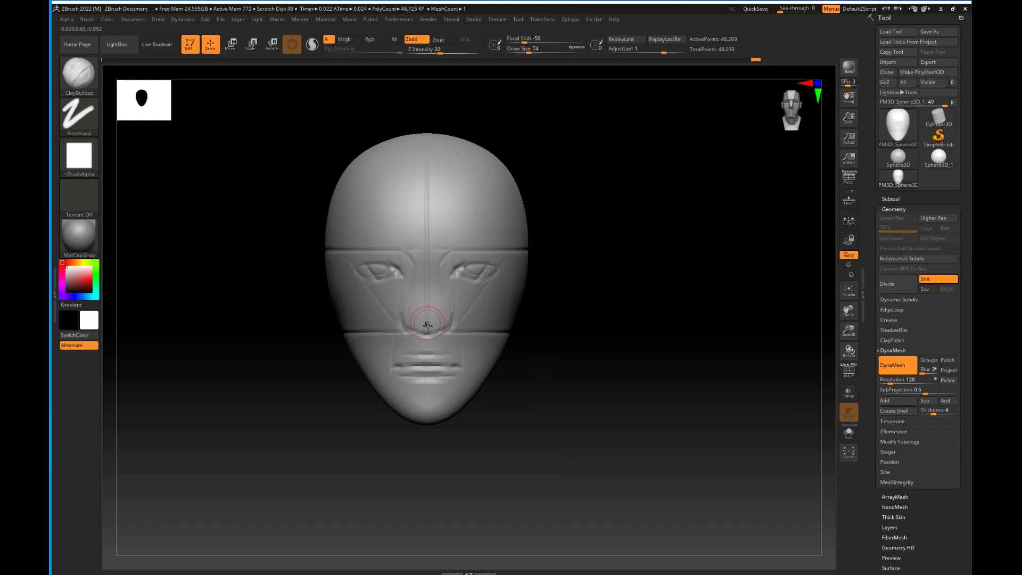
left_click_drag(427, 294, 425, 319)
mouse_move(439, 316)
left_mouse_down()
mouse_move(446, 325)
mouse_move(430, 318)
mouse_move(429, 299)
mouse_move(430, 320)
mouse_move(444, 327)
mouse_move(430, 322)
left_mouse_up()
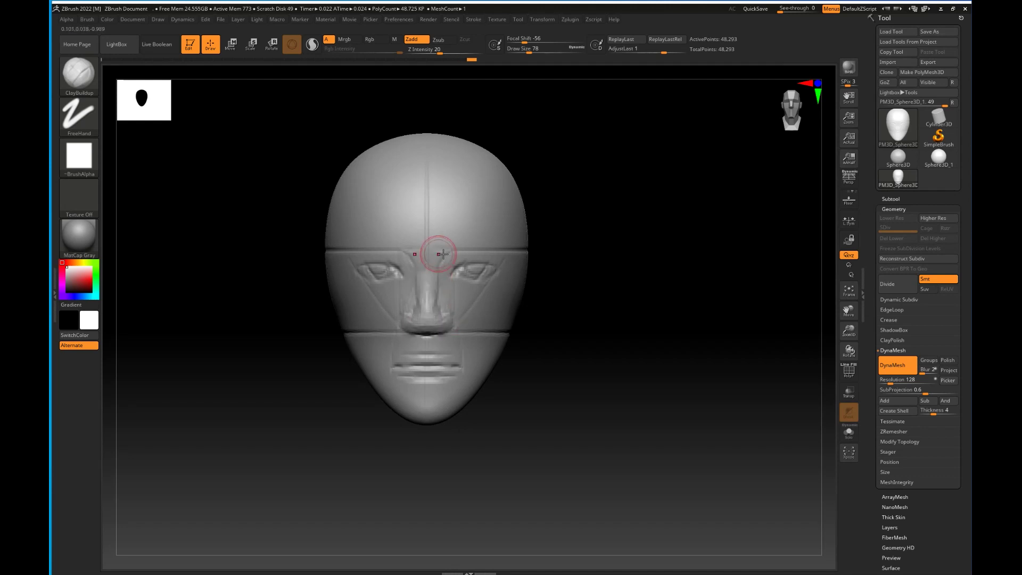
Sculpt the inner eye corners beside the nose bridge with ClayBuildup at draw size 78.
mouse_move(452, 261)
left_mouse_down()
mouse_move(451, 282)
mouse_move(450, 272)
mouse_move(427, 269)
left_mouse_up()
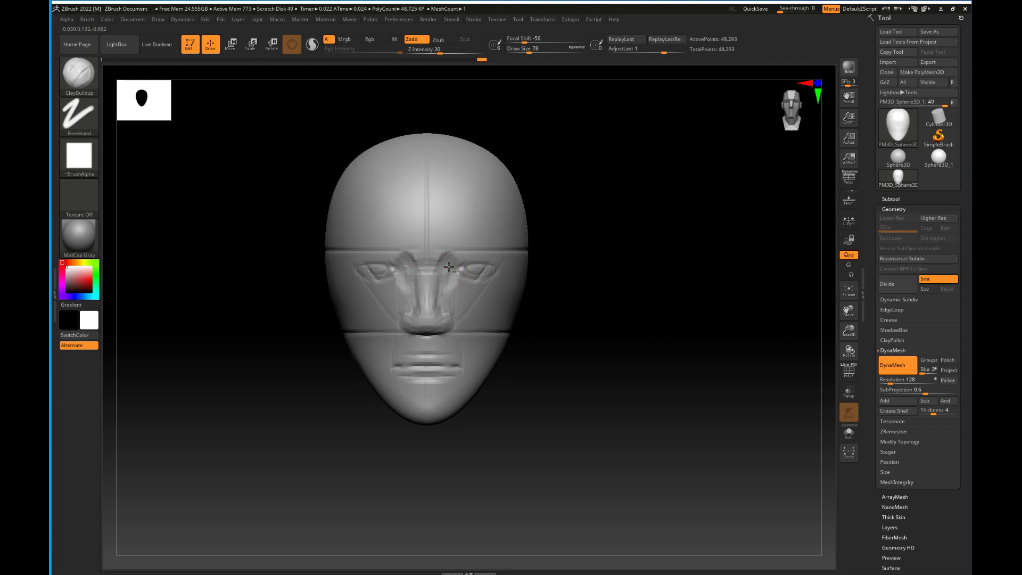
left_click_drag(576, 353, 471, 376)
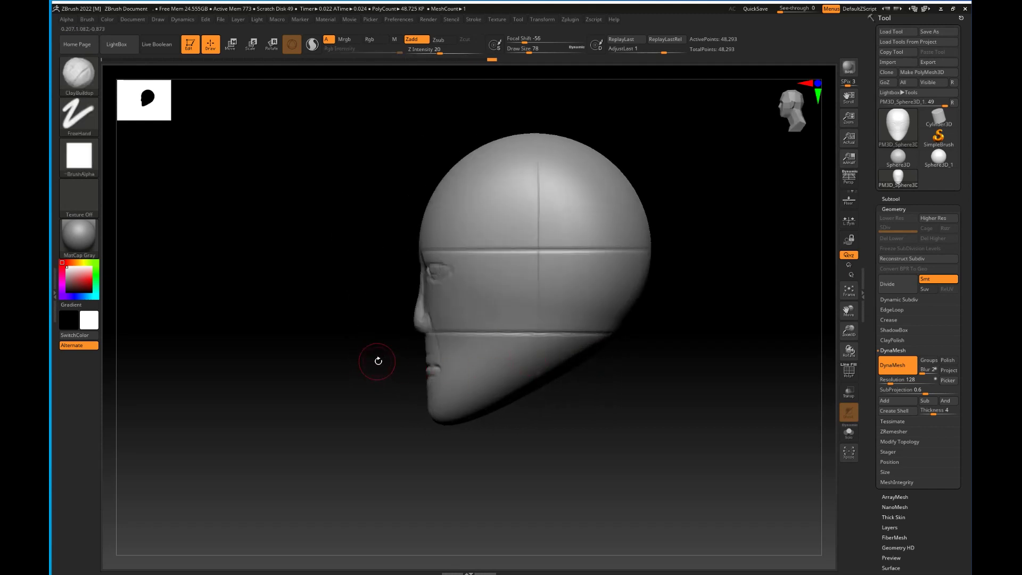
With an enlarged Move brush, push the eye and the cheek below it back from the nose in profile.
key("b")
key("m")
key("v")
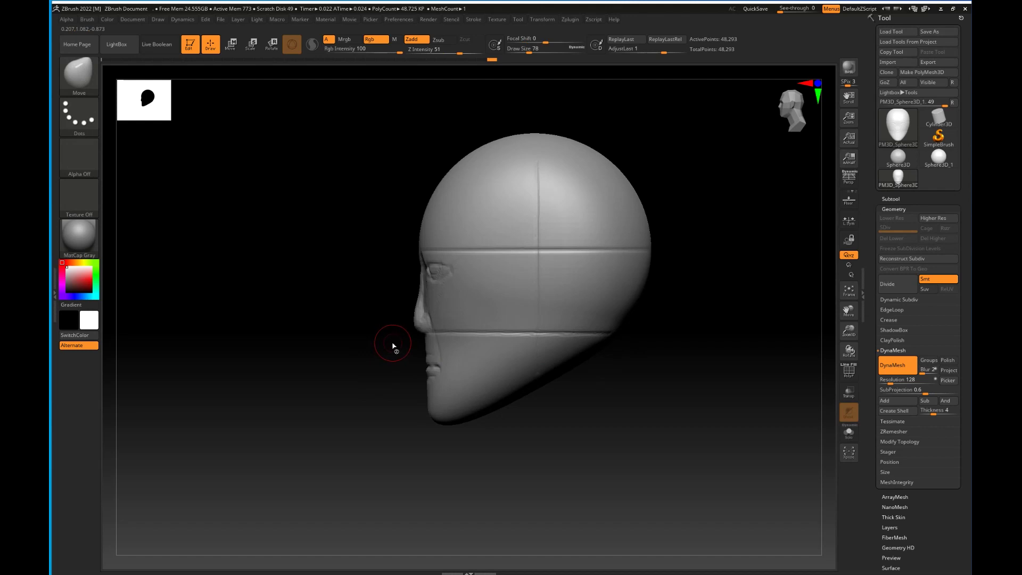
left_click_drag(326, 397, 396, 383, "alt")
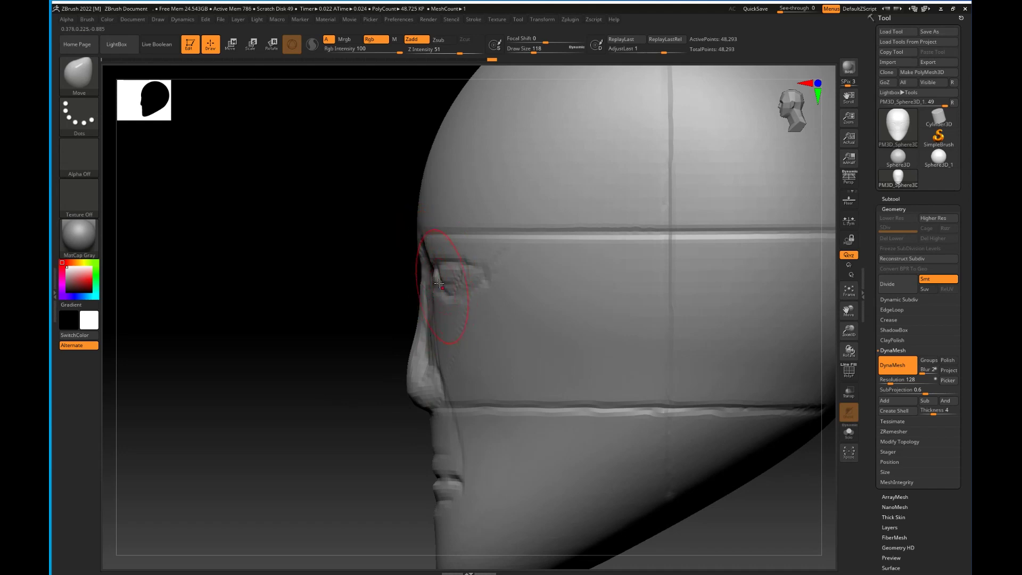
key("bracketright")
key("bracketright")
mouse_move(450, 288)
left_mouse_down()
mouse_move(527, 287)
mouse_move(489, 294)
left_mouse_up()
left_click_drag(452, 362, 464, 359)
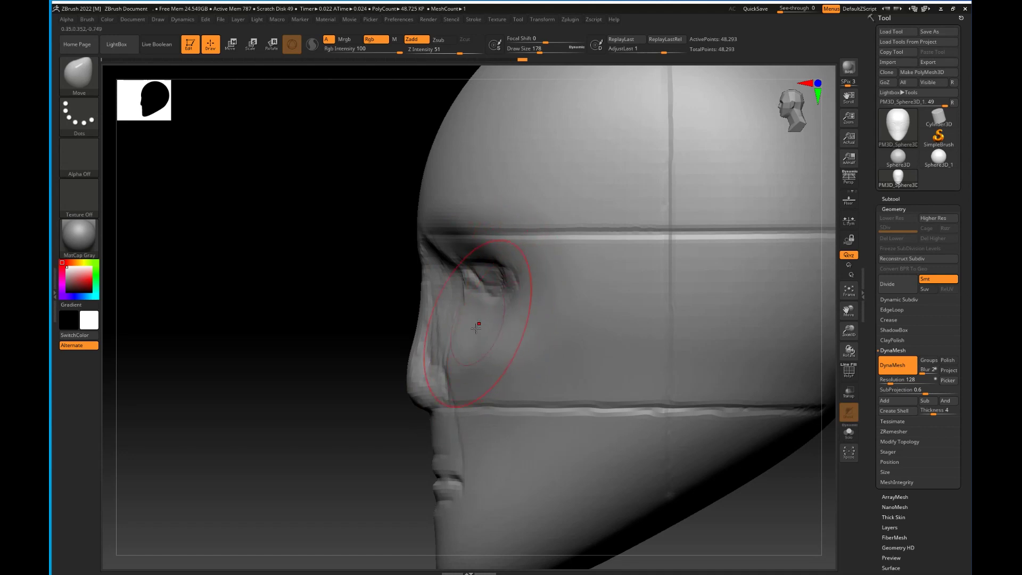
Reduce the Move brush and push the nose root slightly inward in the side profile.
key("bracketleft")
key("bracketleft")
key("bracketleft")
key("bracketleft")
key("bracketleft")
key("bracketleft")
key("bracketleft")
key("bracketleft")
left_click_drag(420, 274, 431, 276)
Pull the nose tip forward with an enlarged Move brush, then reduce the draw size to 74.
key("bracketright")
key("bracketright")
key("bracketright")
key("bracketright")
key("bracketright")
key("bracketright")
key("bracketright")
left_click_drag(418, 387, 376, 377)
key("bracketleft")
key("bracketleft")
key("bracketleft")
key("bracketleft")
key("bracketleft")
key("bracketleft")
key("bracketleft")
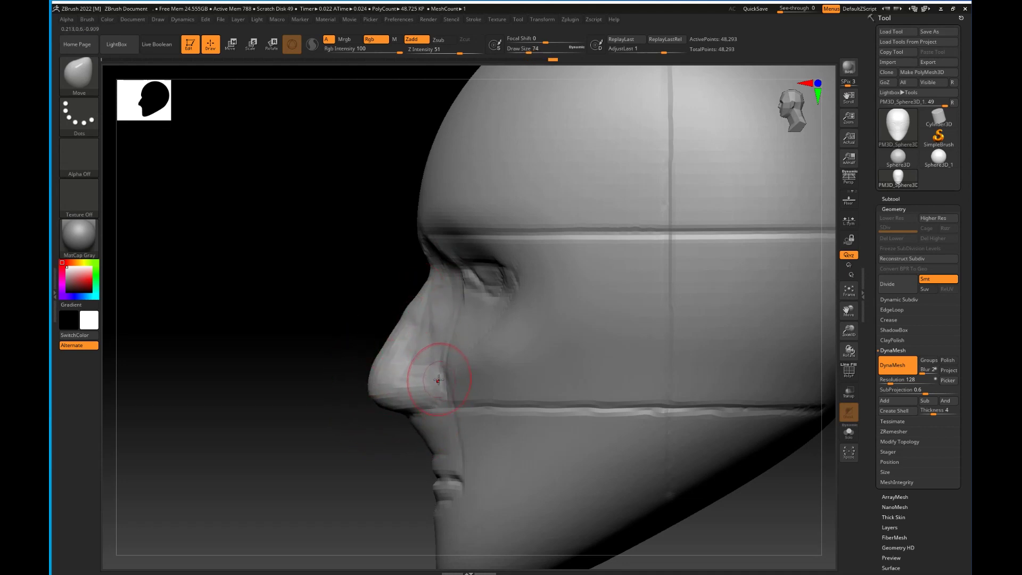
Capture the screen and sketch the eye socket, cheekbone, temple, muzzle and lip outlines over the side profile.
key("Print")
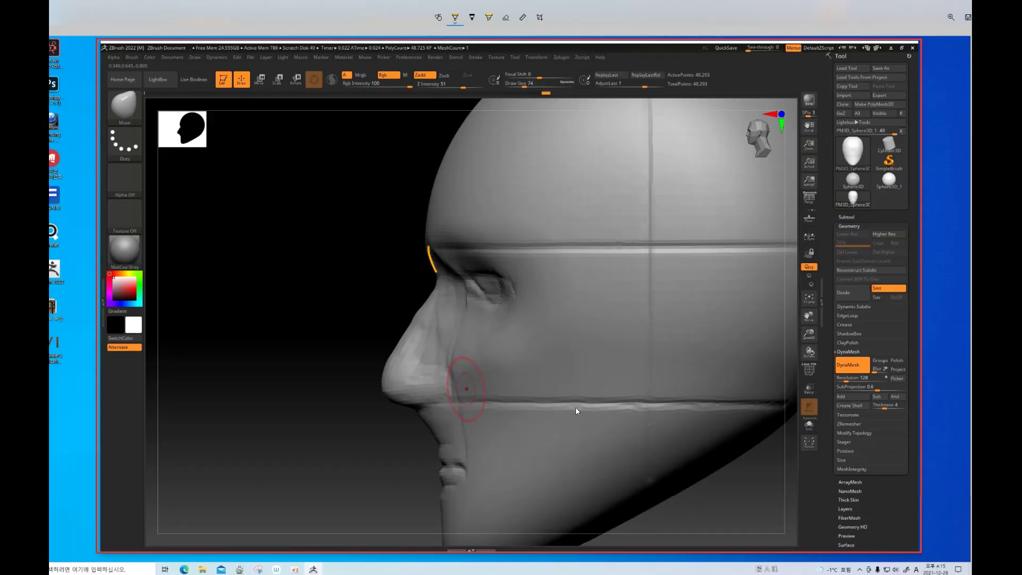
mouse_move(440, 238)
left_mouse_down()
mouse_move(517, 264)
mouse_move(530, 311)
mouse_move(482, 352)
left_mouse_up()
left_click_drag(474, 348, 509, 408)
left_click_drag(529, 254, 550, 309)
left_click_drag(543, 142, 532, 250)
mouse_move(435, 272)
left_mouse_down()
mouse_move(448, 367)
mouse_move(427, 399)
mouse_move(417, 463)
mouse_move(433, 517)
left_mouse_up()
left_click_drag(419, 469, 470, 466)
mouse_move(420, 442)
left_mouse_down()
mouse_move(431, 468)
mouse_move(442, 453)
mouse_move(445, 469)
left_mouse_up()
left_click_drag(429, 448, 439, 449)
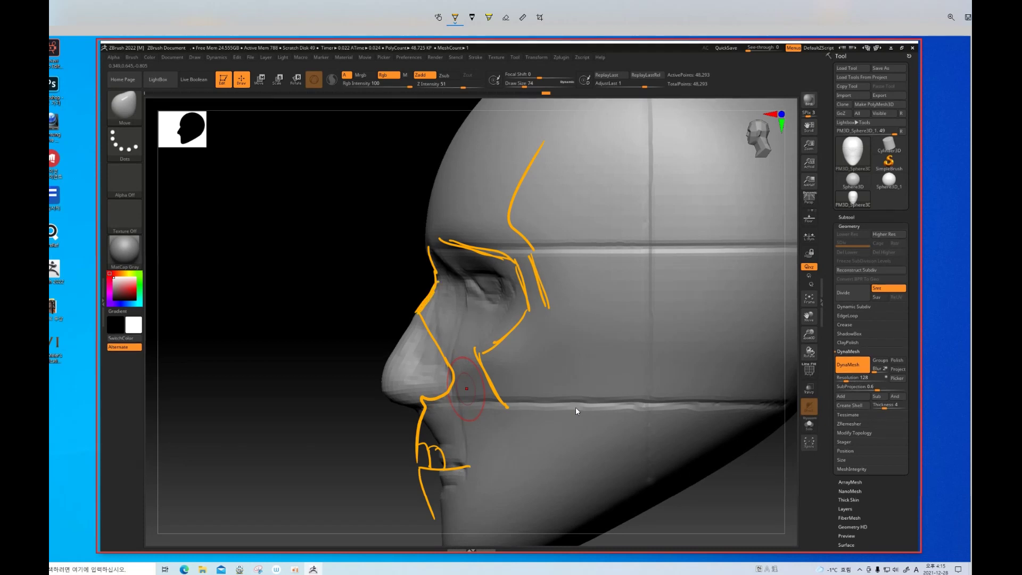
Trace the nose bridge and tip profile on the screenshot and circle the bridge's transition point.
mouse_move(418, 313)
left_mouse_down()
mouse_move(389, 351)
mouse_move(380, 395)
left_mouse_up()
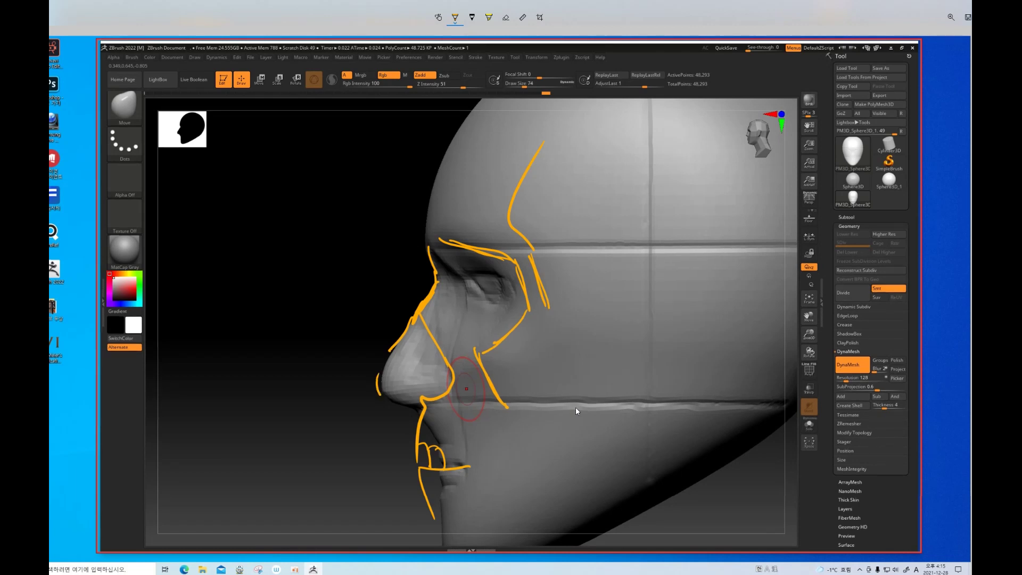
left_click_drag(426, 297, 430, 336)
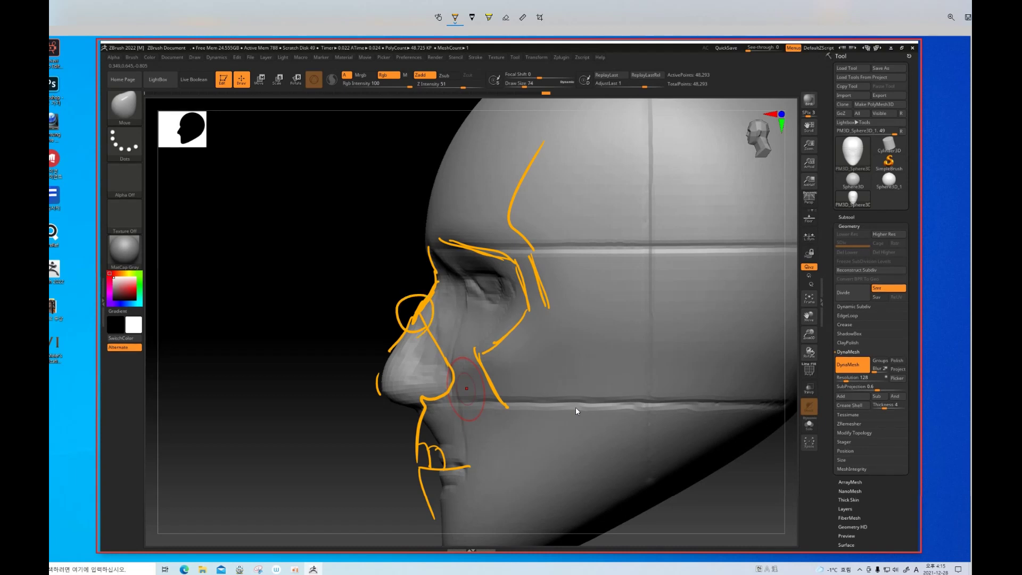
mouse_move(415, 269)
left_mouse_down()
mouse_move(347, 371)
mouse_move(364, 395)
mouse_move(419, 390)
left_mouse_up()
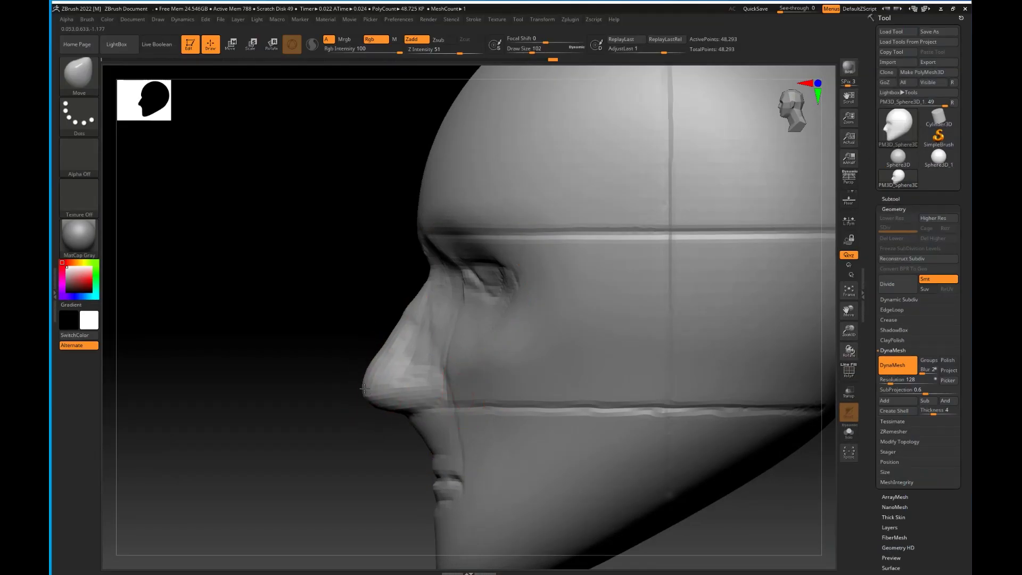
Refine the nose tip with the Move brush at draw size 102 and smooth the nose and its base.
left_click_drag(364, 388, 363, 385)
left_click_drag(409, 315, 384, 368, "shift")
mouse_move(450, 394)
left_mouse_down("shift")
mouse_move(414, 423)
mouse_move(426, 432)
left_mouse_up("shift")
Pull the upper lip forward, push the mouth corners back, and smooth the lower face and eye sockets.
mouse_move(433, 473)
left_mouse_down()
mouse_move(414, 478)
mouse_move(420, 445)
left_mouse_up()
mouse_move(391, 537)
left_mouse_down("alt")
mouse_move(377, 396)
mouse_move(423, 400)
left_mouse_up("alt")
mouse_move(379, 418)
left_mouse_down("alt")
mouse_move(376, 461)
mouse_move(415, 435)
left_mouse_up("alt")
mouse_move(511, 405)
left_mouse_down()
mouse_move(396, 399)
mouse_move(421, 409)
left_mouse_up()
mouse_move(337, 449)
left_mouse_down()
mouse_move(649, 454)
mouse_move(679, 485)
left_mouse_up()
left_click_drag(368, 430, 392, 455, "shift")
left_click_drag(389, 213, 382, 241, "shift")
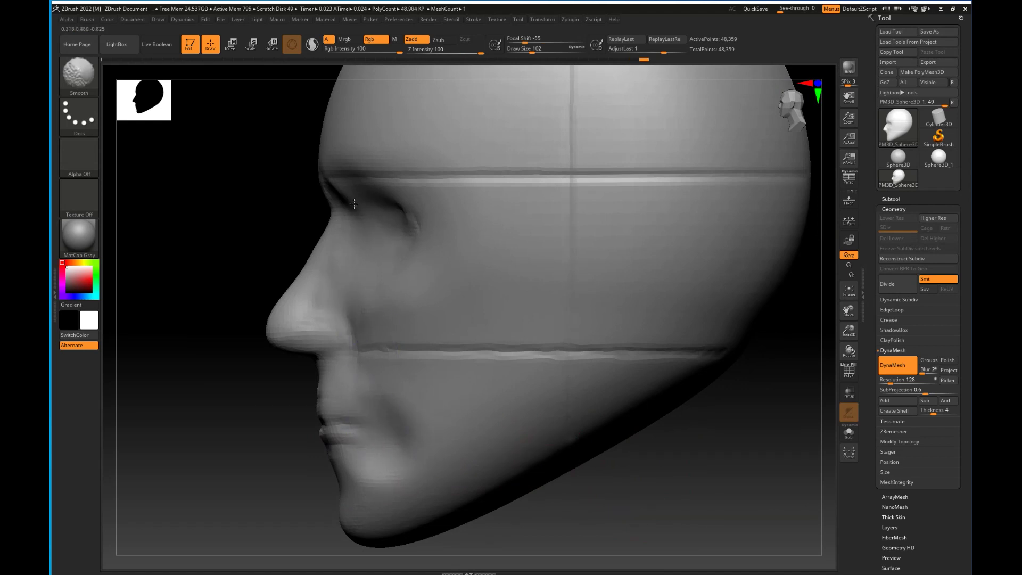
Refine the nose bridge, tip and underside in profile with the Move brush, reducing the draw size to 66.
left_click_drag(307, 277, 298, 273)
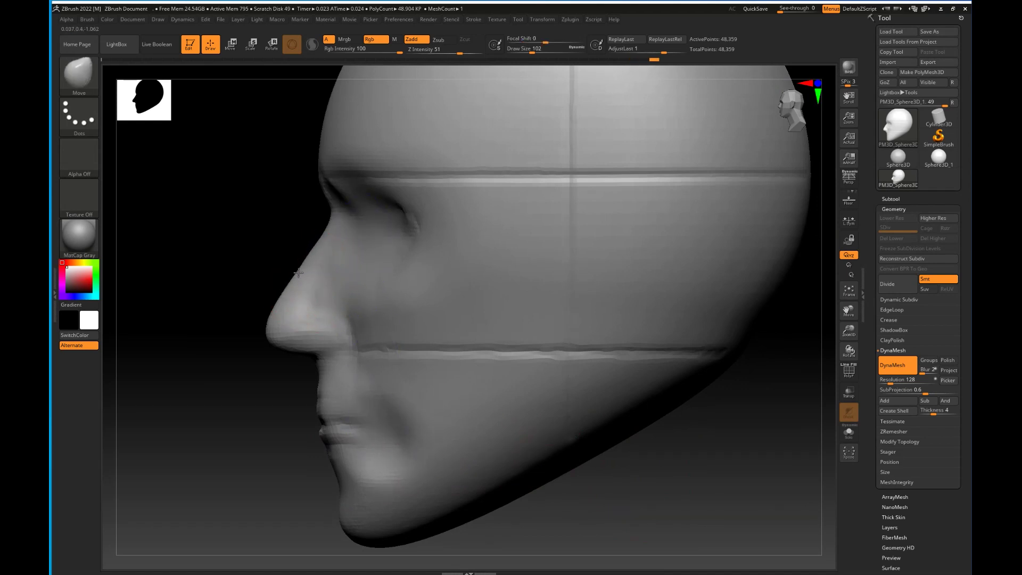
mouse_move(245, 413)
left_mouse_down()
mouse_move(253, 433)
mouse_move(317, 303)
left_mouse_up()
key("bracketleft")
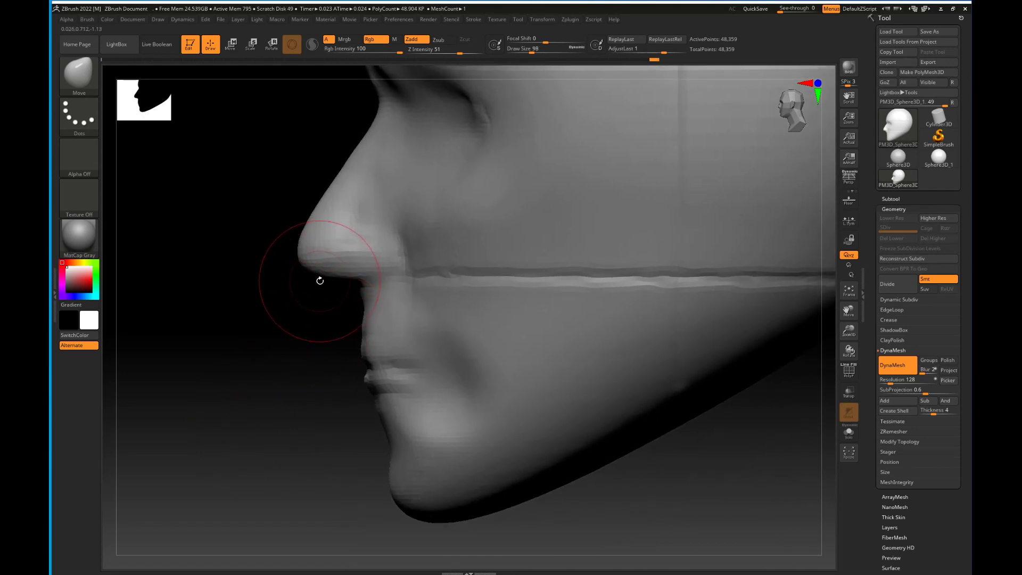
left_click_drag(303, 263, 300, 264)
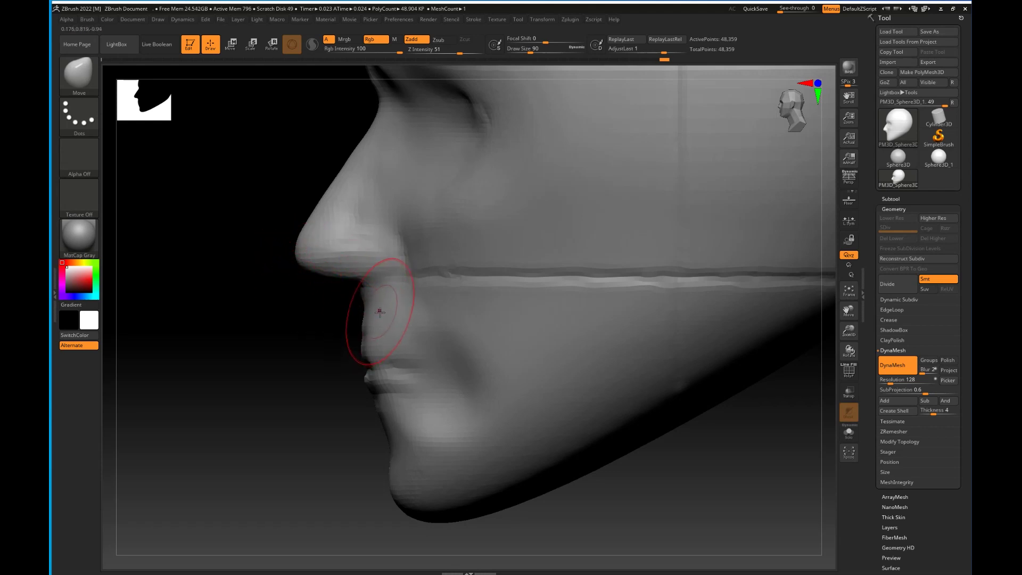
key("bracketleft")
key("bracketleft")
key("bracketleft")
left_click_drag(350, 281, 353, 272)
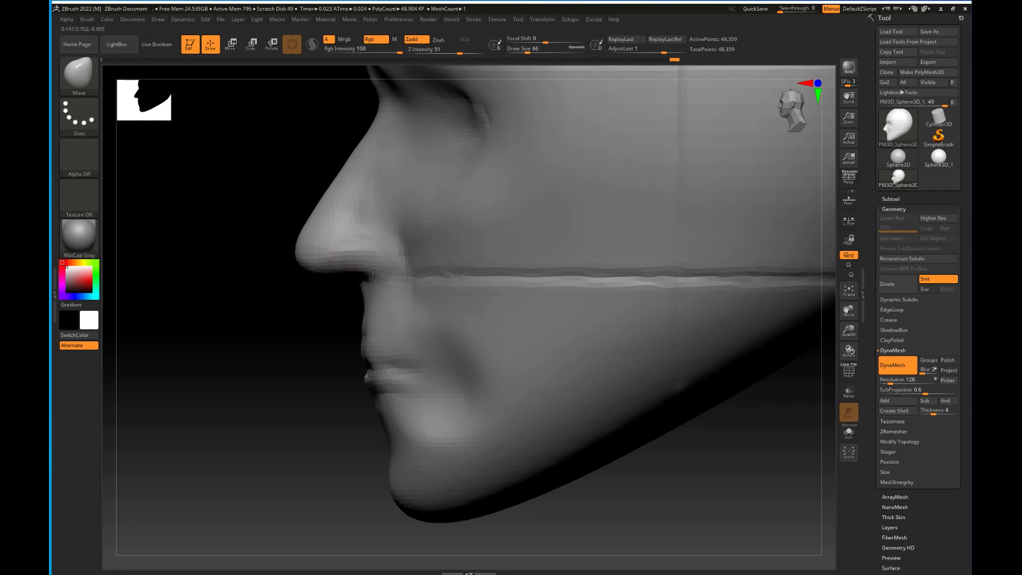
Shape the nose base and upper mouth area from the front and below with the Move brush at draw size 66.
left_click_drag(311, 385, 384, 384)
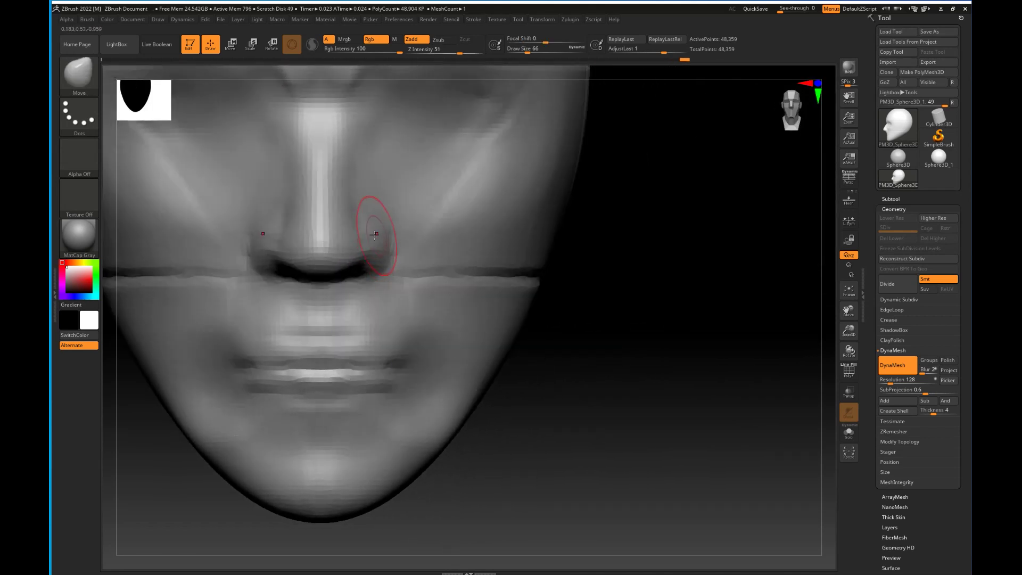
mouse_move(595, 303)
left_mouse_down()
mouse_move(608, 294)
mouse_move(609, 267)
mouse_move(486, 270)
left_mouse_up()
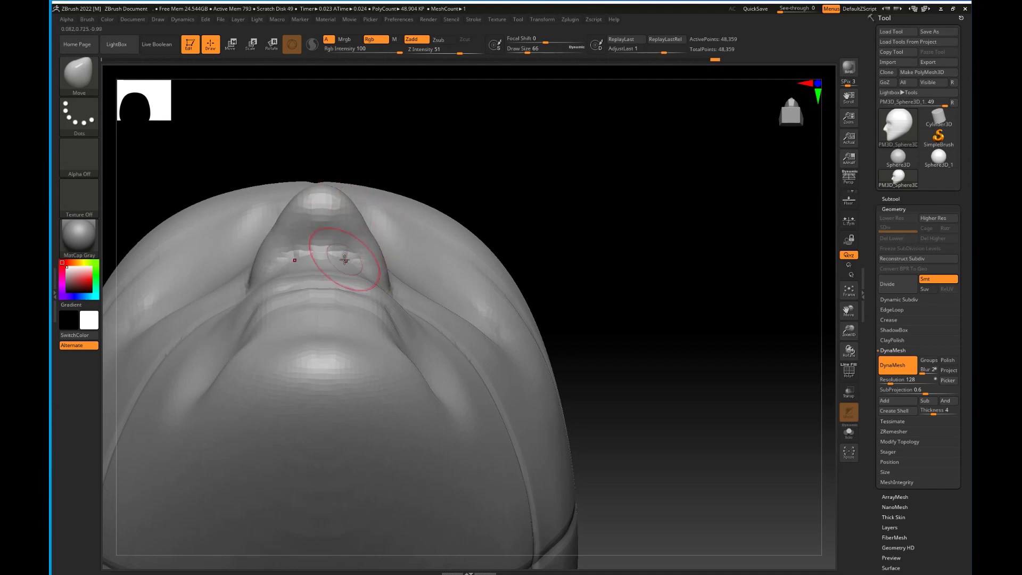
left_click_drag(570, 255, 666, 264)
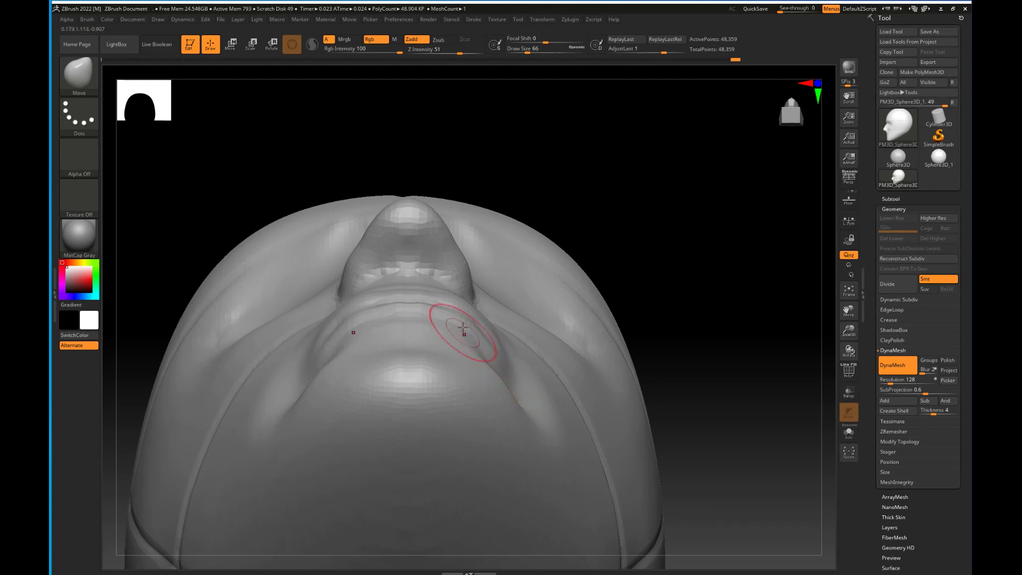
left_click_drag(632, 187, 469, 330)
mouse_move(314, 416)
left_mouse_down("alt")
mouse_move(239, 421)
mouse_move(176, 328)
left_mouse_up("alt")
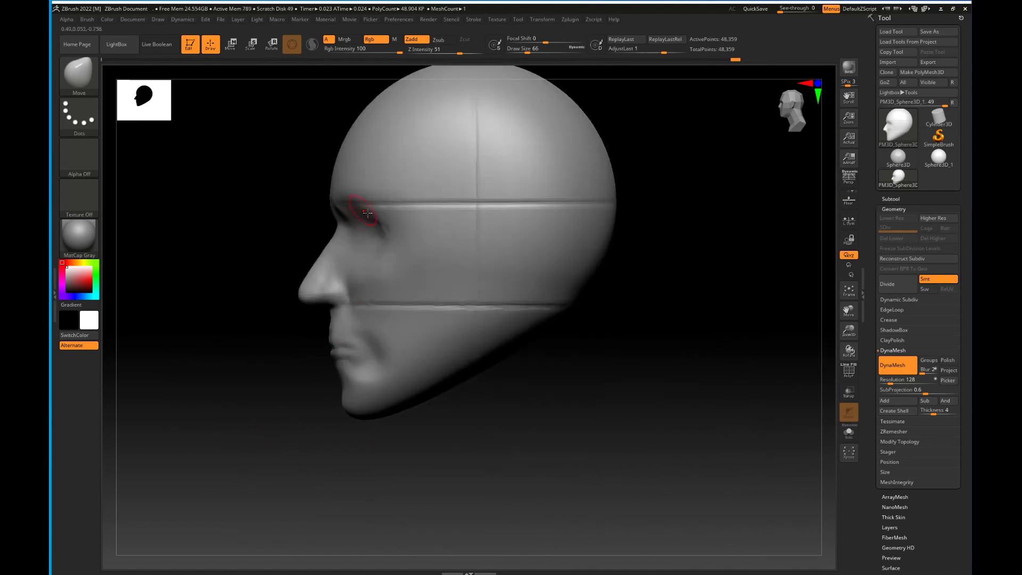
Smooth the cheek beside the mouth in the side profile.
key("shift")
mouse_move(376, 333)
left_mouse_down("shift")
mouse_move(357, 374)
mouse_move(368, 358)
left_mouse_up("shift")
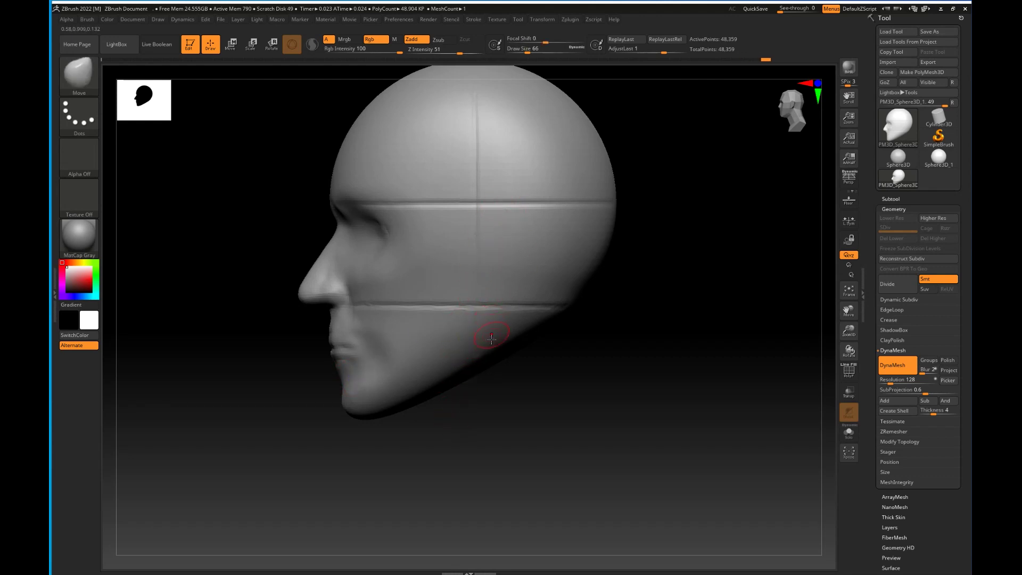
left_click_drag(559, 394, 553, 437)
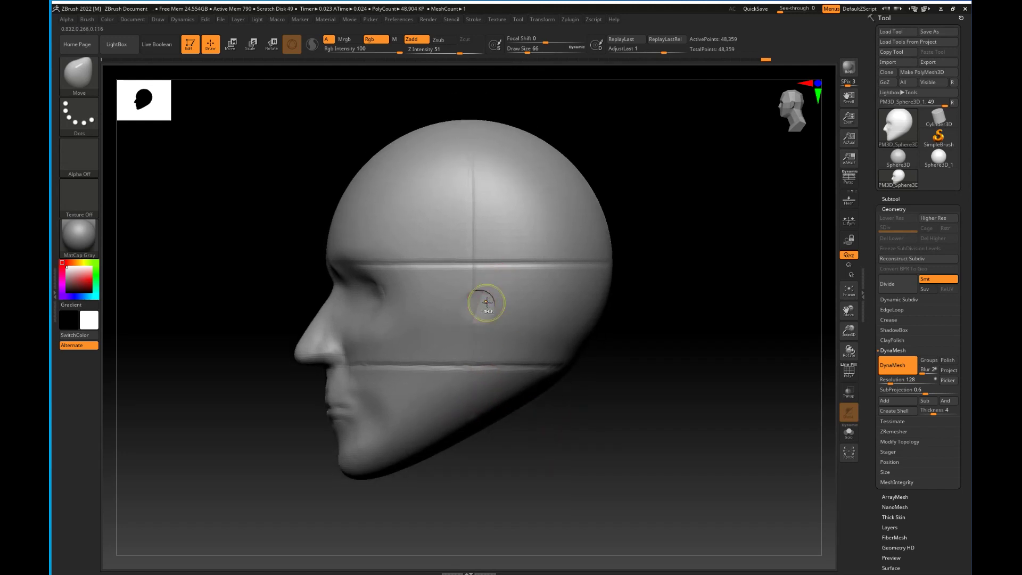
Build up the ear's outline and inner folds between the brow and nose-base lines with ClayBuildup at draw size 66.
key("b")
key("c")
key("b")
mouse_move(477, 306)
left_mouse_down()
mouse_move(497, 286)
mouse_move(512, 305)
left_mouse_up()
left_click_drag(495, 342, 480, 355)
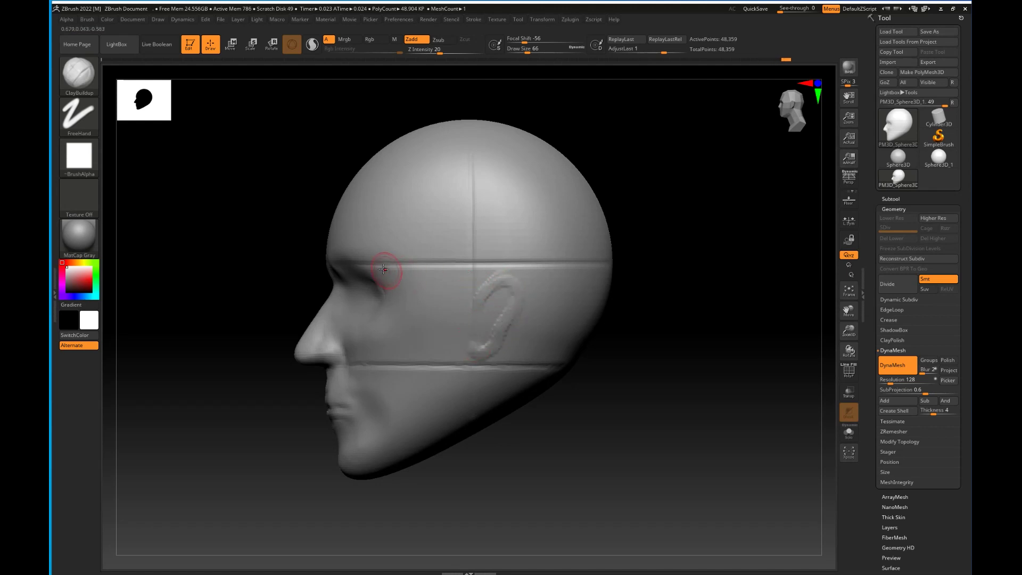
mouse_move(471, 292)
left_mouse_down()
mouse_move(477, 272)
mouse_move(507, 275)
mouse_move(477, 311)
mouse_move(498, 280)
mouse_move(498, 327)
mouse_move(494, 288)
left_mouse_up()
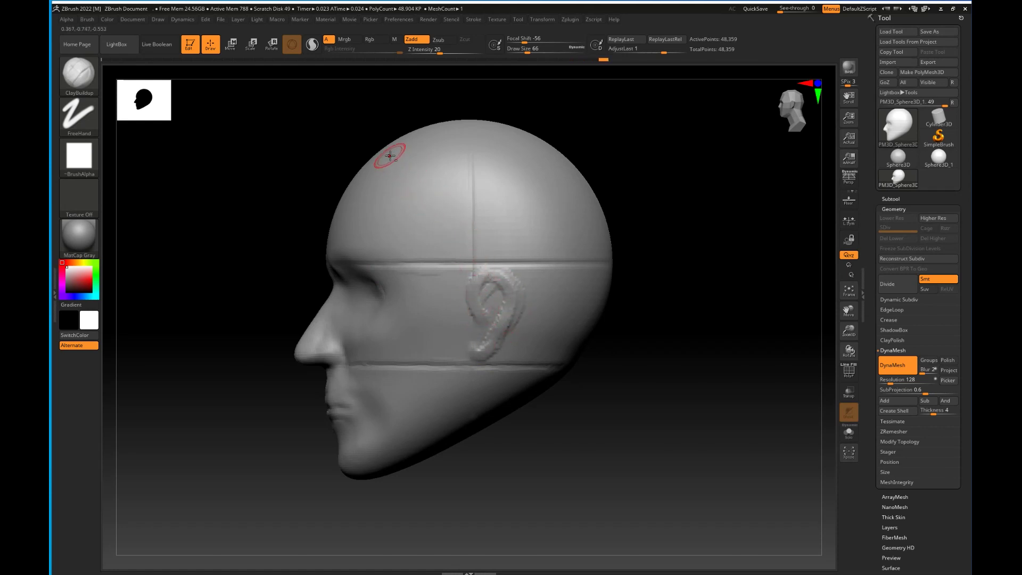
Mark the temple line, cheekbone and skull base with ClayBuildup at draw size 82, and rework the ear area.
mouse_move(411, 173)
left_mouse_down()
mouse_move(417, 210)
mouse_move(448, 265)
mouse_move(448, 323)
mouse_move(553, 355)
left_mouse_up()
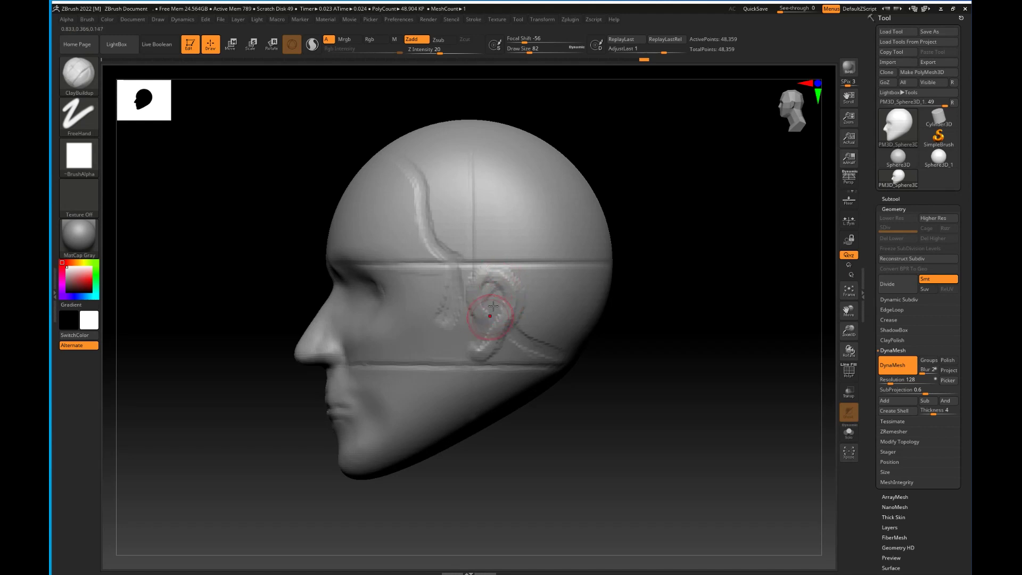
left_click_drag(498, 292, 495, 277)
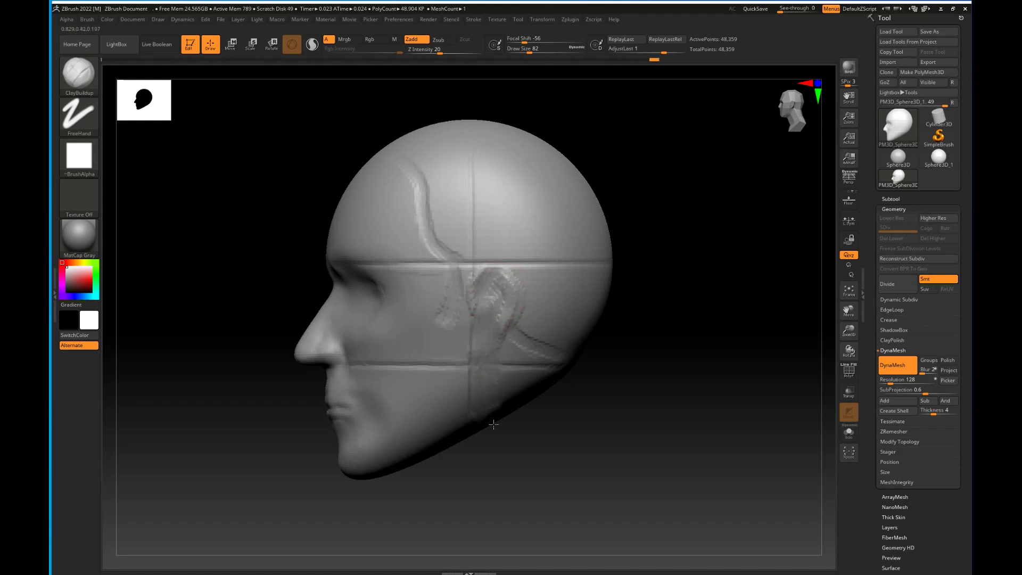
Sculpt the jawline from below the ear along the lower jaw edge toward the chin.
left_click_drag(502, 439, 504, 305, "alt")
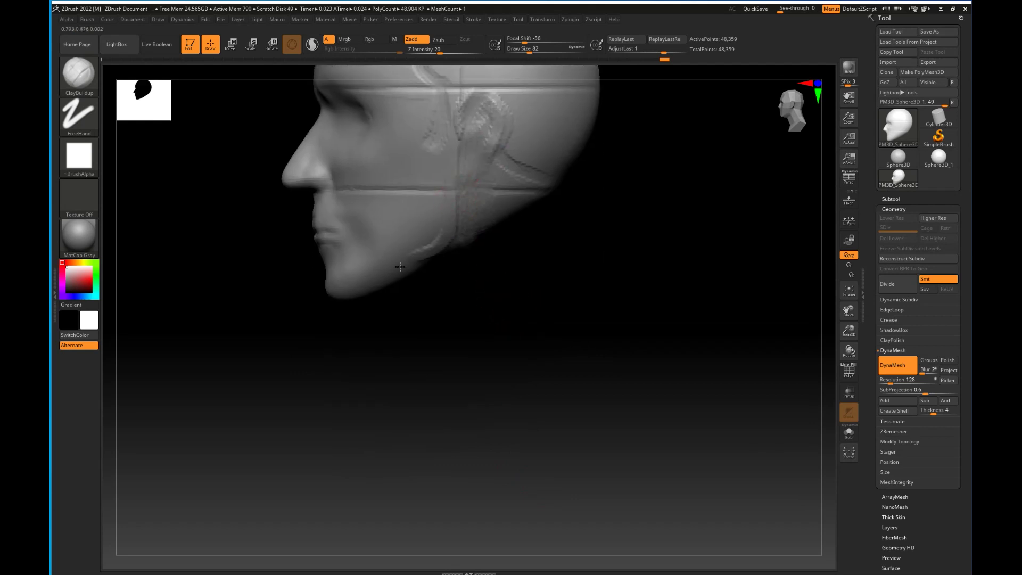
left_click_drag(450, 181, 385, 283)
left_click_drag(461, 292, 435, 409, "alt")
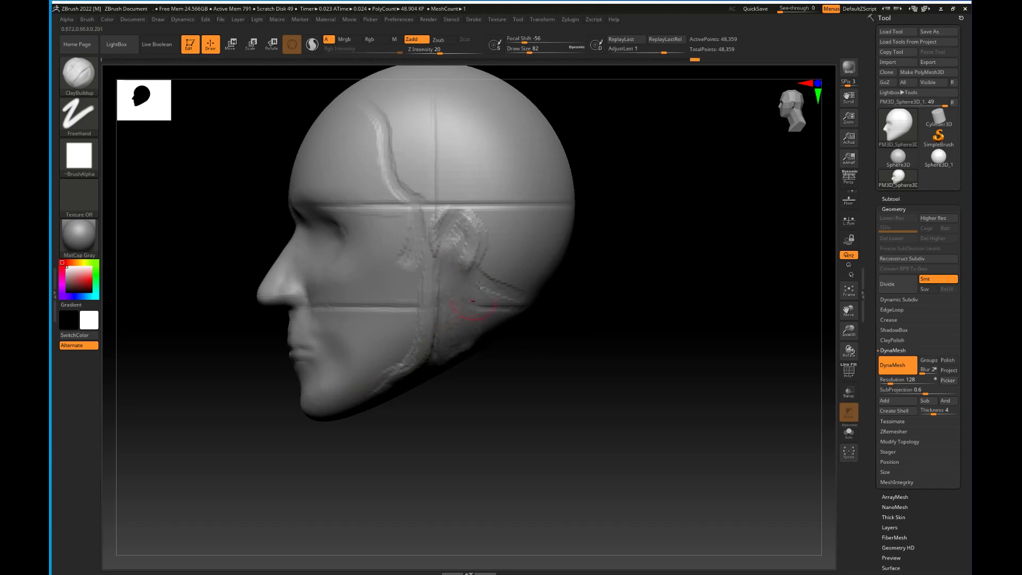
Sculpt the jaw's underside and mark the neck's base outline from below with ClayBuildup.
left_click_drag(564, 420, 570, 276)
left_click_drag(375, 271, 376, 313, "alt")
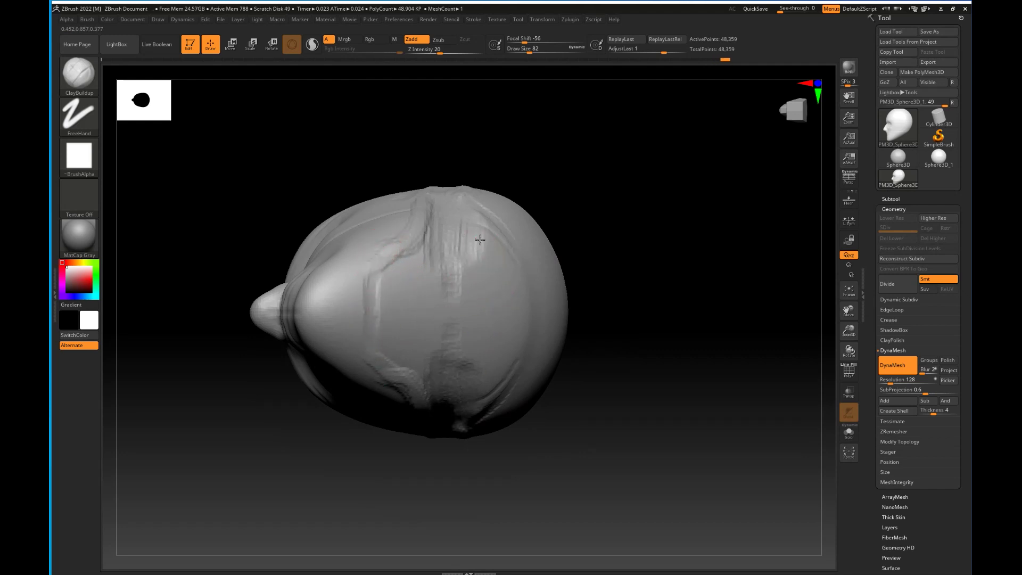
mouse_move(497, 245)
left_mouse_down("alt")
mouse_move(513, 290)
mouse_move(495, 371)
left_mouse_up("alt")
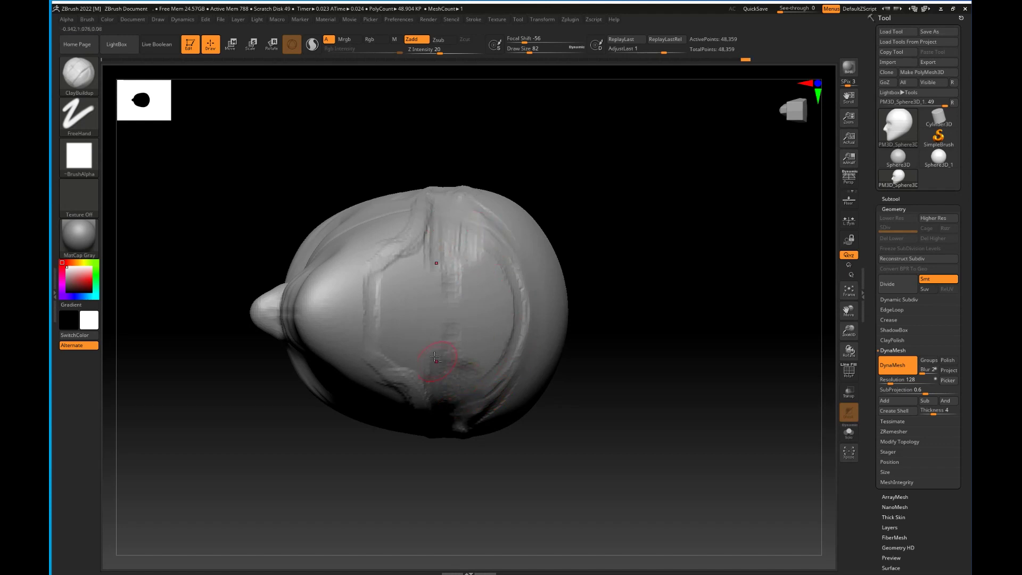
Mask the neck area under the head and invert the mask so that only this area stays editable.
mouse_move(399, 299)
left_mouse_down("ctrl")
mouse_move(389, 341)
mouse_move(378, 309)
mouse_move(391, 264)
mouse_move(437, 239)
mouse_move(482, 237)
mouse_move(504, 335)
mouse_move(469, 298)
mouse_move(426, 314)
mouse_move(380, 307)
mouse_move(458, 390)
mouse_move(511, 343)
left_mouse_up("ctrl")
left_click_drag(620, 272, 621, 474, "shift")
left_click(631, 308, "ctrl")
mouse_move(632, 308)
left_mouse_down()
mouse_move(637, 238)
mouse_move(636, 321)
left_mouse_up()
left_click_drag(644, 367, 588, 331, "alt")
Extend the unmasked area down and backward with the Move gizmo to form a slanted neck, and clear the mask.
left_click(231, 44)
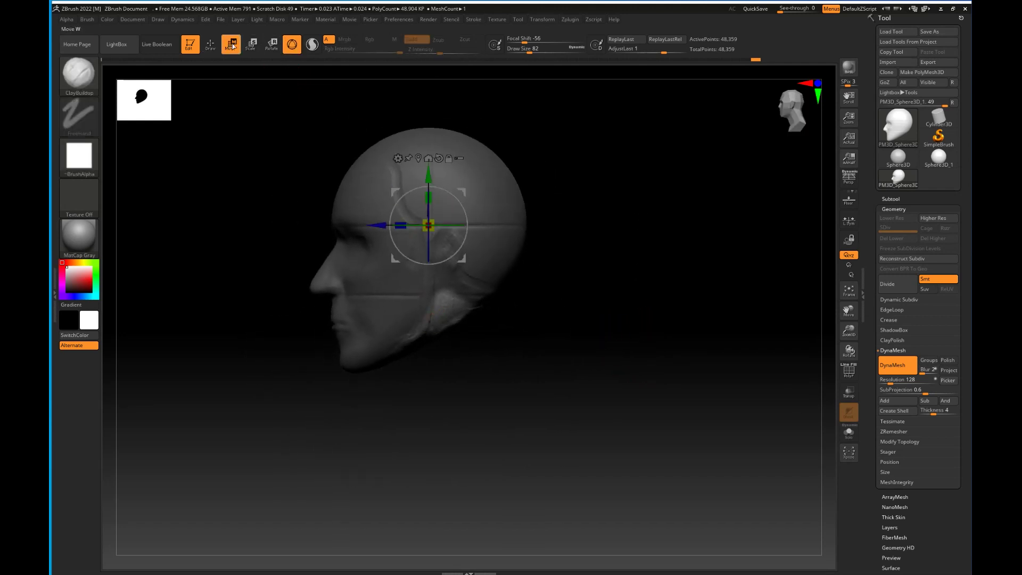
left_click_drag(428, 175, 449, 365)
key("ctrl+z")
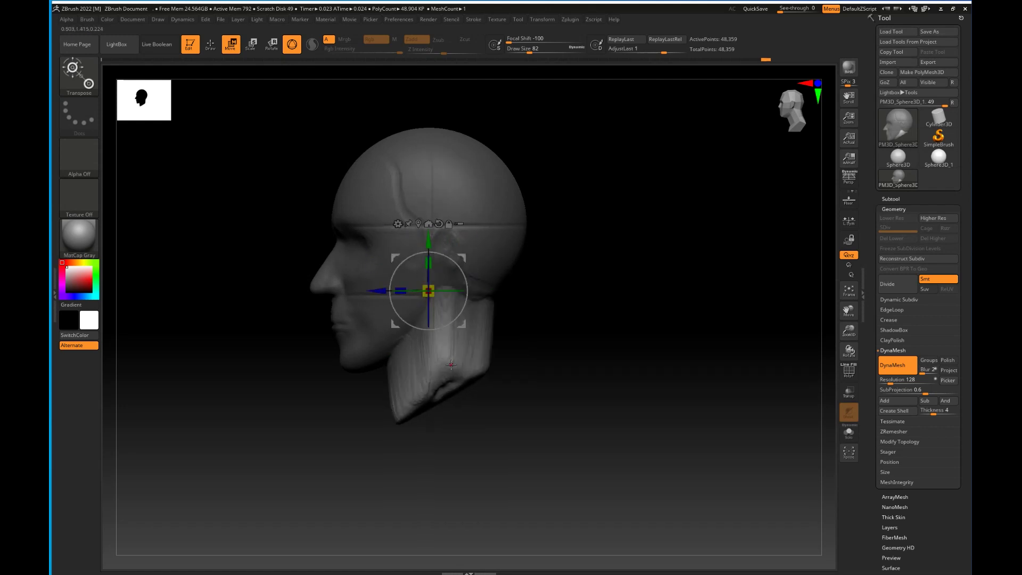
left_click_drag(427, 237, 428, 278)
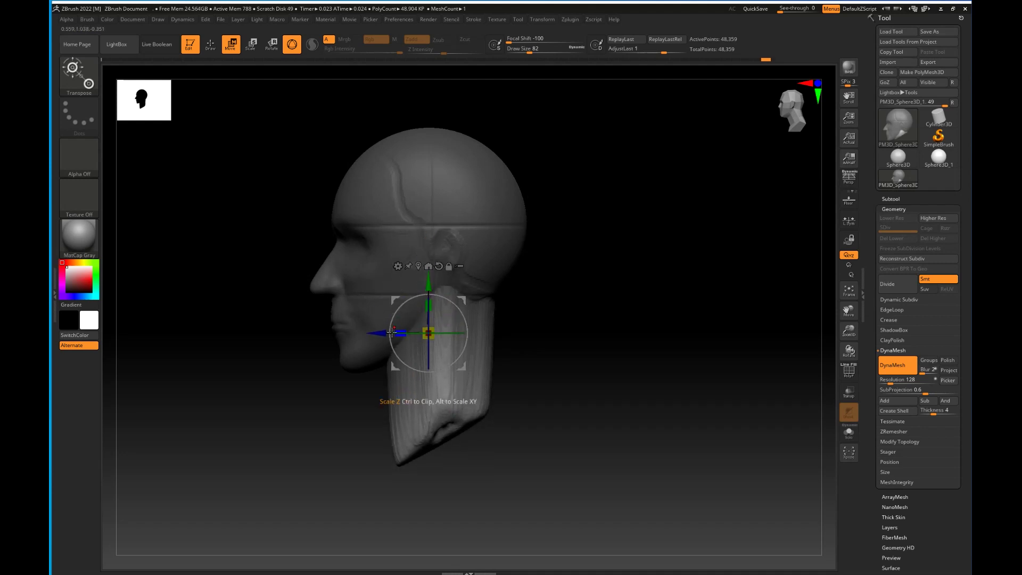
left_click_drag(382, 333, 412, 336)
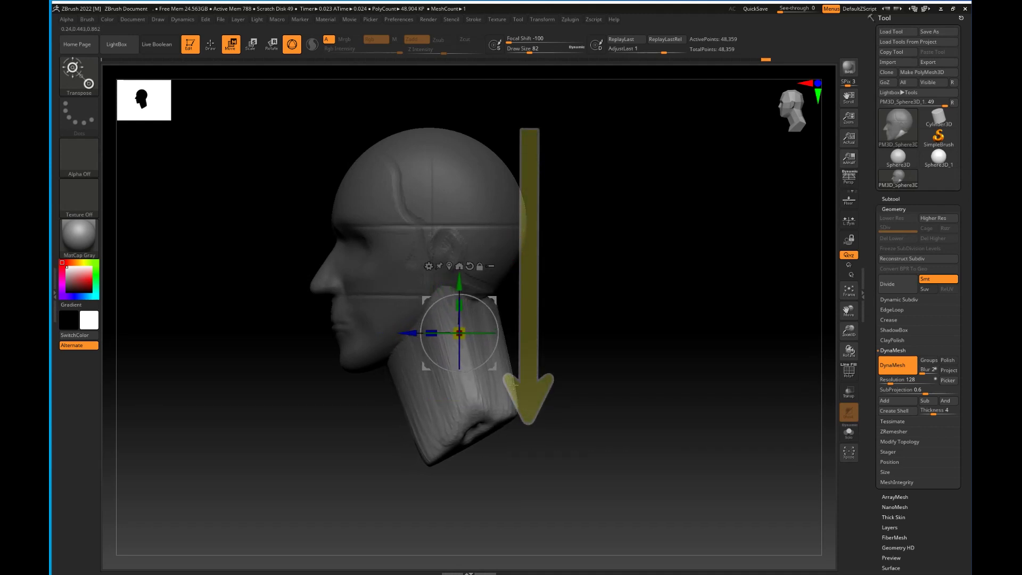
left_click_drag(559, 352, 575, 326)
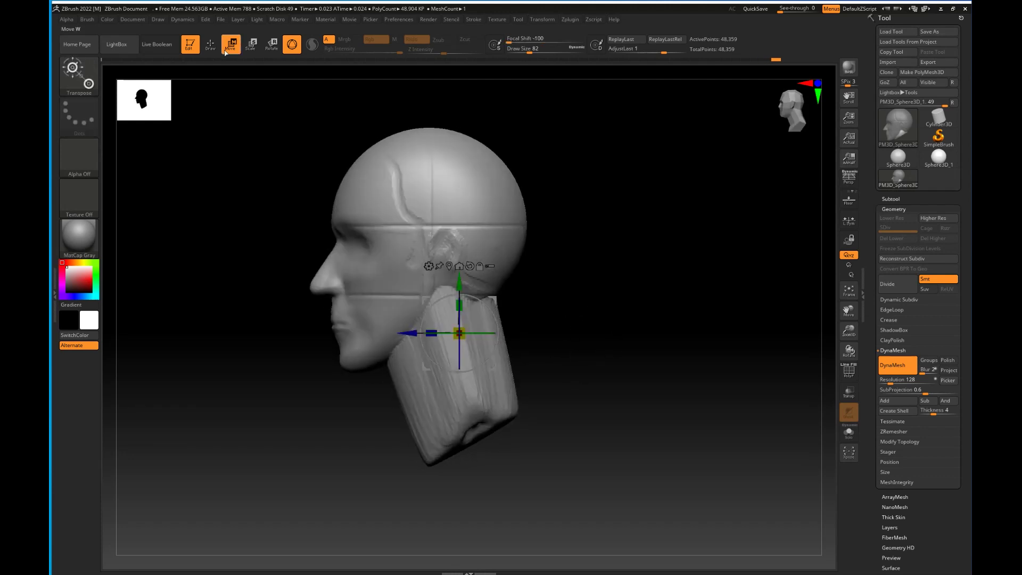
Adjust the area beneath the jaw with the Move brush and re-DynaMesh the head and neck.
key("q")
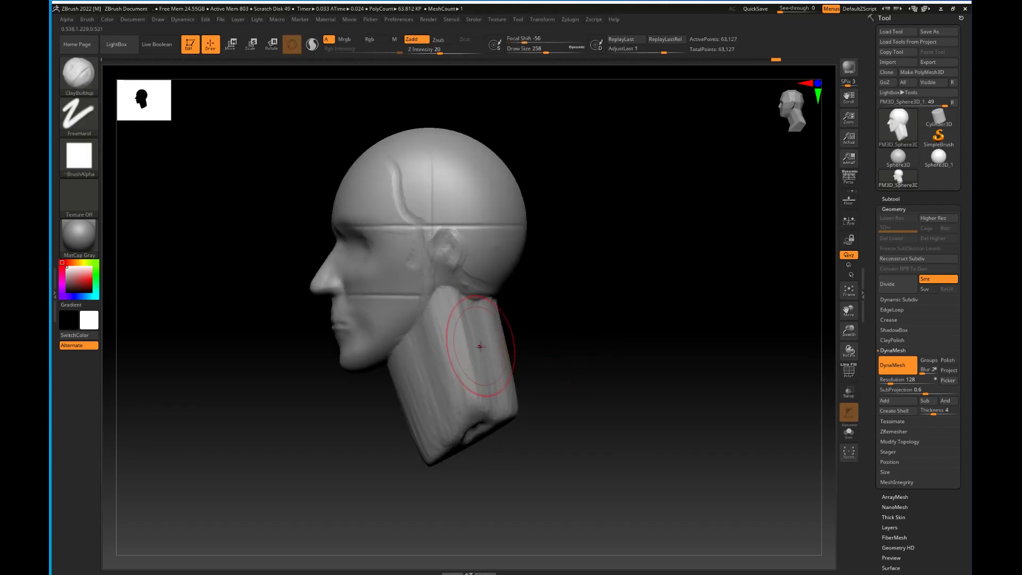
key("b")
key("m")
key("v")
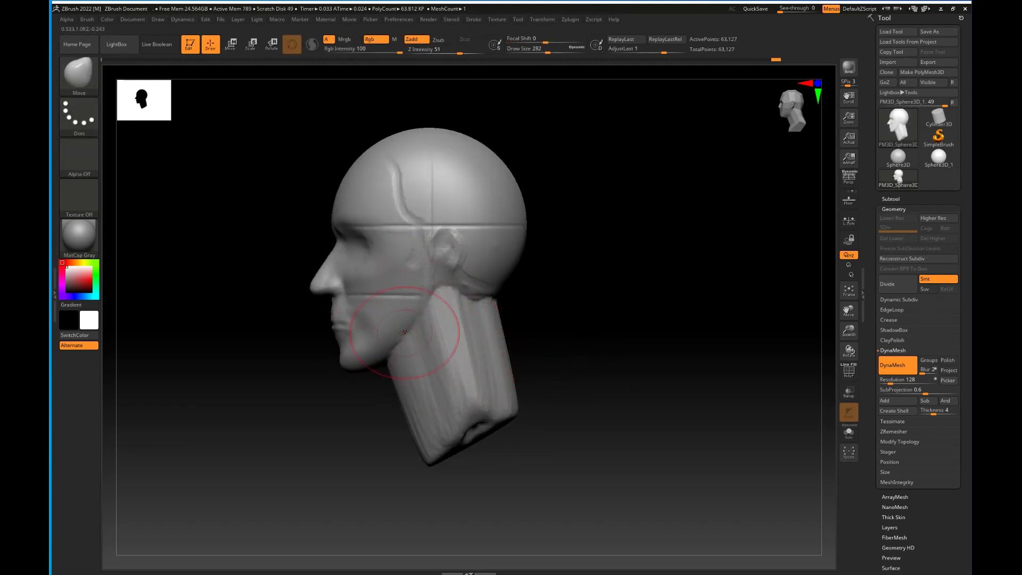
left_click_drag(398, 333, 402, 349)
left_click_drag(559, 372, 590, 405, "ctrl")
Push the sides of the head slightly inward at ear height in front view with the Move brush.
left_click_drag(543, 362, 617, 357, "shift")
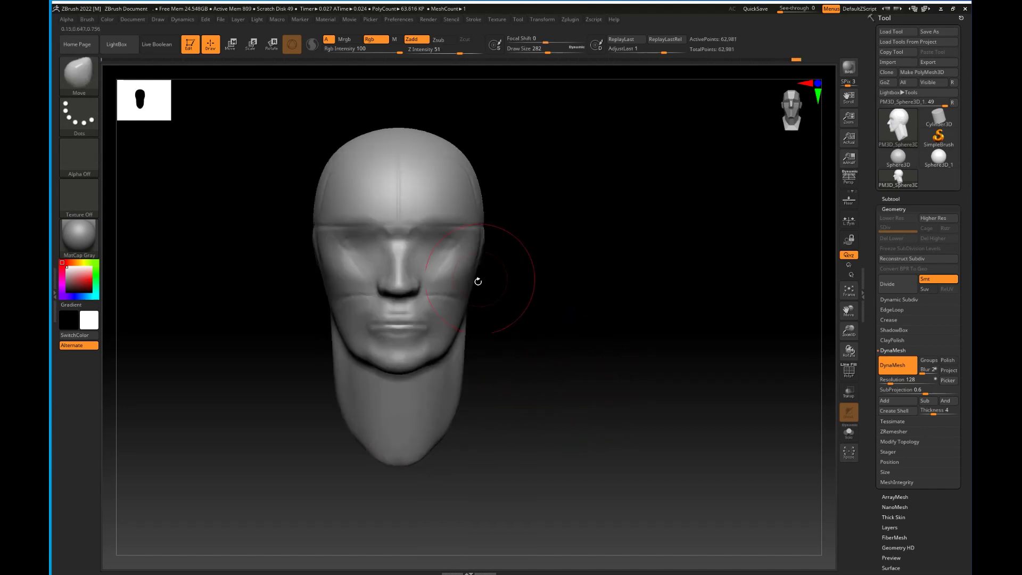
left_click_drag(545, 341, 602, 346, "alt")
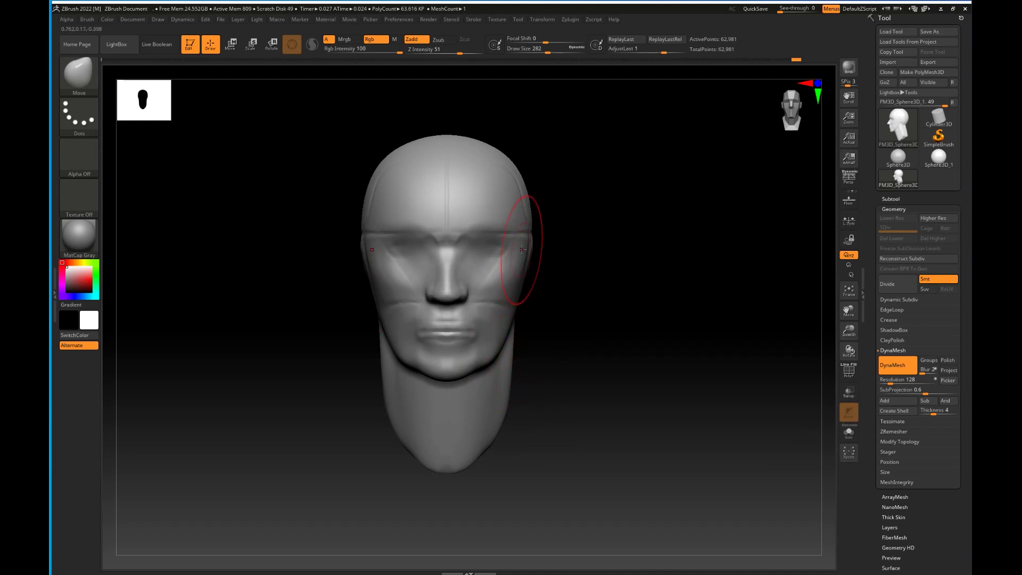
left_click_drag(527, 244, 519, 244)
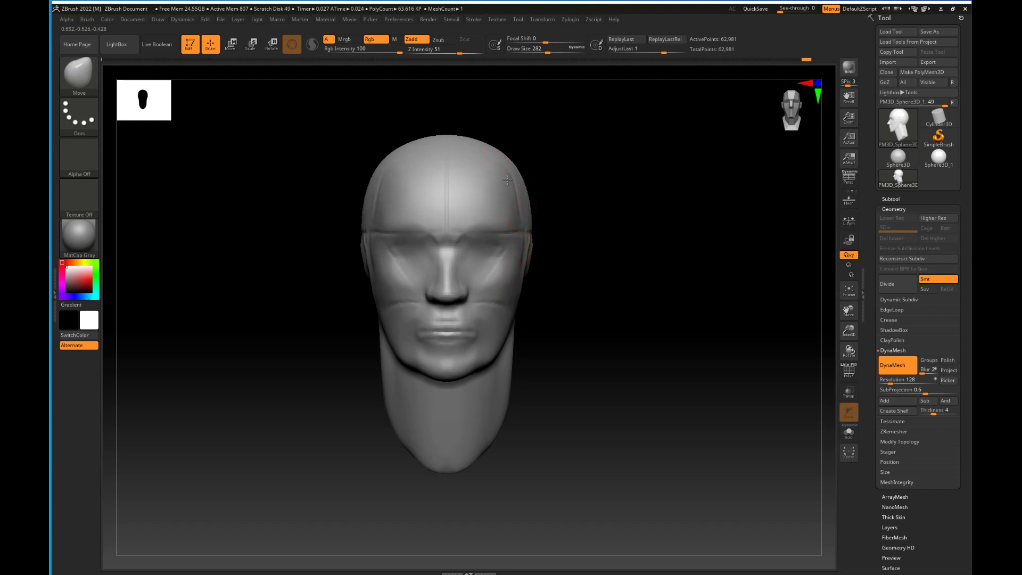
Reshape the crown, back of the skull and forehead in profile using a larger Move brush.
left_click_drag(571, 266, 469, 255)
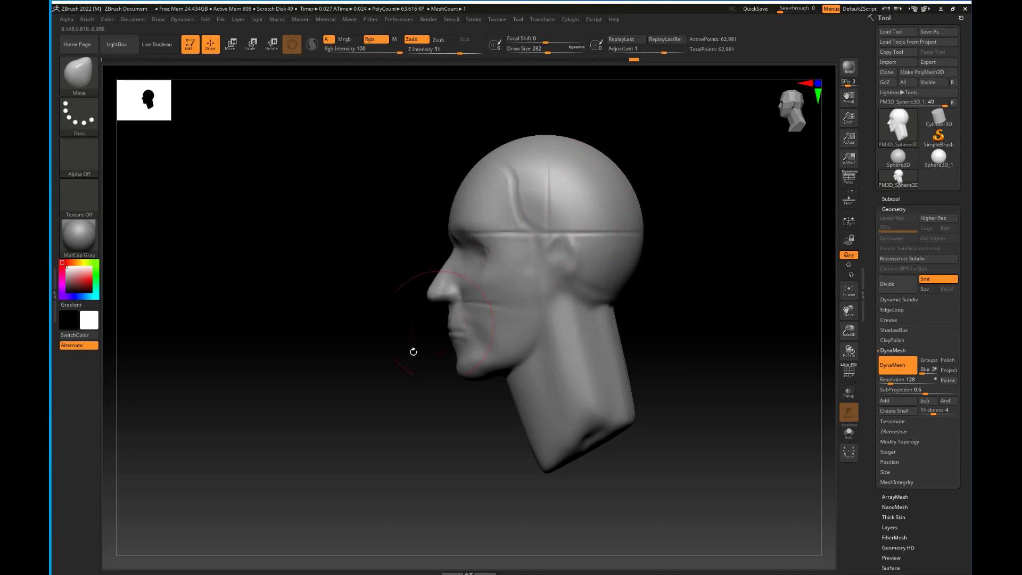
left_click_drag(433, 332, 506, 245)
left_click_drag(614, 274, 624, 354)
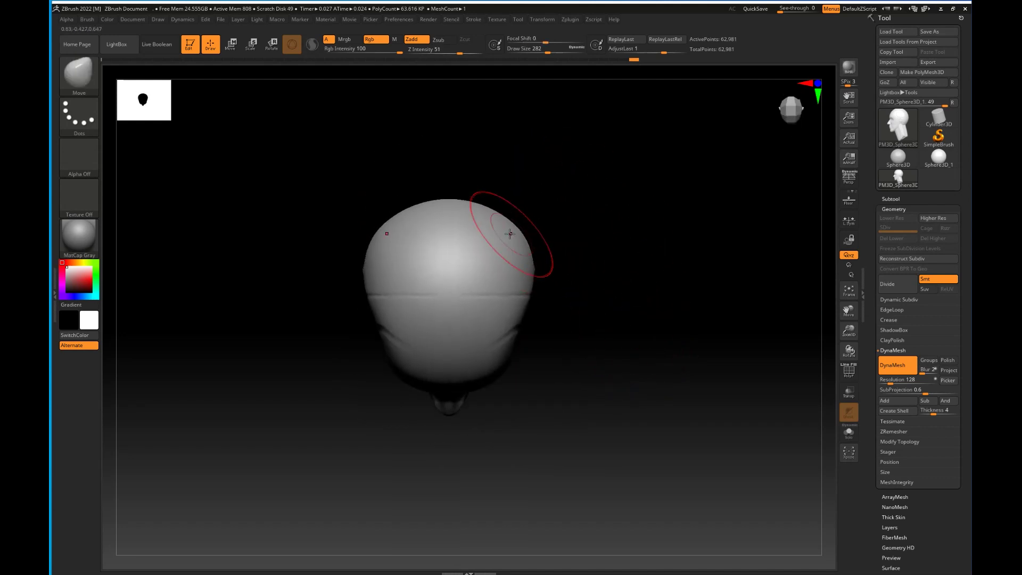
left_click_drag(569, 218, 590, 307)
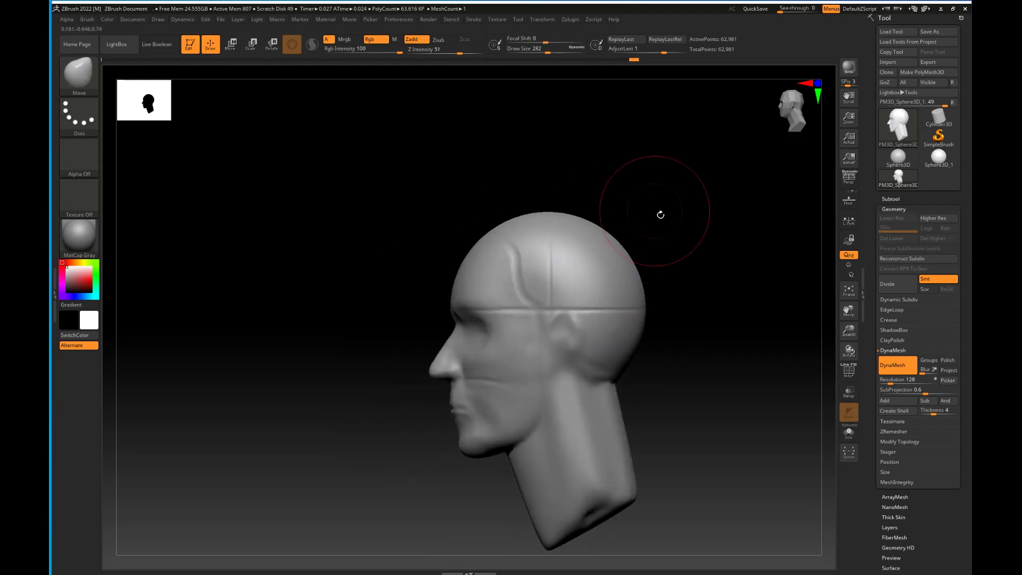
left_click_drag(659, 213, 513, 217)
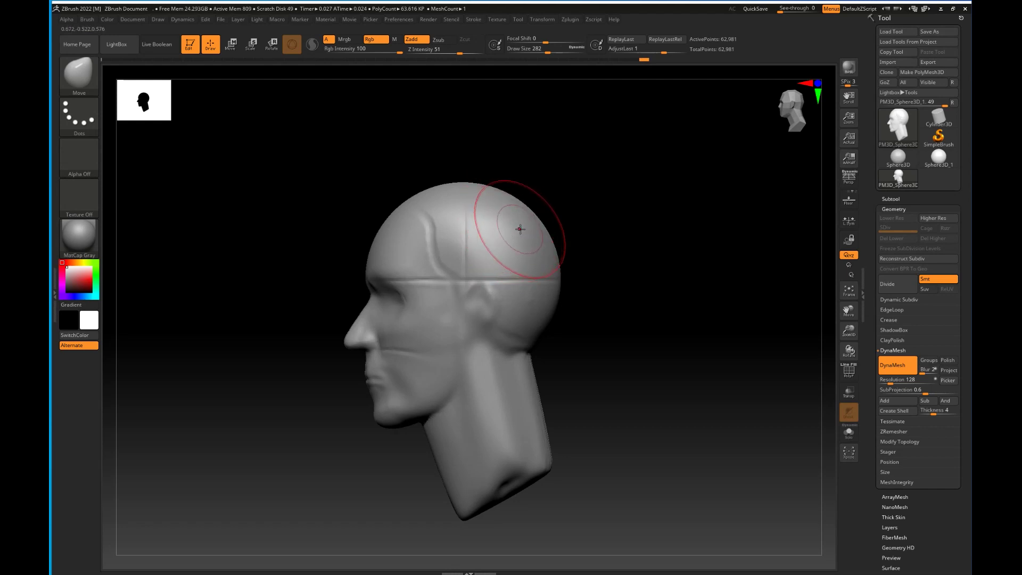
left_click_drag(547, 52, 553, 51)
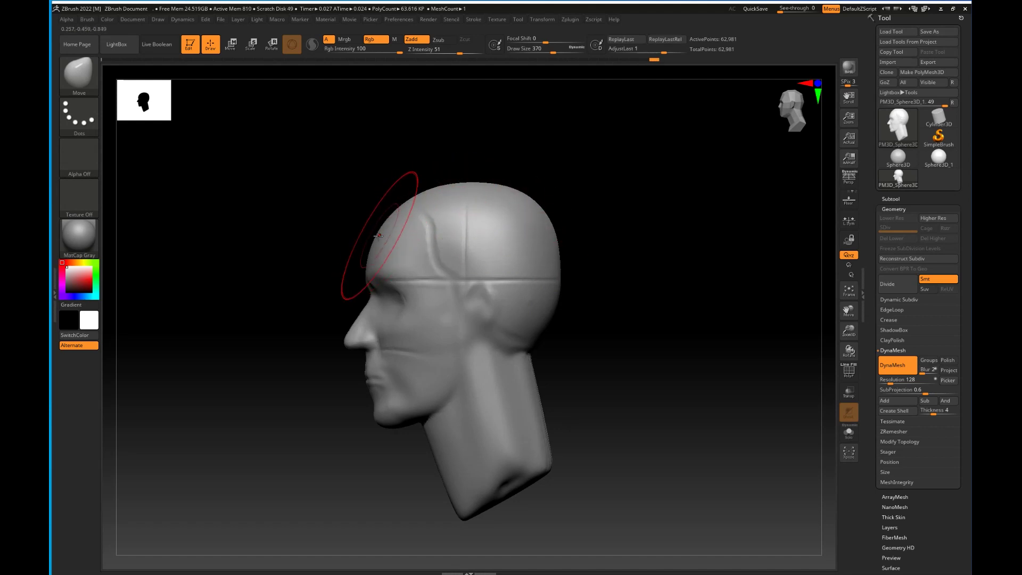
key("[")
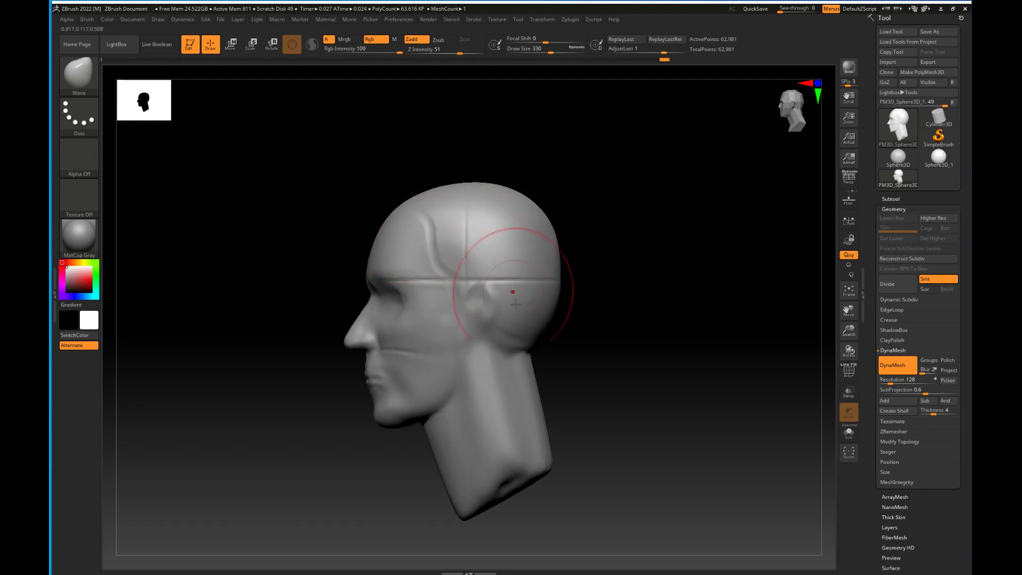
Bend the back of the neck into a concave curve and adjust its lower end in profile with the Move brush.
left_click_drag(531, 346, 554, 446)
mouse_move(463, 514)
left_mouse_down()
mouse_move(425, 430)
mouse_move(474, 426)
mouse_move(466, 407)
left_mouse_up()
left_click_drag(532, 407, 517, 385)
Enlarge the Move brush to a draw size of 414 and refine the skull's side contours from above.
left_click_drag(575, 346, 559, 322)
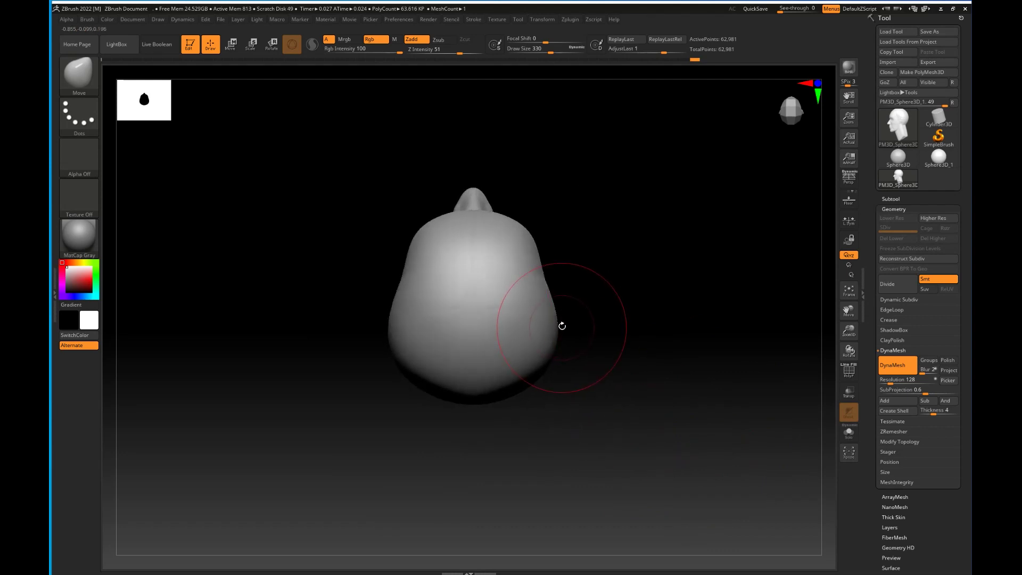
key("bracketright")
key("bracketright")
key("bracketright")
key("bracketright")
key("bracketright")
key("bracketright")
key("bracketright")
key("bracketright")
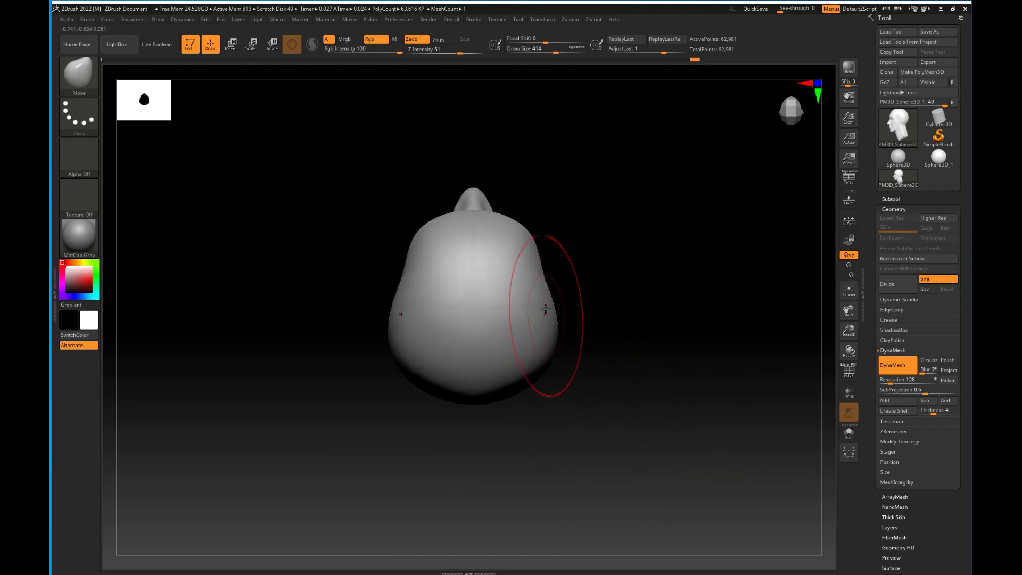
left_click_drag(544, 277, 548, 275)
left_click_drag(557, 328, 552, 329)
Narrow the neck below the skull from behind and reshape the sides and top of the cranium with the Move brush.
left_click_drag(586, 371, 586, 303)
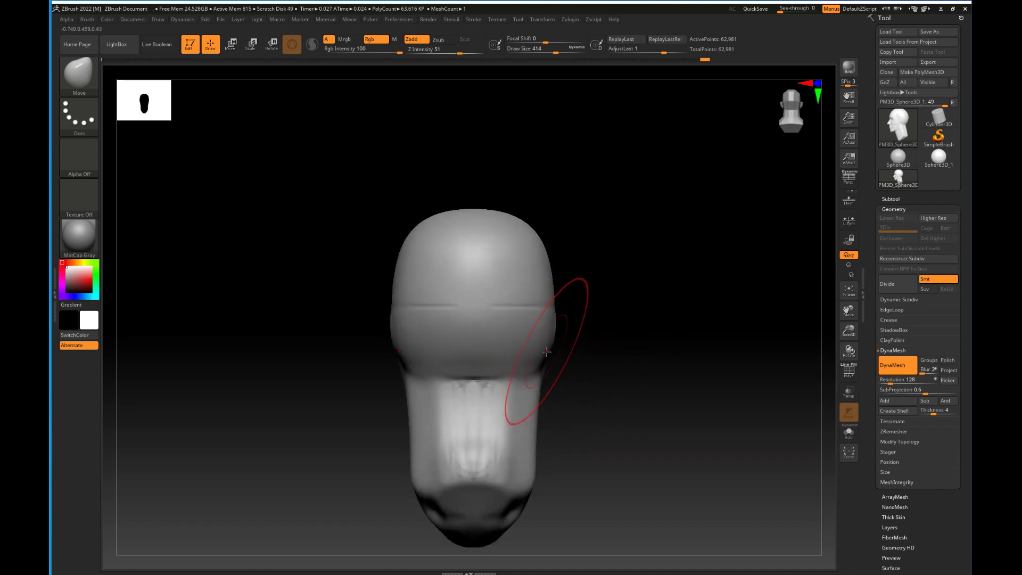
mouse_move(547, 354)
left_mouse_down()
mouse_move(532, 353)
mouse_move(523, 413)
left_mouse_up()
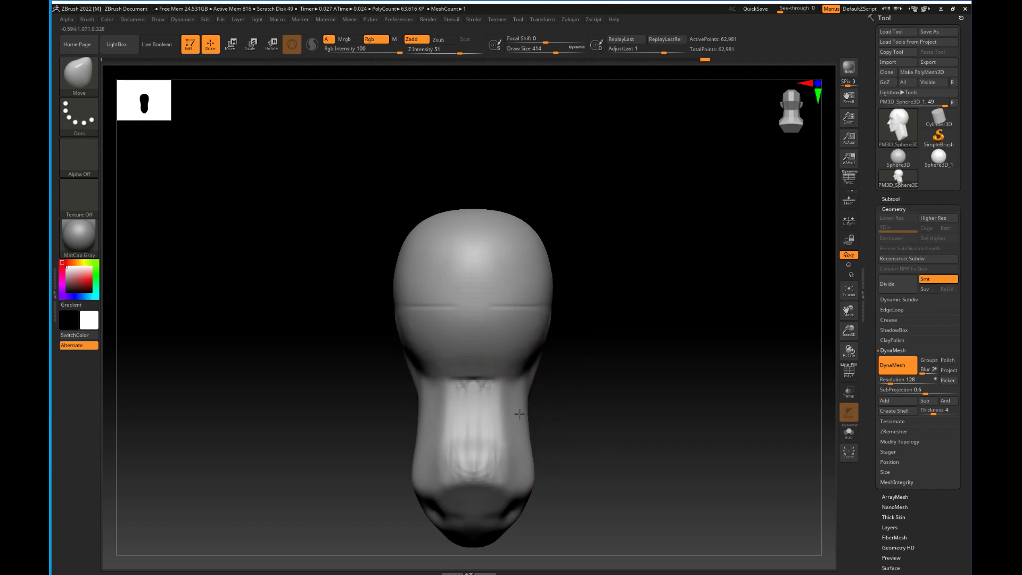
left_click_drag(591, 413, 563, 345, "alt")
left_click_drag(512, 285, 502, 287)
left_click_drag(570, 273, 576, 345, "alt")
mouse_move(452, 214)
left_mouse_down()
mouse_move(505, 221)
mouse_move(498, 230)
left_mouse_up()
mouse_move(559, 358)
left_mouse_down()
mouse_move(673, 372)
mouse_move(608, 349)
left_mouse_up()
left_click_drag(645, 315, 586, 317)
Build up vertical muscle strands on the back of the neck below the skull with a smaller ClayBuildup brush.
key("bracketleft")
key("bracketleft")
key("bracketleft")
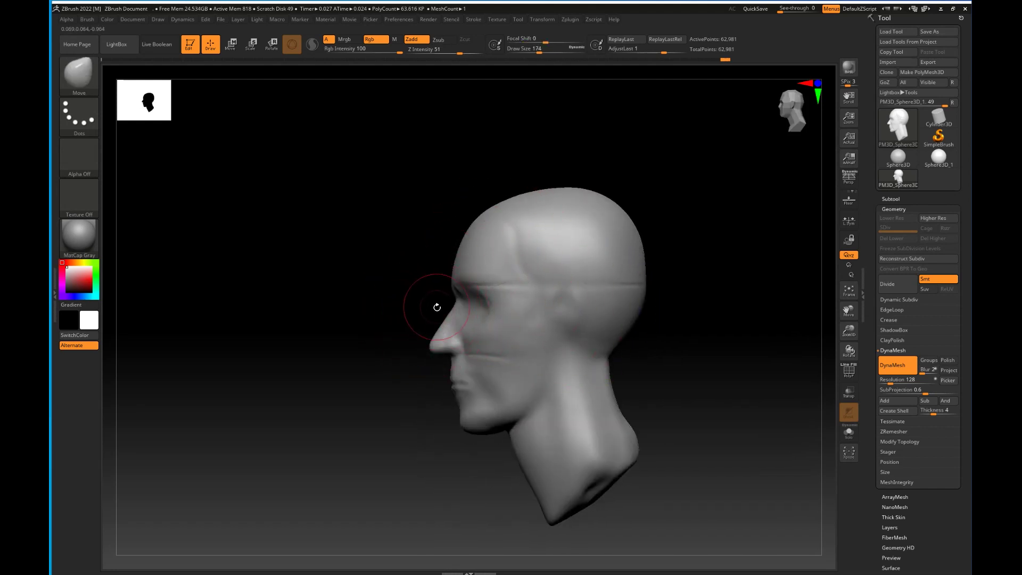
left_click_drag(436, 303, 538, 306, "shift")
mouse_move(639, 309)
left_mouse_down()
mouse_move(593, 307)
mouse_move(612, 354)
mouse_move(551, 326)
mouse_move(602, 384)
mouse_move(503, 322)
left_mouse_up()
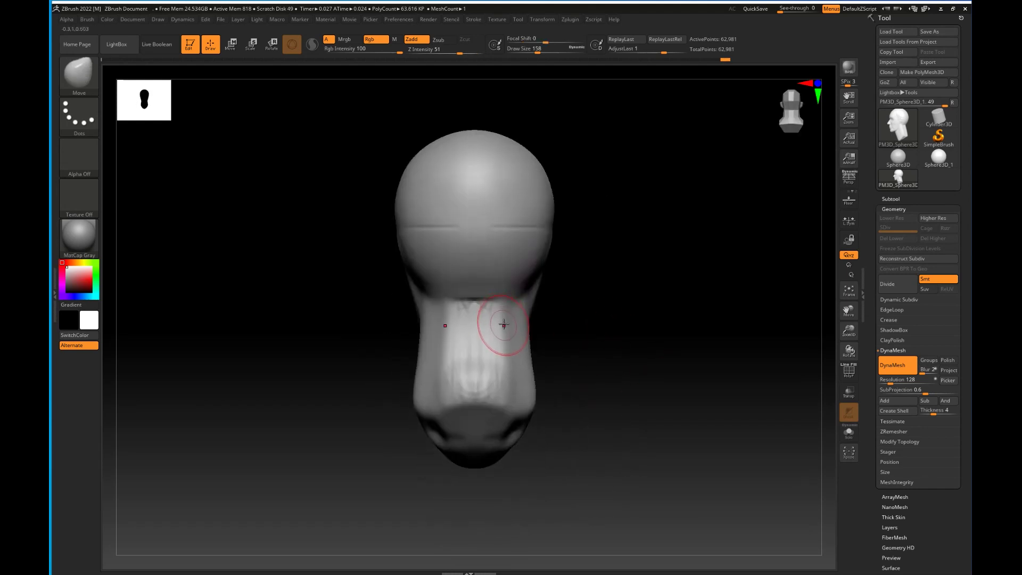
key("b")
key("c")
key("b")
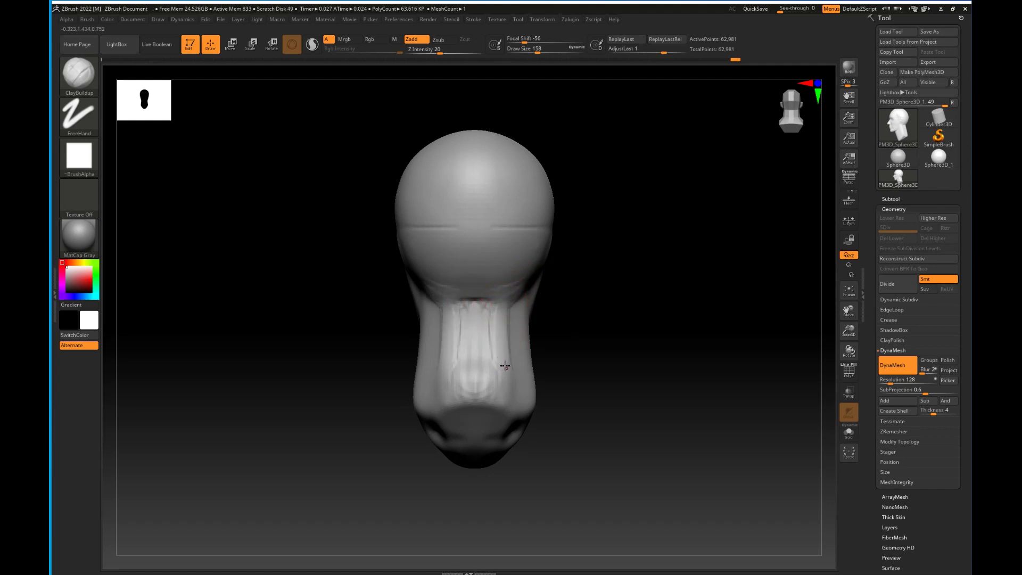
mouse_move(550, 365)
left_mouse_down()
mouse_move(608, 365)
mouse_move(586, 357)
left_mouse_up()
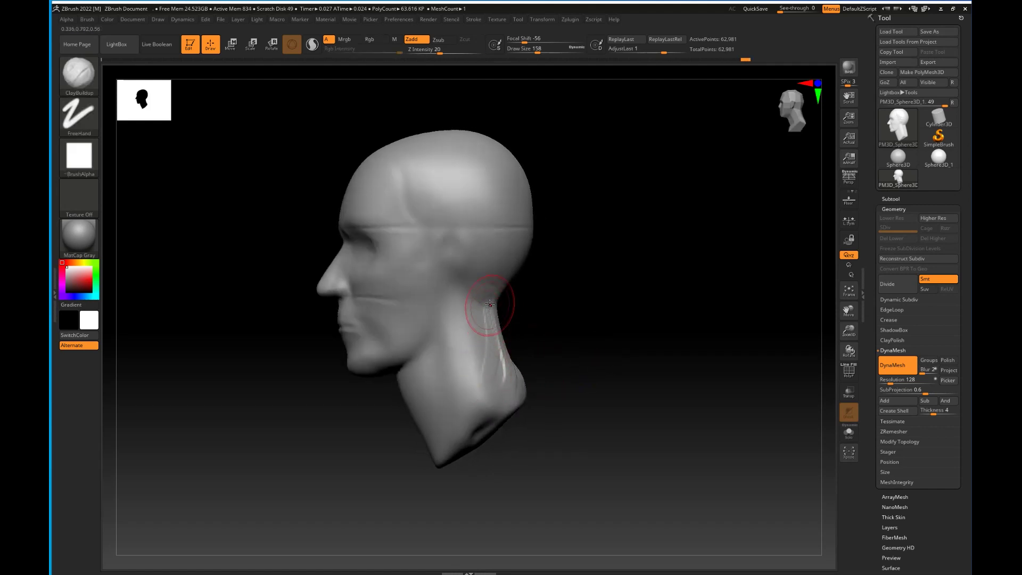
left_click_drag(487, 308, 492, 371)
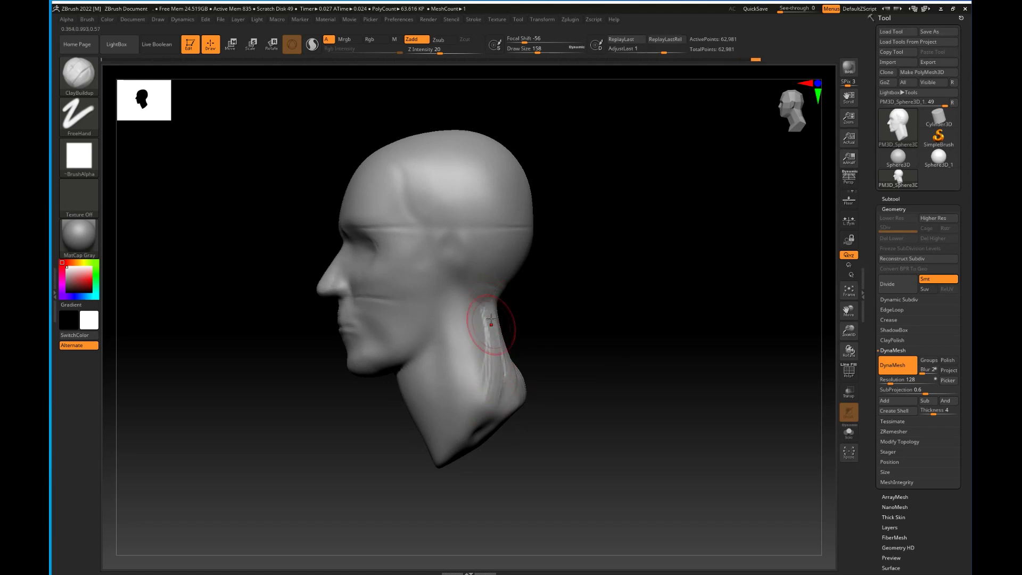
left_click_drag(480, 342, 476, 380)
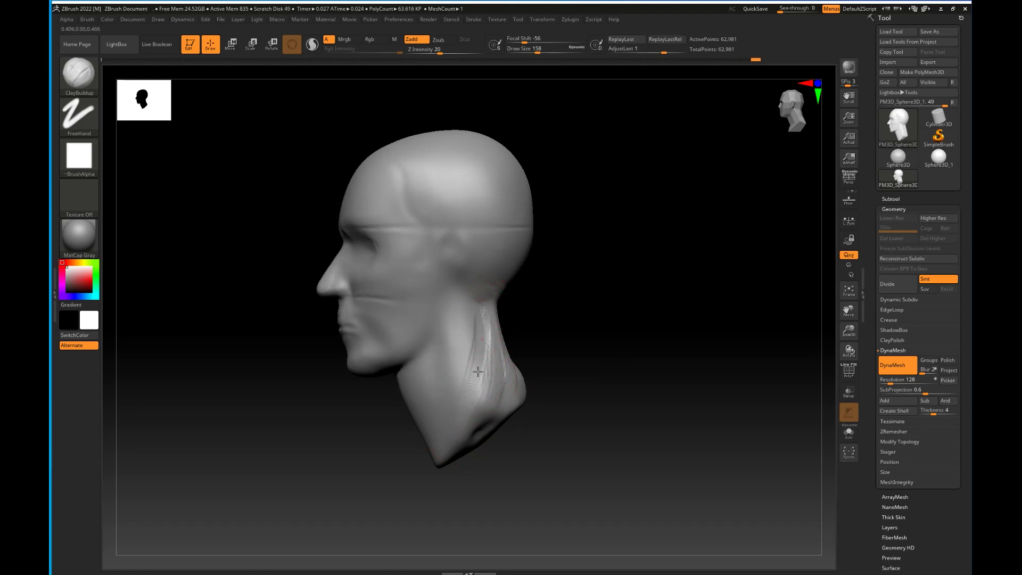
Carve a groove beside the rear neck muscles and build up the side neck muscle running down from the ear.
left_click_drag(478, 315, 465, 411, "alt")
left_click_drag(478, 318, 462, 384, "alt")
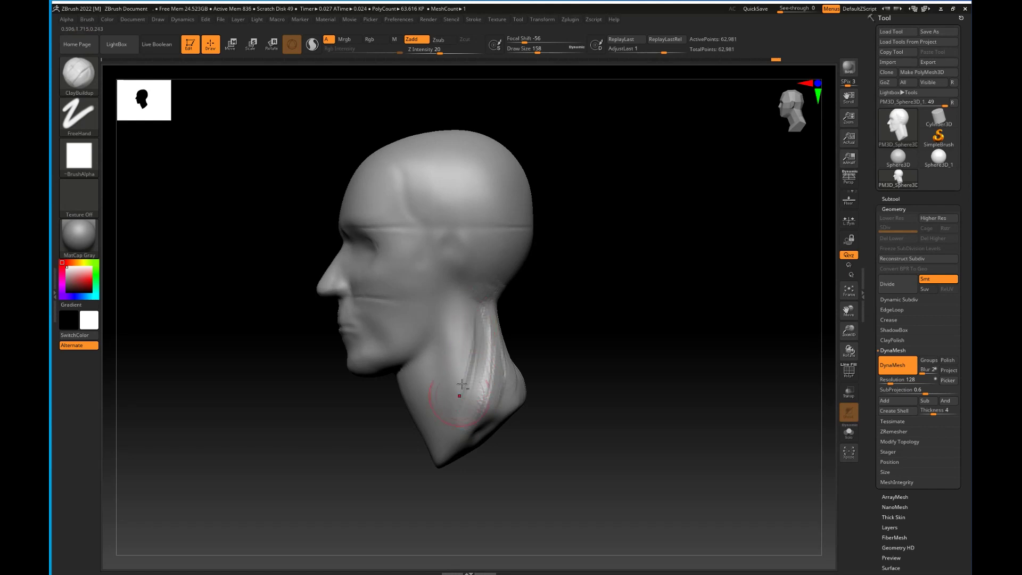
left_click_drag(491, 349, 488, 370)
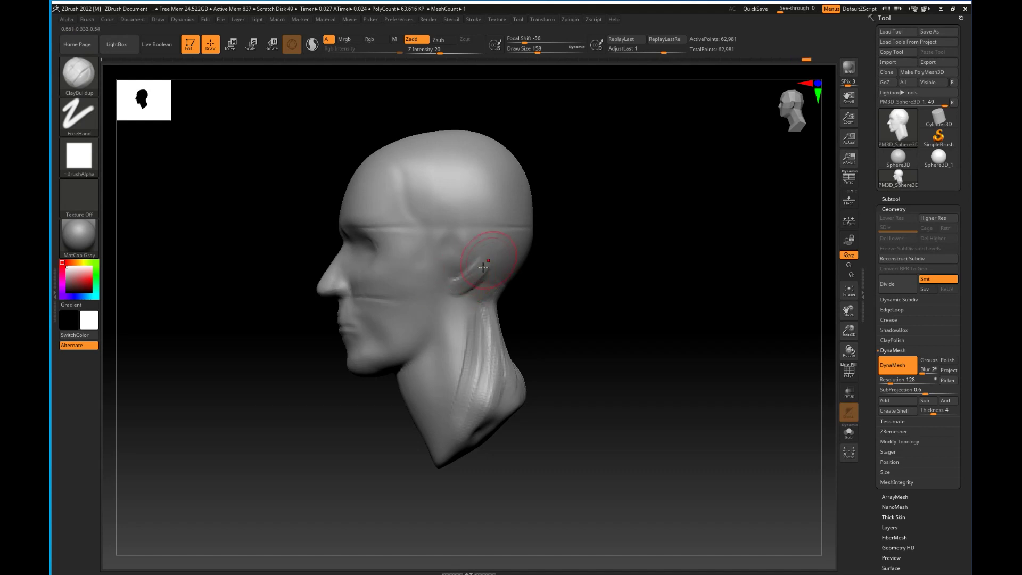
left_click_drag(462, 299, 446, 367)
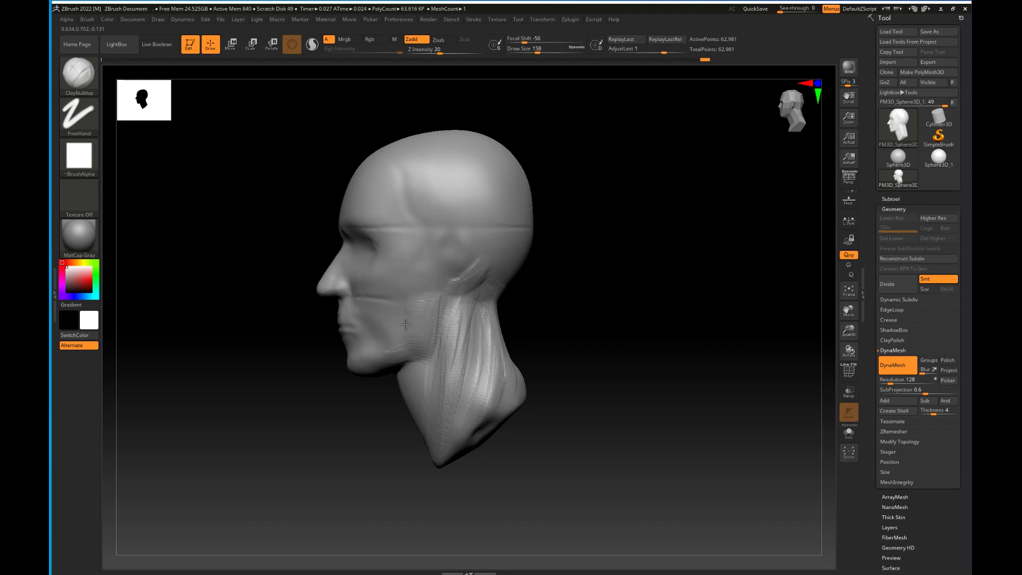
Build up the jaw muscle, the cheekbone running back to the ear and the side of the skull with ClayBuildup.
left_click_drag(395, 329, 377, 321)
left_click_drag(375, 277, 448, 270)
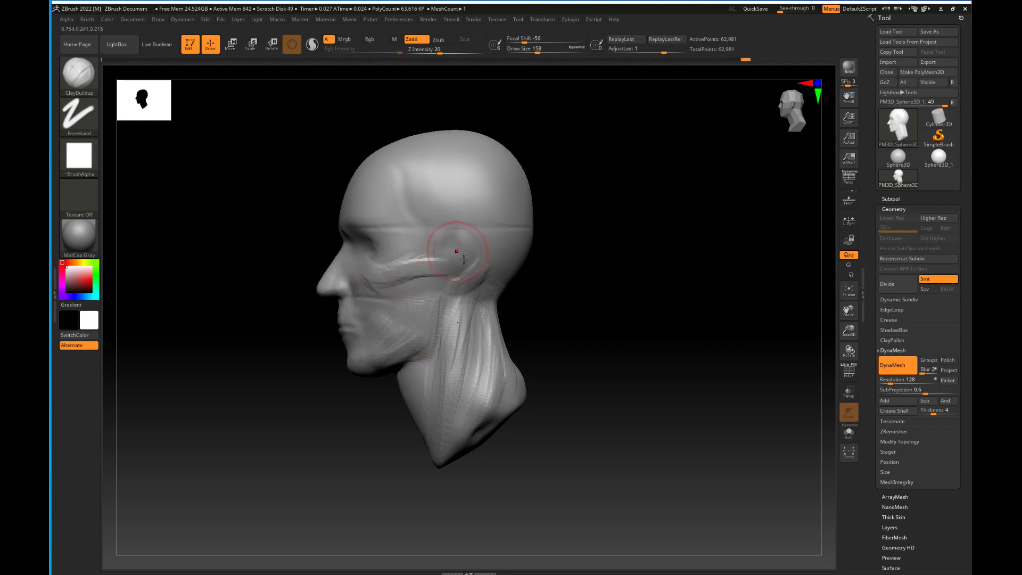
left_click_drag(491, 177, 474, 209)
Pull the sides of the neck slightly inward from behind with the Move brush.
mouse_move(518, 222)
right_mouse_down()
mouse_move(515, 304)
mouse_move(452, 313)
mouse_move(456, 331)
right_mouse_up()
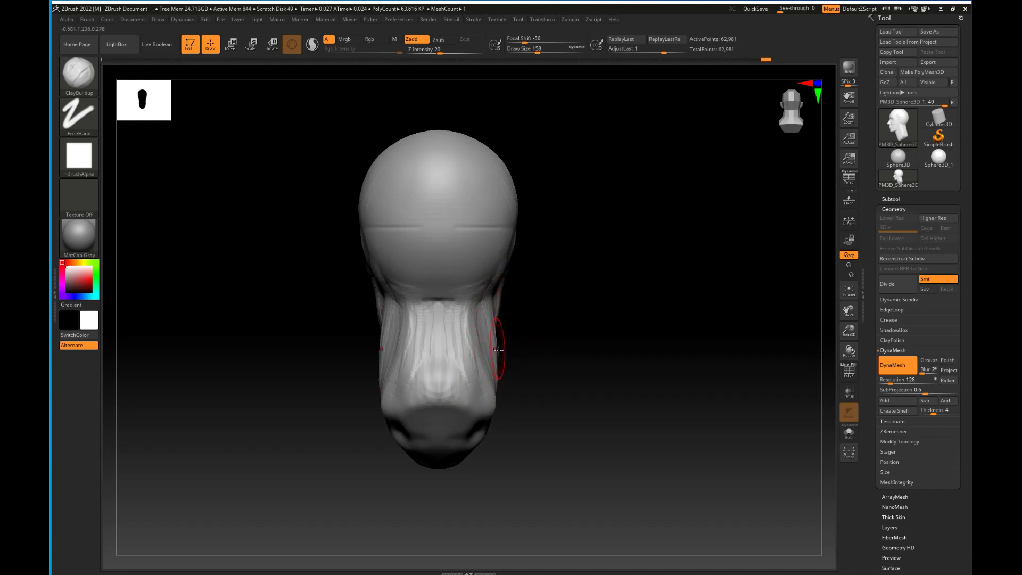
key("b")
key("m")
key("v")
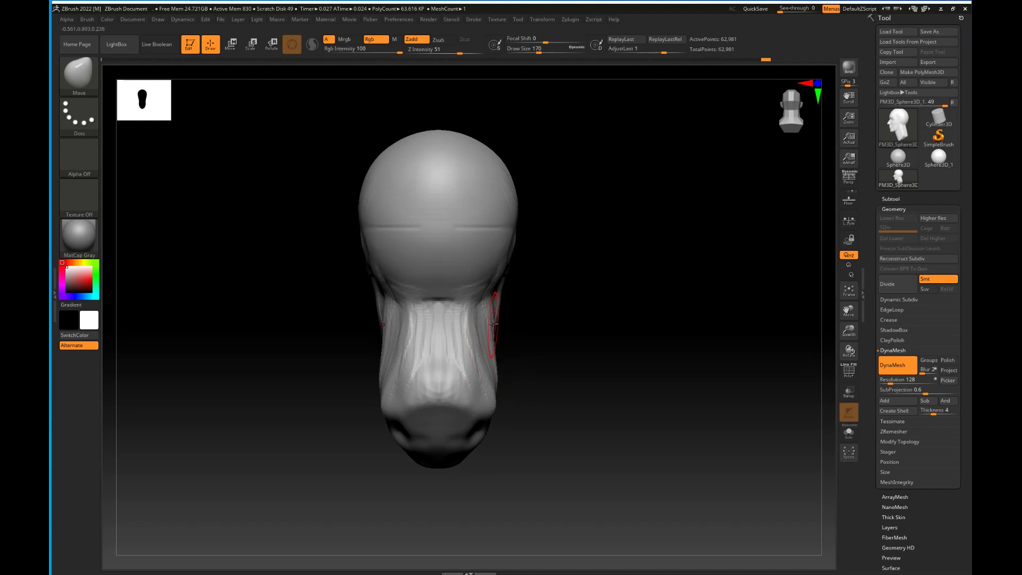
left_click_drag(495, 377, 492, 378)
Reshape the brow ridge above both eyes in front view with the Move brush.
left_click_drag(588, 379, 503, 393)
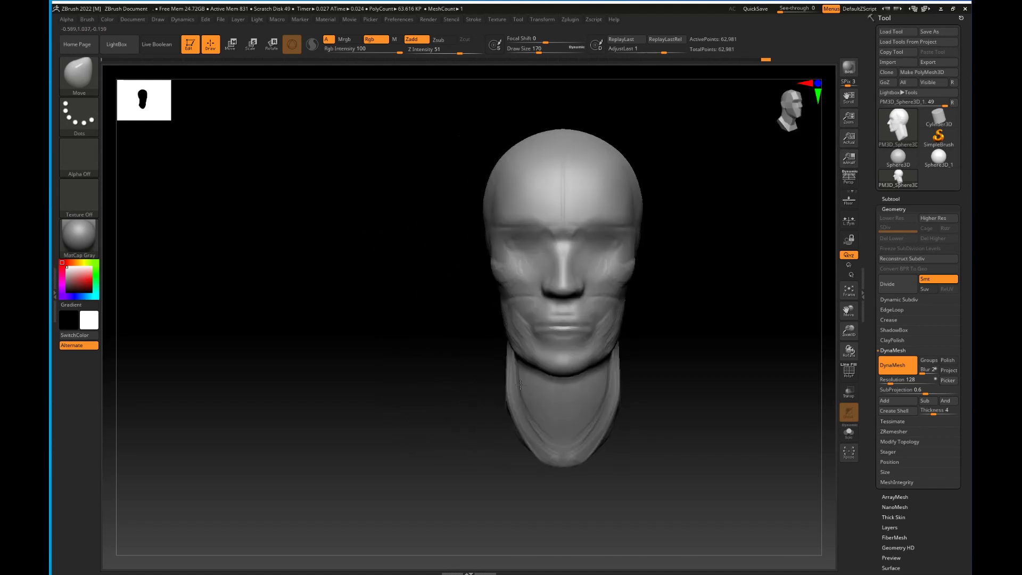
left_click_drag(637, 360, 553, 379, "alt")
key("shift")
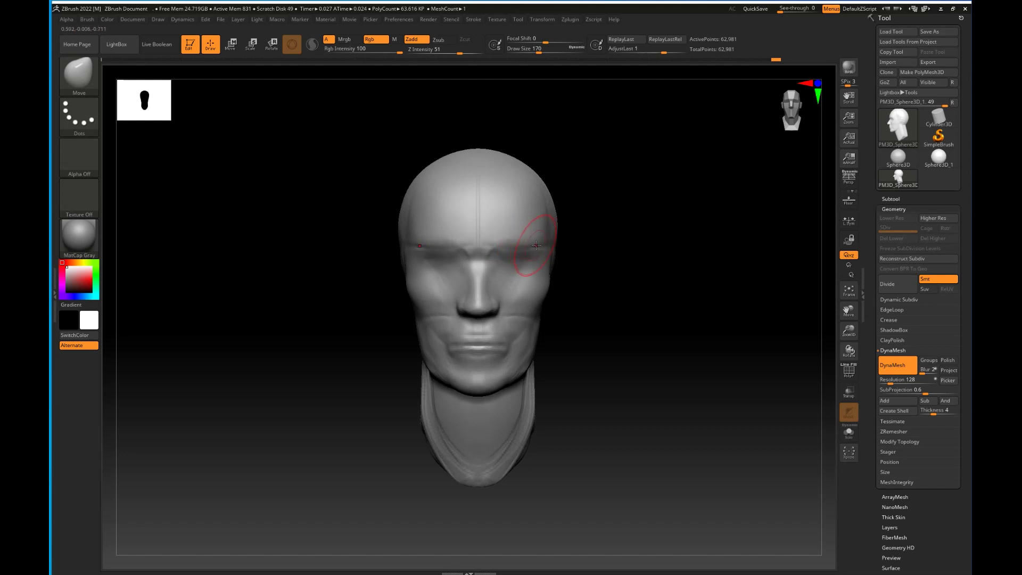
left_click_drag(509, 248, 500, 247)
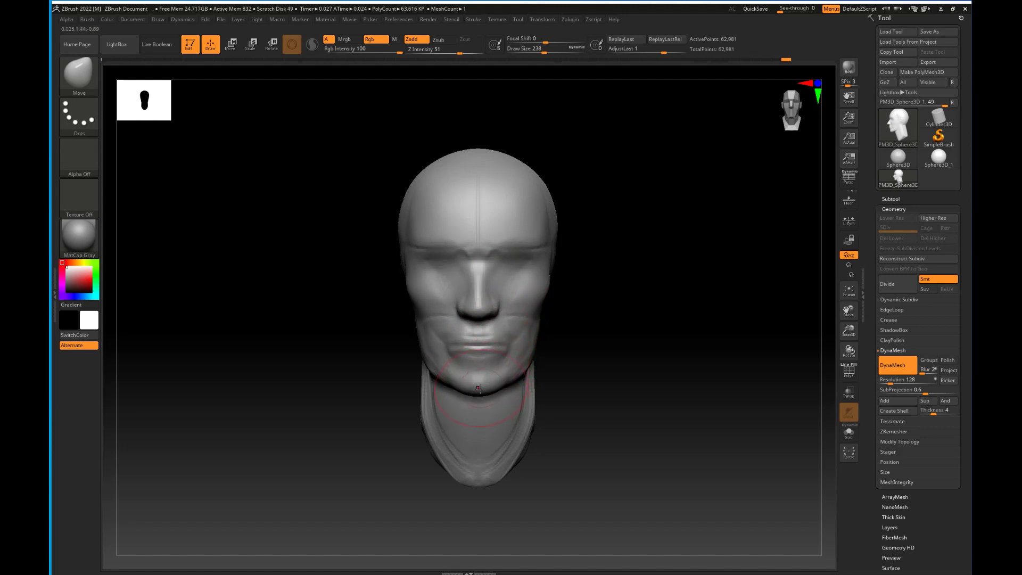
Adjust the chin with the Move brush and smooth away the guide lines across the face and forehead.
mouse_move(480, 390)
left_mouse_down()
mouse_move(534, 346)
mouse_move(542, 326)
mouse_move(519, 330)
left_mouse_up()
mouse_move(596, 324)
left_mouse_down()
mouse_move(503, 330)
mouse_move(528, 348)
left_mouse_up()
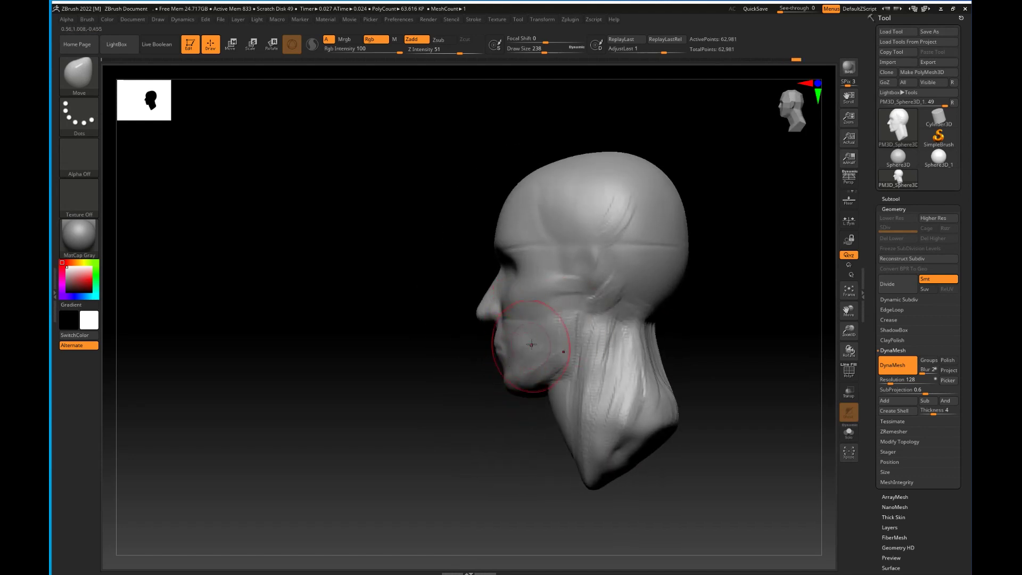
mouse_move(429, 352)
left_mouse_down()
mouse_move(520, 346)
mouse_move(510, 327)
mouse_move(536, 286)
mouse_move(512, 277)
mouse_move(508, 239)
left_mouse_up()
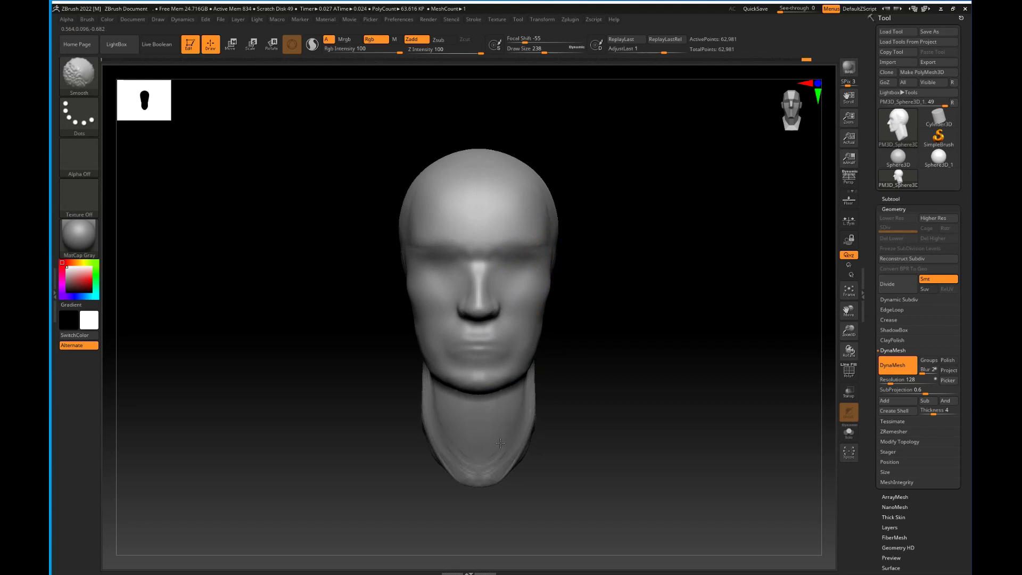
Build up the throat and the muscle bands along the front and sides of the neck with ClayBuildup.
left_click_drag(592, 389, 567, 306, "alt")
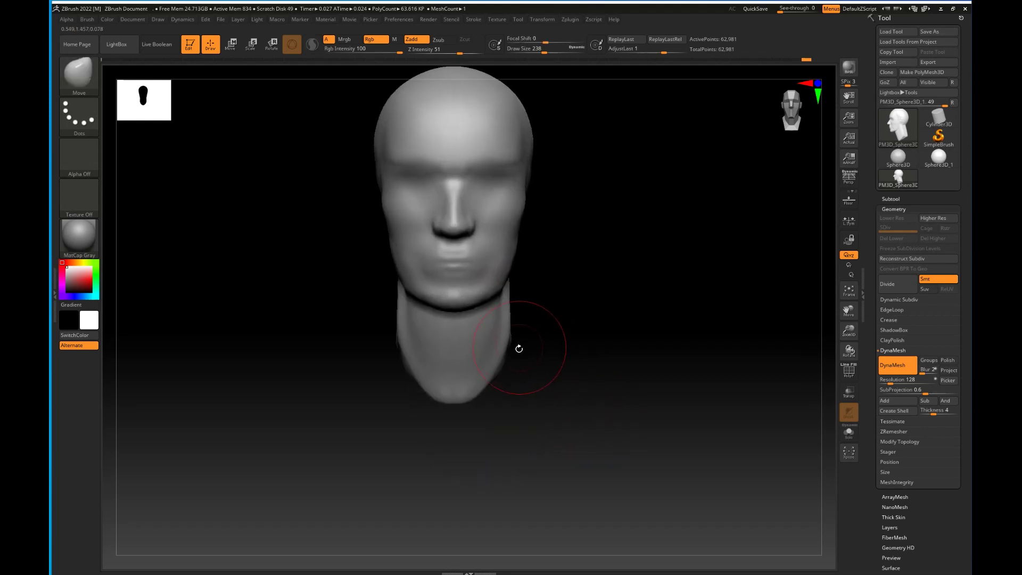
key("b")
key("c")
key("b")
left_click_drag(561, 420, 557, 435, "alt")
mouse_move(492, 336)
left_mouse_down("alt")
mouse_move(491, 323)
mouse_move(482, 406)
mouse_move(453, 426)
mouse_move(477, 423)
left_mouse_up("alt")
left_click_drag(475, 335, 448, 391)
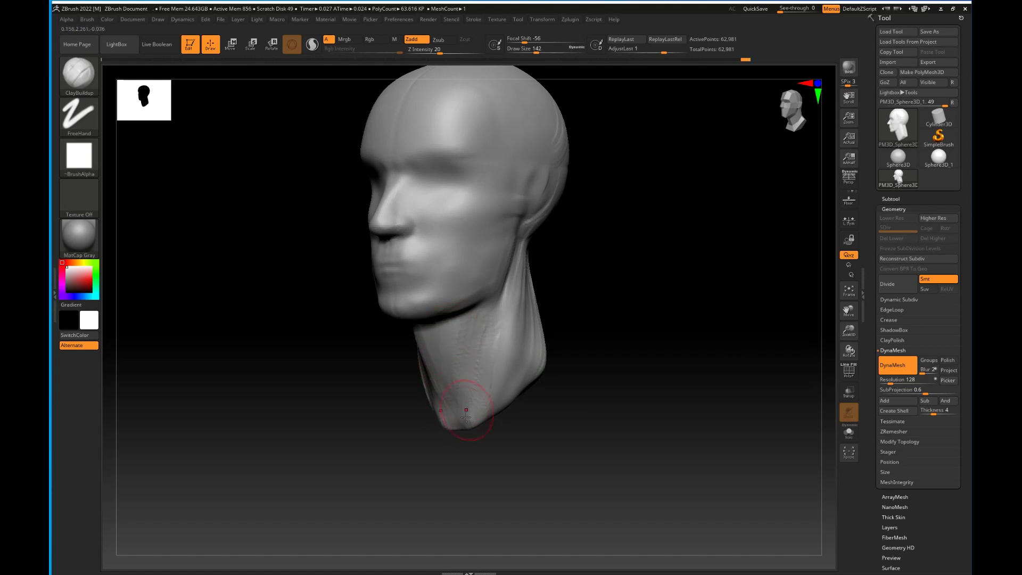
left_click_drag(487, 484, 455, 480)
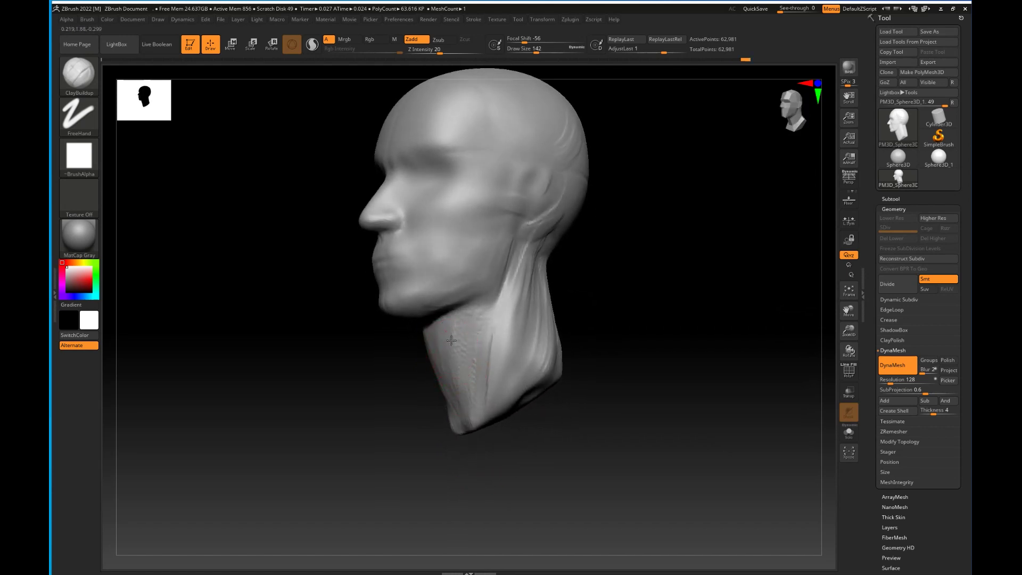
left_click_drag(388, 410, 437, 344)
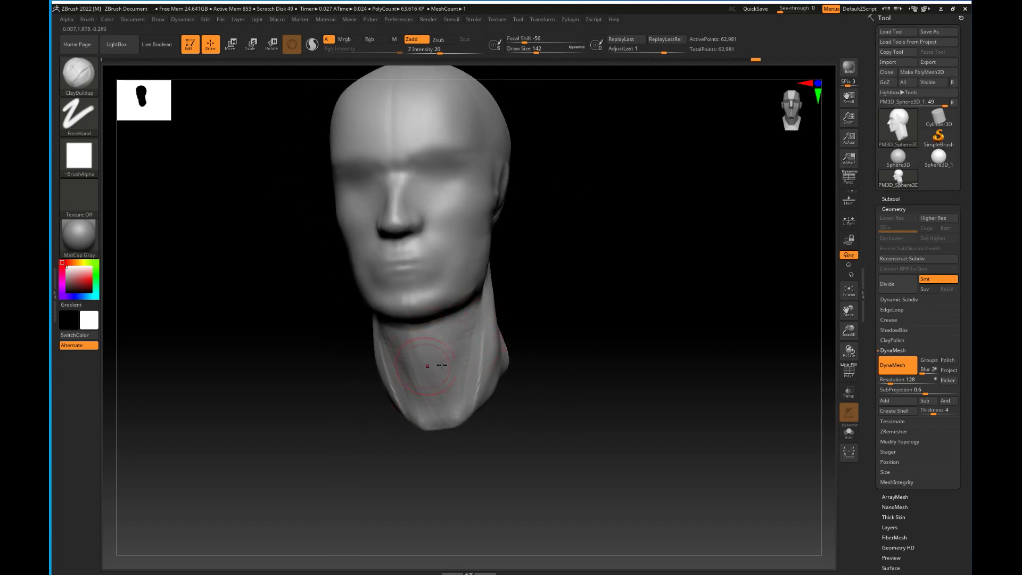
mouse_move(531, 351)
left_mouse_down()
mouse_move(577, 349)
mouse_move(550, 338)
mouse_move(563, 299)
mouse_move(432, 356)
mouse_move(452, 365)
mouse_move(454, 393)
left_mouse_up()
mouse_move(566, 332)
left_mouse_down()
mouse_move(568, 429)
mouse_move(559, 425)
left_mouse_up()
mouse_move(559, 426)
left_mouse_down("alt")
mouse_move(548, 388)
mouse_move(545, 418)
left_mouse_up("alt")
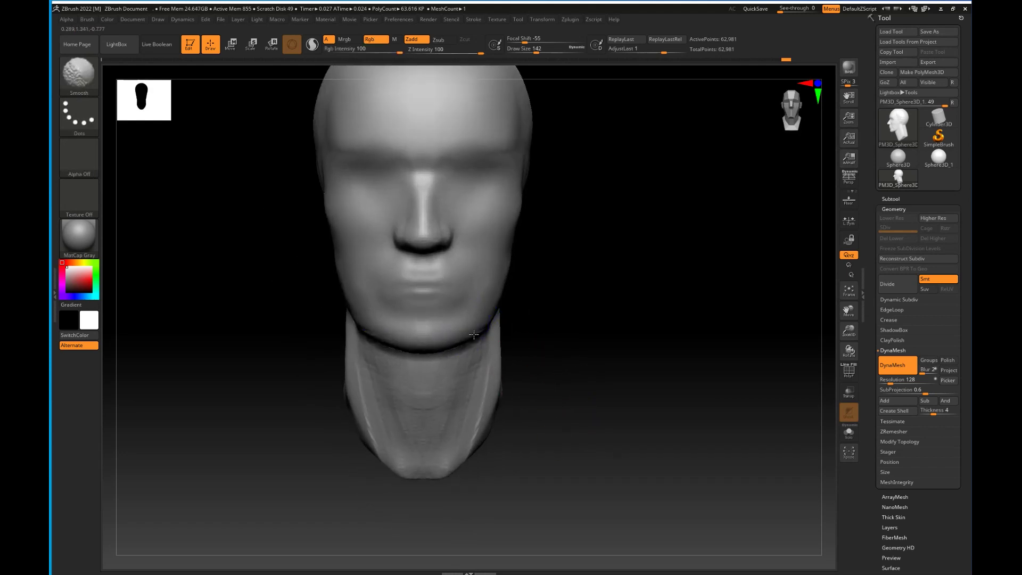
Sculpt the inner eye corners beside the nose bridge with ClayBuildup at a draw size of 82.
left_click_drag(503, 244, 489, 240, "shift")
mouse_move(545, 283)
left_mouse_down("alt")
mouse_move(546, 364)
mouse_move(551, 330)
mouse_move(593, 294)
mouse_move(591, 346)
left_mouse_up("alt")
key("bracketleft")
key("bracketleft")
key("bracketleft")
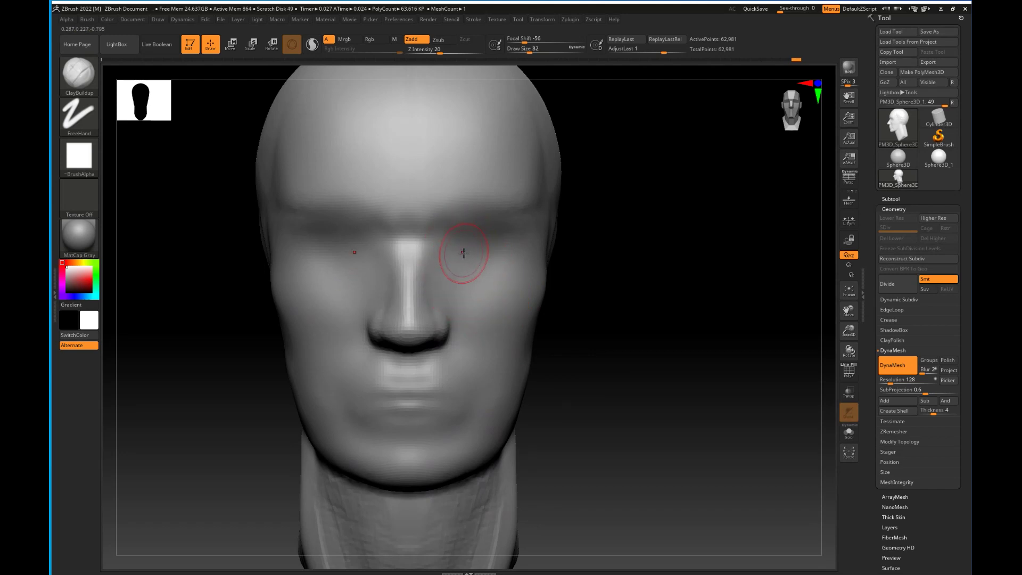
left_click_drag(449, 237, 439, 230)
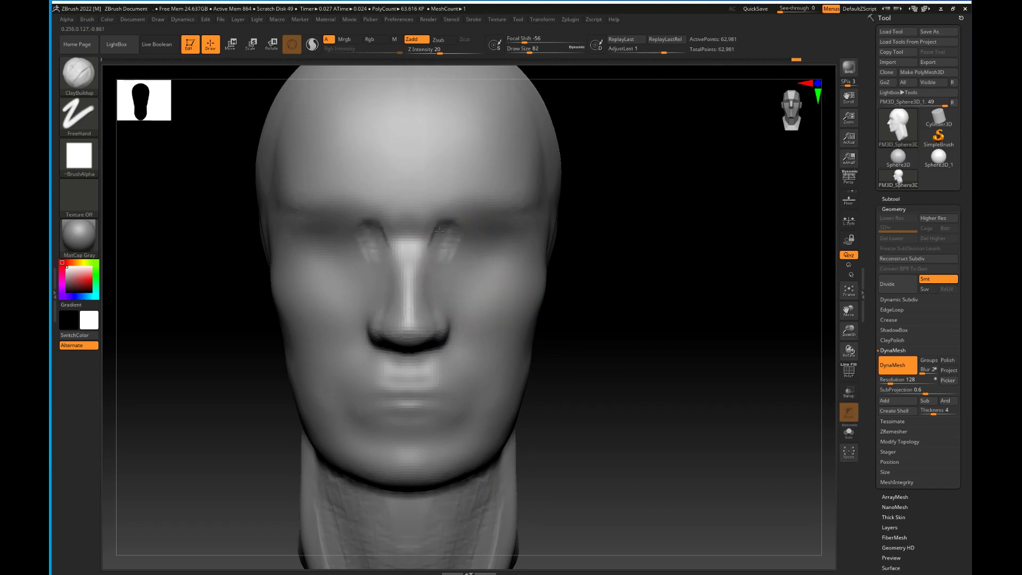
left_click_drag(438, 267, 430, 268)
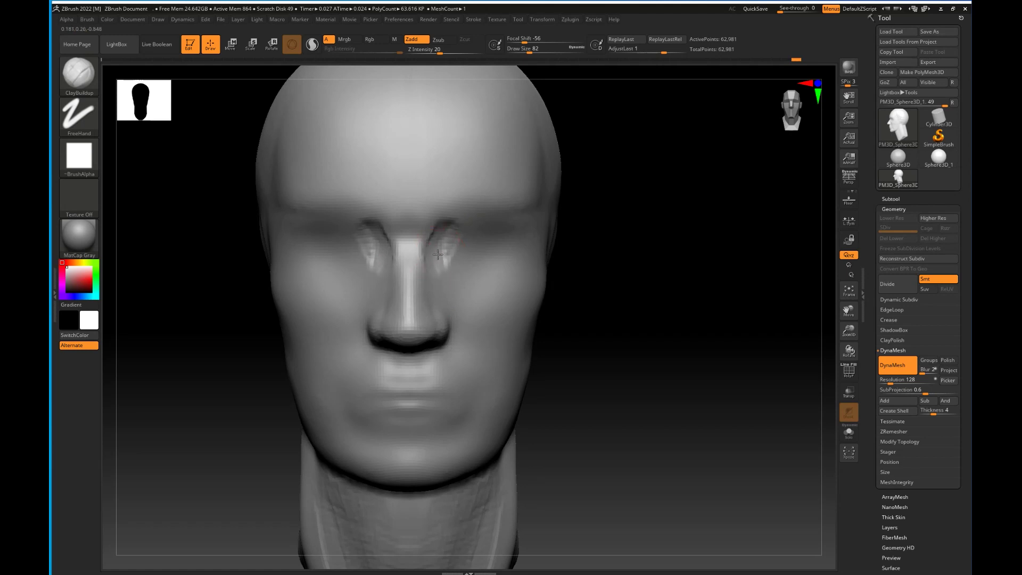
left_click_drag(447, 220, 458, 277)
Remesh the whole head with DynaMesh to even out the sculpted topology.
left_click_drag(619, 370, 578, 362)
left_click_drag(347, 410, 250, 374, "alt")
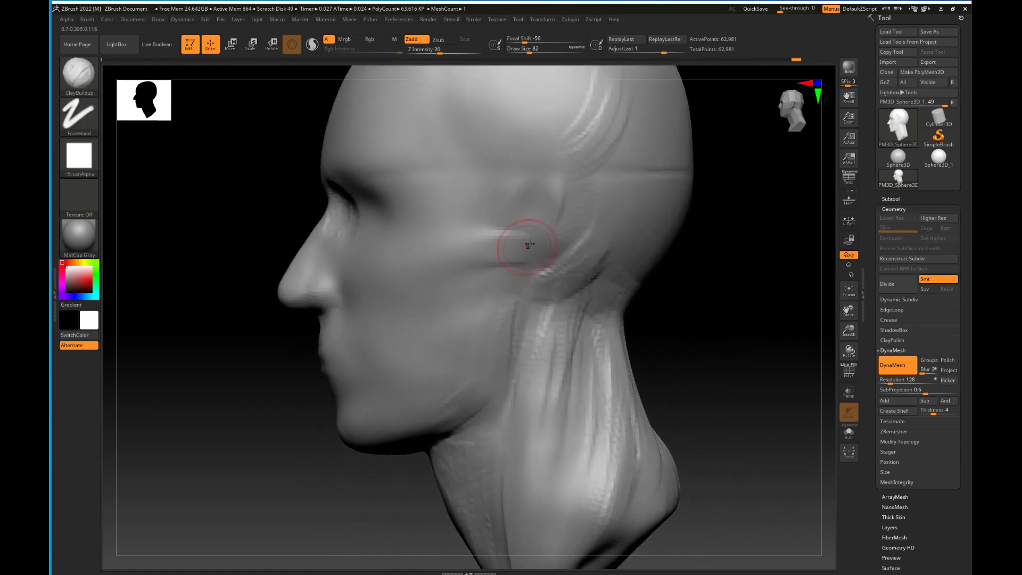
left_click_drag(651, 345, 684, 359, "ctrl")
Pull the back of the neck outward in side view with the Move brush at a draw size of 390.
mouse_move(669, 352)
left_mouse_down("alt")
mouse_move(657, 347)
mouse_move(623, 381)
left_mouse_up("alt")
key("bracketright")
key("bracketright")
key("bracketright")
key("bracketright")
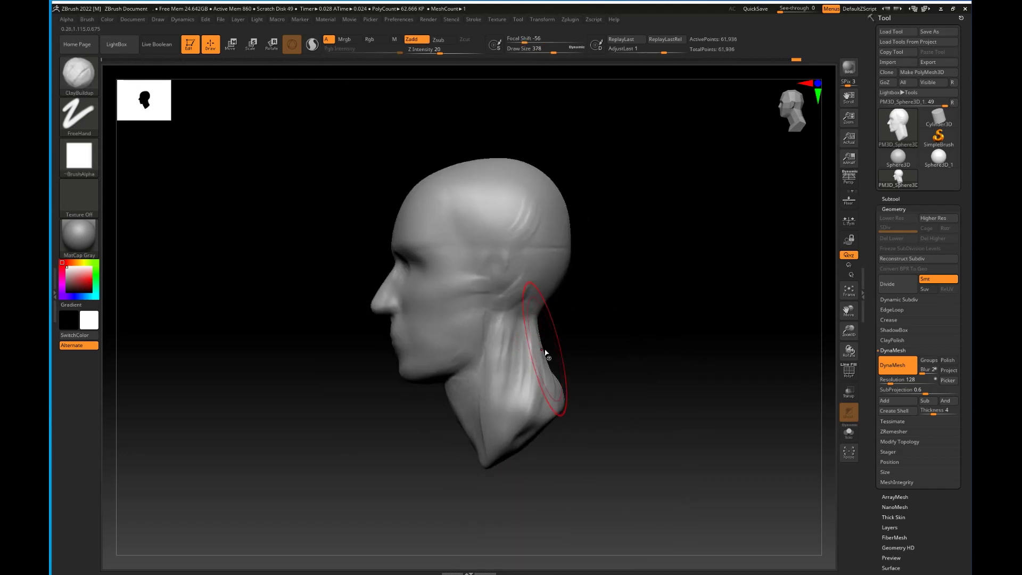
key("b")
key("m")
key("v")
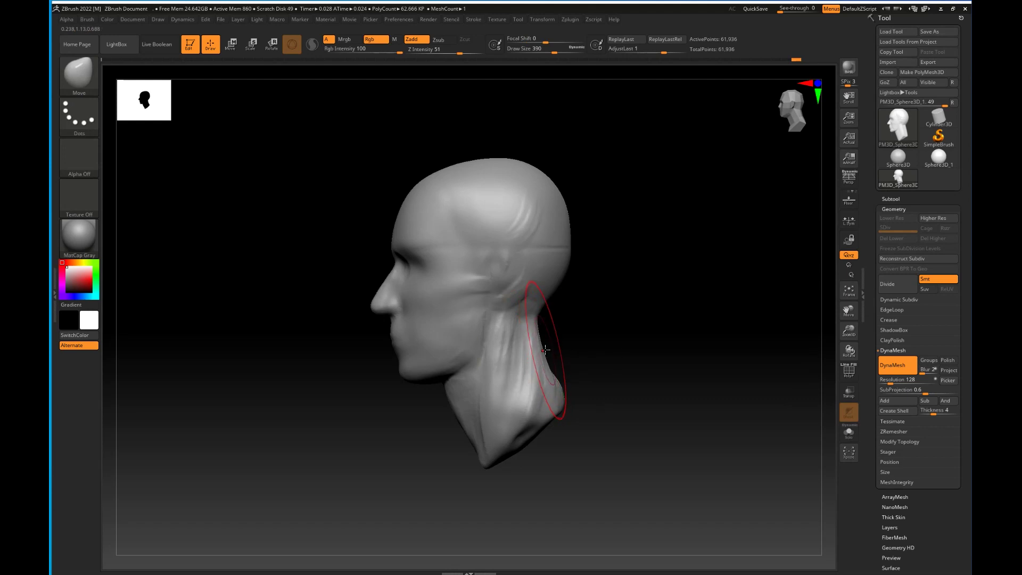
left_click_drag(546, 338, 549, 337)
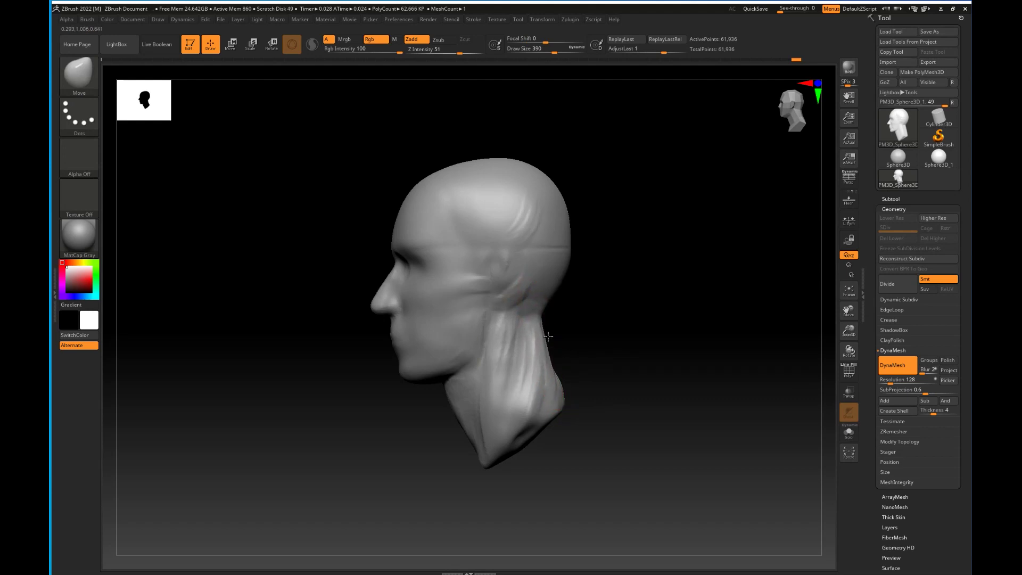
left_click_drag(557, 384, 564, 381)
Smooth the face, the side of the skull and the neck muscles to blend away the clay strokes.
mouse_move(489, 456)
left_mouse_down()
mouse_move(599, 358)
mouse_move(594, 363)
left_mouse_up()
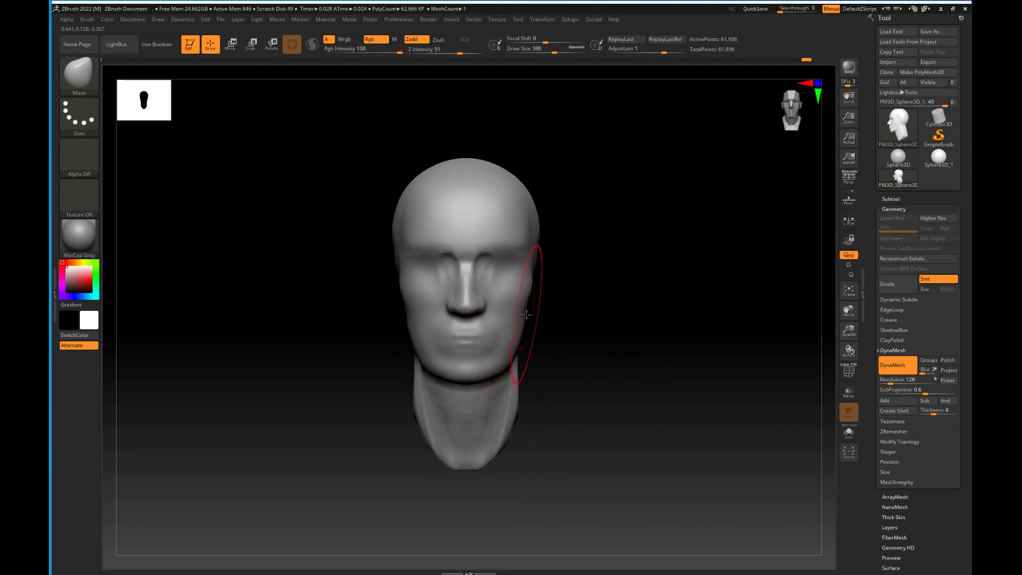
key("shift")
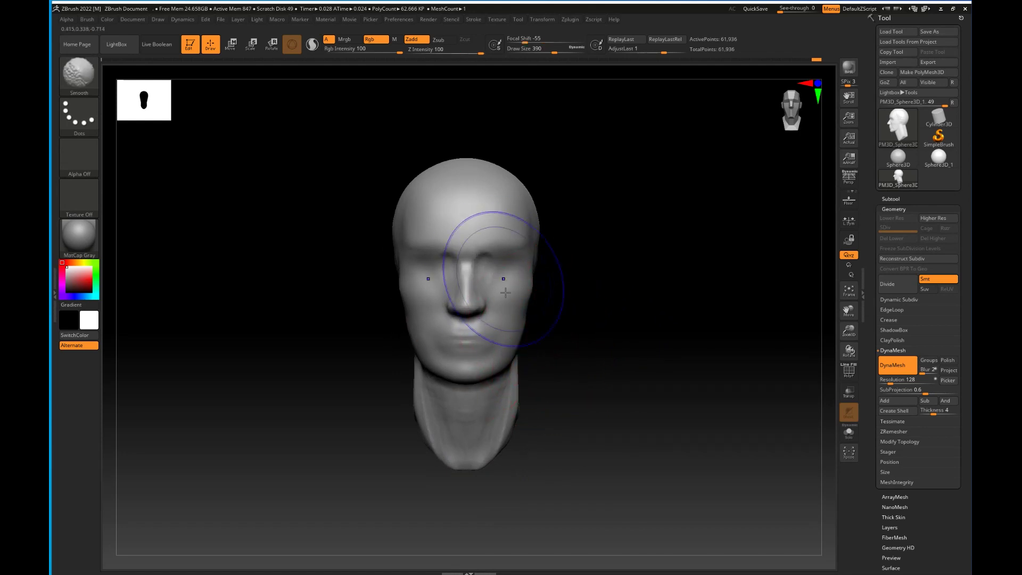
right_click_drag(509, 194, 597, 303)
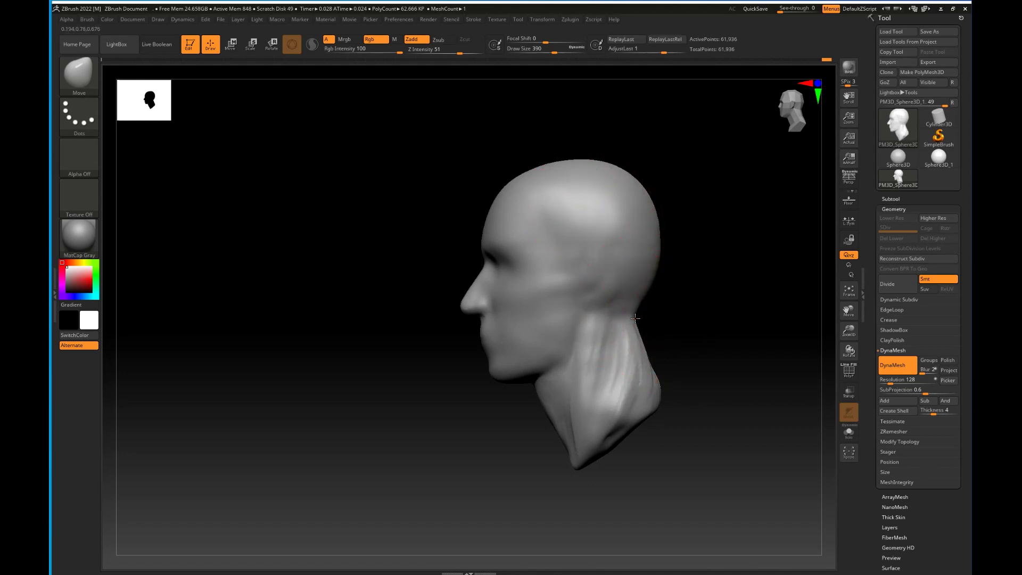
key("bracketleft")
left_click_drag(636, 350, 624, 370, "shift")
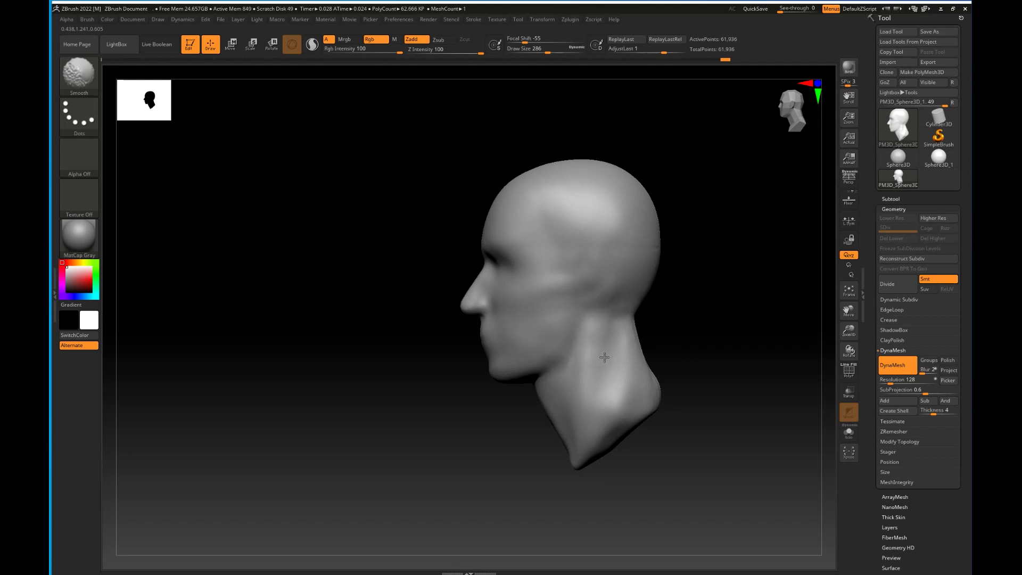
left_click_drag(425, 404, 337, 404, "alt")
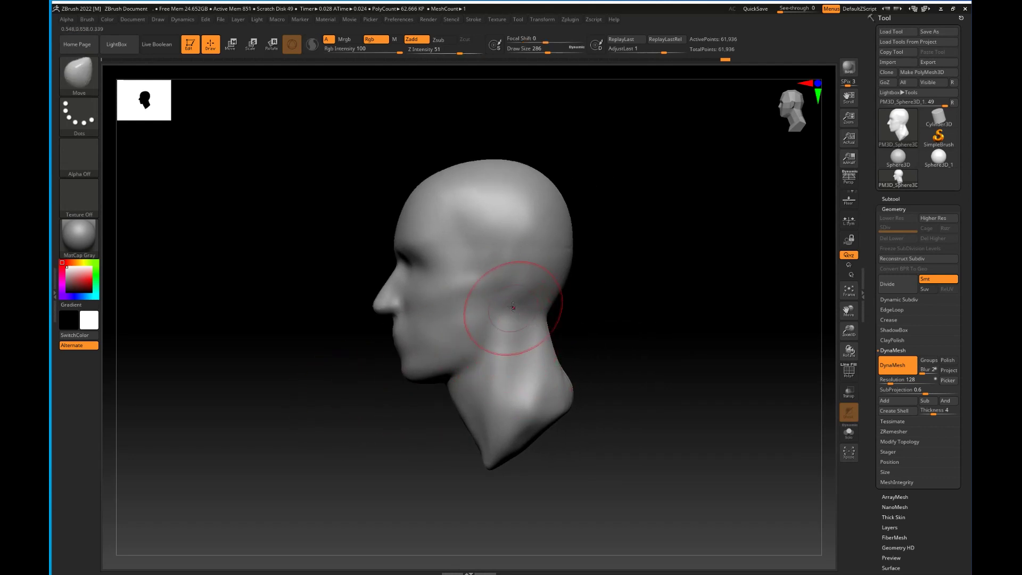
key("[")
key("[")
key("[")
key("[")
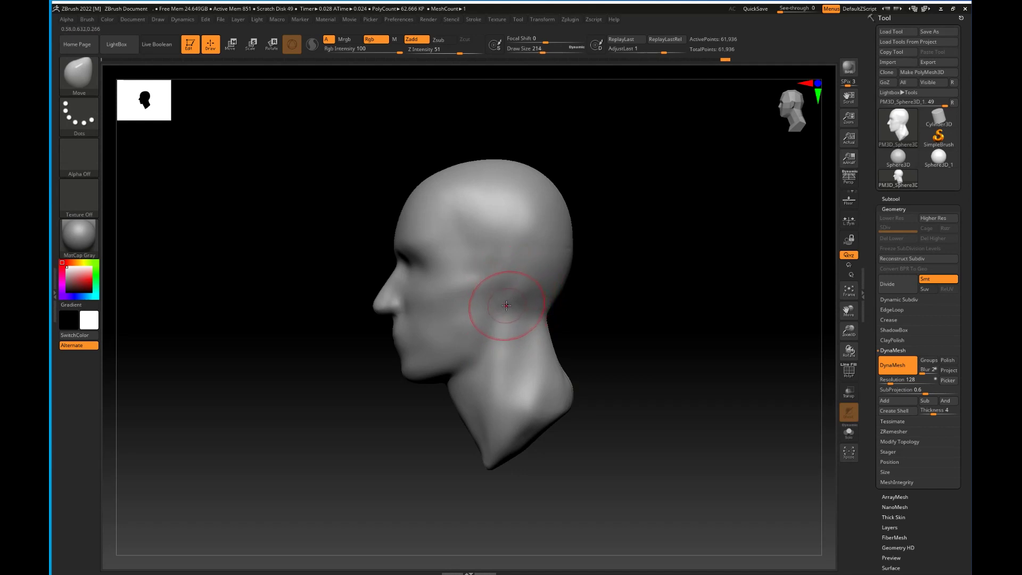
mouse_move(600, 342)
left_mouse_down("shift")
mouse_move(644, 337)
mouse_move(506, 359)
left_mouse_up("shift")
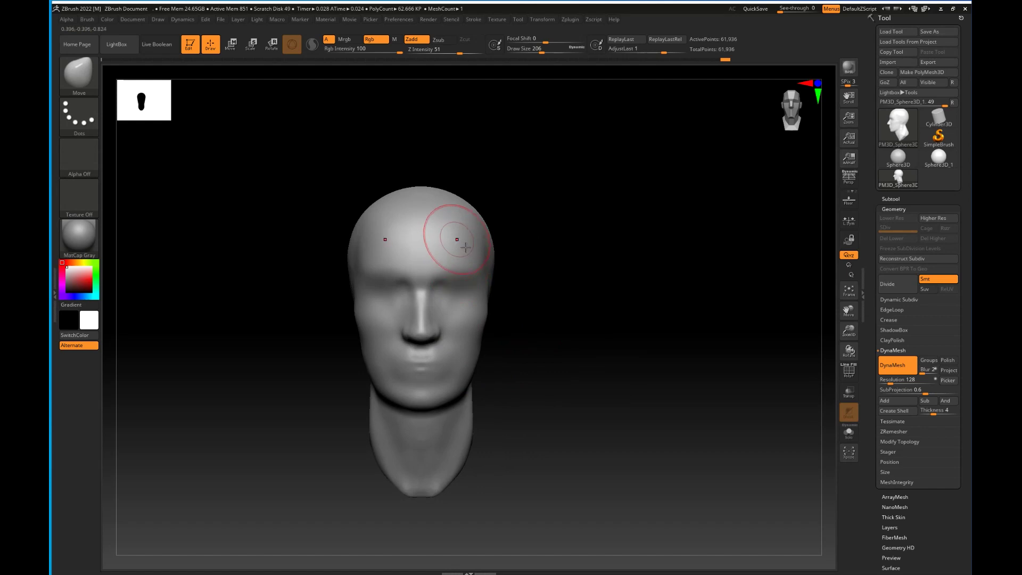
left_click_drag(540, 326, 490, 337, "shift")
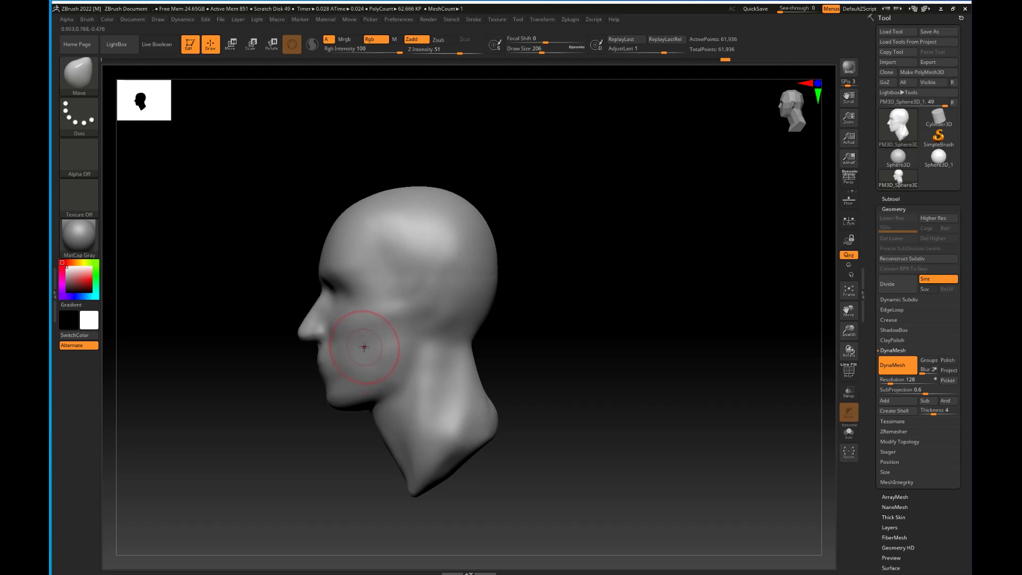
Build up the brow ridge above the eye sockets with ClayBuildup at a draw size of 122.
left_click_drag(517, 348, 569, 362)
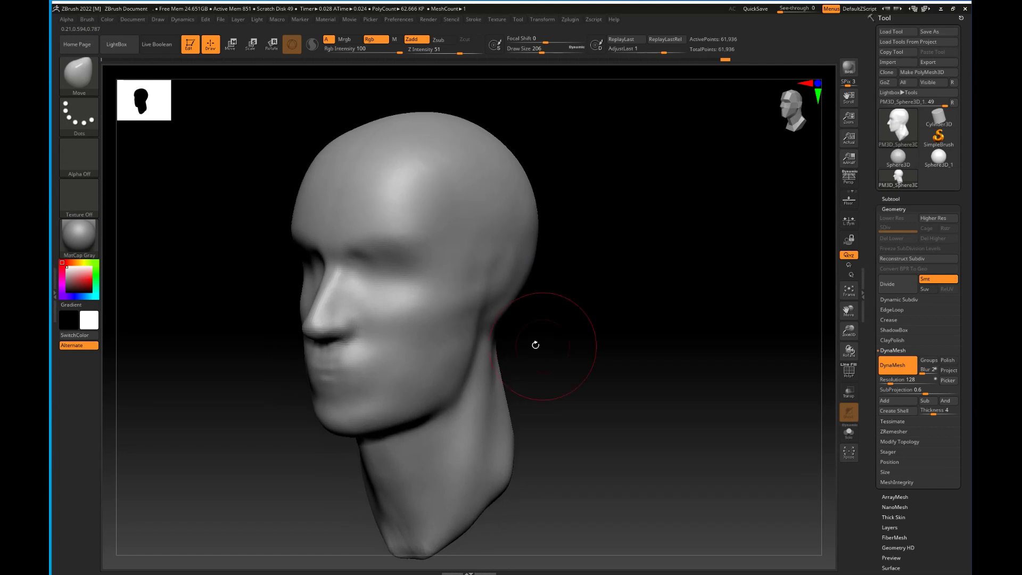
key("b")
key("c")
key("b")
key("[")
key("[")
key("[")
key("[")
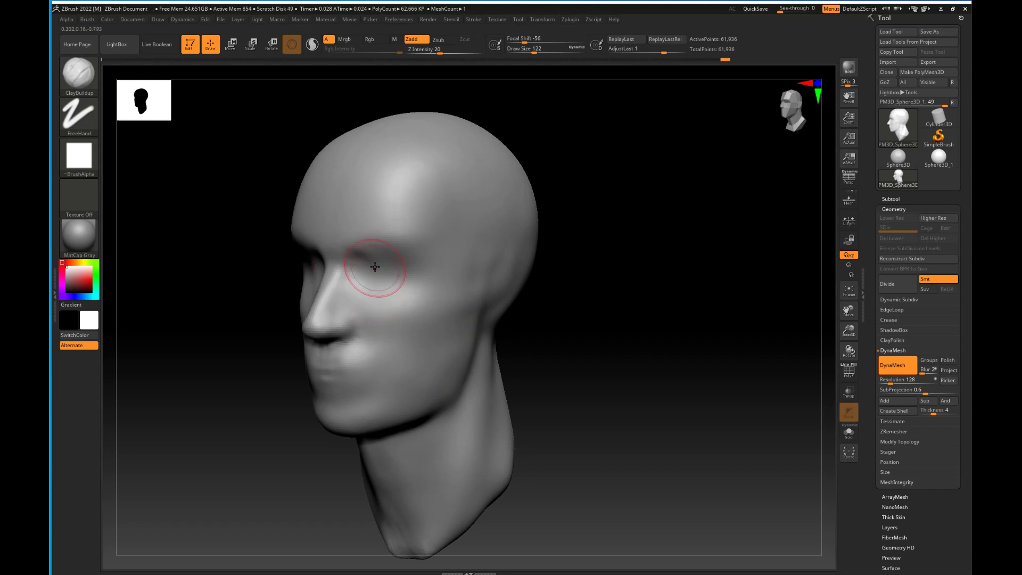
left_click_drag(367, 251, 388, 245)
mouse_move(539, 291)
left_mouse_down()
mouse_move(577, 283)
mouse_move(560, 303)
mouse_move(607, 308)
mouse_move(578, 313)
left_mouse_up()
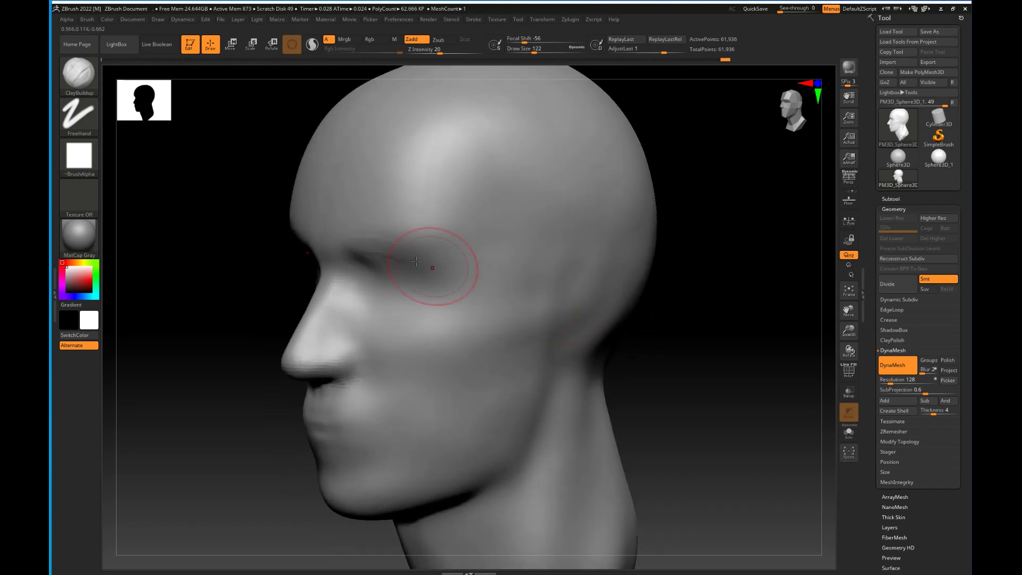
left_click_drag(397, 246, 355, 244)
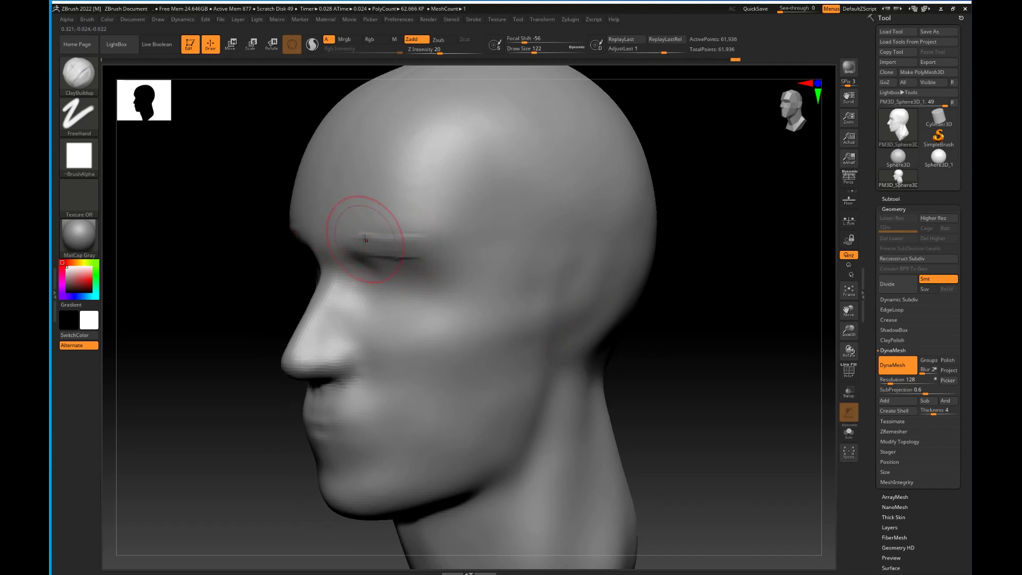
Build up the inner brows, the area between them and the forehead with ClayBuildup in front view.
left_click_drag(261, 350, 346, 335)
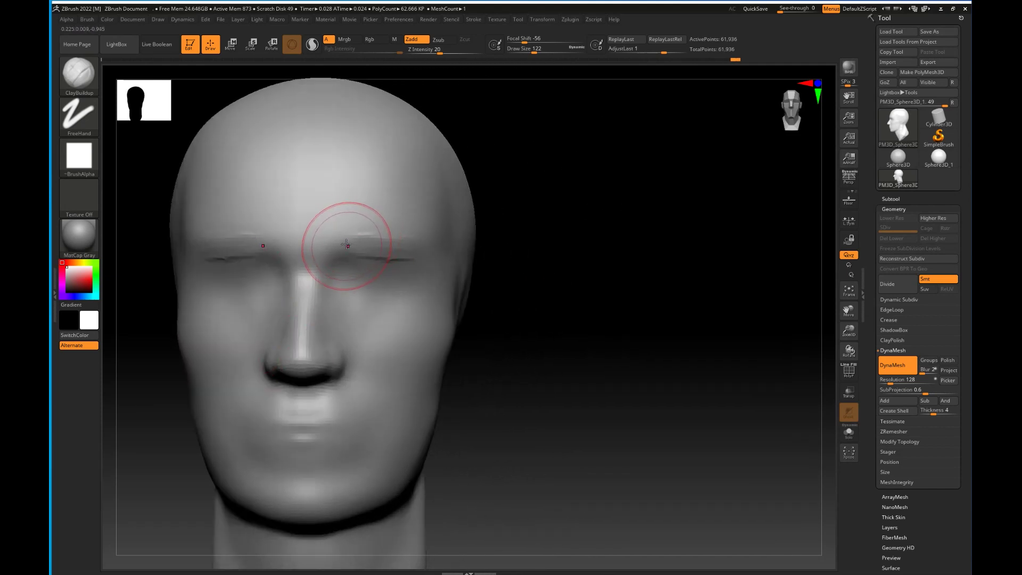
mouse_move(330, 255)
left_mouse_down()
mouse_move(330, 231)
mouse_move(328, 248)
left_mouse_up()
left_click_drag(327, 247, 364, 233)
mouse_move(364, 234)
left_mouse_down()
mouse_move(330, 229)
mouse_move(349, 206)
mouse_move(305, 205)
mouse_move(327, 196)
mouse_move(305, 191)
left_mouse_up()
mouse_move(374, 177)
left_mouse_down("alt")
mouse_move(394, 146)
mouse_move(361, 192)
mouse_move(363, 160)
left_mouse_up("alt")
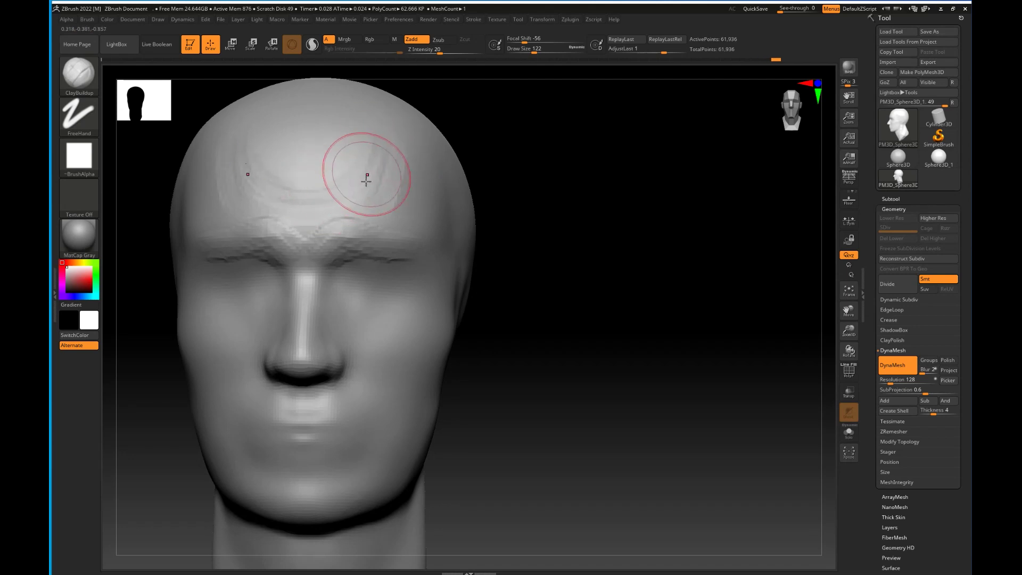
Shape the outer rims of the eye sockets, from the brow ends down to the upper cheekbones, with ClayBuildup.
mouse_move(522, 173)
left_mouse_down()
mouse_move(541, 251)
mouse_move(226, 289)
mouse_move(379, 298)
left_mouse_up()
left_click_drag(205, 317, 284, 321)
left_click_drag(367, 262, 380, 285)
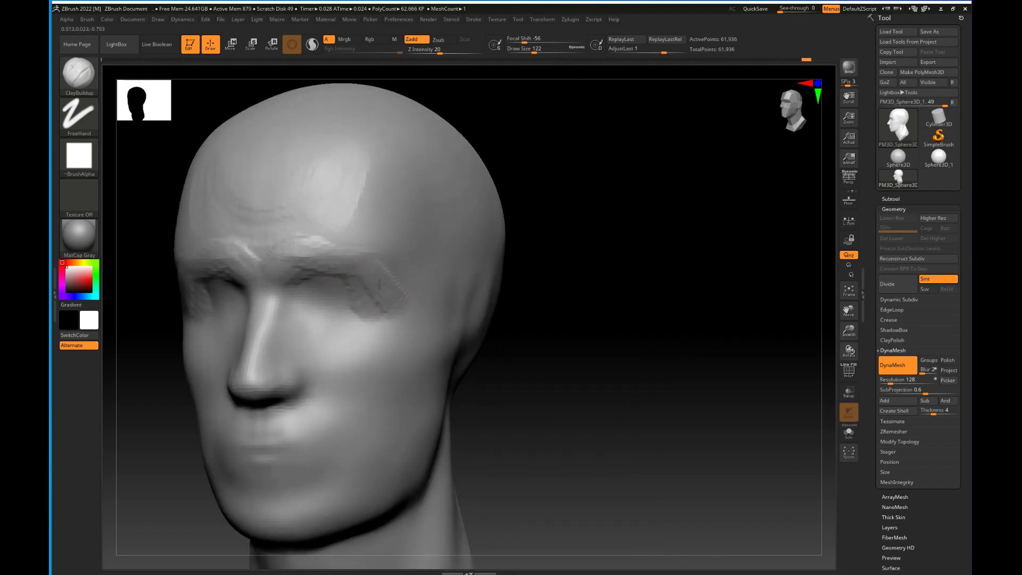
left_click_drag(561, 286, 604, 236)
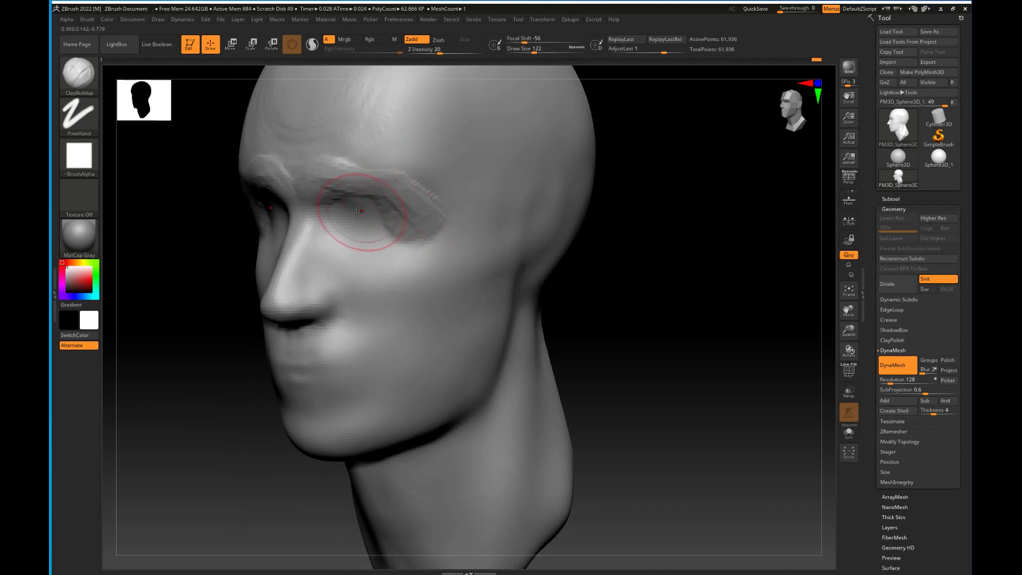
left_click_drag(379, 205, 417, 231)
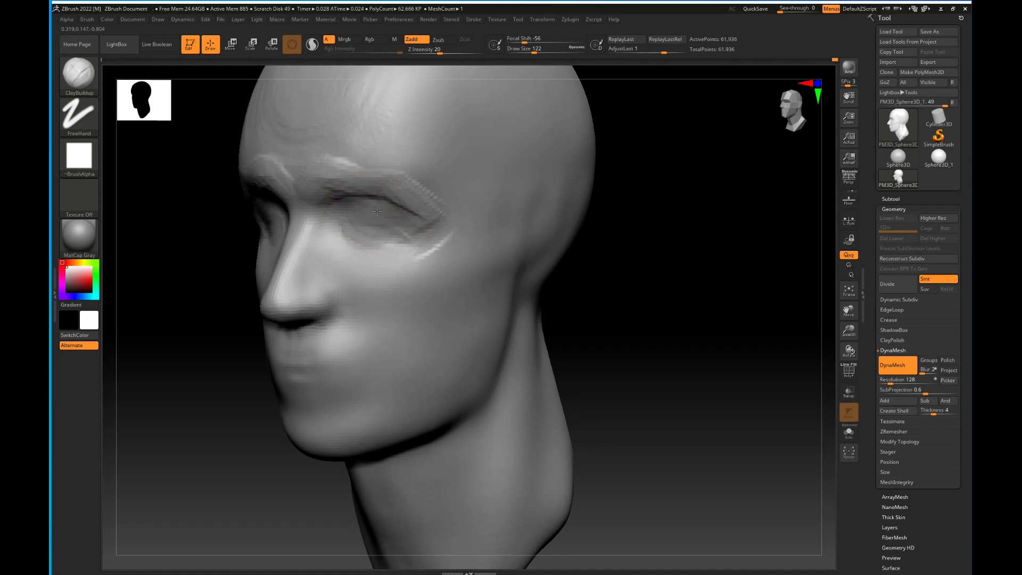
Build up rounded eyeball forms inside both sockets and thicken the outer brow above them with ClayBuildup.
mouse_move(355, 225)
left_mouse_down()
mouse_move(392, 230)
mouse_move(390, 240)
mouse_move(394, 223)
mouse_move(359, 218)
mouse_move(379, 222)
mouse_move(384, 203)
left_mouse_up()
left_click_drag(638, 277, 665, 274)
left_click_drag(437, 280, 529, 289, "alt")
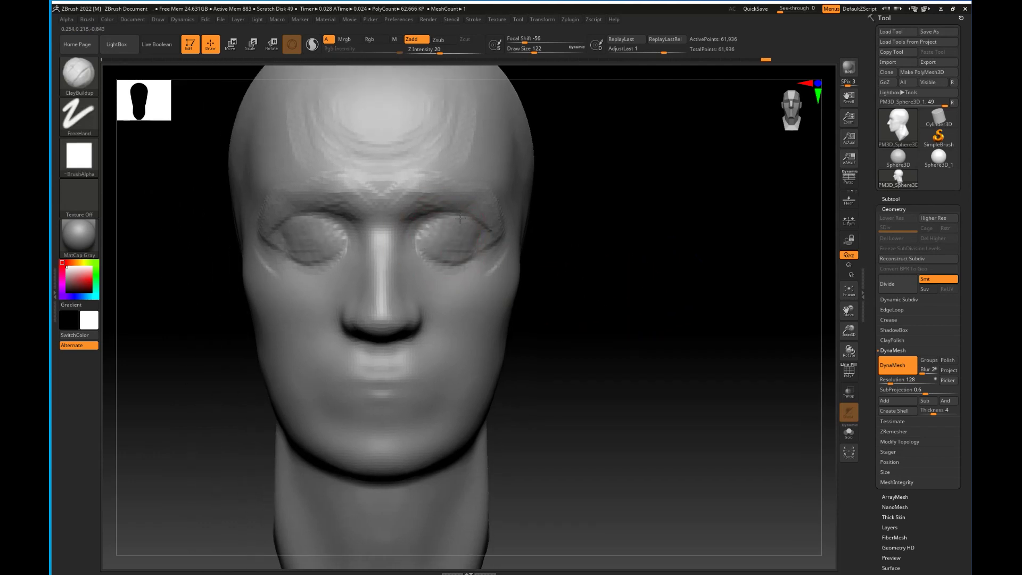
left_click_drag(593, 267, 468, 229)
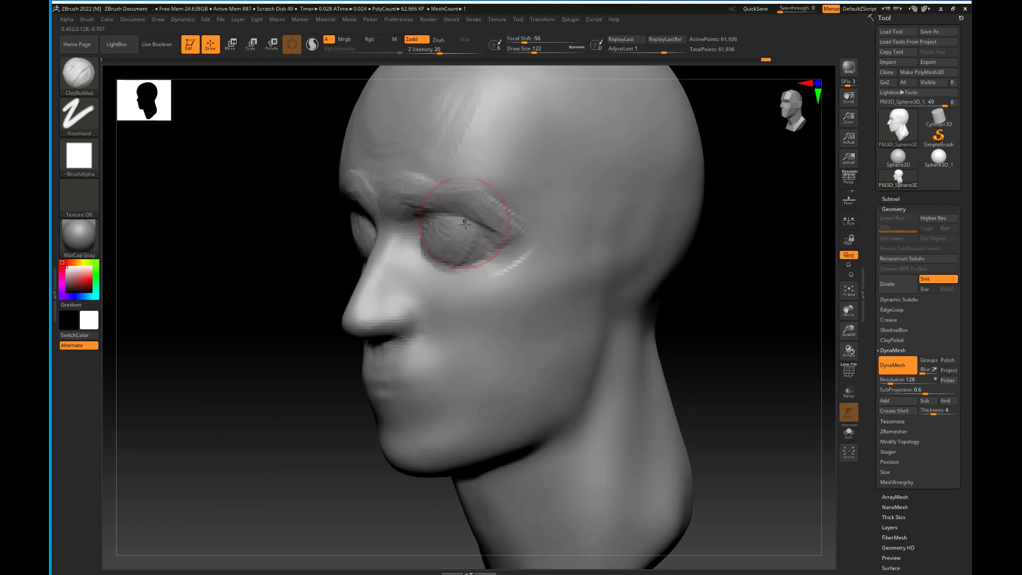
mouse_move(458, 256)
left_mouse_down()
mouse_move(467, 246)
mouse_move(457, 251)
mouse_move(453, 203)
mouse_move(438, 197)
mouse_move(500, 209)
mouse_move(470, 201)
mouse_move(470, 232)
mouse_move(452, 225)
mouse_move(490, 239)
mouse_move(481, 204)
mouse_move(427, 204)
mouse_move(465, 199)
mouse_move(505, 225)
left_mouse_up()
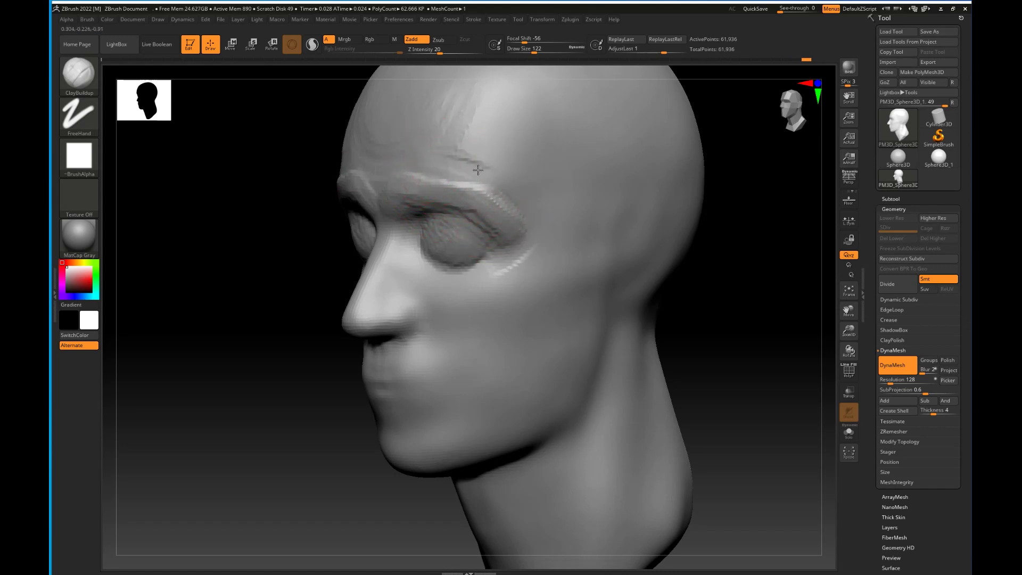
Refine the eyeball forms and the area beneath them with ClayBuildup, working from several angles including from below.
left_click_drag(432, 234, 467, 234)
left_click_drag(737, 306, 714, 303, "shift")
left_click_drag(445, 234, 461, 250)
mouse_move(647, 343)
left_mouse_down()
mouse_move(628, 263)
mouse_move(639, 271)
left_mouse_up()
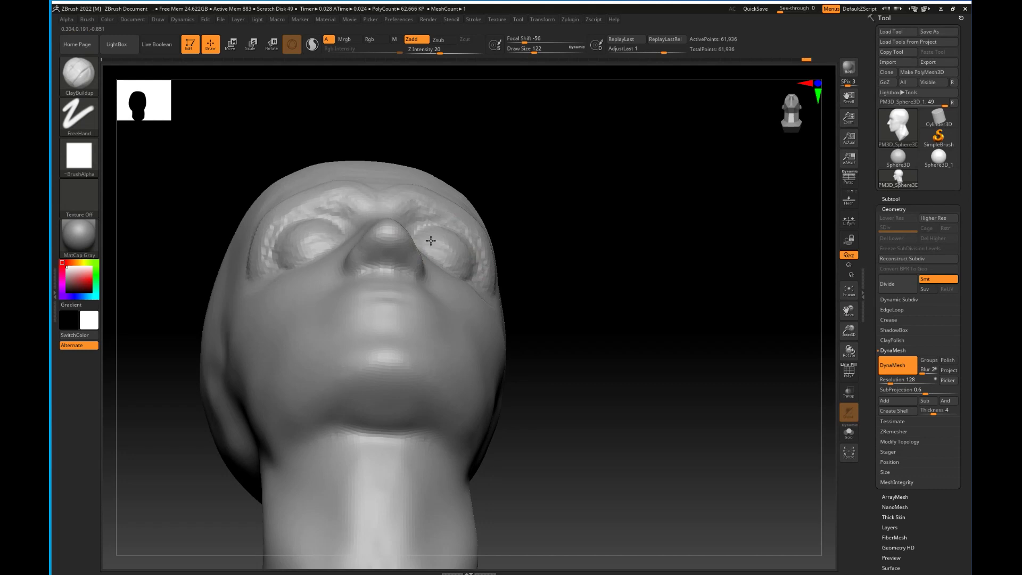
left_click_drag(554, 258, 561, 308, "shift")
left_click_drag(614, 319, 454, 279)
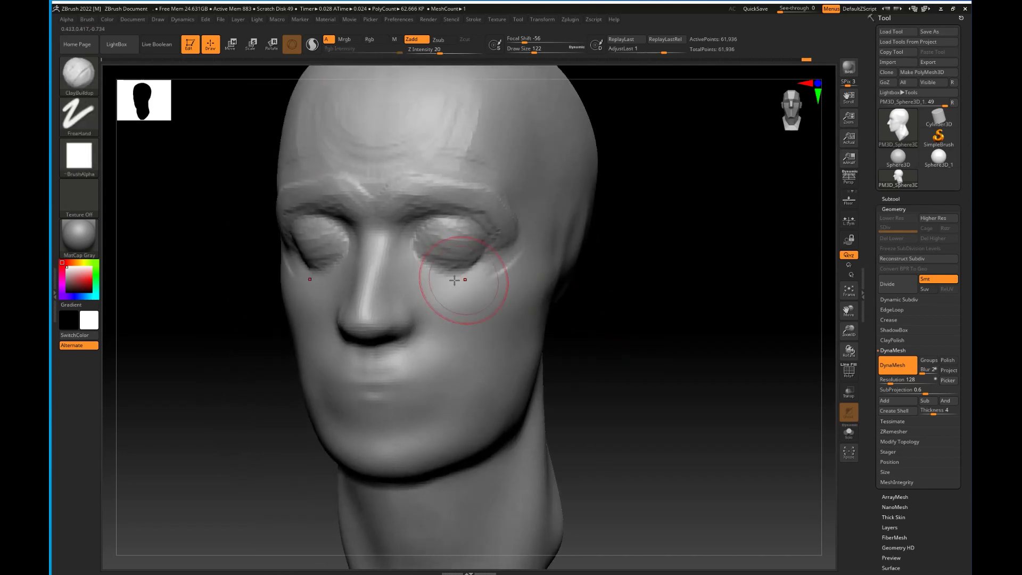
left_click_drag(609, 323, 483, 273)
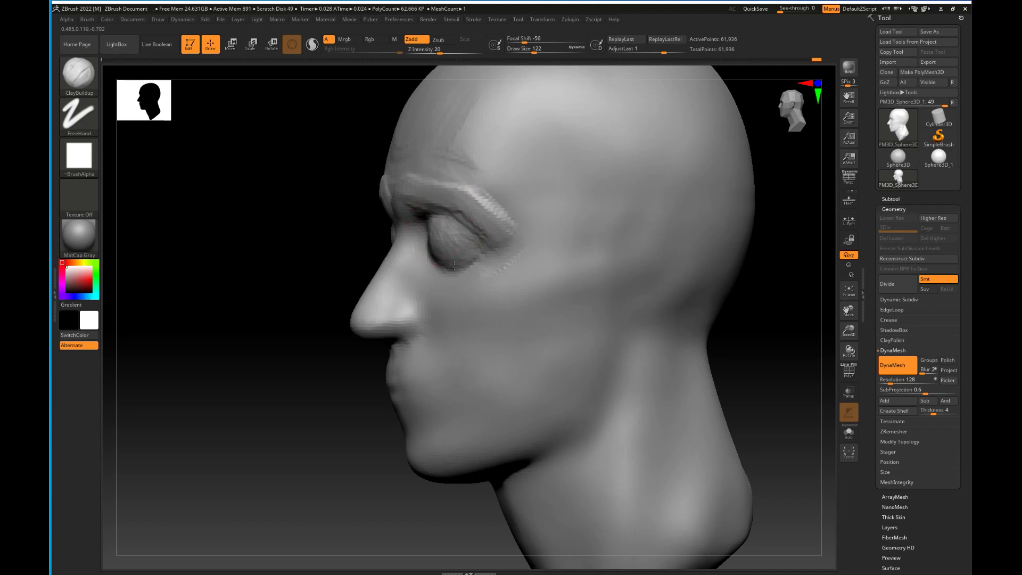
Smooth and refine the outer lower rim of the eye sockets where it meets the upper cheekbones.
left_click_drag(324, 406, 600, 307)
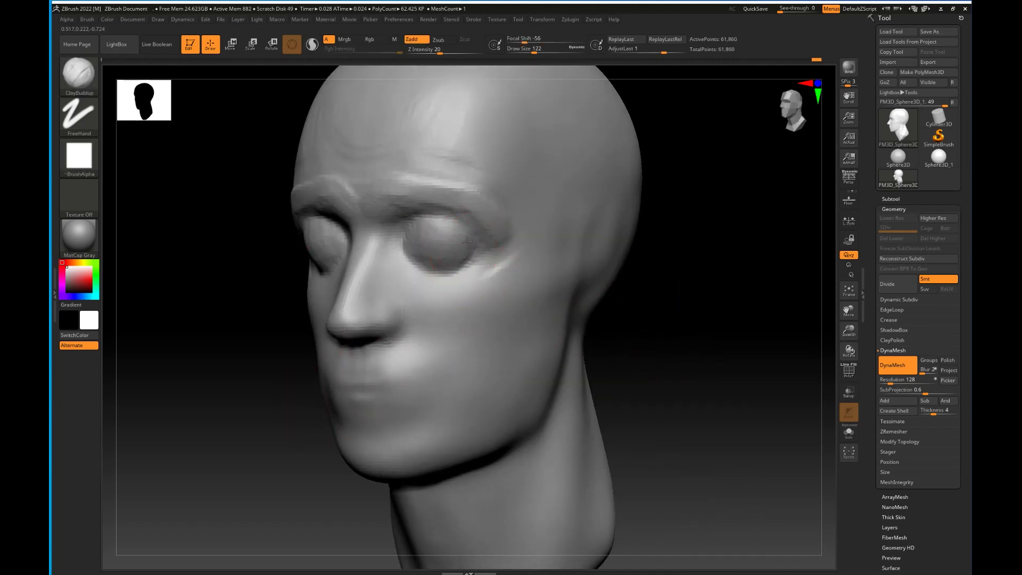
mouse_move(625, 306)
left_mouse_down("shift")
mouse_move(646, 298)
mouse_move(591, 271)
left_mouse_up("shift")
left_click_drag(535, 226, 490, 231)
left_click_drag(660, 298, 441, 264)
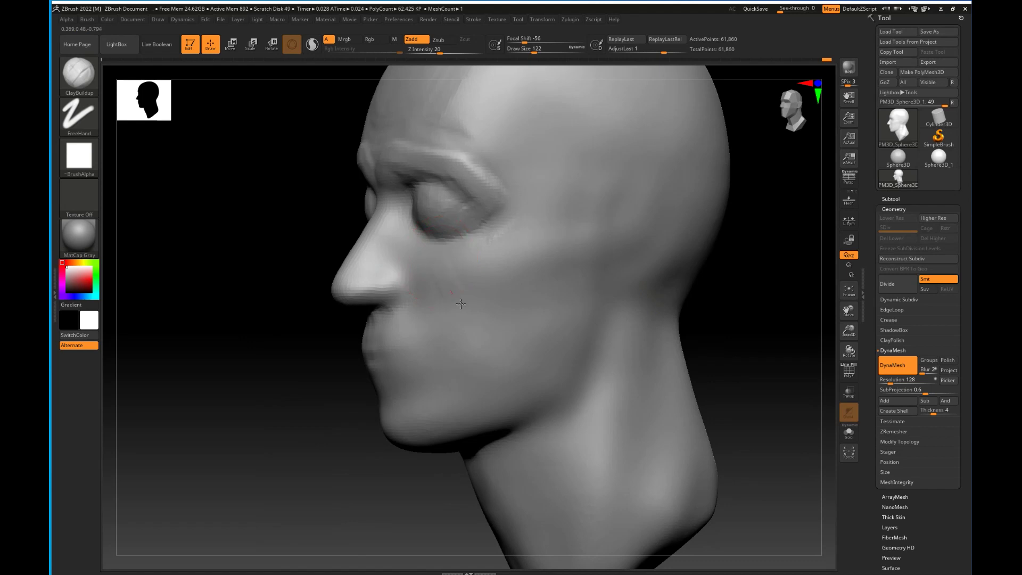
left_click_drag(697, 316, 730, 322)
Carve hollows beneath the cheekbones with ClayBuildup, running from beside the nose down the cheek and back toward the ear area.
left_click_drag(408, 263, 441, 289)
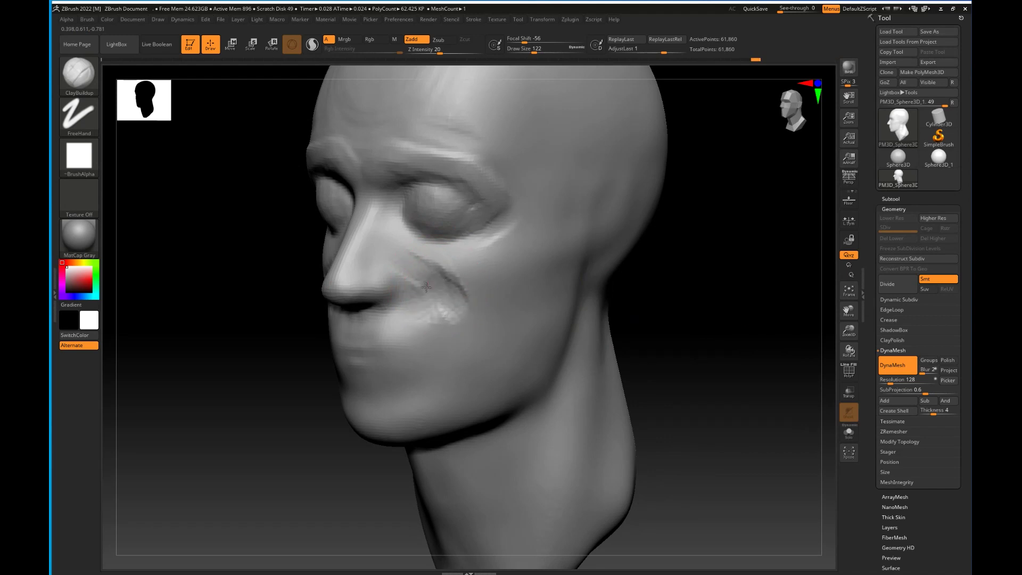
left_click_drag(464, 308, 465, 339, "alt")
left_click_drag(672, 320, 631, 318)
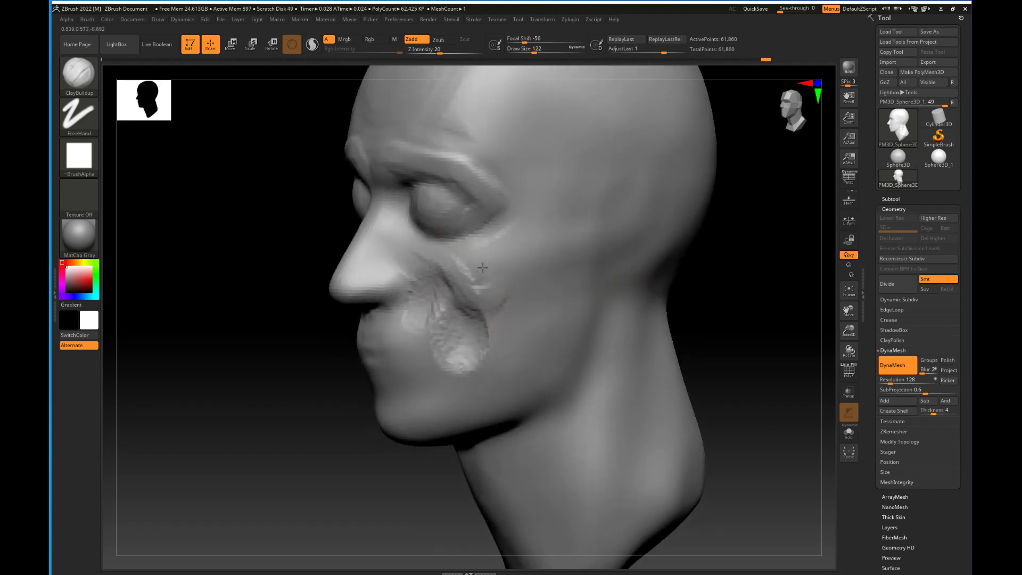
left_click_drag(708, 306, 663, 303)
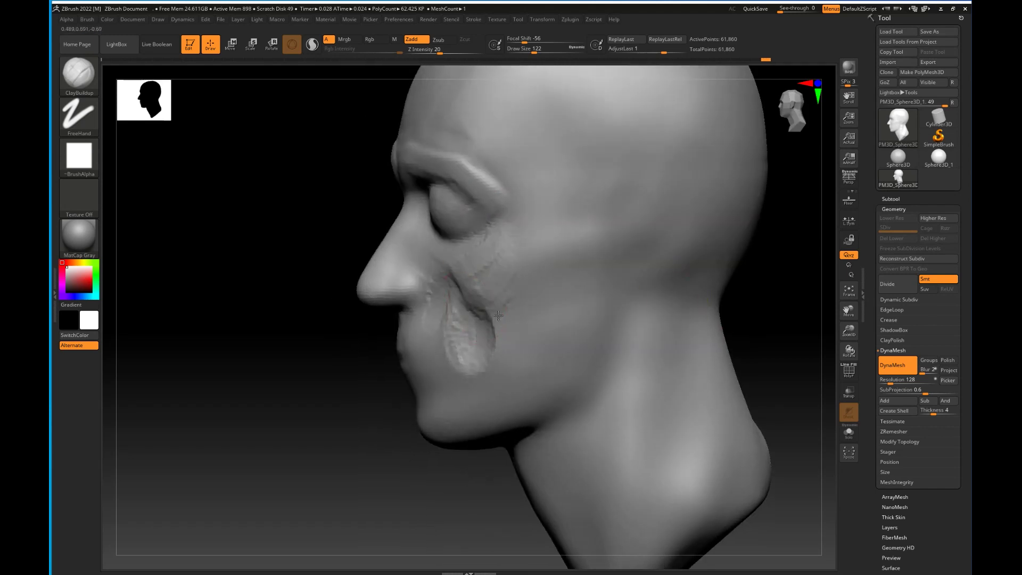
mouse_move(488, 323)
left_mouse_down("alt")
mouse_move(588, 255)
mouse_move(579, 258)
left_mouse_up("alt")
left_click_drag(319, 418, 373, 412)
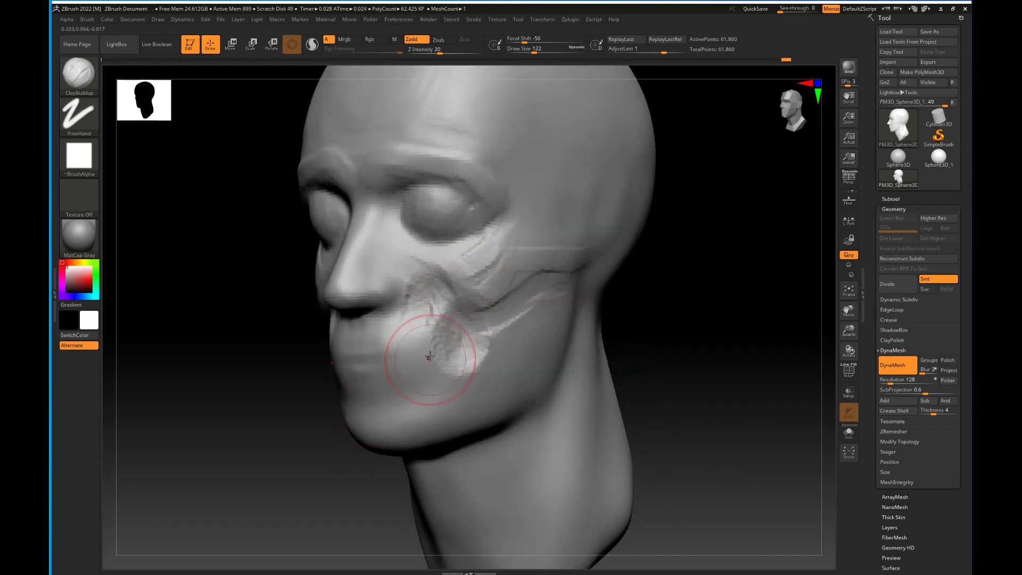
Build up the front of the cheeks between the nose wings and the mouth corners with ClayBuildup.
left_click_drag(434, 320, 432, 341)
mouse_move(465, 269)
left_mouse_down()
mouse_move(491, 249)
mouse_move(469, 272)
left_mouse_up()
left_click_drag(422, 343, 421, 351)
left_click_drag(443, 294, 430, 329)
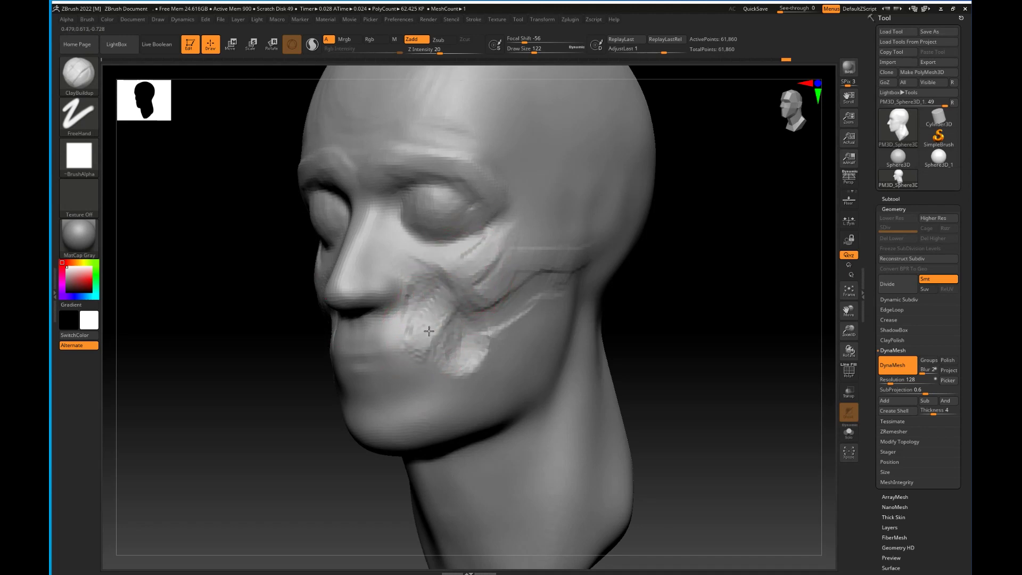
mouse_move(575, 324)
left_mouse_down()
mouse_move(700, 342)
mouse_move(700, 331)
mouse_move(549, 318)
left_mouse_up()
left_click_drag(418, 265, 454, 270)
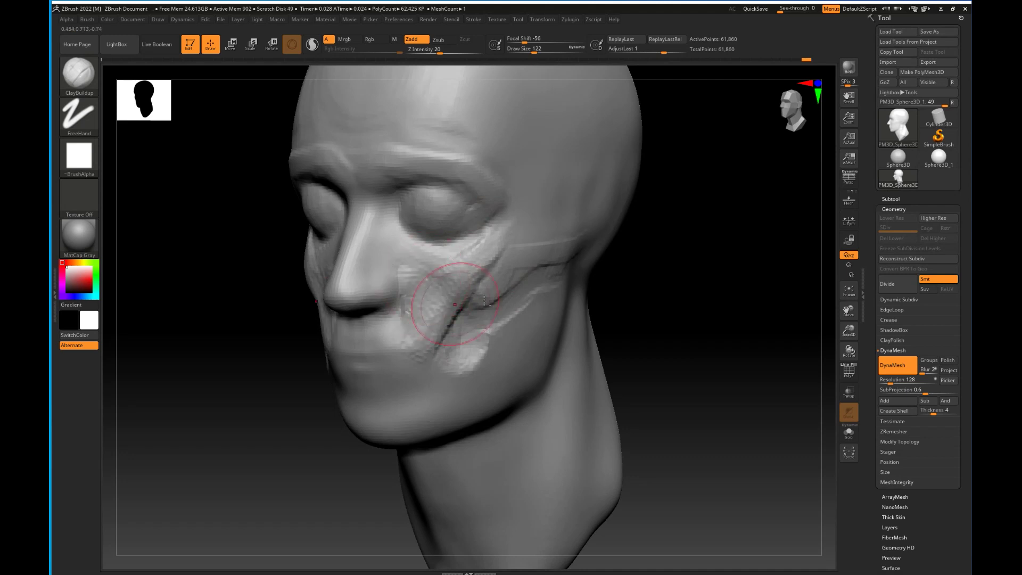
Fill the creases in the cheeks with ClayBuildup and smooth the cheeks and cheekbones into the face.
right_click_drag(485, 301, 373, 303)
left_click_drag(463, 309, 443, 367)
right_click_drag(443, 341, 575, 341)
left_click_drag(421, 322, 424, 285)
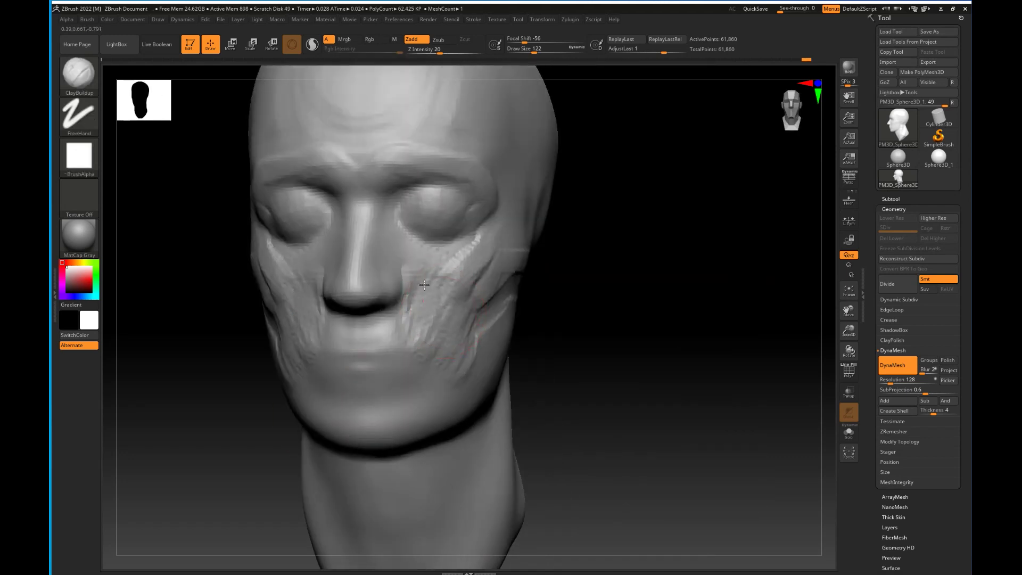
right_click_drag(575, 310, 464, 307, "shift")
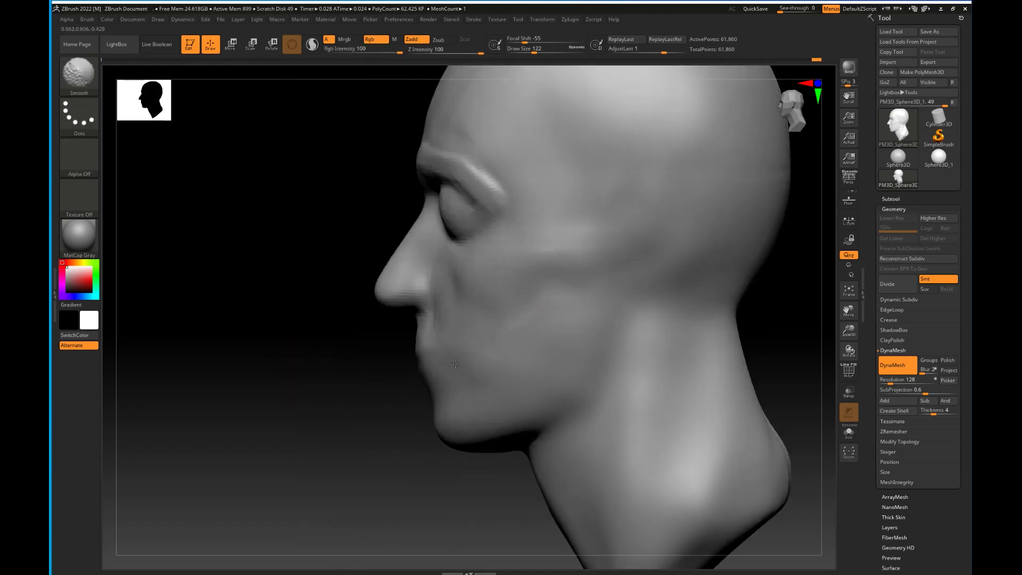
left_click_drag(421, 286, 411, 294)
mouse_move(381, 375)
right_mouse_down("ctrl")
mouse_move(372, 400)
mouse_move(351, 410)
mouse_move(447, 355)
right_mouse_up("ctrl")
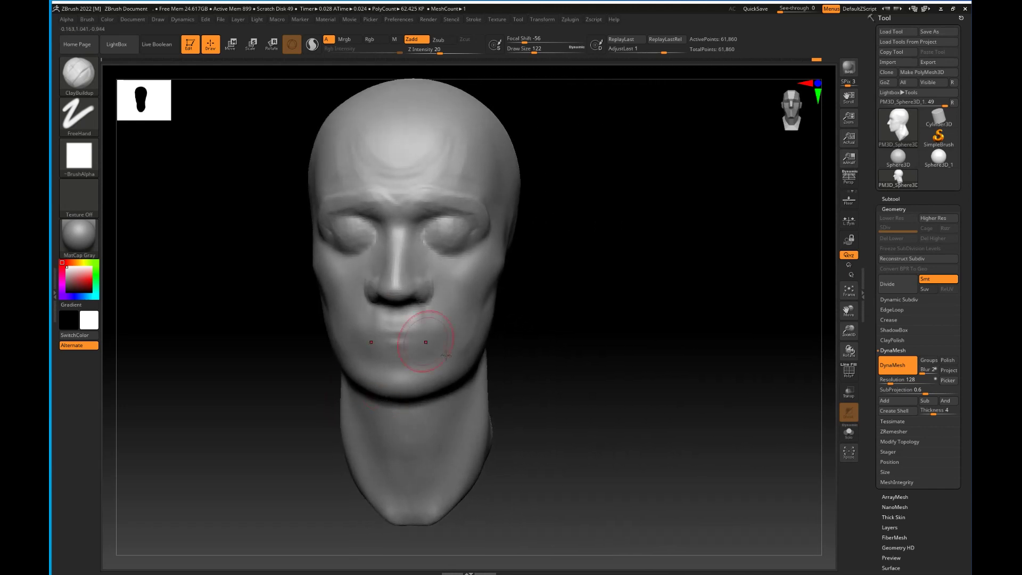
Carve the temples beside the outer brows with ClayBuildup to define the edge of the forehead.
right_click_drag(577, 312, 542, 319)
left_click_drag(438, 205, 479, 205)
mouse_move(648, 266)
right_mouse_down("alt")
mouse_move(643, 353)
mouse_move(622, 341)
right_mouse_up("alt")
mouse_move(470, 289)
left_mouse_down("alt")
mouse_move(482, 237)
mouse_move(505, 240)
mouse_move(472, 285)
left_mouse_up("alt")
mouse_move(503, 242)
left_mouse_down("alt")
mouse_move(491, 305)
mouse_move(463, 295)
left_mouse_up("alt")
right_click_drag(636, 372, 590, 340, "alt")
right_click_drag(590, 341, 559, 333)
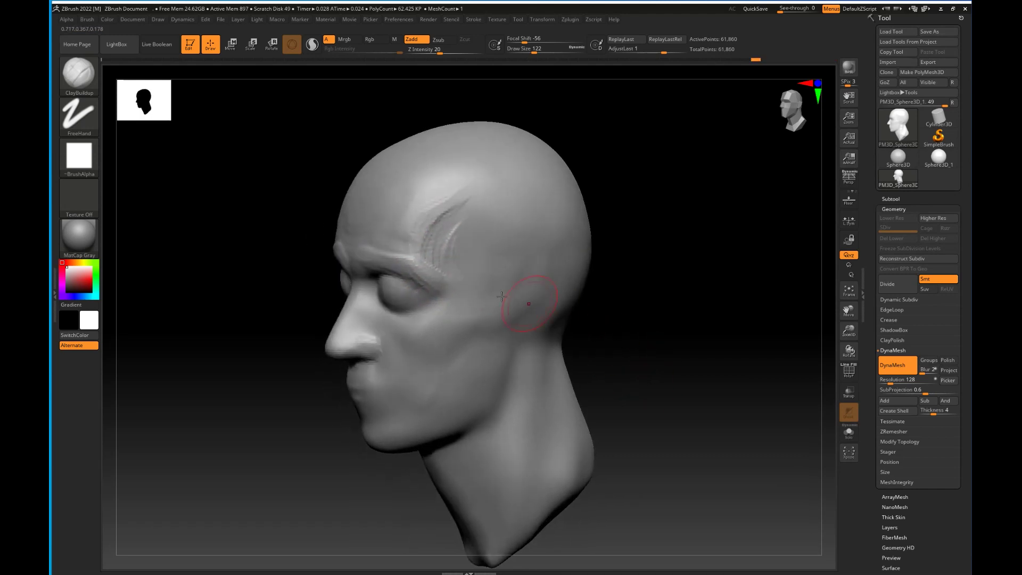
Define the cheekbone ridge under the outer eye and shape the cheek beside the nose with ClayBuildup.
mouse_move(449, 303)
left_mouse_down("alt")
mouse_move(457, 307)
mouse_move(426, 305)
left_mouse_up("alt")
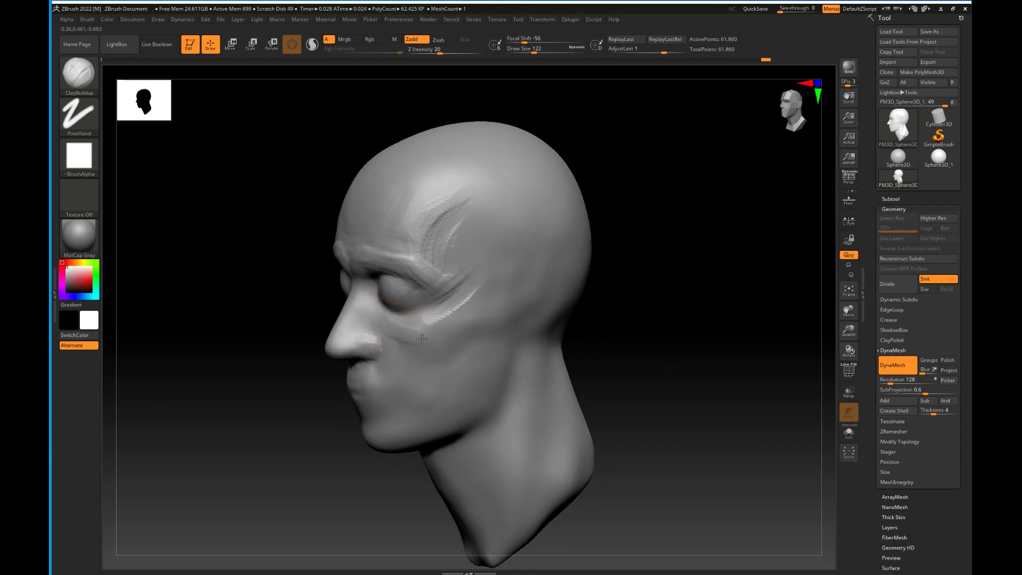
right_click_drag(404, 341, 346, 314)
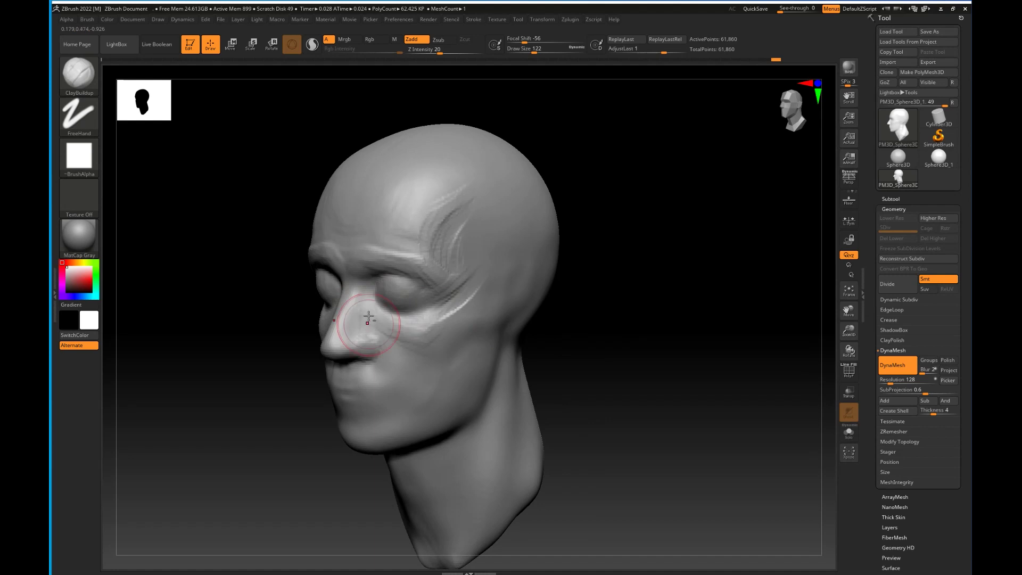
left_click_drag(365, 333, 376, 339)
right_click_drag(595, 341, 592, 279, "alt")
left_click_drag(385, 278, 398, 304)
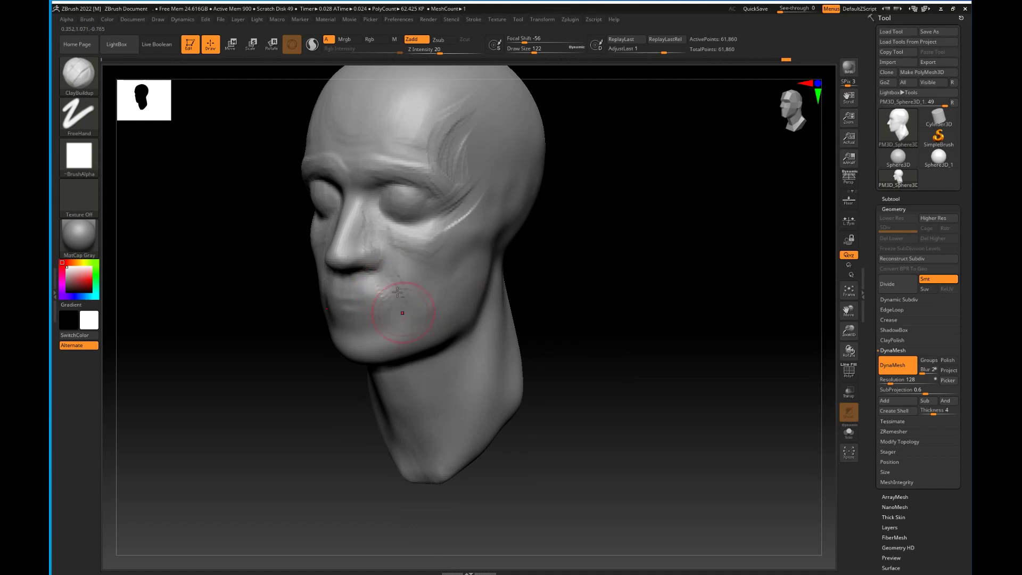
Build up the area around the mouth and the jawline, and extend the cheekbones back toward the ears with ClayBuildup.
left_click_drag(373, 326, 402, 341)
right_click_drag(429, 318, 593, 364)
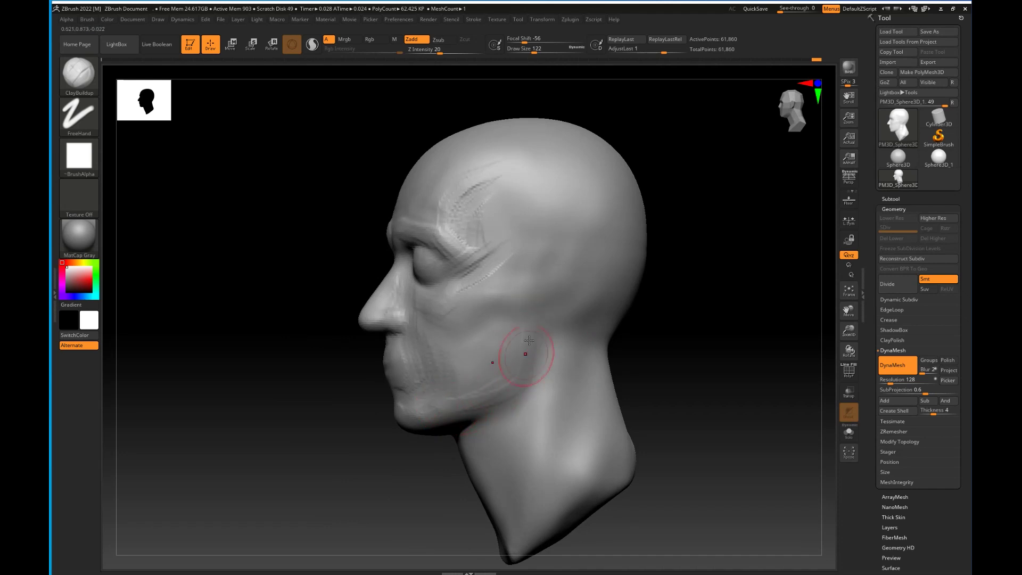
left_click_drag(463, 299, 506, 285)
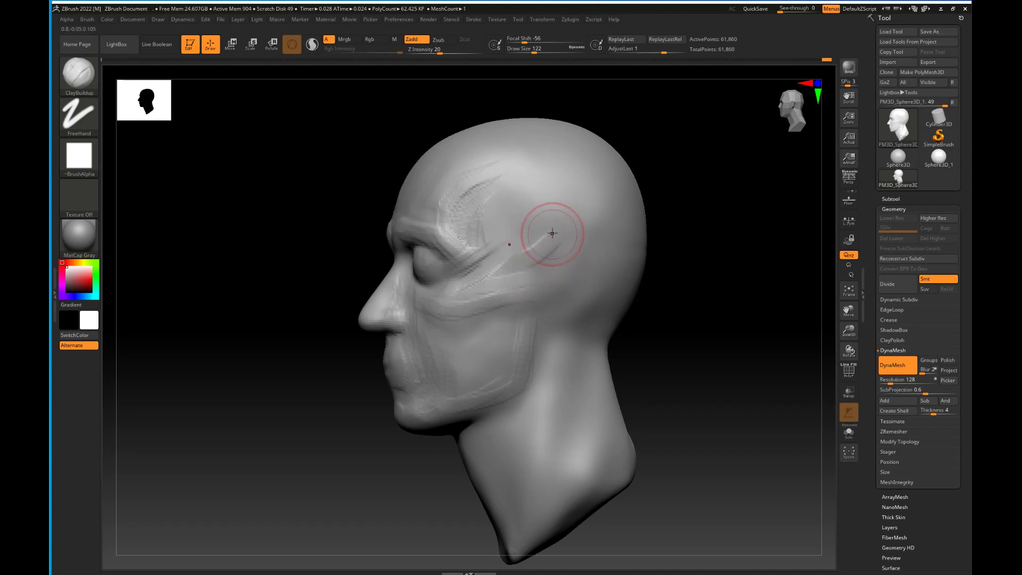
left_click_drag(696, 308, 701, 327)
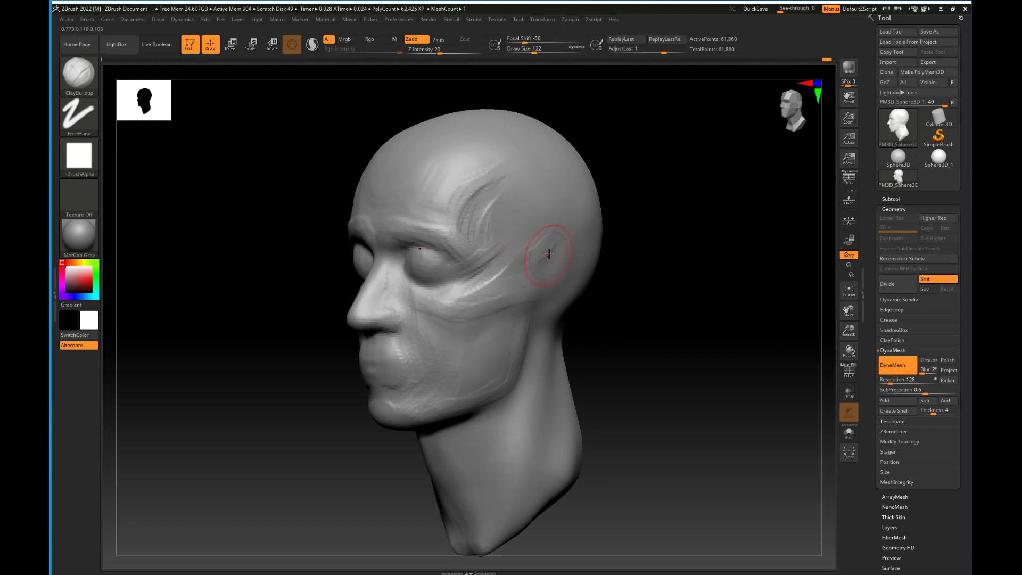
left_click_drag(655, 296, 657, 314)
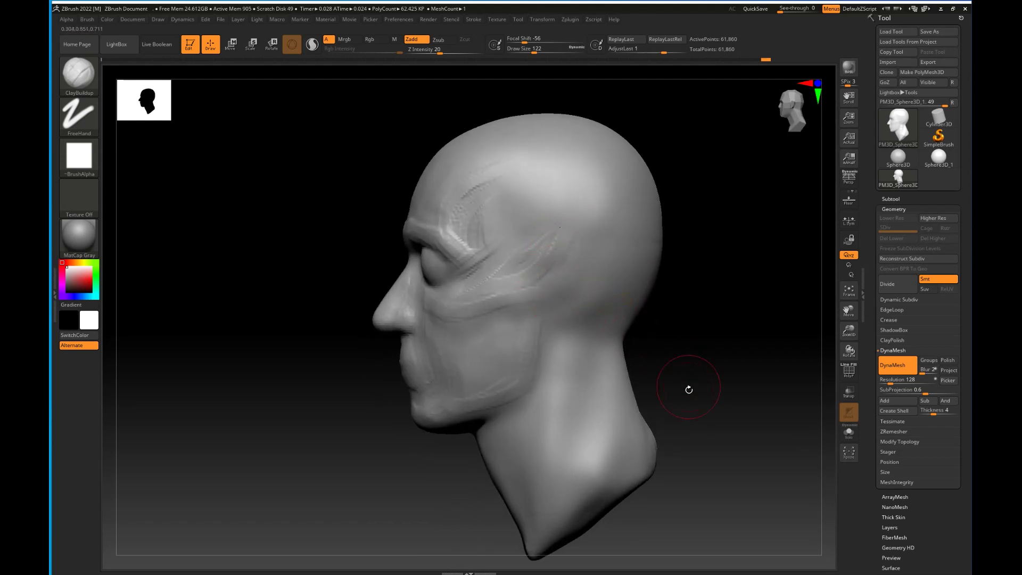
left_click_drag(708, 405, 682, 397, "alt")
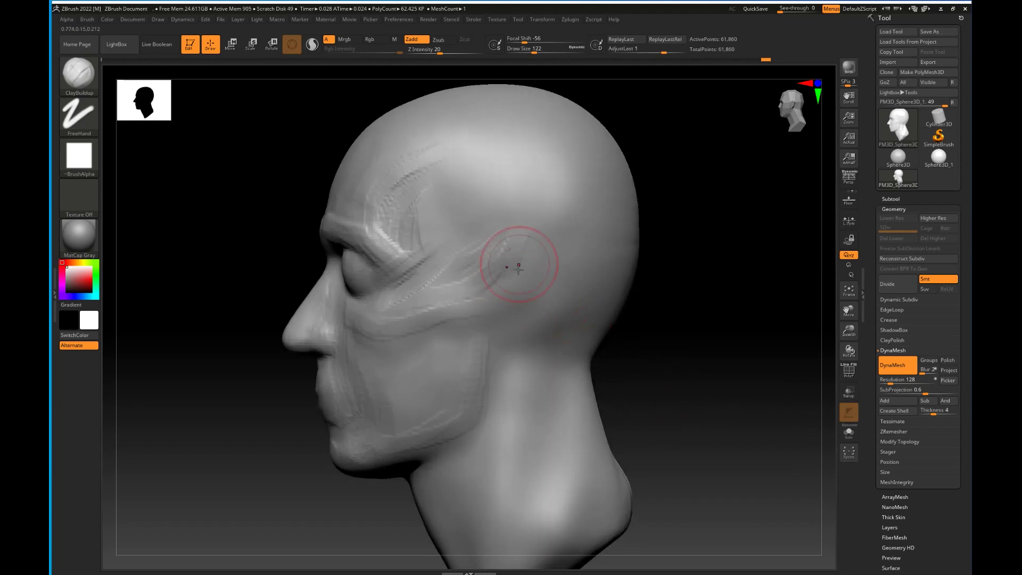
Shape the sides of the skull and the temples with ClayBuildup, from the upper temple down to the cheekbone.
mouse_move(398, 186)
left_mouse_down()
mouse_move(538, 195)
mouse_move(547, 231)
left_mouse_up()
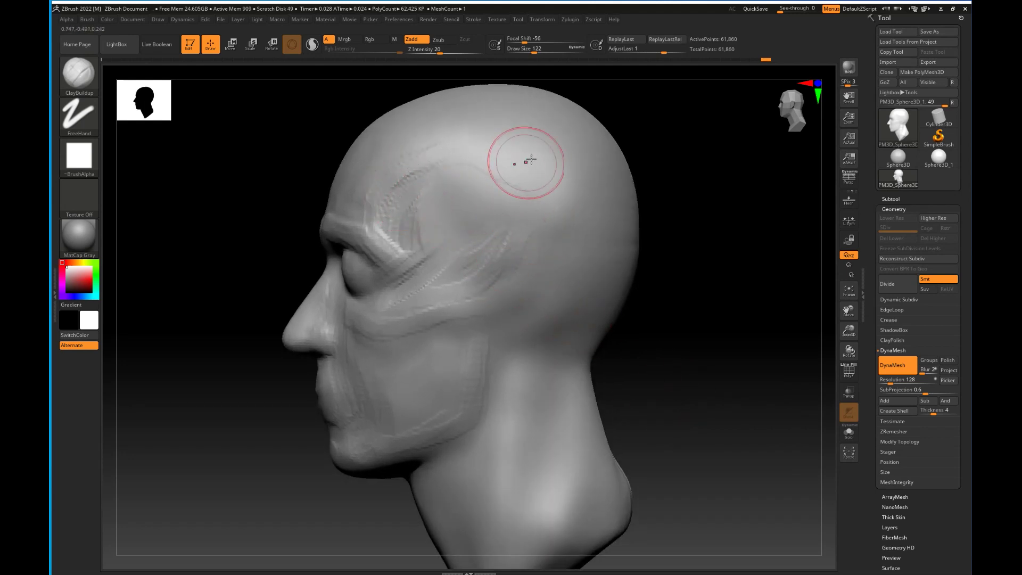
mouse_move(551, 144)
left_mouse_down()
mouse_move(527, 214)
mouse_move(498, 242)
mouse_move(488, 206)
mouse_move(463, 189)
mouse_move(410, 216)
mouse_move(422, 221)
mouse_move(406, 239)
mouse_move(442, 282)
left_mouse_up()
left_click_drag(442, 208, 447, 253)
mouse_move(451, 223)
left_mouse_down()
mouse_move(456, 256)
mouse_move(478, 243)
mouse_move(493, 292)
mouse_move(433, 308)
mouse_move(502, 309)
mouse_move(486, 262)
mouse_move(415, 246)
mouse_move(425, 264)
mouse_move(453, 257)
mouse_move(495, 277)
left_mouse_up()
mouse_move(648, 331)
left_mouse_down()
mouse_move(696, 349)
mouse_move(649, 333)
left_mouse_up()
mouse_move(471, 218)
left_mouse_down()
mouse_move(439, 221)
mouse_move(403, 207)
mouse_move(384, 233)
mouse_move(421, 197)
mouse_move(466, 263)
left_mouse_up()
left_click_drag(617, 245, 631, 267)
Smooth the sides of the skull, the temples, the cheeks and the jaw.
left_click_drag(486, 280, 515, 218, "shift")
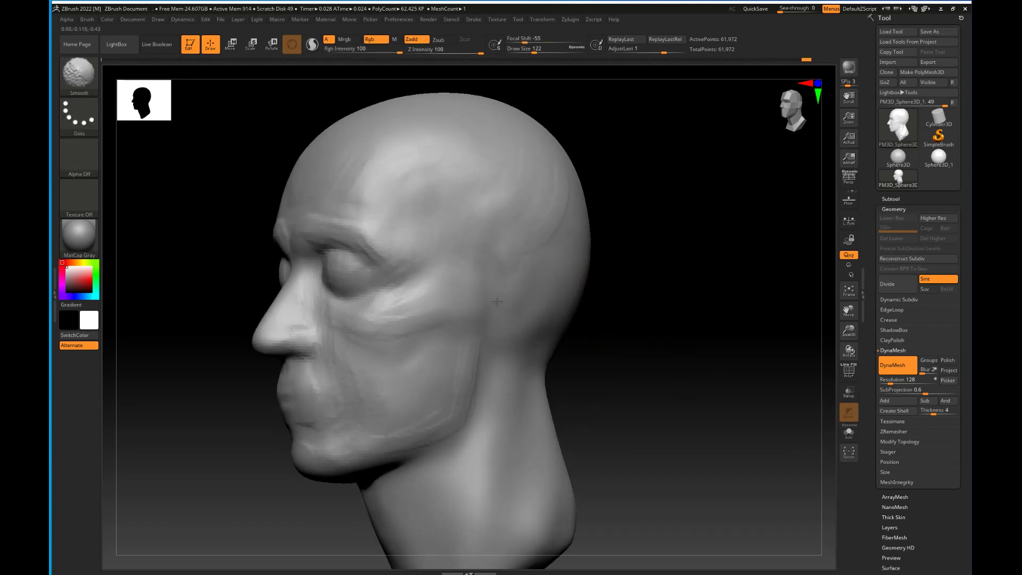
left_click_drag(388, 405, 472, 305, "shift")
left_click_drag(655, 330, 617, 338)
left_click_drag(574, 165, 362, 139, "shift")
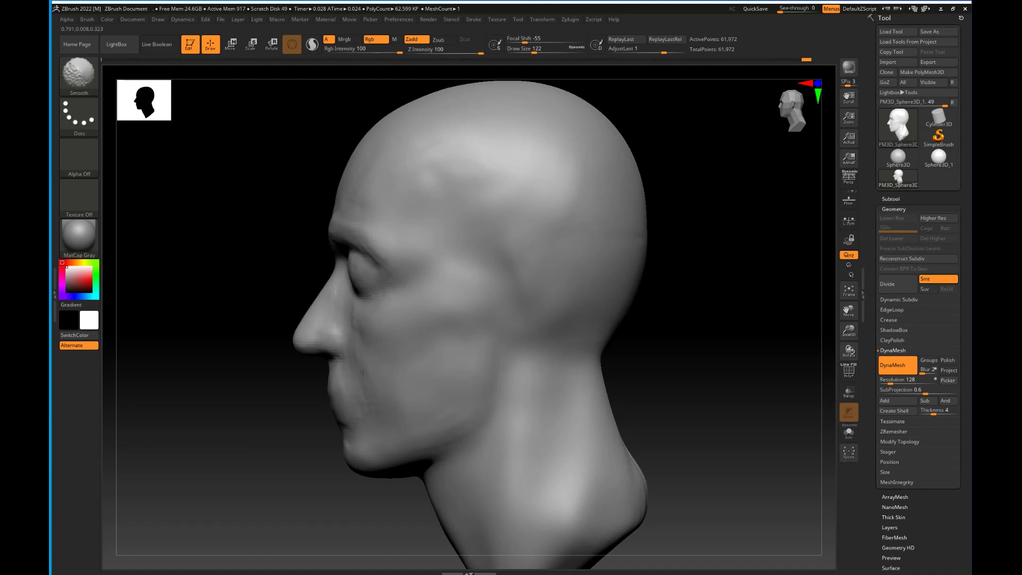
left_click_drag(362, 372, 477, 396, "shift")
right_click_drag(561, 287, 507, 246, "alt")
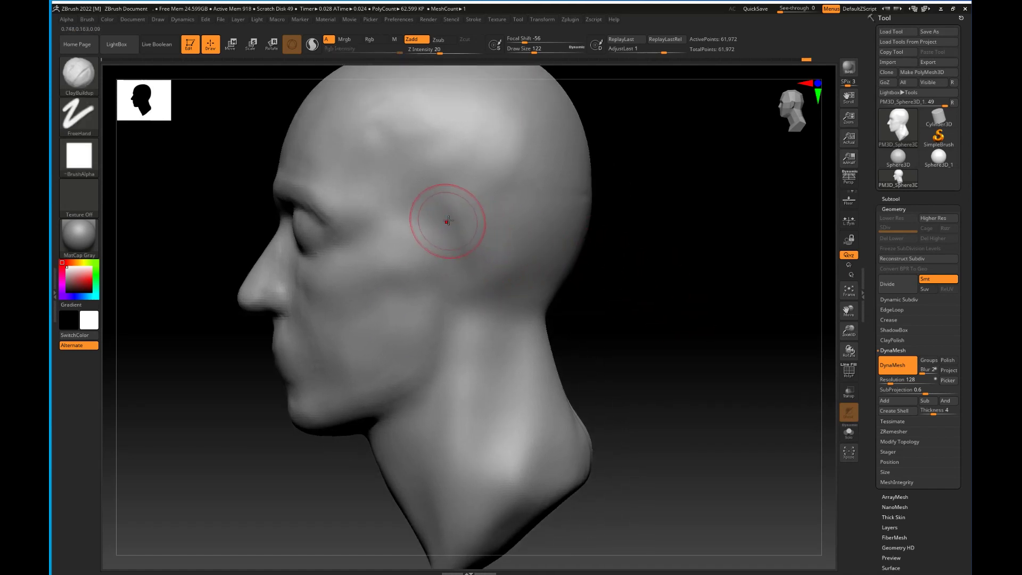
Block out the ear shapes on the sides of the head behind the jaw with ClayBuildup.
mouse_move(463, 213)
left_mouse_down()
mouse_move(448, 207)
mouse_move(471, 209)
left_mouse_up()
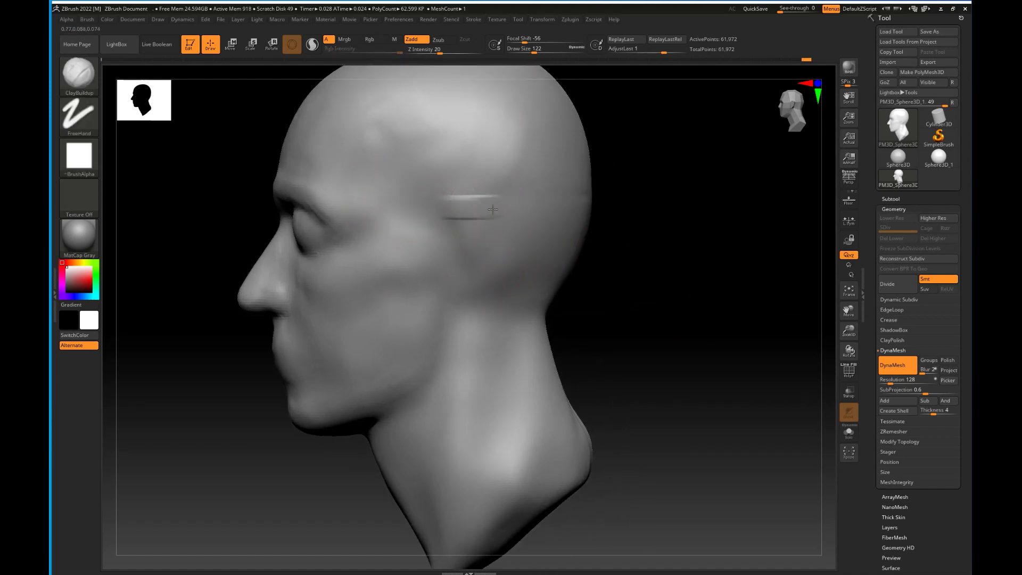
left_click_drag(447, 305, 486, 306)
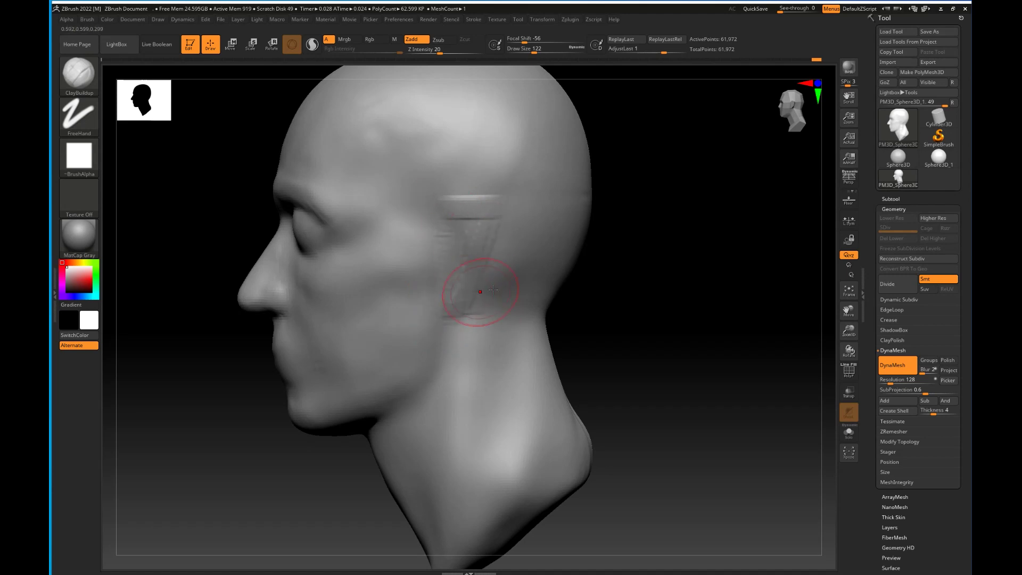
mouse_move(591, 319)
left_mouse_down()
mouse_move(615, 333)
mouse_move(612, 319)
left_mouse_up()
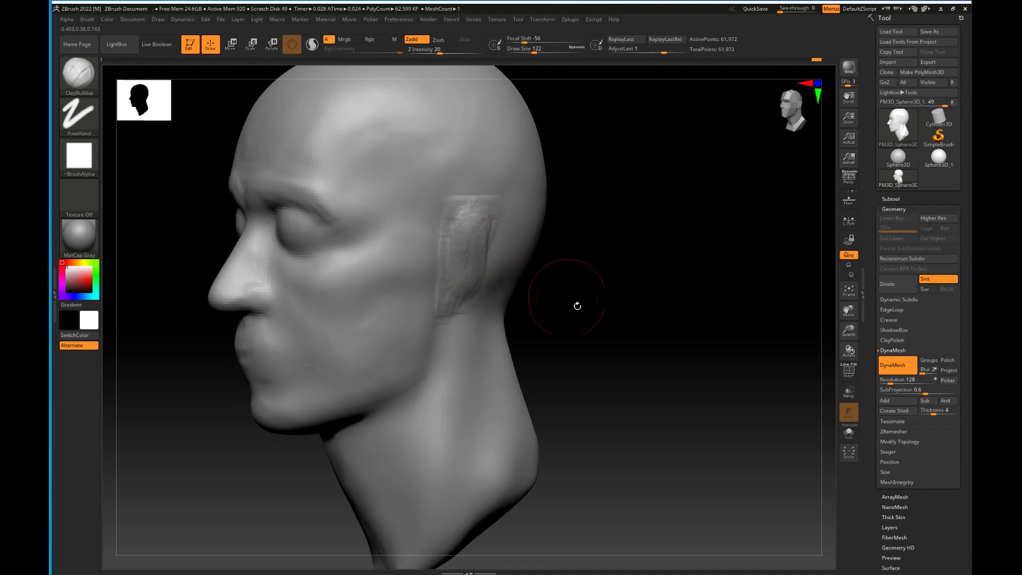
left_click_drag(559, 290, 525, 296)
Mask the blocked-out ears and invert the mask to protect the rest of the head.
mouse_move(462, 290)
left_mouse_down("ctrl")
mouse_move(469, 221)
mouse_move(487, 277)
mouse_move(442, 301)
mouse_move(497, 237)
mouse_move(490, 252)
left_mouse_up("ctrl")
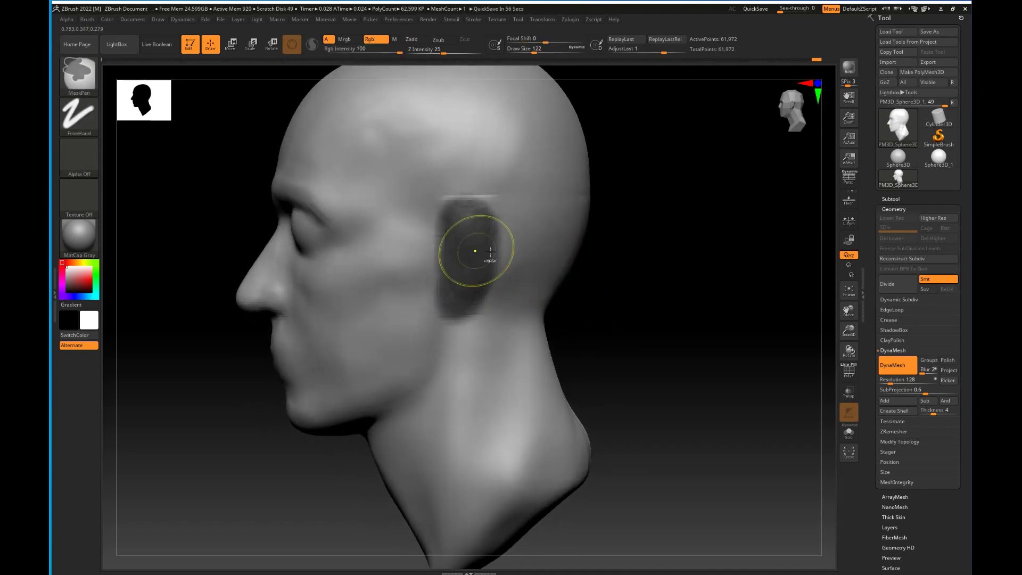
left_click(620, 318, "ctrl")
mouse_move(616, 318)
left_mouse_down()
mouse_move(645, 326)
mouse_move(614, 266)
mouse_move(598, 319)
left_mouse_up()
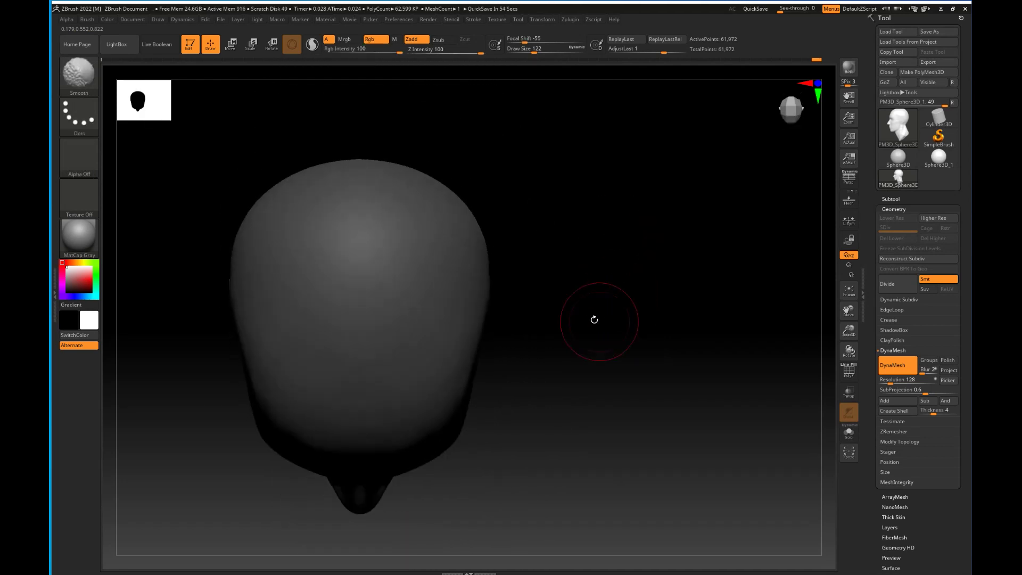
Rotate the unmasked ears outward from the sides of the head with a Transpose rotation line.
left_click(272, 45)
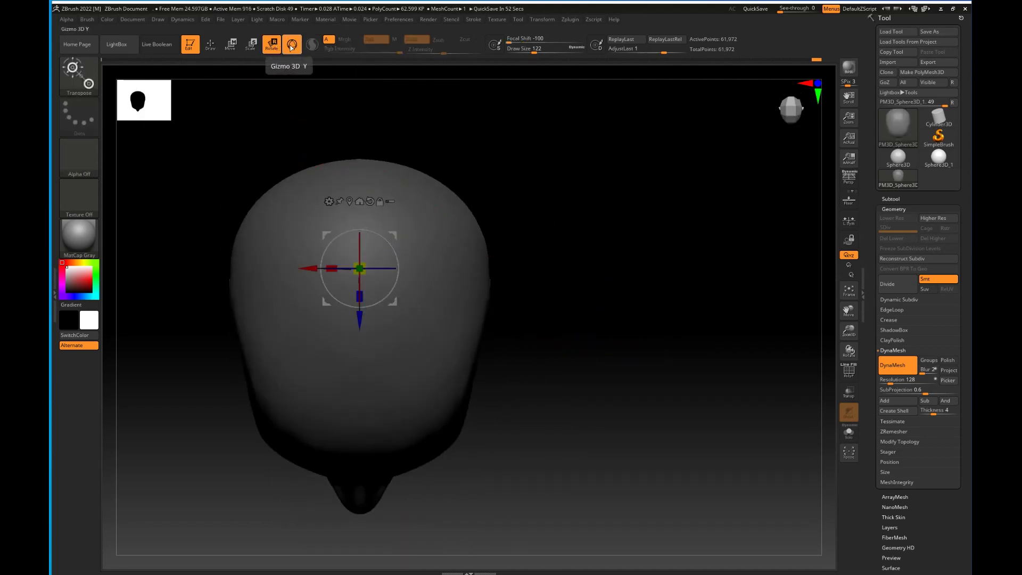
left_click(292, 44)
left_click_drag(572, 334, 566, 358)
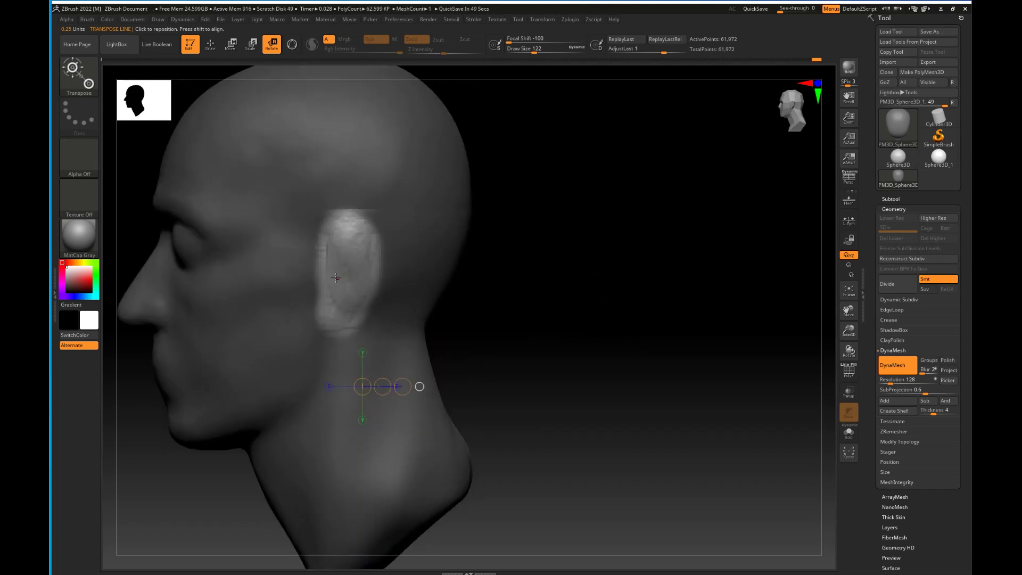
left_click_drag(325, 277, 453, 276)
mouse_move(538, 350)
left_mouse_down()
mouse_move(568, 358)
mouse_move(543, 303)
mouse_move(541, 362)
mouse_move(523, 350)
left_mouse_up()
left_click(358, 277)
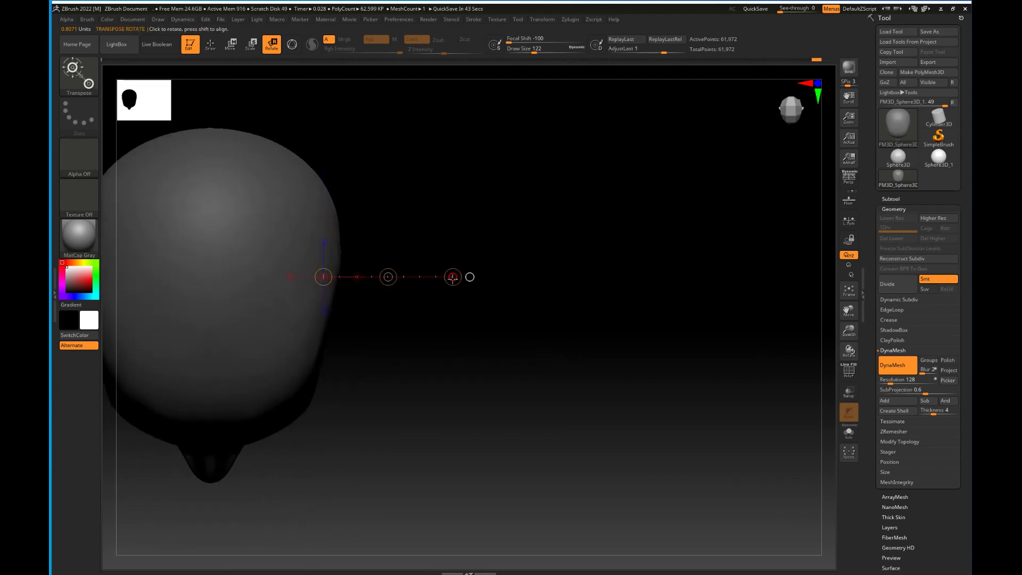
left_click_drag(452, 277, 456, 356)
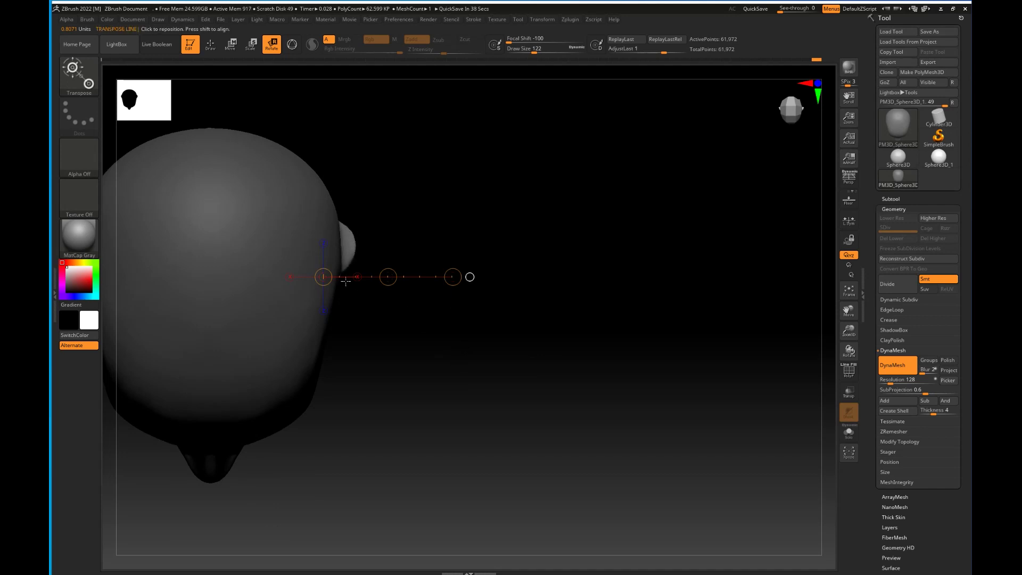
left_click_drag(382, 273, 472, 337)
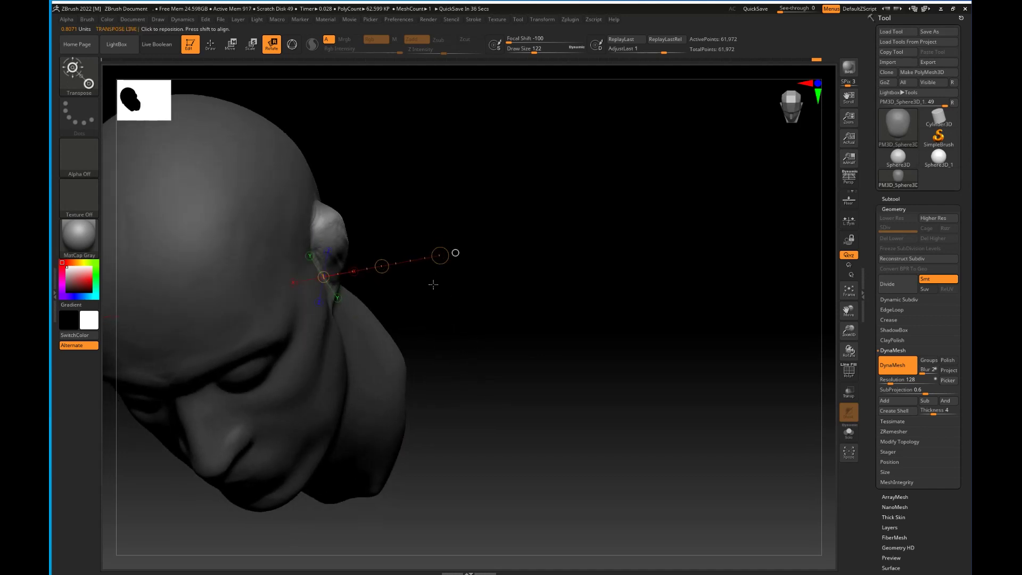
left_click_drag(444, 260, 413, 258)
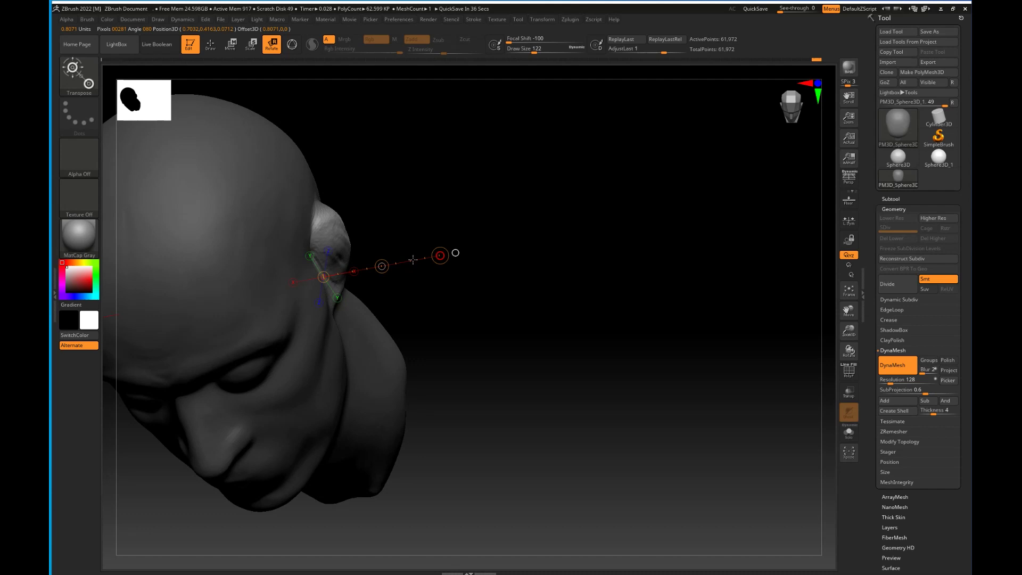
key("ctrl+z")
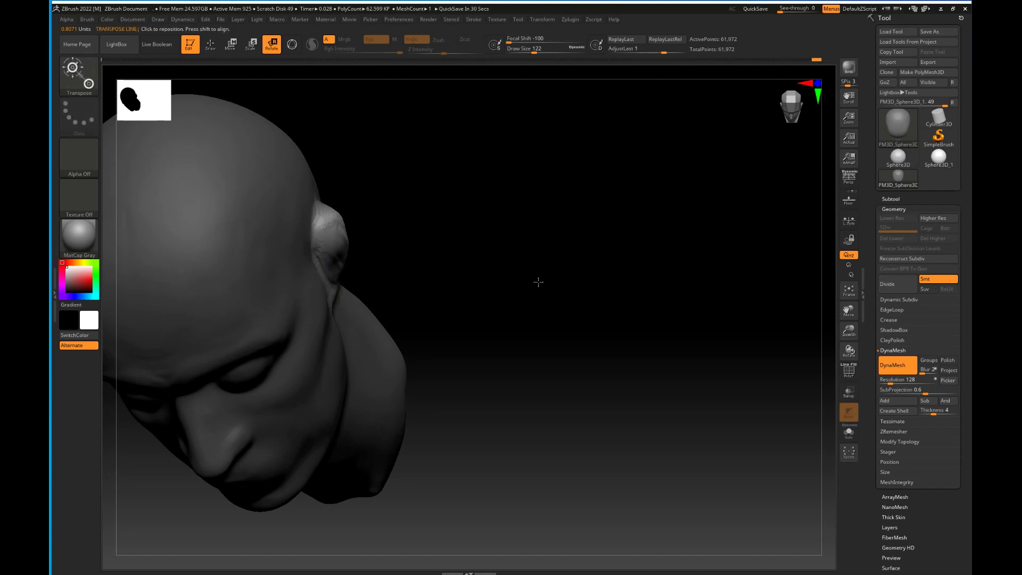
Clear the mask and adjust the outline of the ears with the Move brush.
left_click_drag(537, 281, 547, 278, "shift")
mouse_move(568, 388)
left_mouse_down("shift")
mouse_move(565, 314)
mouse_move(434, 303)
left_mouse_up("shift")
left_click(211, 45)
left_click_drag(434, 303, 586, 304, "alt")
key("b")
key("m")
key("v")
left_click_drag(468, 323, 475, 322)
left_click_drag(596, 319, 454, 317)
left_click_drag(467, 229, 468, 241)
left_click_drag(654, 320, 578, 342)
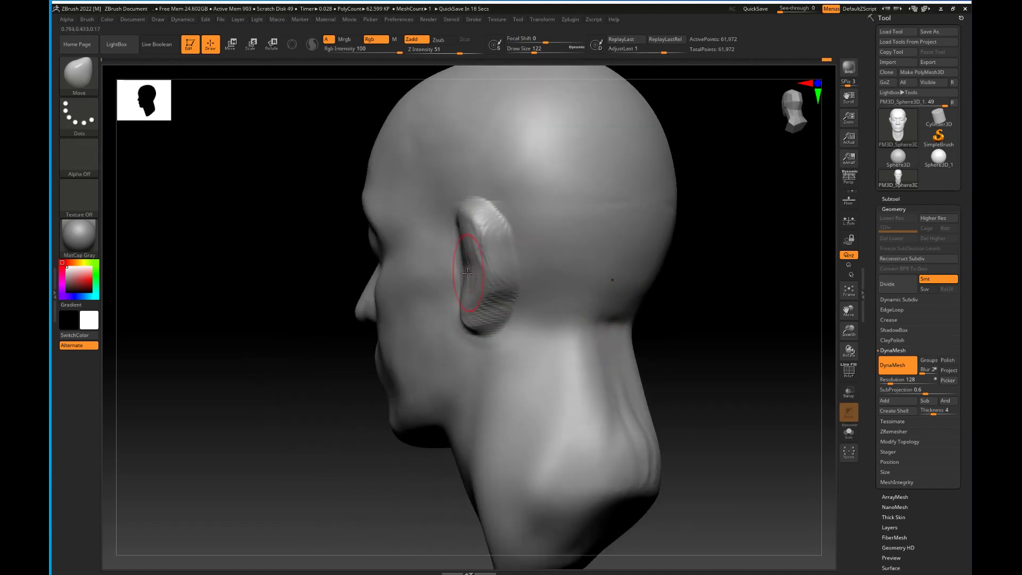
Reshape the front edge and lobe of the ears with the Move brush, and smooth the ear surface.
left_click_drag(460, 278, 478, 281)
mouse_move(496, 320)
left_mouse_down()
mouse_move(487, 314)
mouse_move(498, 336)
left_mouse_up()
mouse_move(641, 349)
left_mouse_down()
mouse_move(696, 362)
mouse_move(650, 380)
left_mouse_up()
mouse_move(476, 321)
left_mouse_down()
mouse_move(461, 330)
mouse_move(478, 297)
left_mouse_up()
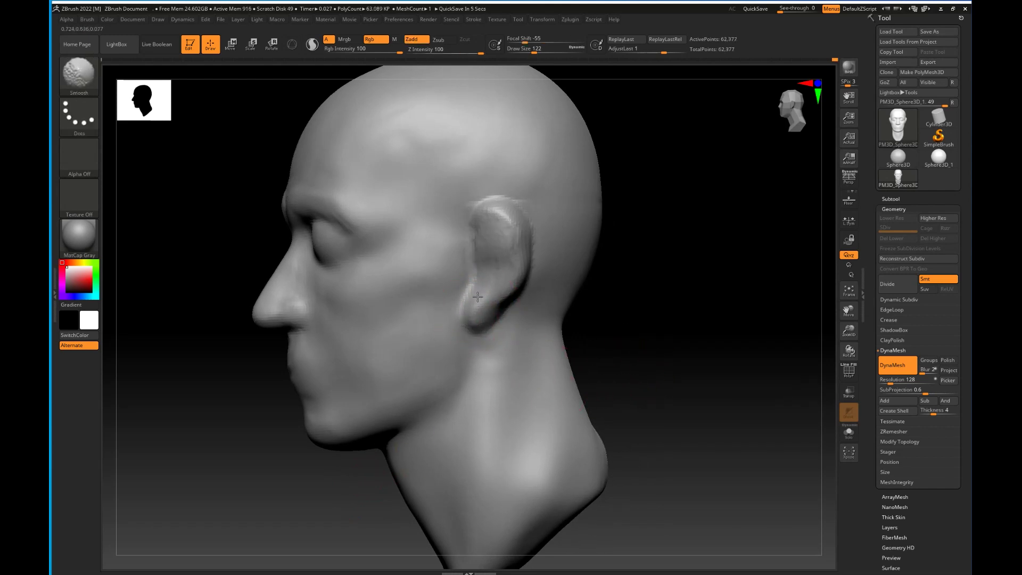
mouse_move(495, 230)
left_mouse_down("shift")
mouse_move(482, 215)
mouse_move(474, 225)
left_mouse_up("shift")
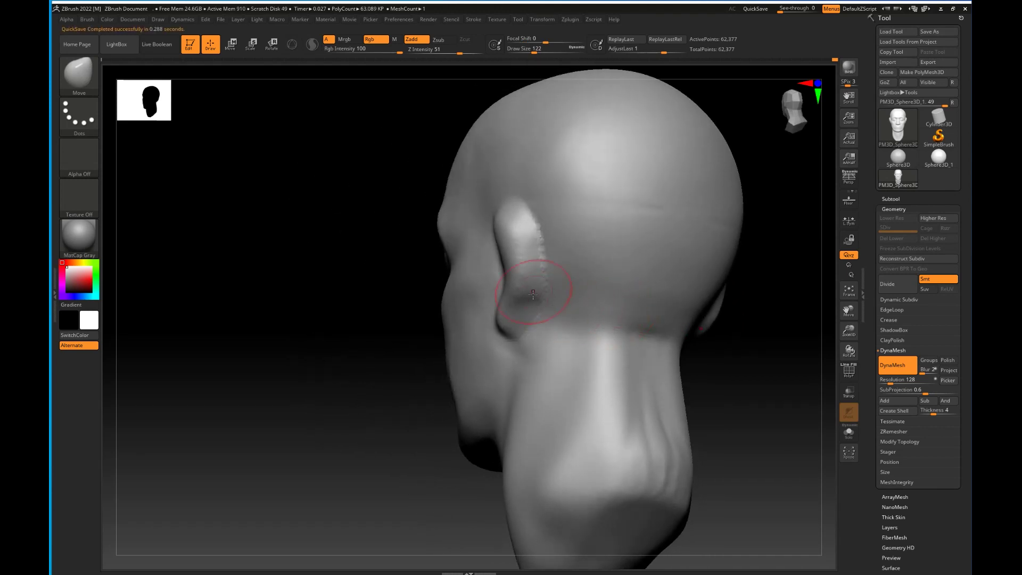
Shape the backs of the ears and the area where they meet the skull with ClayBuildup.
key("b")
key("c")
key("b")
key("bracketleft")
key("bracketleft")
key("bracketleft")
left_click_drag(517, 222, 533, 282)
right_click_drag(554, 245, 541, 248)
mouse_move(523, 221)
left_mouse_down()
mouse_move(524, 317)
mouse_move(540, 282)
mouse_move(524, 340)
mouse_move(561, 288)
left_mouse_up()
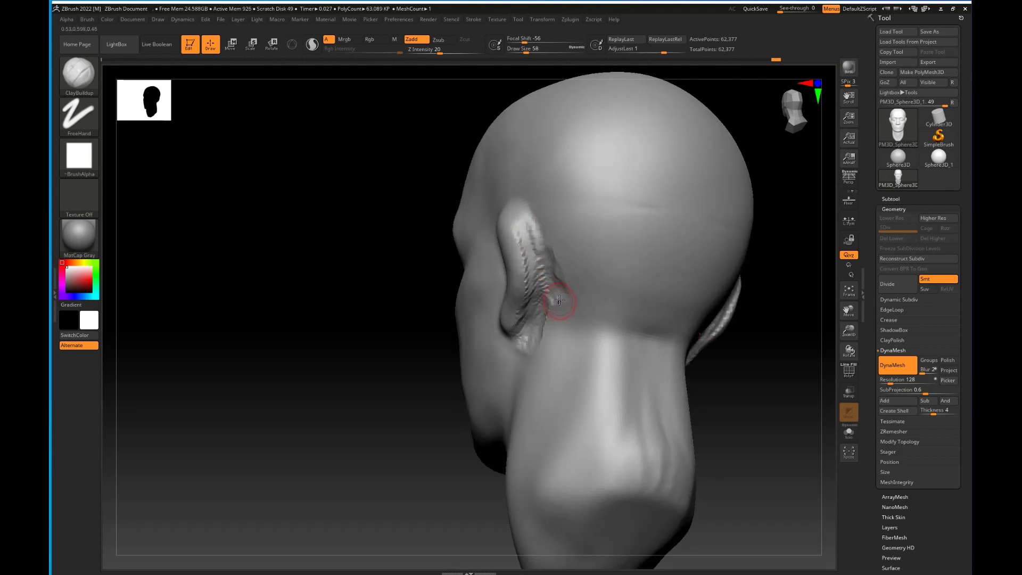
key("bracketright")
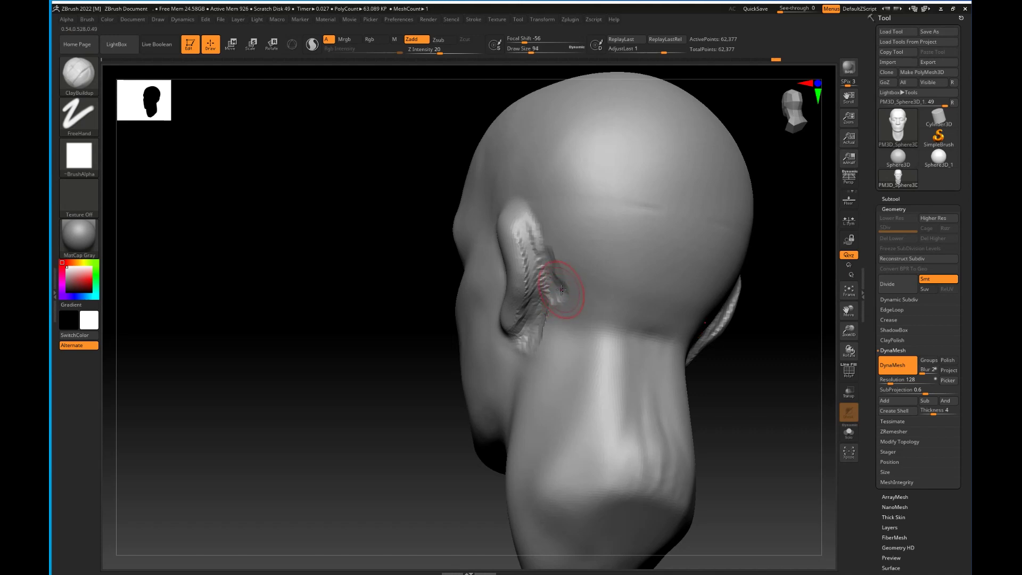
mouse_move(561, 286)
left_mouse_down()
mouse_move(548, 314)
mouse_move(549, 248)
mouse_move(543, 332)
mouse_move(537, 228)
left_mouse_up()
left_click_drag(429, 303, 524, 210)
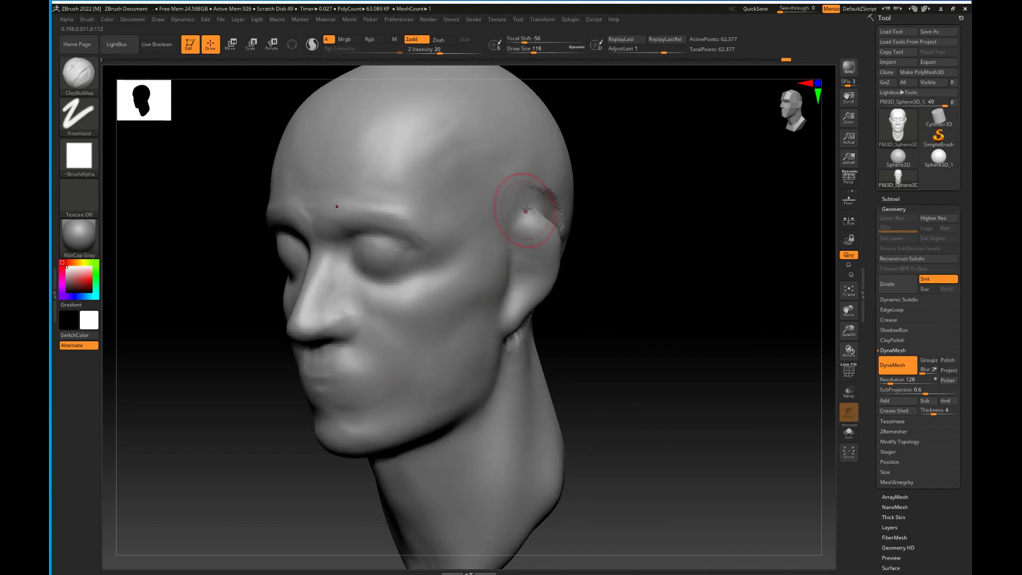
Carve the crease around the top and back of the ears with the DamStandard brush.
key("b")
key("d")
key("s")
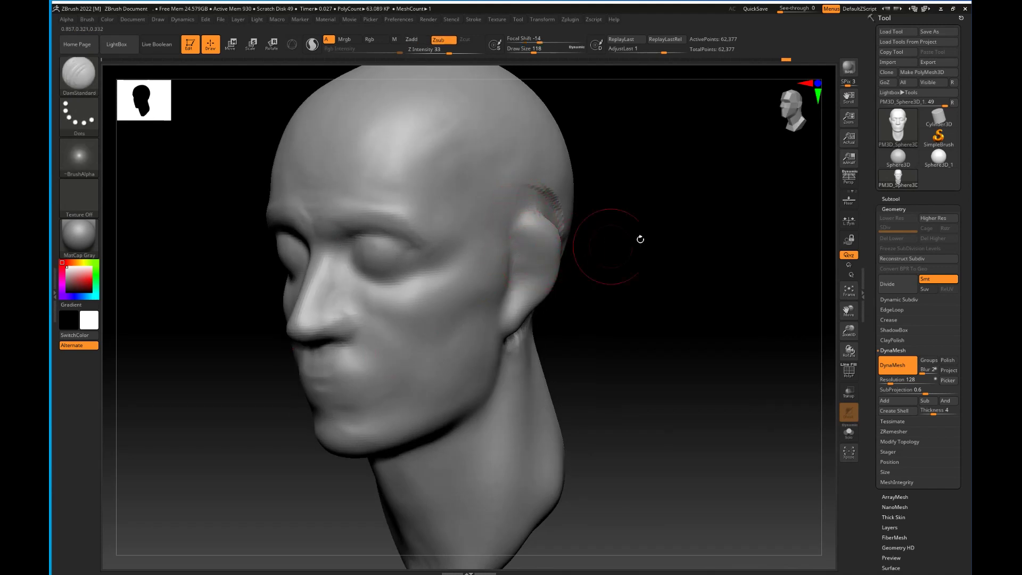
left_click_drag(611, 241, 620, 238)
left_click_drag(493, 237, 514, 231)
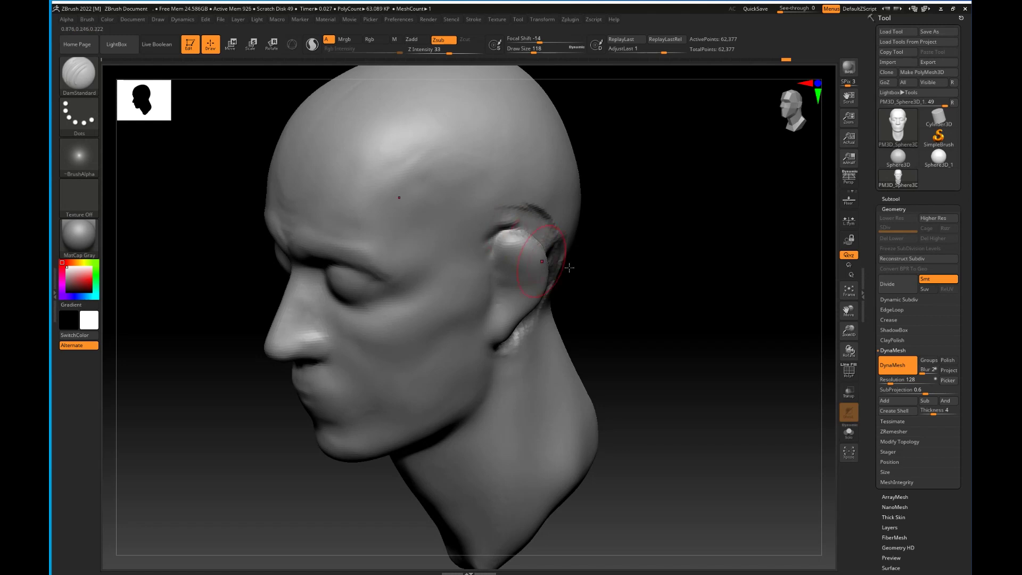
left_click_drag(638, 277, 605, 262)
mouse_move(623, 341)
left_mouse_down()
mouse_move(535, 319)
mouse_move(518, 246)
mouse_move(525, 318)
mouse_move(495, 352)
left_mouse_up()
Remesh the head with DynaMesh and smooth the area around and behind the ears.
left_click_drag(319, 341, 351, 372, "ctrl")
left_click_drag(495, 351, 535, 229, "shift")
left_click_drag(536, 304, 541, 289, "shift")
Build up the skull behind and above the ears with ClayBuildup.
key("b")
key("c")
key("b")
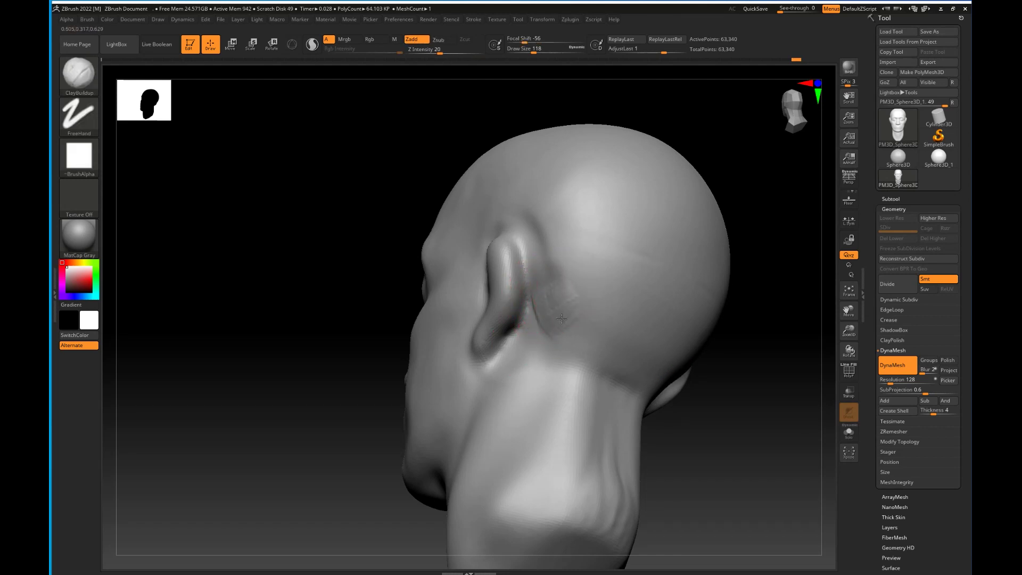
left_click_drag(737, 437, 597, 309)
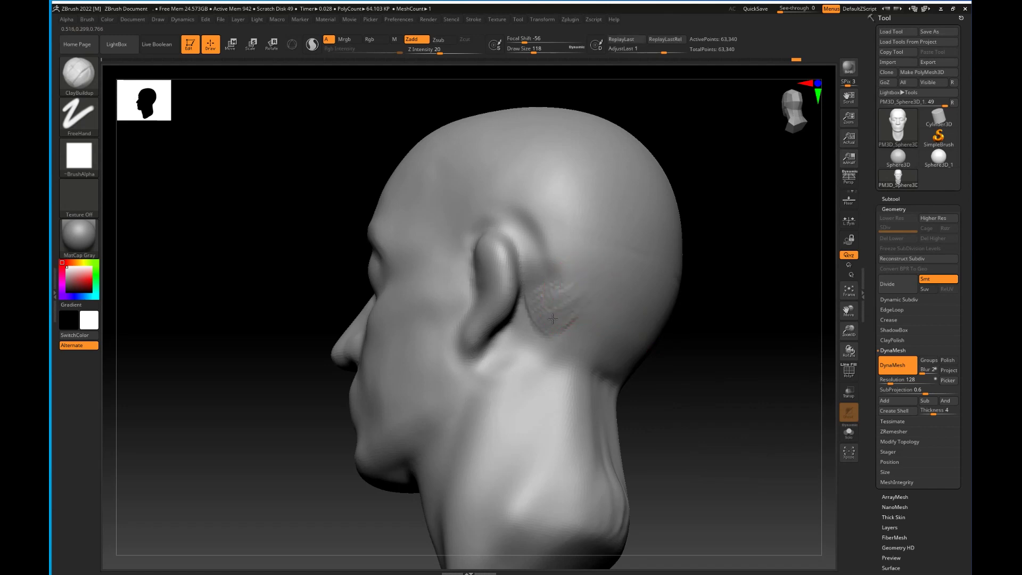
left_click_drag(550, 284, 545, 274)
left_click_drag(579, 193, 557, 248)
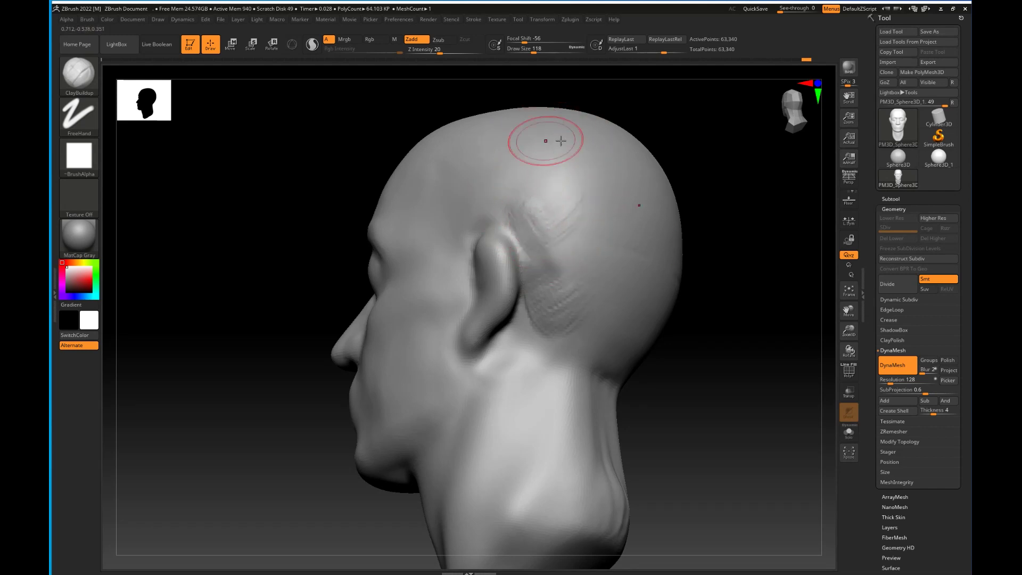
left_click_drag(678, 382, 693, 396)
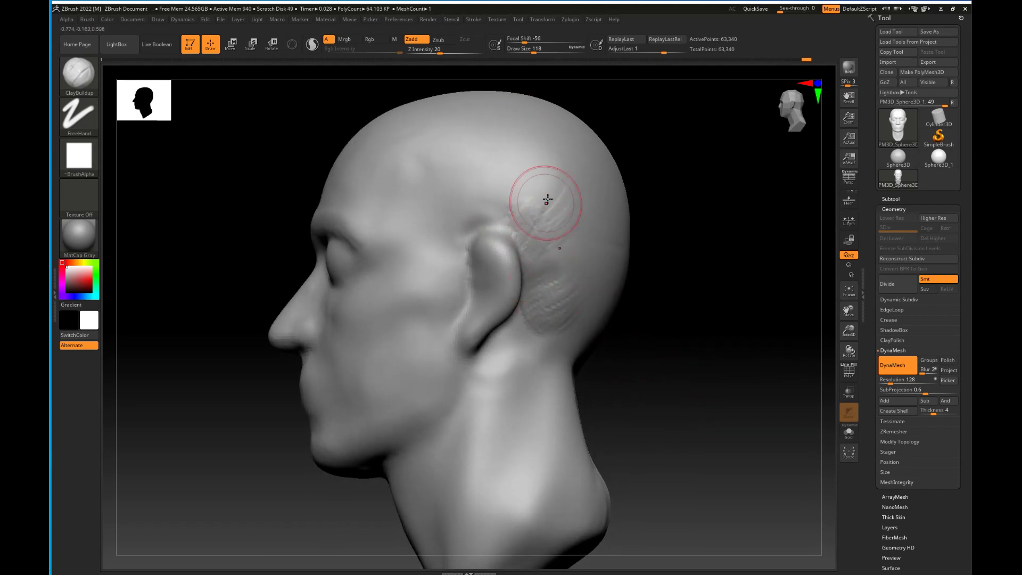
Carve the inner hollow of the ears and shape the area around the lobes with ClayBuildup.
mouse_move(477, 250)
left_mouse_down("alt")
mouse_move(464, 260)
mouse_move(467, 282)
left_mouse_up("alt")
left_click_drag(615, 349, 627, 363)
mouse_move(489, 252)
left_mouse_down("alt")
mouse_move(465, 324)
mouse_move(468, 264)
mouse_move(498, 246)
left_mouse_up("alt")
left_click_drag(469, 325, 472, 344)
Build up the jaw corner below the ears with ClayBuildup and remesh the head with DynaMesh.
left_click_drag(674, 402, 656, 298, "alt")
left_click_drag(439, 239, 438, 285)
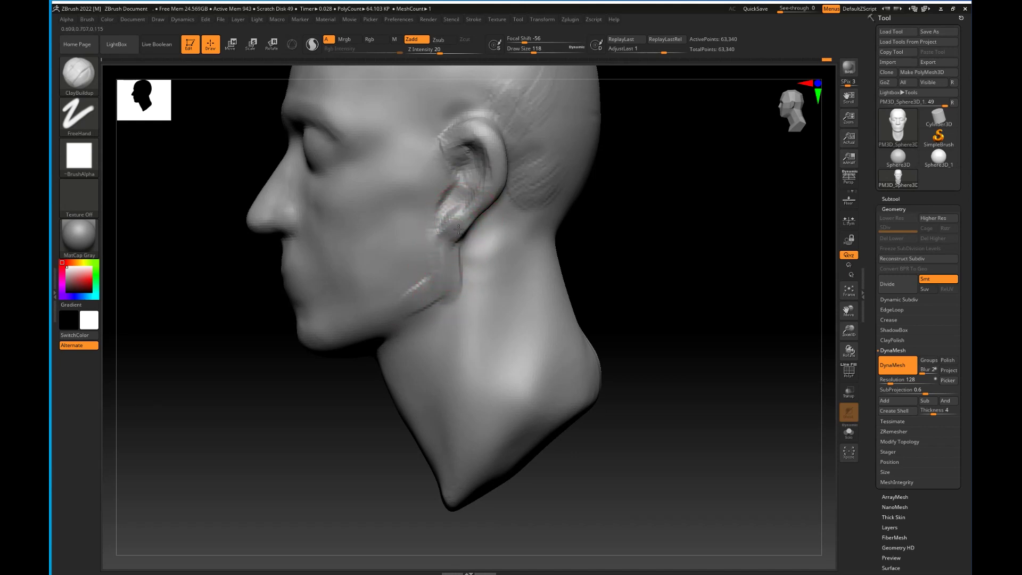
left_click_drag(684, 273, 474, 246)
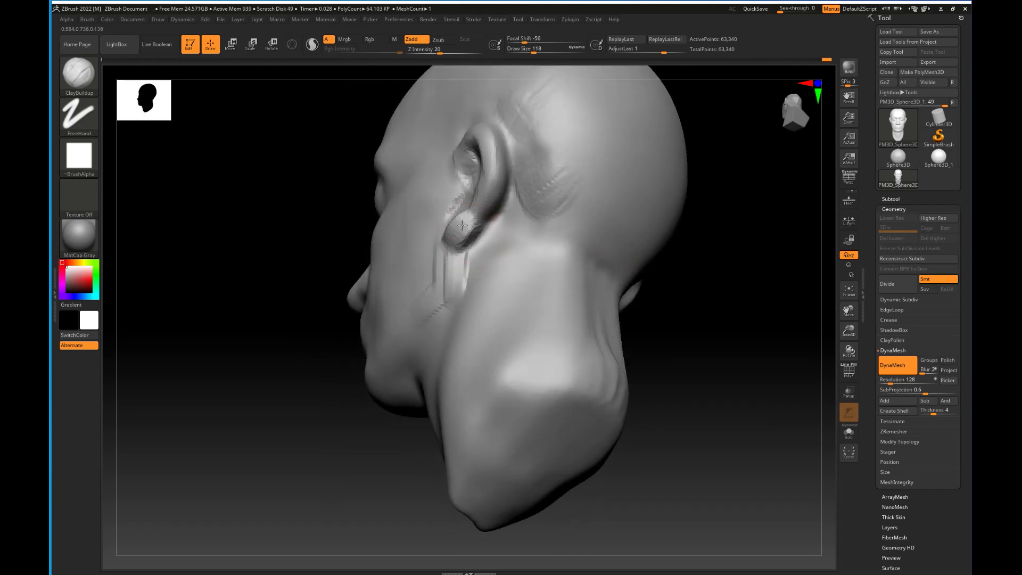
left_click_drag(274, 399, 304, 421, "ctrl")
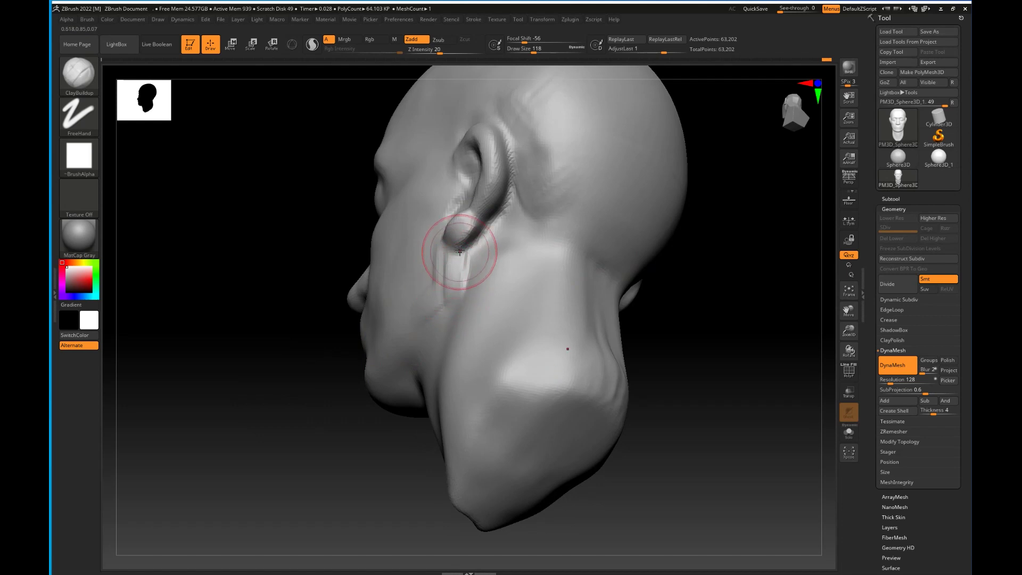
Refine the transition between the ear lobes, jaw and neck, and the front of the ears with ClayBuildup.
left_click_drag(334, 469, 444, 292)
left_click_drag(543, 269, 502, 256)
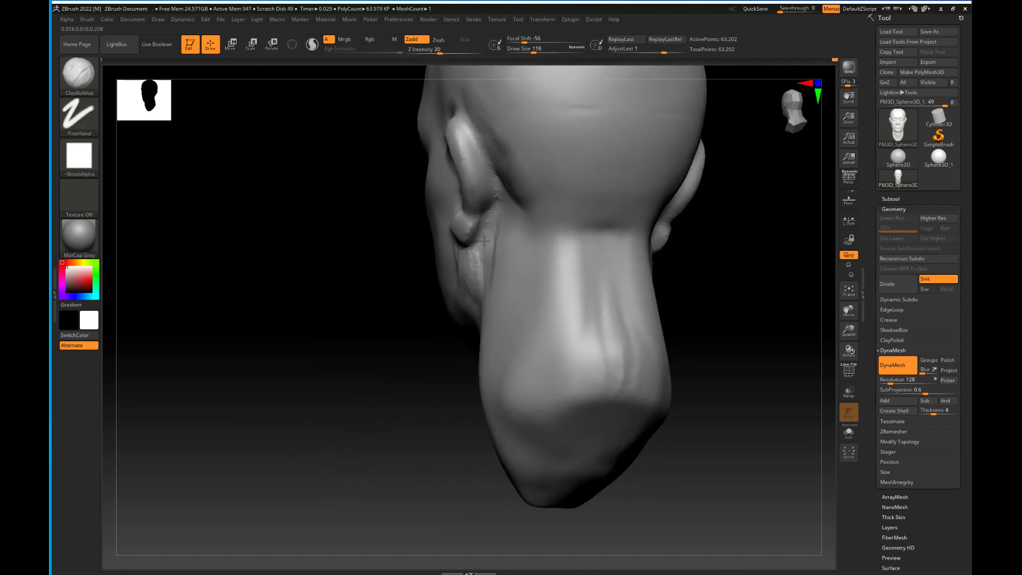
left_click_drag(487, 192, 493, 197)
left_click_drag(404, 324, 455, 198)
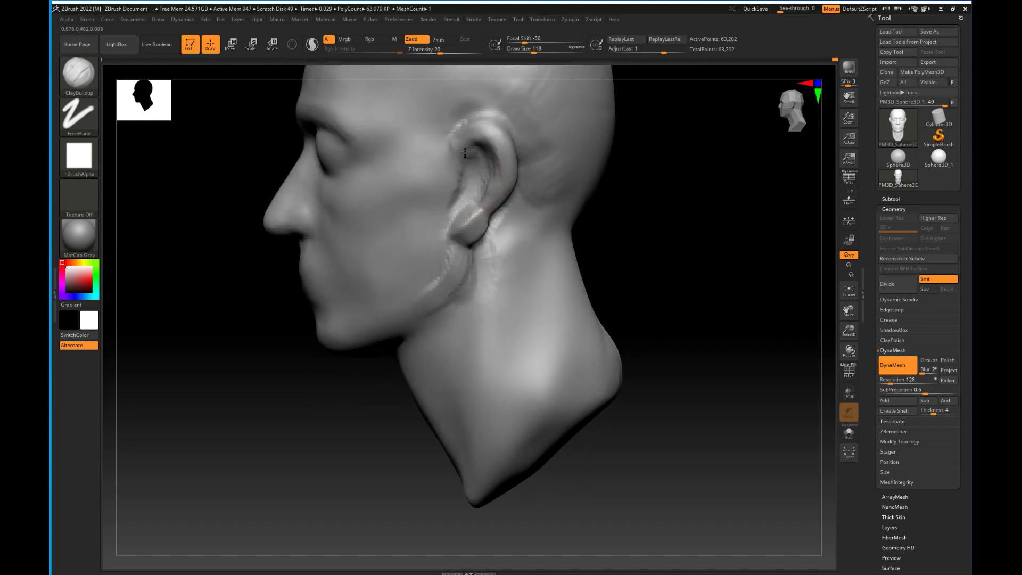
left_click_drag(633, 214, 472, 178)
mouse_move(408, 296)
left_mouse_down()
mouse_move(401, 315)
mouse_move(413, 301)
left_mouse_up()
Fill out the lower skull behind the ears with ClayBuildup at draw size 158.
mouse_move(382, 335)
left_mouse_down("alt")
mouse_move(378, 437)
mouse_move(489, 293)
mouse_move(495, 325)
left_mouse_up("alt")
left_click_drag(568, 317, 503, 322)
left_click_drag(481, 290, 485, 336)
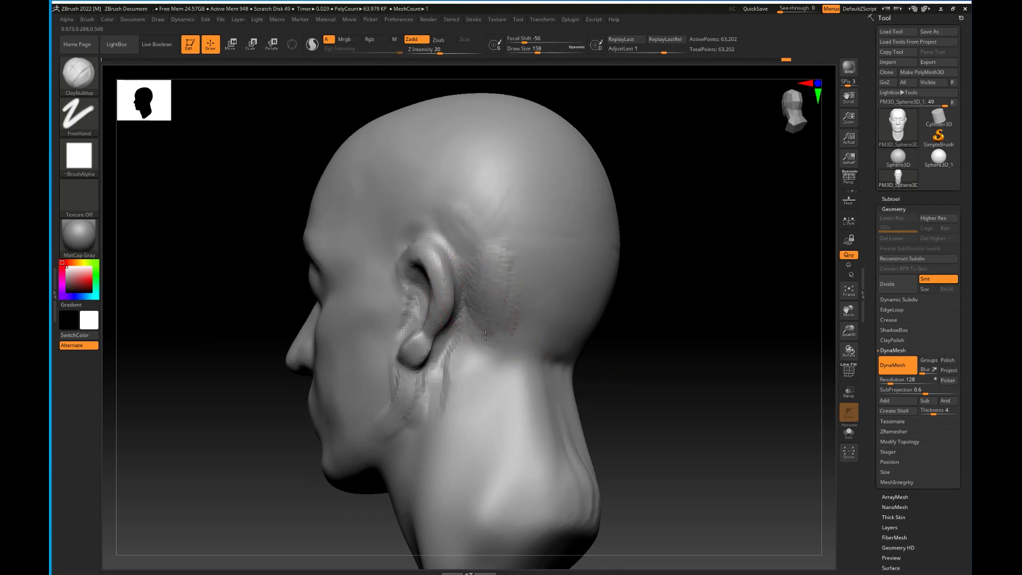
mouse_move(469, 276)
left_mouse_down()
mouse_move(474, 321)
mouse_move(453, 346)
mouse_move(480, 298)
left_mouse_up()
left_click_drag(482, 338, 485, 286)
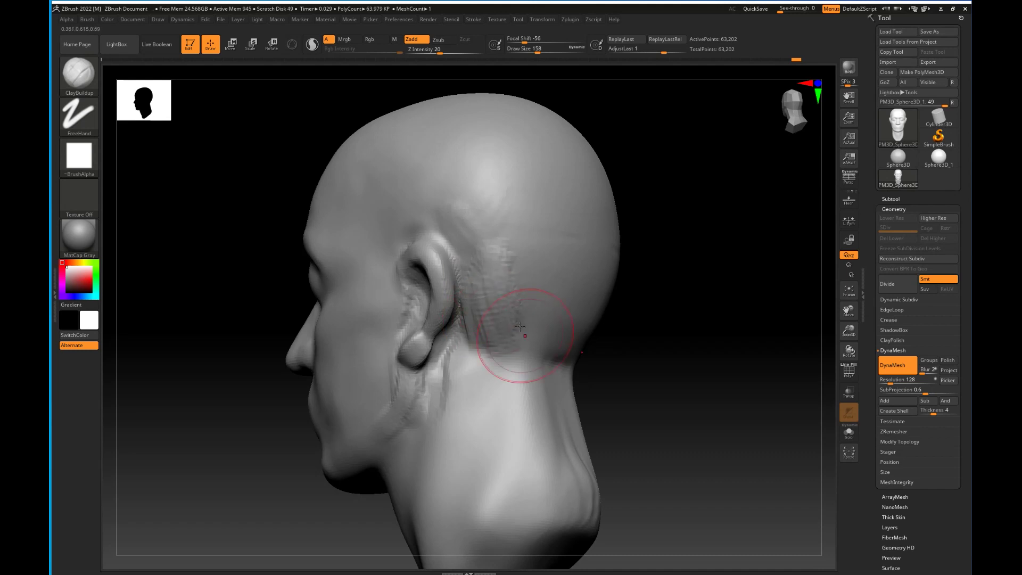
left_click_drag(511, 335, 531, 368)
Shape the lower back of the head above the neck with ClayBuildup strokes.
left_click_drag(663, 355, 648, 360, "shift")
left_click_drag(410, 388, 355, 398, "alt")
mouse_move(554, 303)
left_mouse_down()
mouse_move(556, 340)
mouse_move(566, 324)
left_mouse_up()
left_click_drag(671, 343, 696, 345)
left_click_drag(548, 259, 526, 281)
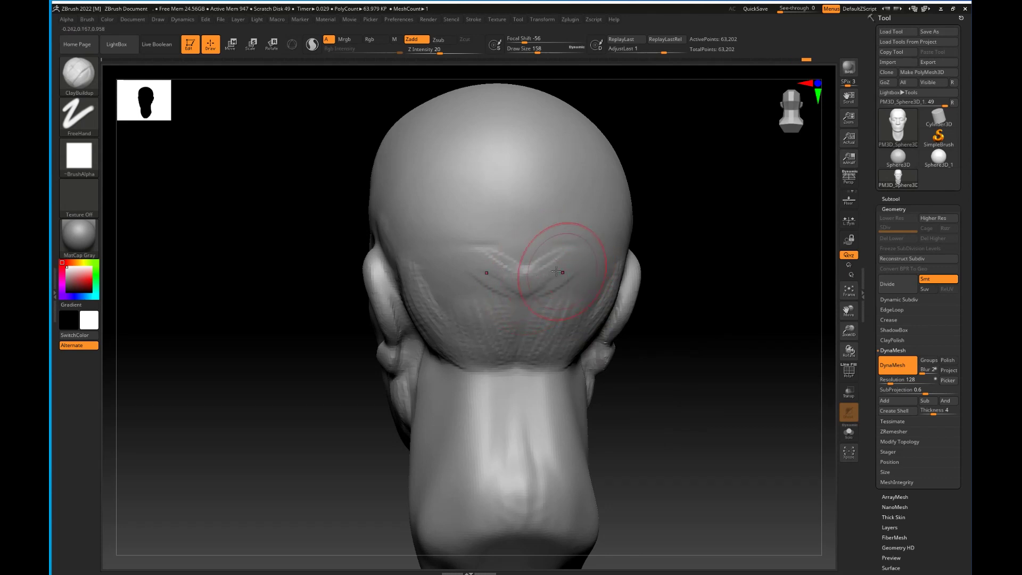
left_click_drag(677, 341, 674, 348, "shift")
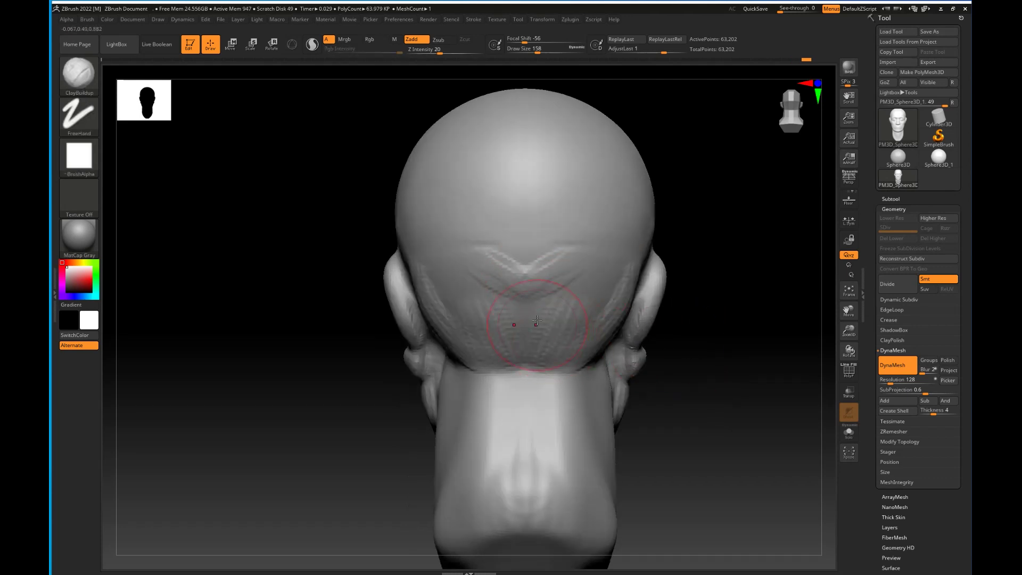
Build up the centre of the back of the head and define the planes toward the crown.
mouse_move(543, 304)
left_mouse_down()
mouse_move(555, 276)
mouse_move(537, 263)
left_mouse_up()
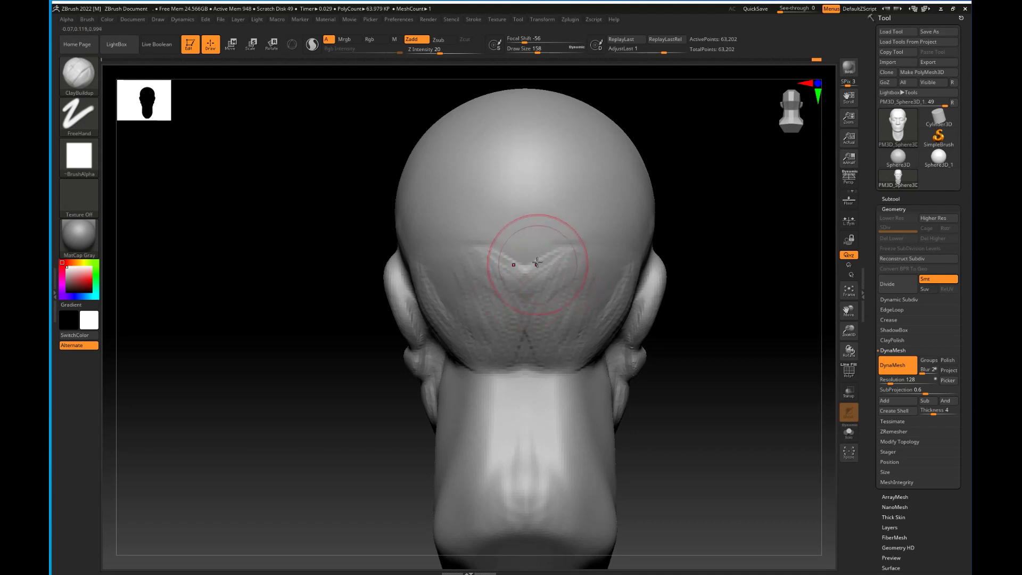
mouse_move(525, 151)
left_mouse_down()
mouse_move(575, 156)
mouse_move(562, 158)
mouse_move(604, 221)
left_mouse_up()
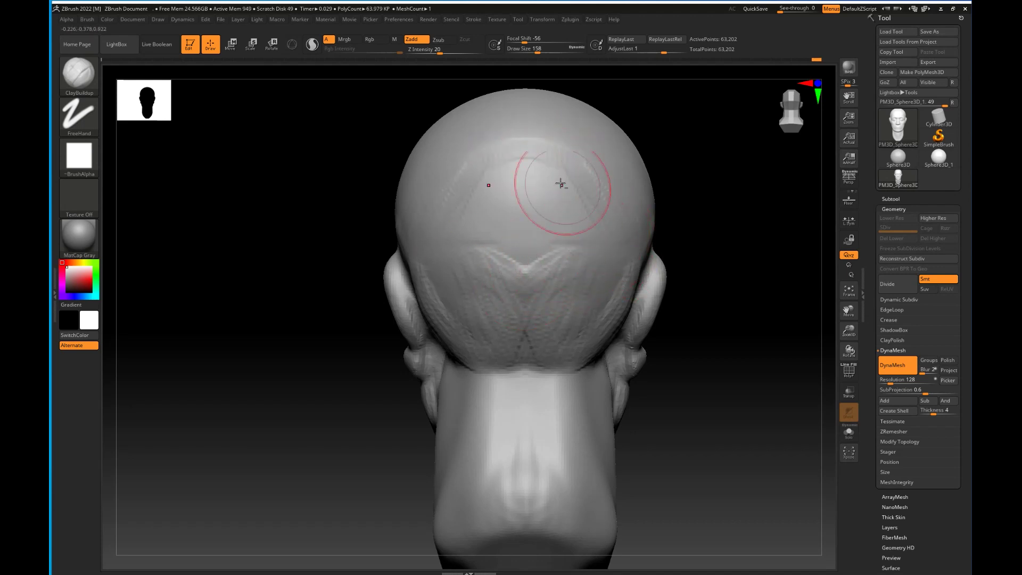
mouse_move(533, 148)
left_mouse_down("alt")
mouse_move(530, 91)
mouse_move(526, 155)
left_mouse_up("alt")
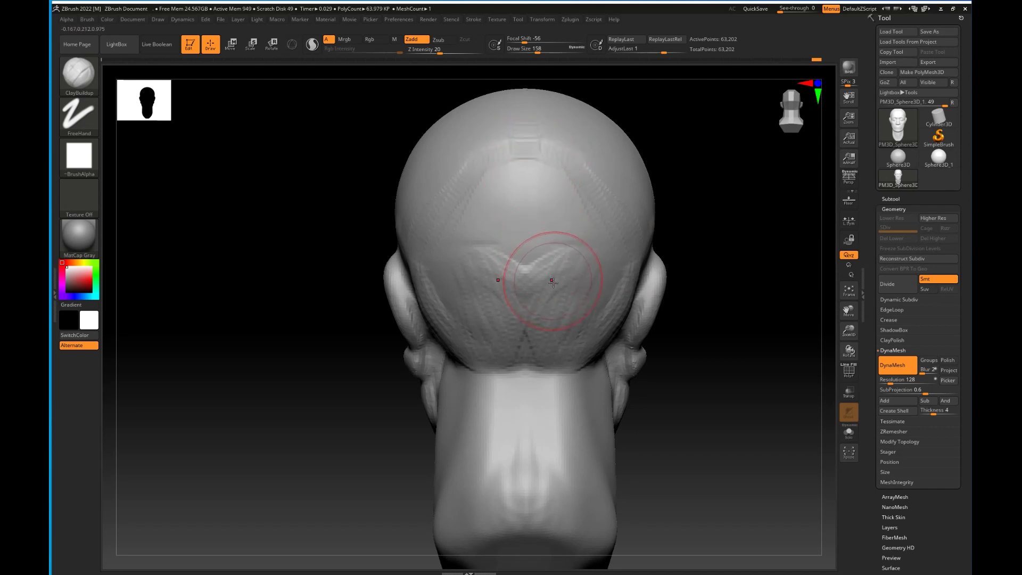
mouse_move(577, 252)
left_mouse_down()
mouse_move(529, 270)
mouse_move(604, 307)
left_mouse_up()
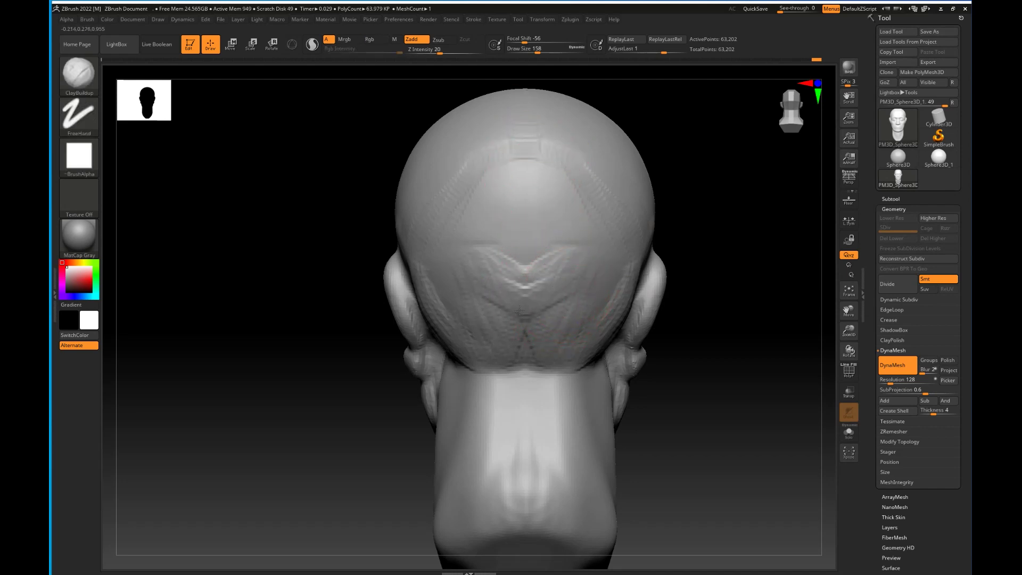
Smooth the clay strokes on the back and sides of the skull and around the ears.
left_click_drag(721, 340, 567, 343)
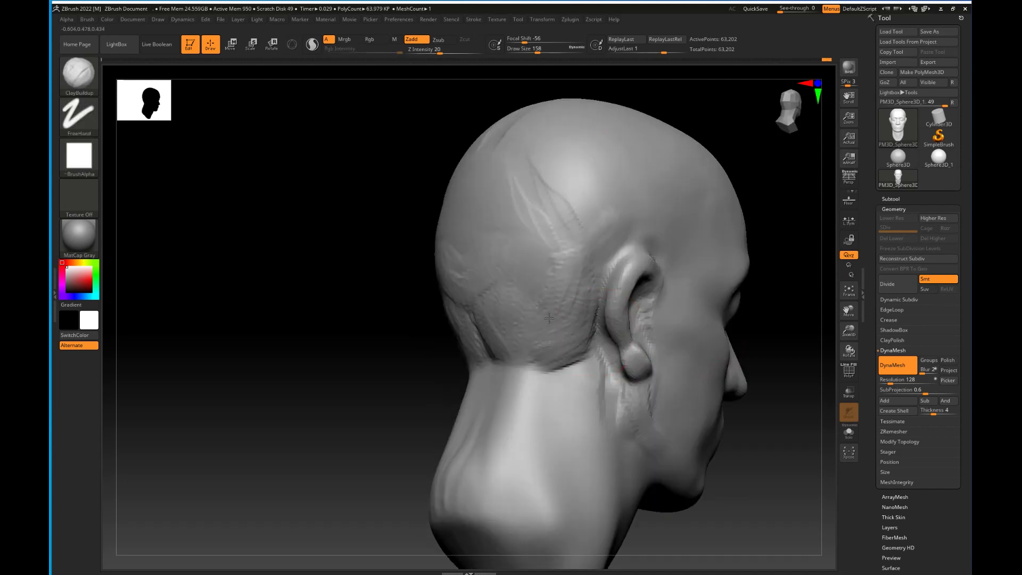
mouse_move(578, 255)
left_mouse_down("shift")
mouse_move(564, 346)
mouse_move(518, 189)
mouse_move(620, 368)
left_mouse_up("shift")
mouse_move(564, 394)
left_mouse_down()
mouse_move(452, 401)
mouse_move(605, 388)
mouse_move(468, 251)
mouse_move(390, 293)
left_mouse_up()
left_click_drag(548, 317, 594, 337)
Carve the crease where the back of the ear meets the skull with DamStandard at draw size 90.
key("b")
key("d")
key("s")
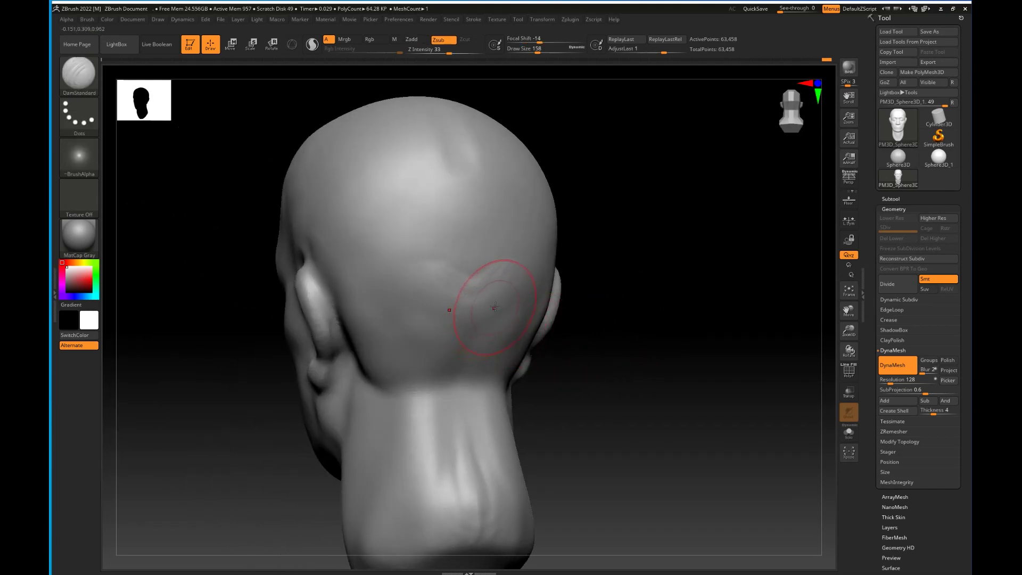
key("bracketleft")
key("bracketleft")
key("bracketleft")
mouse_move(664, 322)
left_mouse_down()
mouse_move(655, 321)
mouse_move(698, 318)
left_mouse_up()
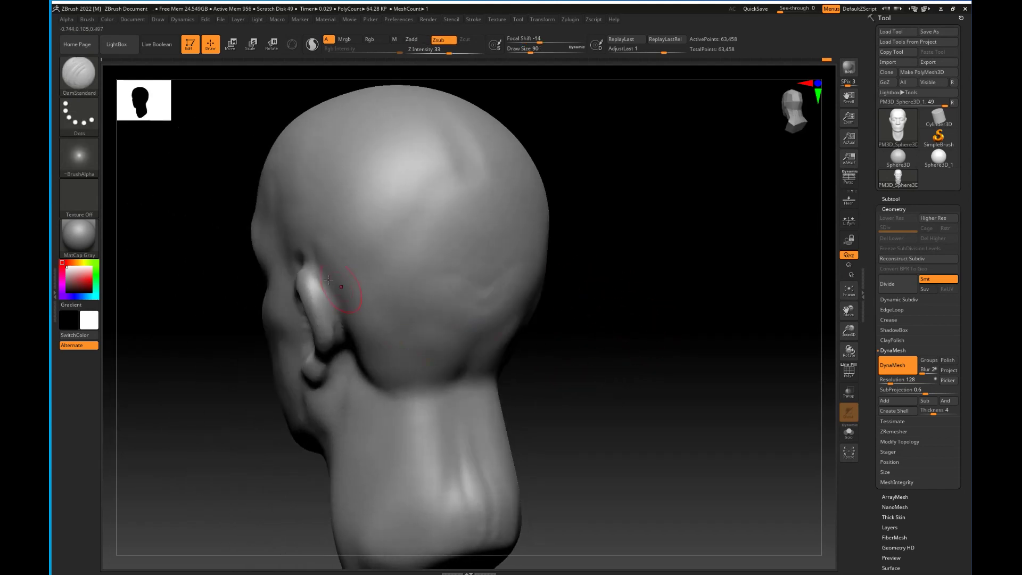
left_click_drag(324, 293, 311, 270)
mouse_move(554, 359)
left_mouse_down()
mouse_move(595, 365)
mouse_move(595, 448)
left_mouse_up()
mouse_move(411, 306)
left_mouse_down()
mouse_move(495, 337)
mouse_move(454, 327)
mouse_move(448, 351)
left_mouse_up()
Reshape the front edge and lower part of the ear with the Move brush at draw size 90.
key("b")
key("m")
key("v")
left_click_drag(564, 340, 462, 355)
mouse_move(451, 317)
left_mouse_down()
mouse_move(456, 304)
mouse_move(434, 282)
left_mouse_up()
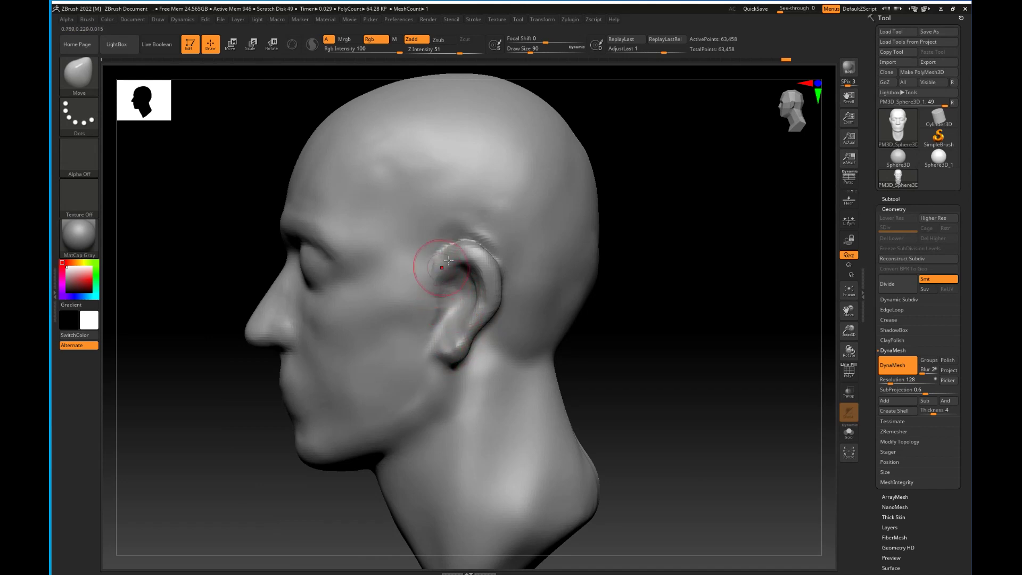
mouse_move(455, 268)
left_mouse_down()
mouse_move(449, 261)
mouse_move(476, 270)
left_mouse_up()
left_click_drag(456, 326, 439, 310)
Remesh the head with DynaMesh and smooth the surface in front of and above the ear.
left_click_drag(641, 371, 650, 384, "ctrl")
left_click_drag(448, 287, 441, 311, "shift")
left_click_drag(453, 247, 469, 243, "shift")
left_click_drag(675, 368, 668, 413, "shift")
Adjust the side contours of the skull from front and back with the Move brush at draw size 274.
left_click_drag(539, 213, 506, 171)
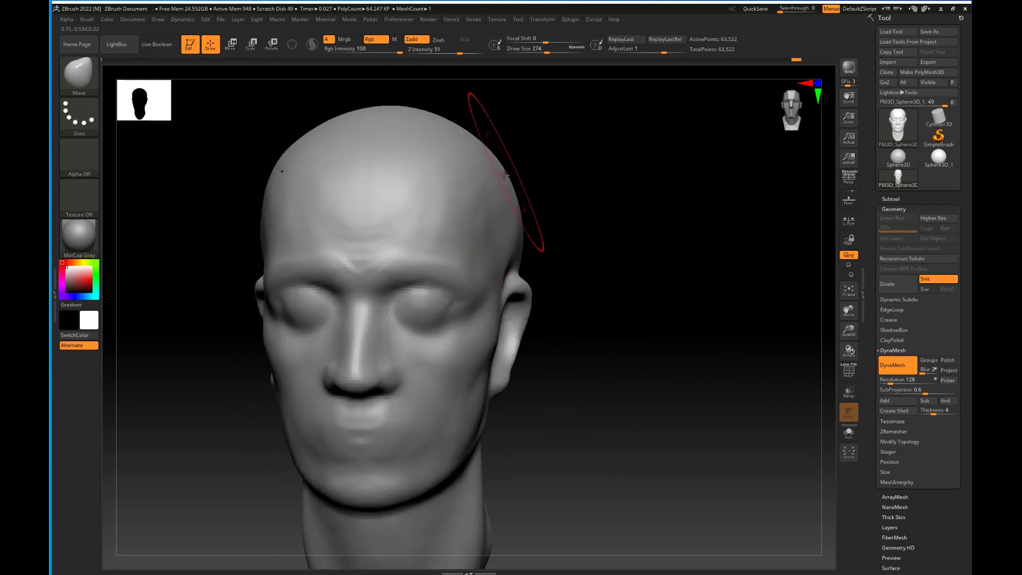
mouse_move(562, 238)
left_mouse_down()
mouse_move(575, 228)
mouse_move(527, 234)
left_mouse_up()
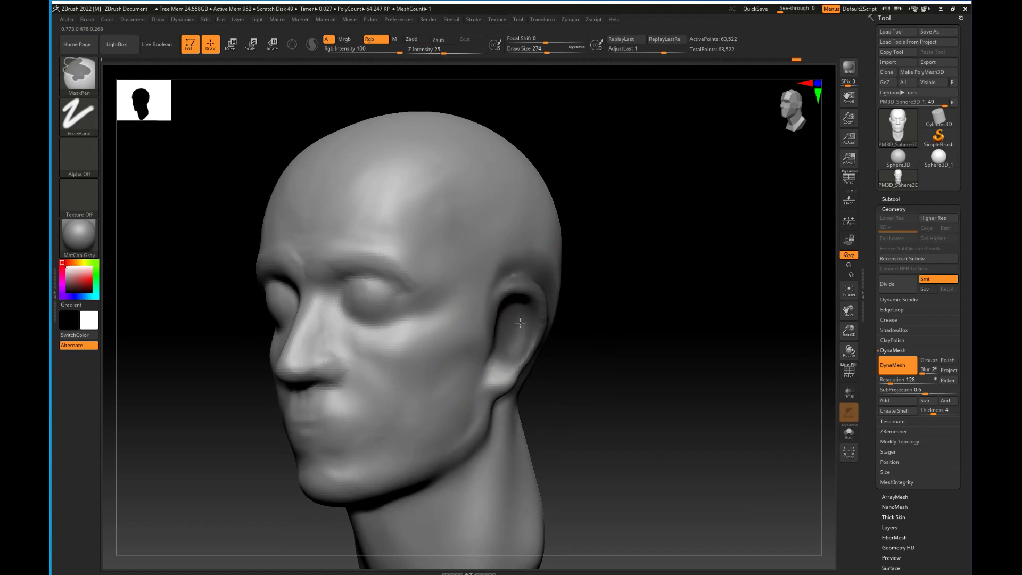
left_click_drag(533, 174, 535, 175)
mouse_move(580, 186)
left_mouse_down("shift")
mouse_move(586, 198)
mouse_move(539, 223)
mouse_move(534, 211)
left_mouse_up("shift")
left_click_drag(633, 226, 517, 265)
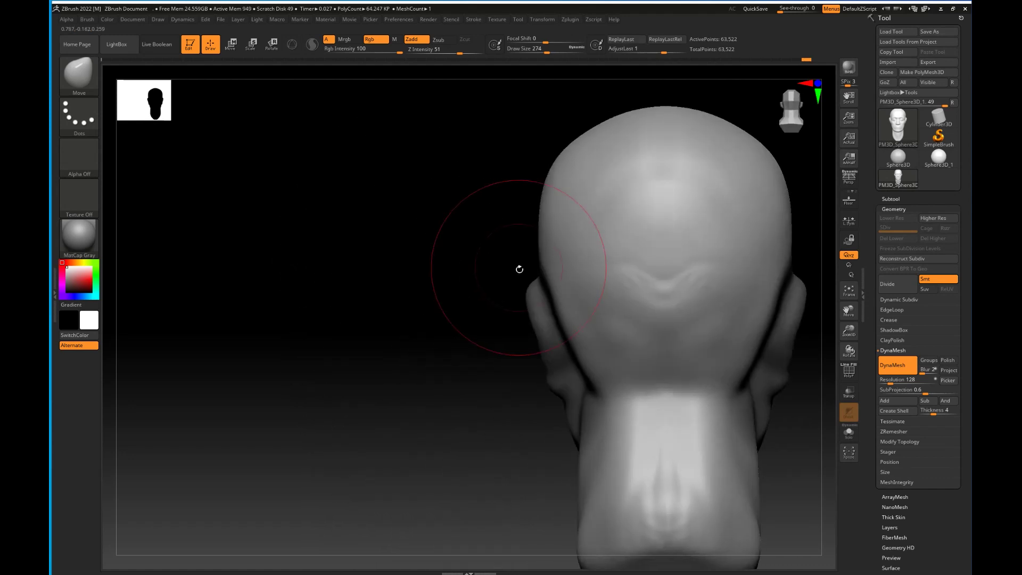
left_click_drag(579, 366, 587, 384)
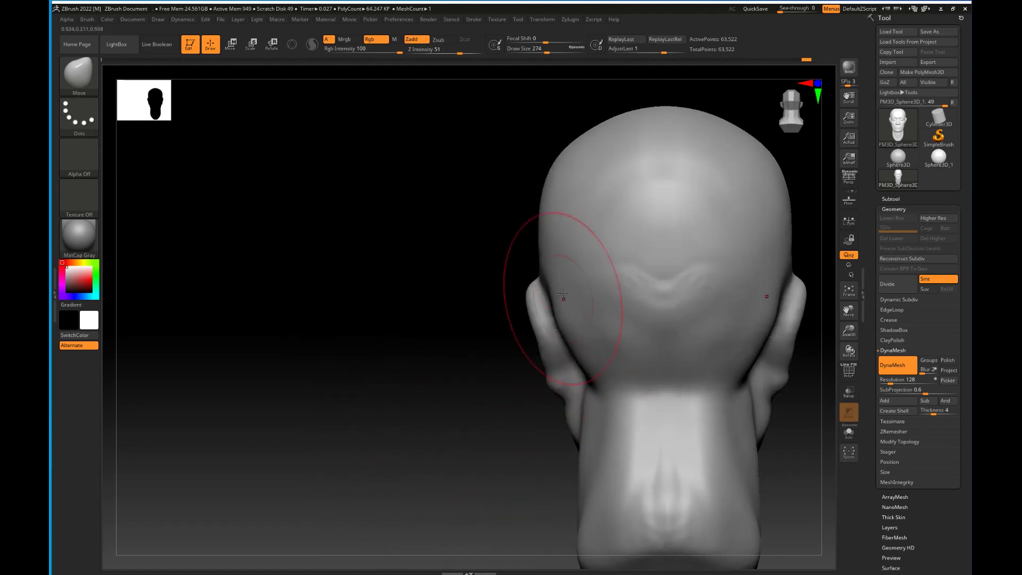
left_click_drag(541, 269, 545, 268)
left_click_drag(551, 228, 555, 226)
left_click_drag(415, 266, 476, 291, "shift")
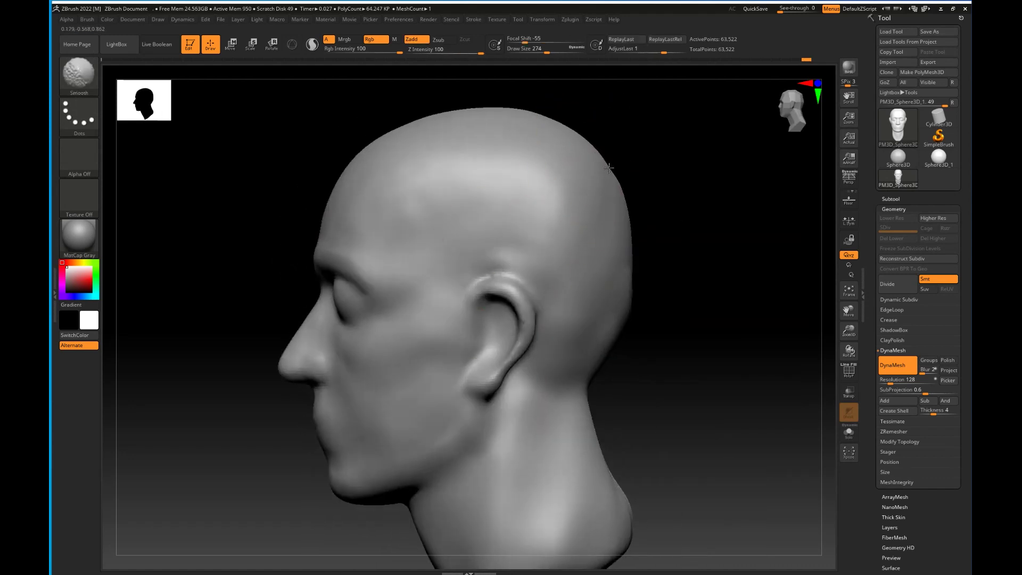
Refine the head's outline from several angles with the Move brush and smooth the adjusted areas.
left_click_drag(678, 377, 680, 288, "alt")
mouse_move(536, 337)
left_mouse_down("shift")
mouse_move(551, 452)
mouse_move(524, 433)
left_mouse_up("shift")
mouse_move(418, 370)
left_mouse_down("shift")
mouse_move(353, 324)
mouse_move(342, 301)
left_mouse_up("shift")
left_click_drag(665, 283, 713, 279)
left_click_drag(595, 259, 653, 448, "alt")
mouse_move(581, 216)
left_mouse_down()
mouse_move(547, 306)
mouse_move(468, 311)
left_mouse_up()
left_click_drag(450, 206, 455, 197)
left_click_drag(400, 262, 379, 251, "shift")
mouse_move(623, 319)
left_mouse_down("shift")
mouse_move(648, 311)
mouse_move(611, 321)
mouse_move(607, 347)
mouse_move(642, 342)
left_mouse_up("shift")
Build up the cheekbones, nasolabial area, brows and mouth surround with ClayBuildup at draw size 122.
key("b")
key("c")
key("b")
mouse_move(445, 319)
left_mouse_down()
mouse_move(448, 301)
mouse_move(489, 294)
mouse_move(480, 292)
mouse_move(462, 334)
mouse_move(437, 320)
mouse_move(471, 299)
mouse_move(448, 343)
mouse_move(393, 319)
mouse_move(433, 354)
mouse_move(438, 380)
left_mouse_up()
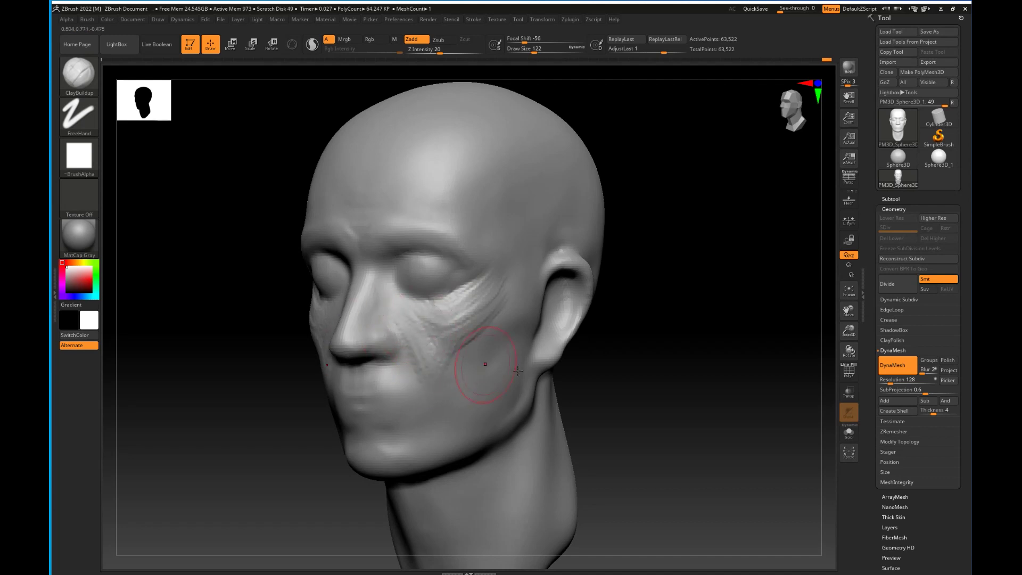
left_click_drag(622, 359, 577, 381, "shift")
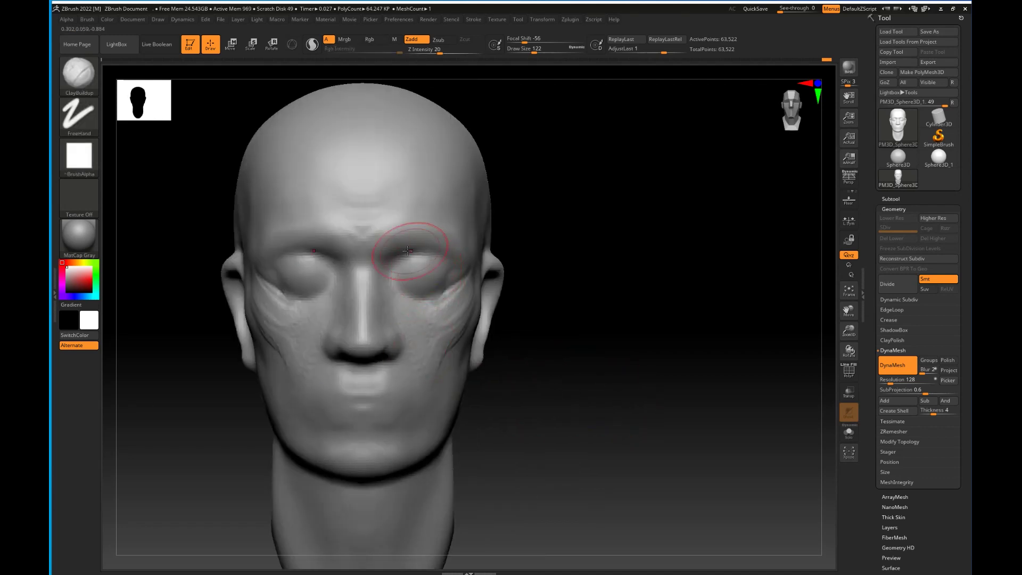
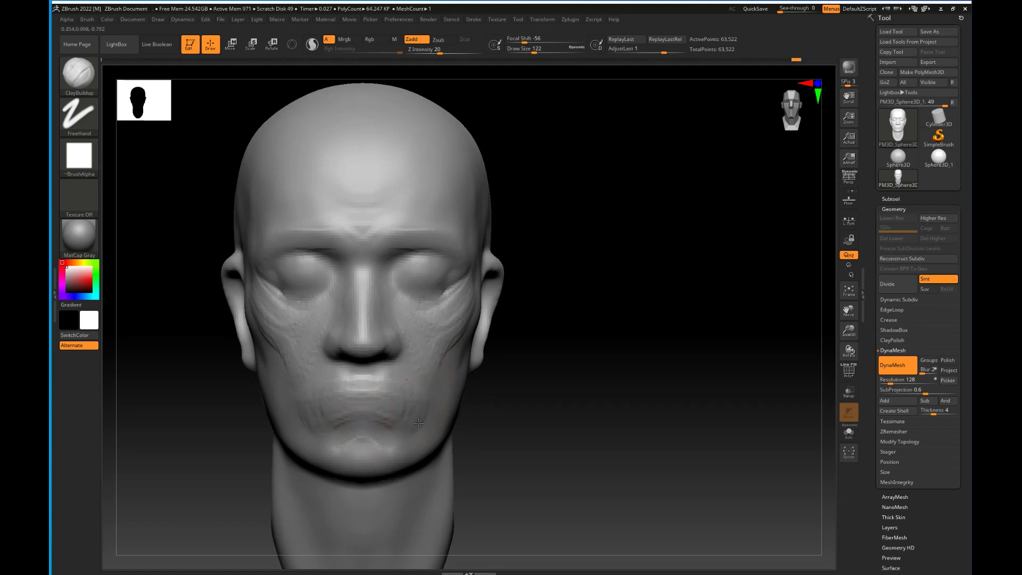
mouse_move(487, 406)
left_mouse_down()
mouse_move(571, 333)
mouse_move(626, 365)
mouse_move(607, 360)
left_mouse_up()
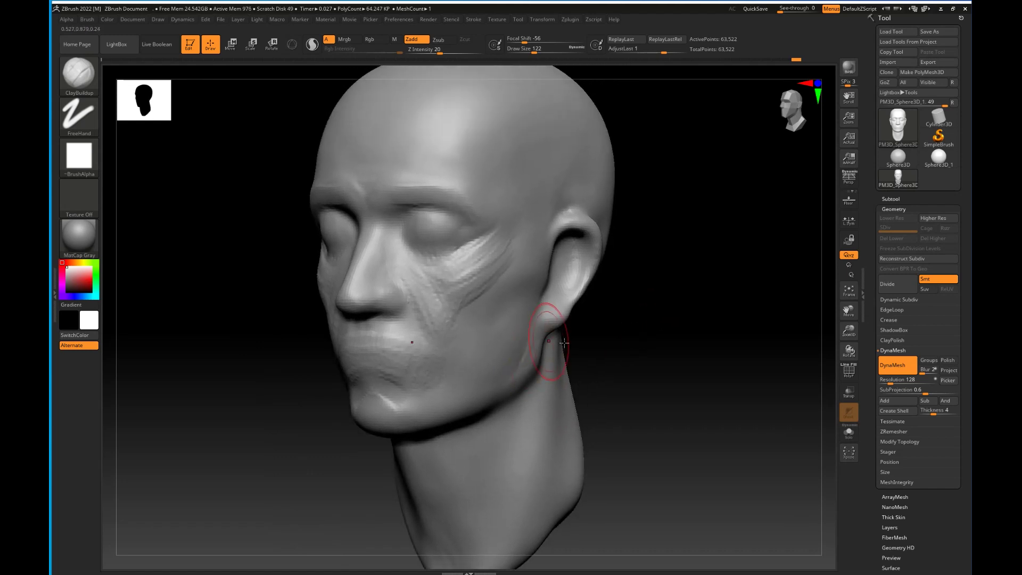
Add ClayBuildup strokes at the jaw angle below the ear and on the neck beneath the jaw.
right_click_drag(563, 342, 548, 335)
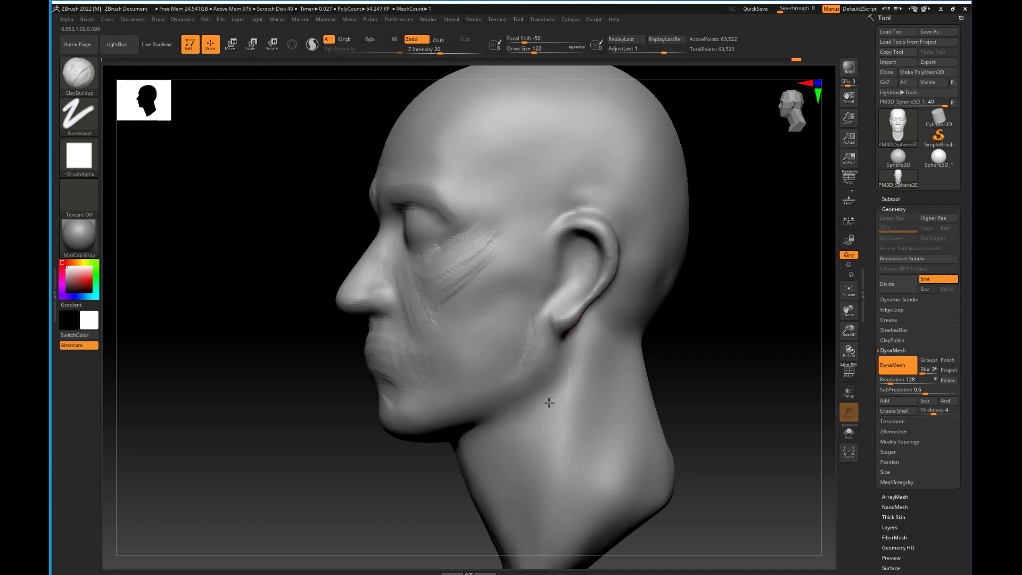
left_click_drag(479, 437, 481, 426)
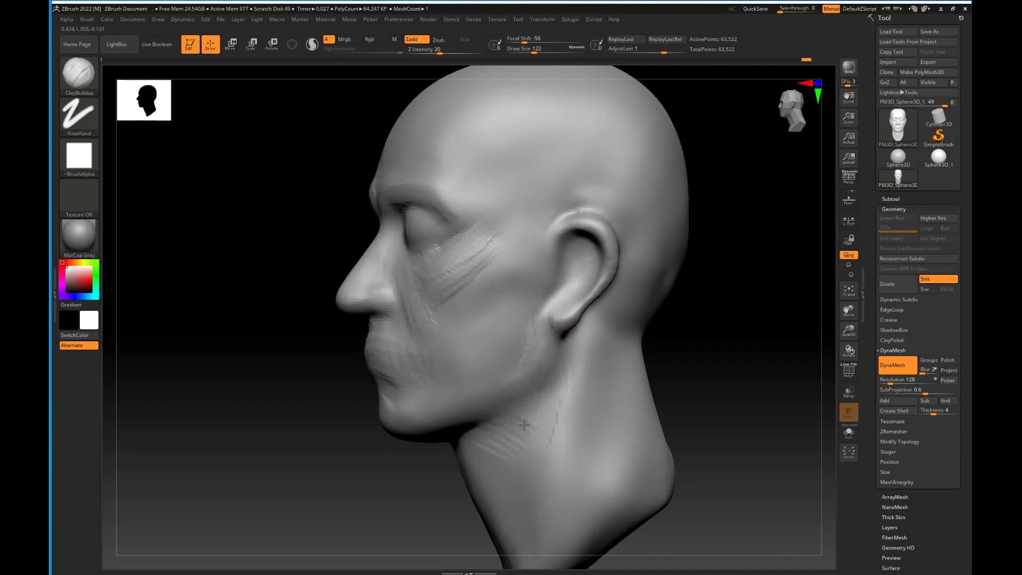
mouse_move(527, 514)
left_mouse_down()
mouse_move(543, 413)
mouse_move(539, 494)
left_mouse_up()
Smooth the clay strokes on the cheeks, mouth, jaw and neck, checking the head from all sides.
mouse_move(532, 277)
left_mouse_down("shift")
mouse_move(556, 250)
mouse_move(474, 340)
left_mouse_up("shift")
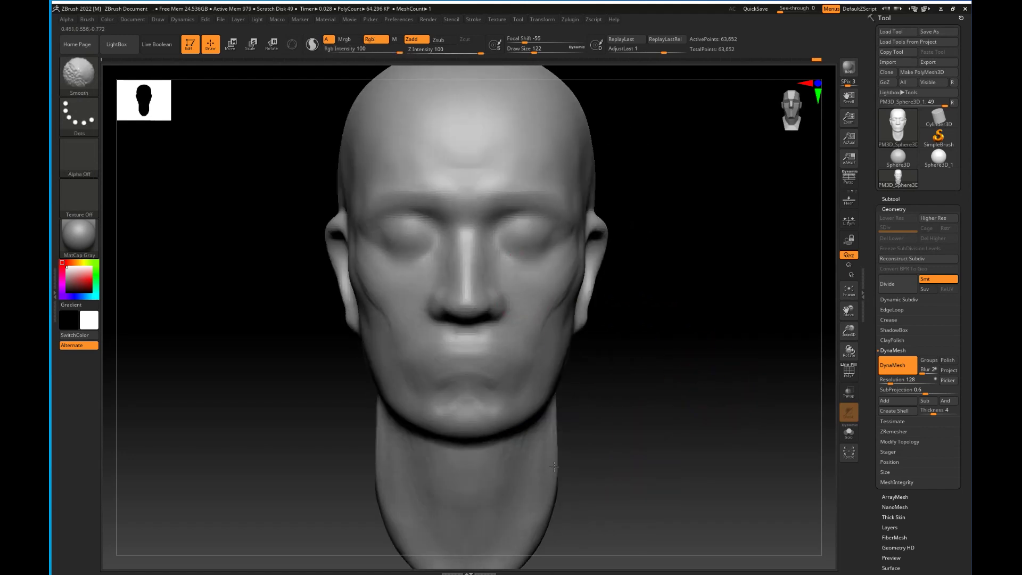
mouse_move(631, 390)
left_mouse_down()
mouse_move(506, 485)
mouse_move(339, 479)
left_mouse_up()
left_click_drag(561, 311, 517, 415)
mouse_move(632, 335)
left_mouse_down("shift")
mouse_move(682, 345)
mouse_move(696, 330)
left_mouse_up("shift")
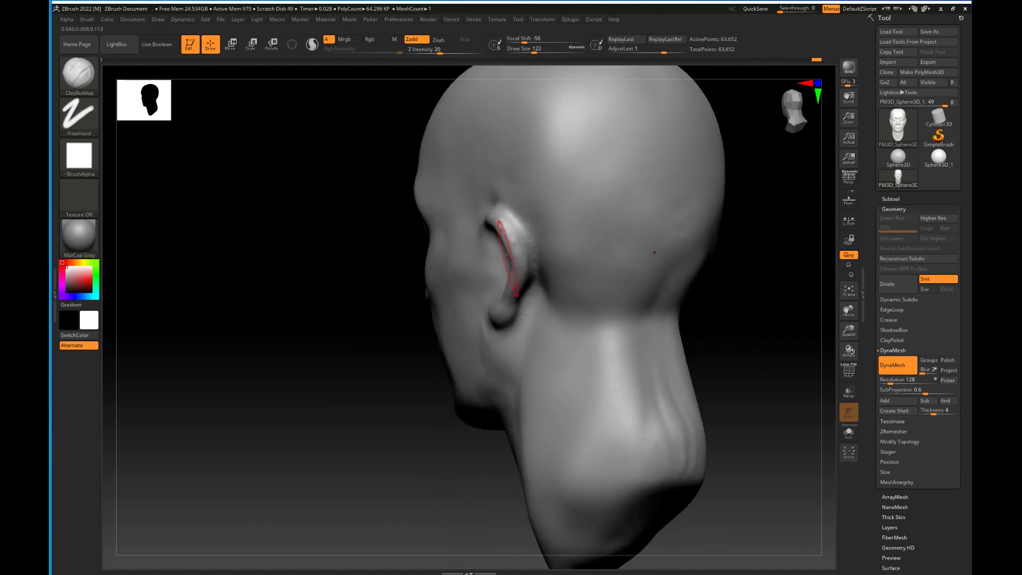
left_click_drag(420, 381, 564, 341, "shift")
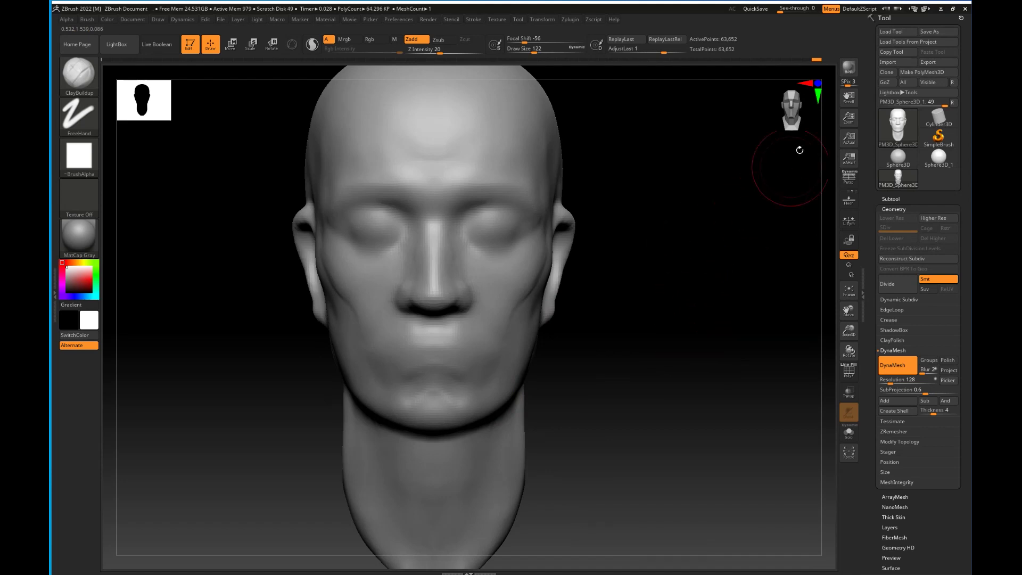
Load the reference tool file 참고용 두상 from the 유튜브 두상 folder on the desktop.
left_click(890, 33)
left_click(230, 107)
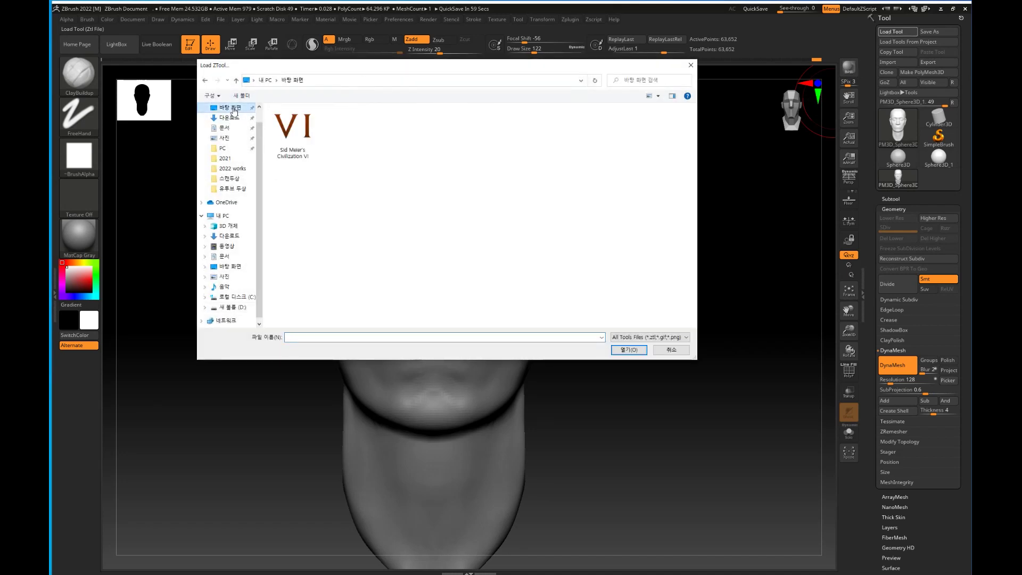
double_click(287, 130)
double_click(338, 125)
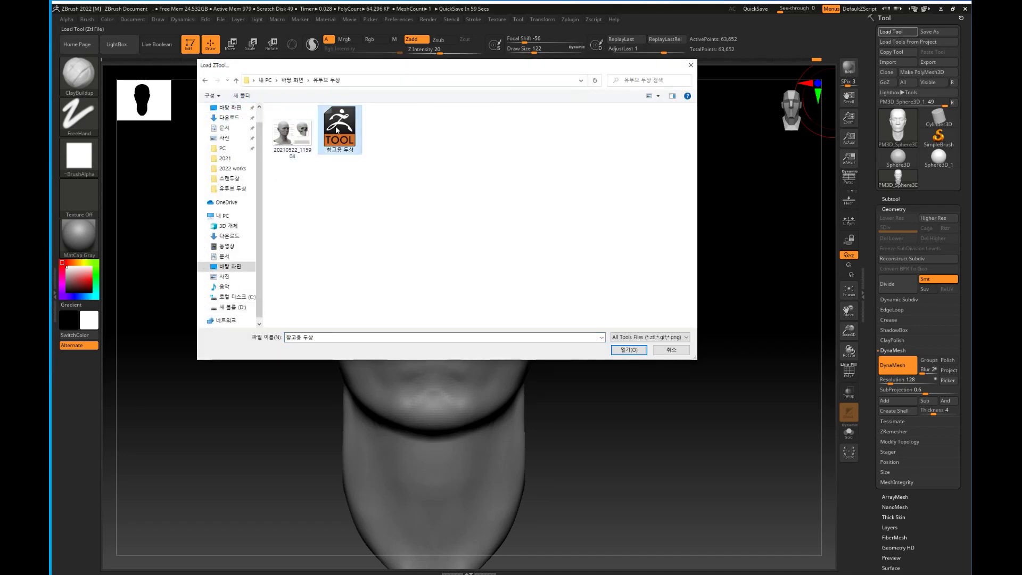
left_click_drag(675, 375, 712, 384, "alt")
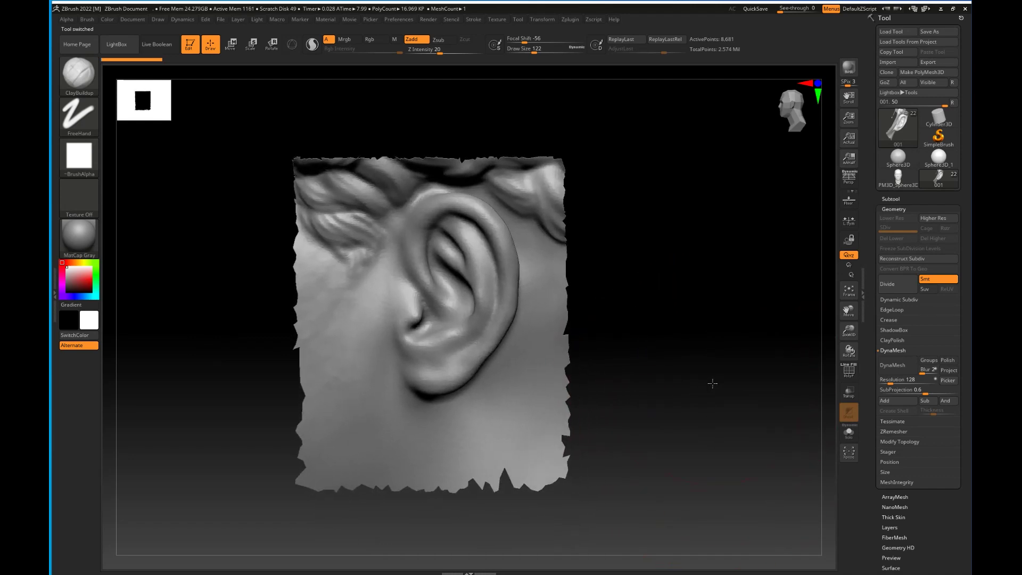
Examine the reference ears in the ear subtool folder one by one, including 005, 002, 004 and 003.
left_click(892, 199)
mouse_move(907, 226)
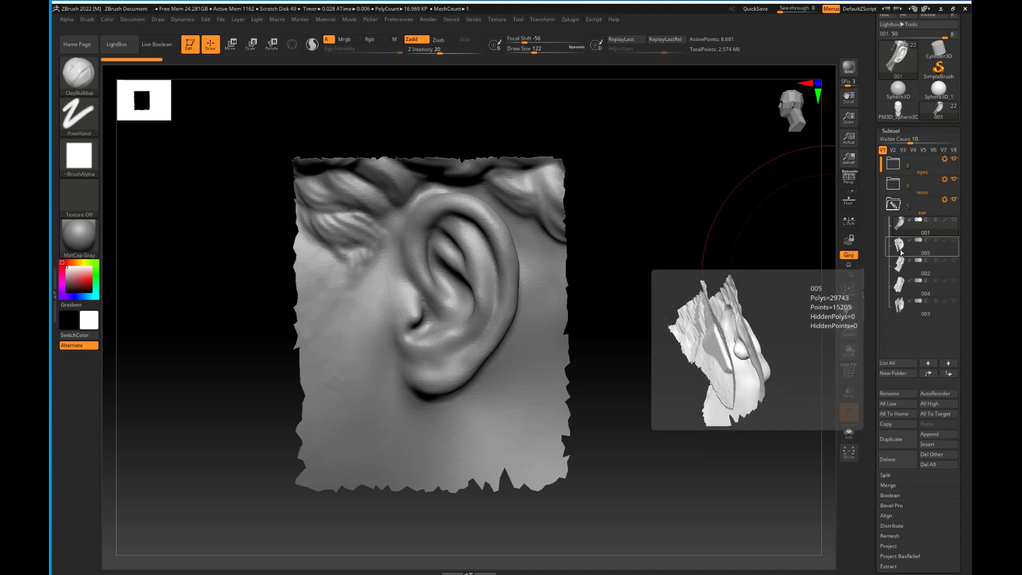
left_click(902, 254)
left_click_drag(714, 265, 711, 305, "alt")
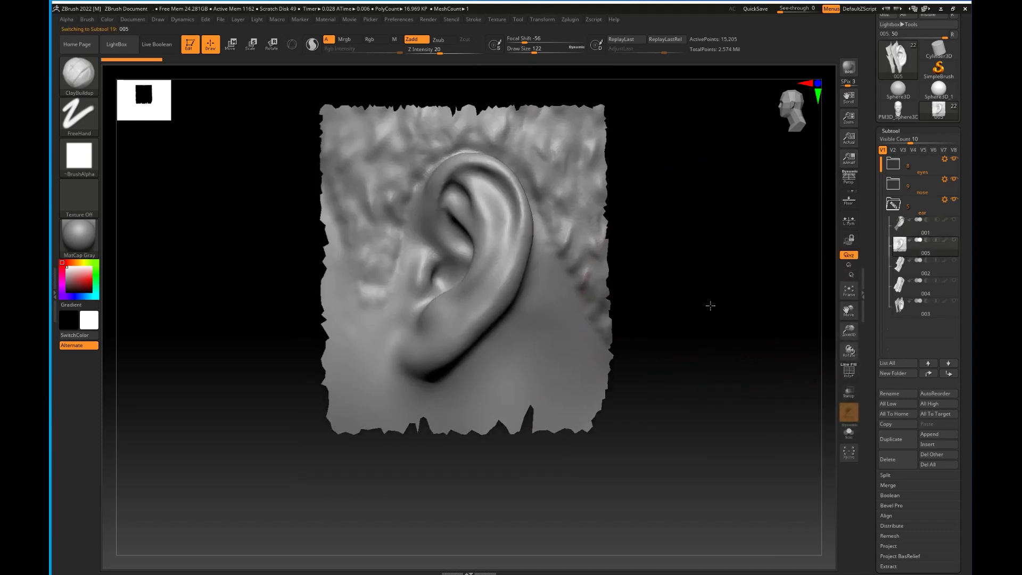
left_click(903, 269)
left_click_drag(626, 373, 767, 323, "alt")
left_click(899, 285)
left_click(900, 304)
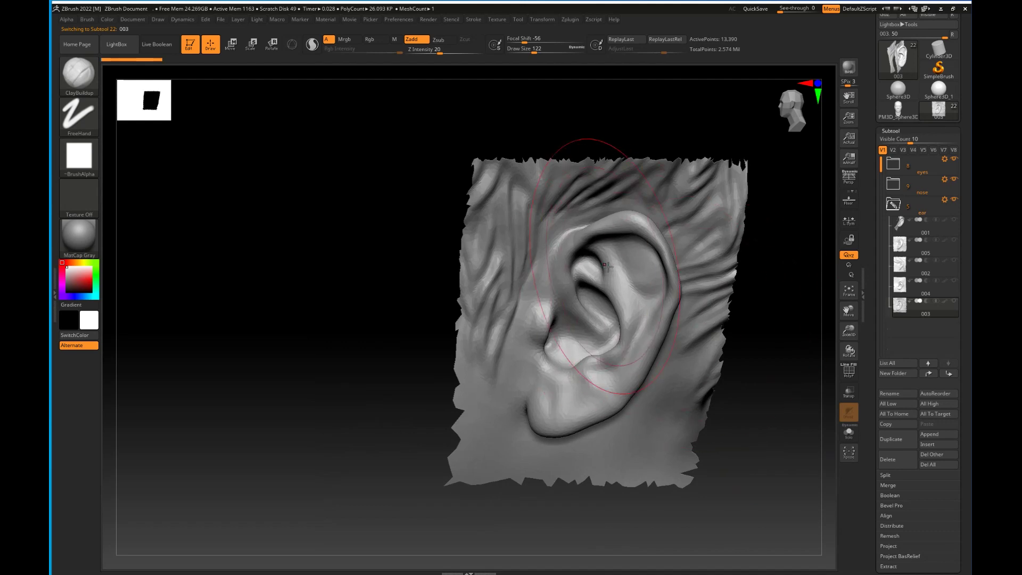
left_click(904, 252)
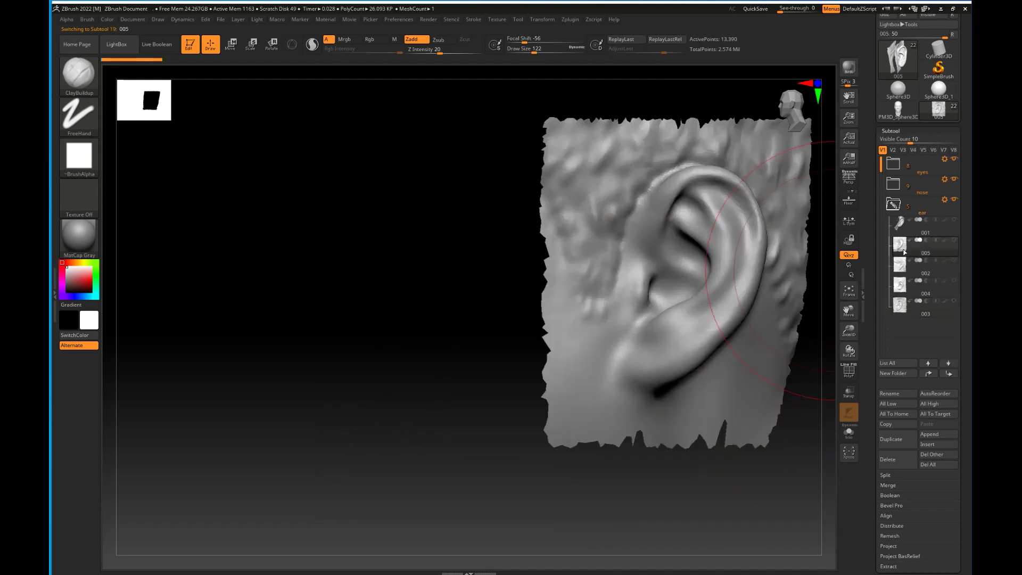
left_click_drag(409, 281, 303, 307, "alt")
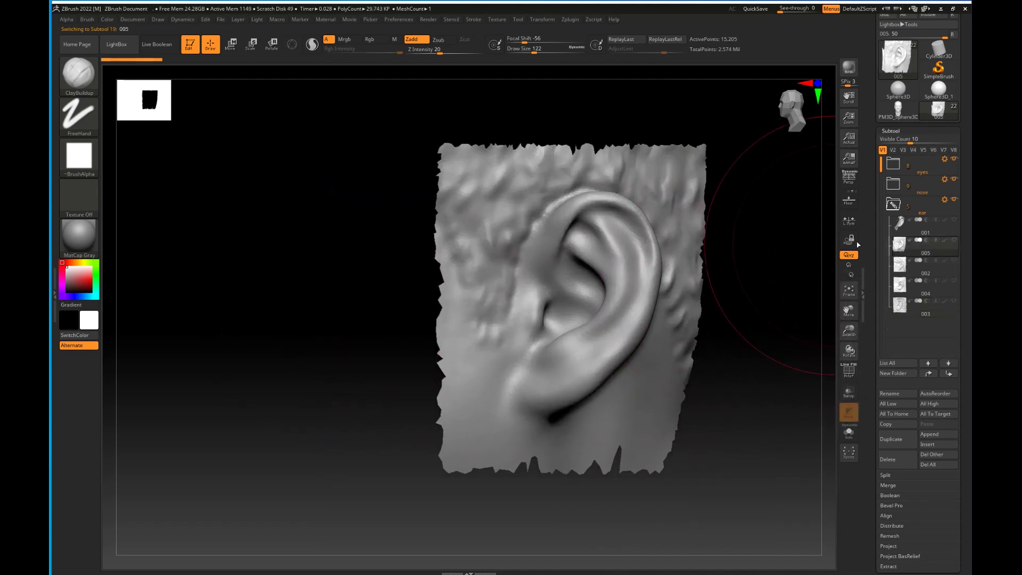
Select ear subtool 001 as reference, outline its outer rim in orange on a screen capture, and label it A.
left_click(902, 227)
left_click_drag(800, 281, 669, 269, "alt")
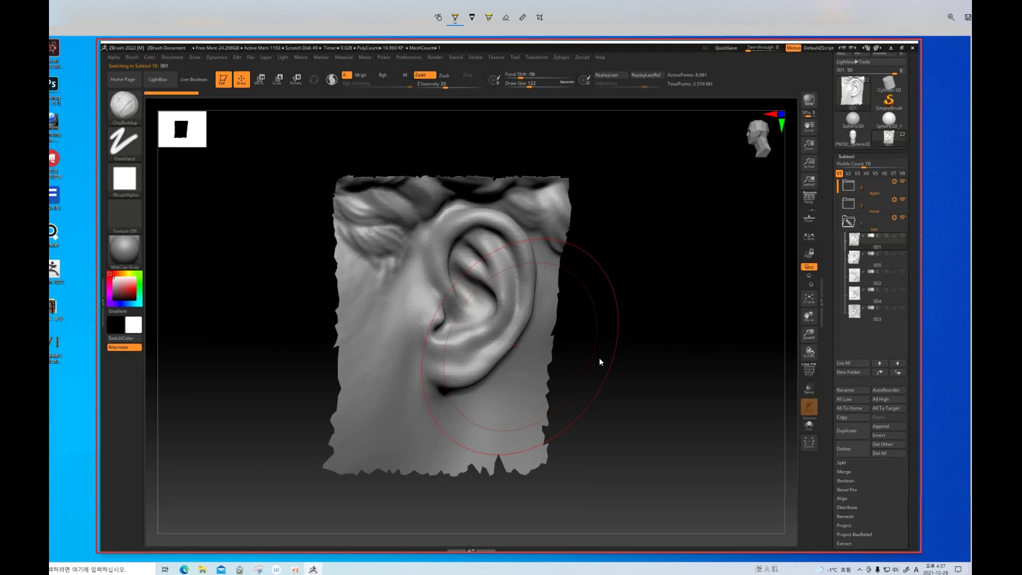
mouse_move(452, 246)
left_mouse_down()
mouse_move(454, 289)
mouse_move(466, 298)
mouse_move(430, 247)
left_mouse_up()
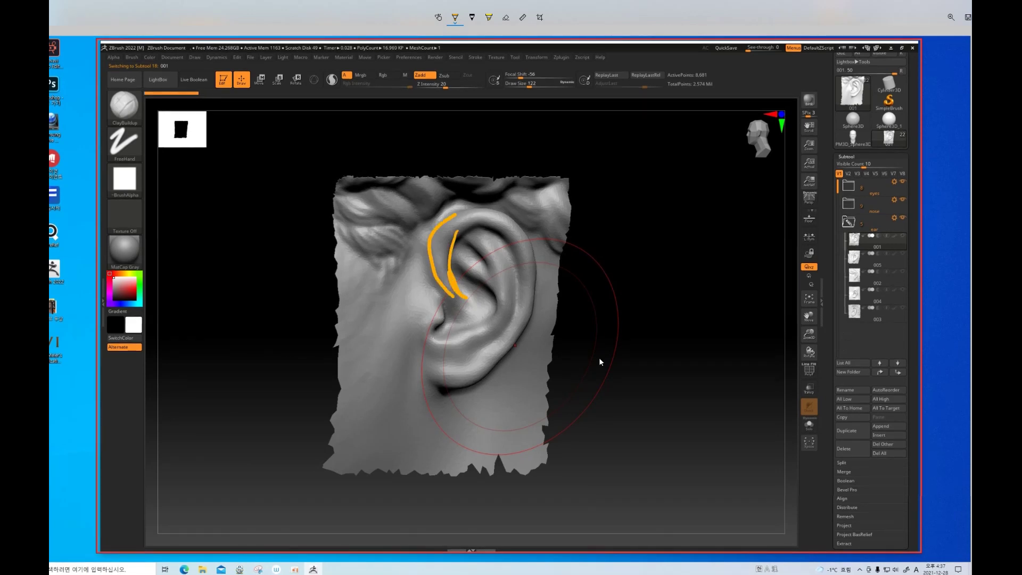
mouse_move(492, 208)
left_mouse_down()
mouse_move(519, 223)
mouse_move(537, 306)
mouse_move(498, 358)
left_mouse_up()
mouse_move(513, 304)
left_mouse_down()
mouse_move(487, 350)
mouse_move(474, 225)
mouse_move(453, 245)
left_mouse_up()
mouse_move(519, 242)
left_mouse_down()
mouse_move(587, 219)
mouse_move(584, 230)
mouse_move(605, 228)
mouse_move(605, 219)
left_mouse_up()
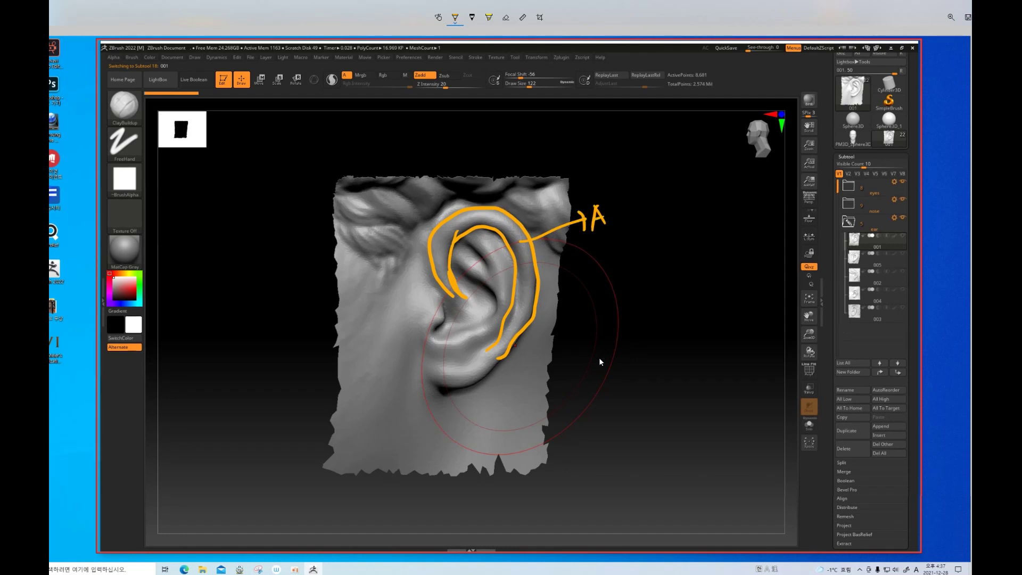
Outline the forked inner ridge of the ear in blue and label it B.
left_click(455, 17)
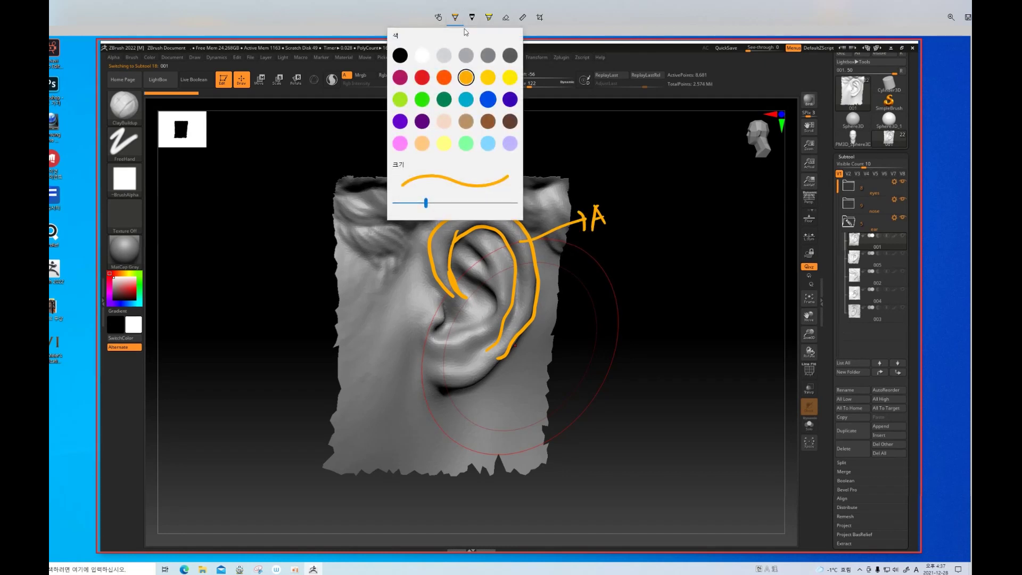
left_click(466, 100)
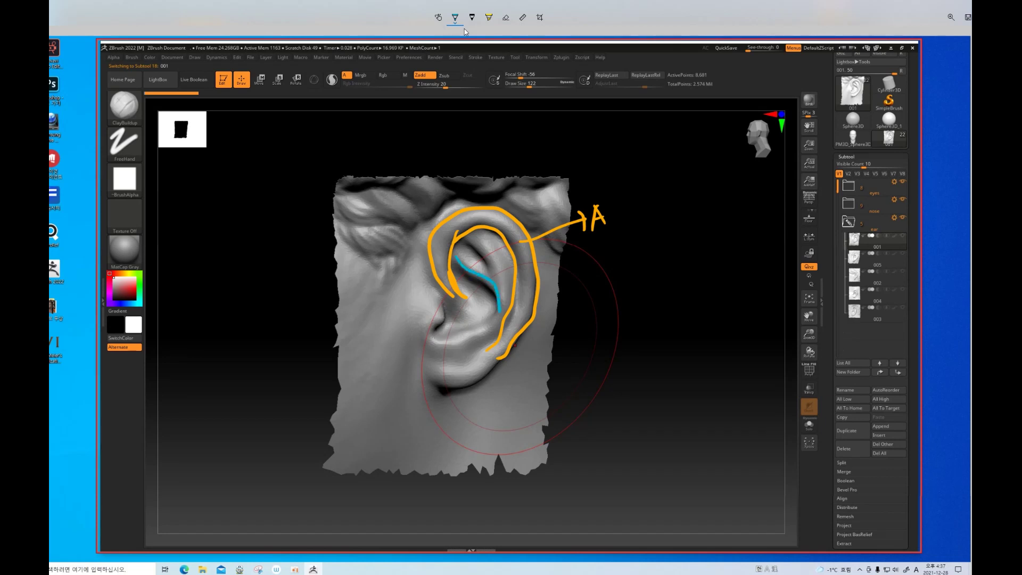
mouse_move(462, 241)
left_mouse_down()
mouse_move(498, 328)
mouse_move(512, 309)
mouse_move(481, 335)
left_mouse_up()
left_click_drag(503, 282, 580, 280)
left_click_drag(581, 265, 586, 296)
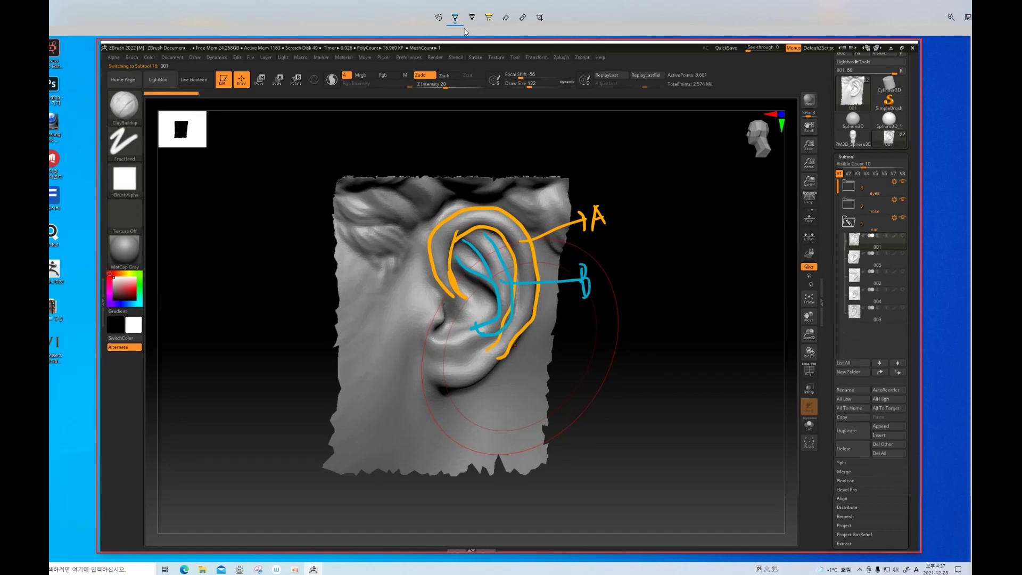
Extend labels A and B with greater-than marks, writing B after the first and short dashes after the second.
left_click_drag(615, 195, 617, 247)
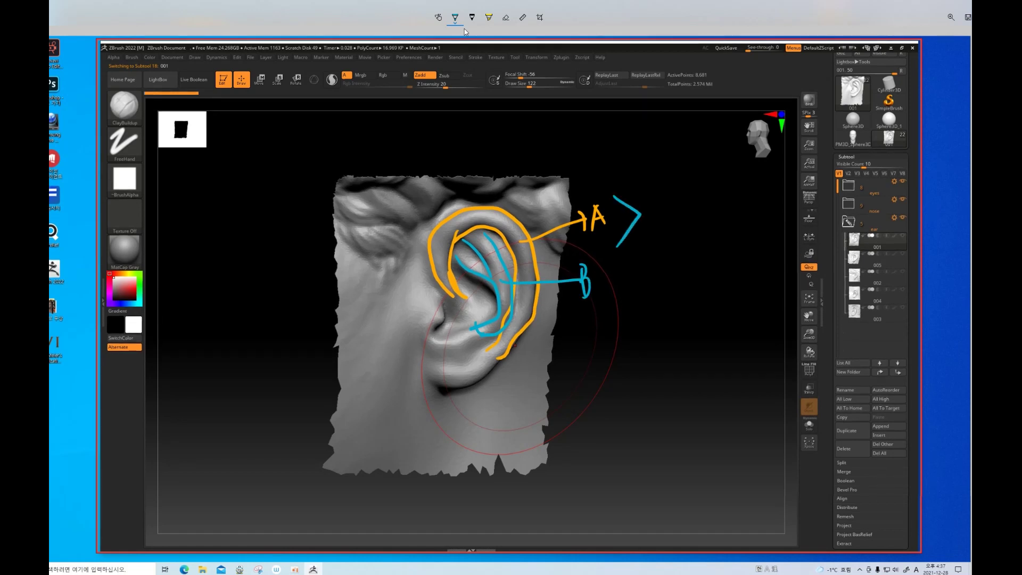
left_click_drag(587, 256, 602, 307)
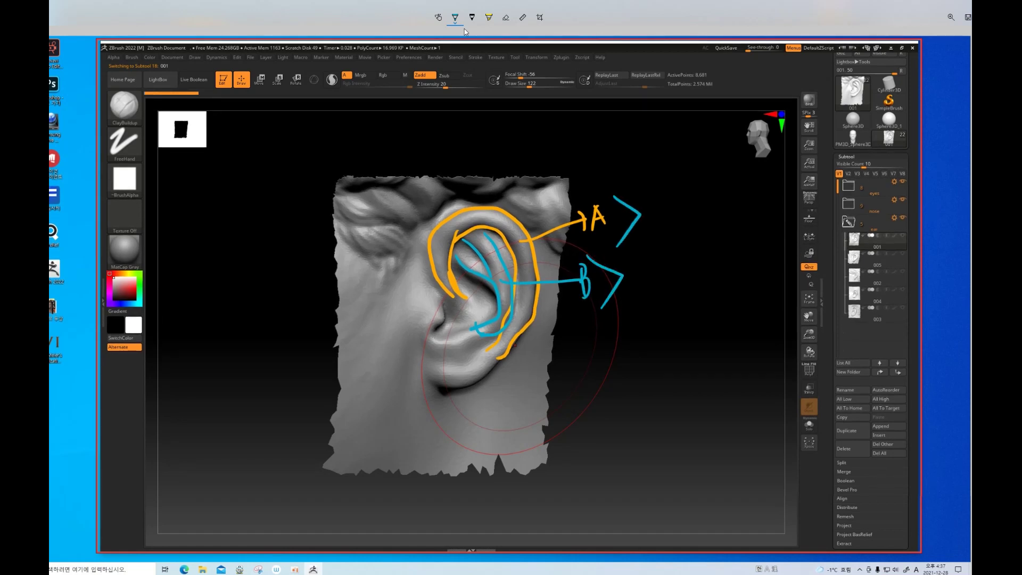
left_click_drag(649, 202, 650, 226)
left_click_drag(650, 201, 651, 225)
left_click_drag(640, 266, 641, 272)
left_click_drag(639, 284, 638, 292)
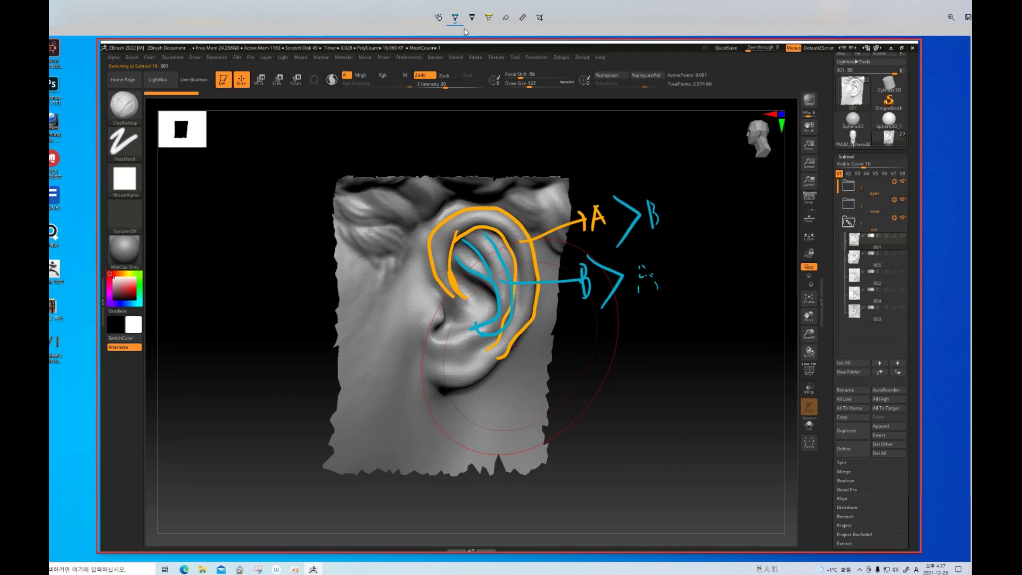
Outline the end of the rim, the tragus and the notch below it in light green, and label the area C.
left_click(455, 18)
left_click(523, 139)
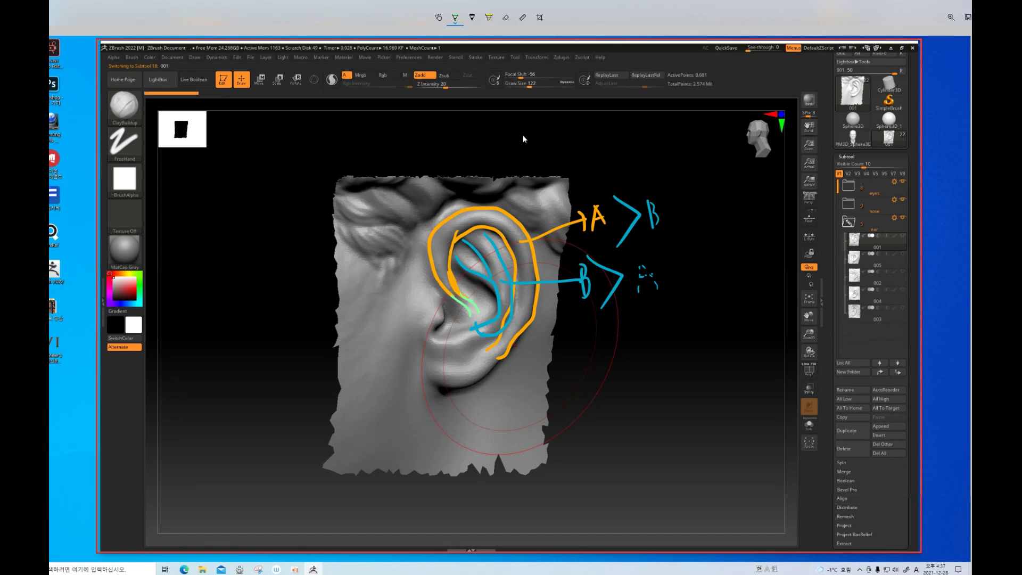
left_click_drag(433, 324, 437, 303)
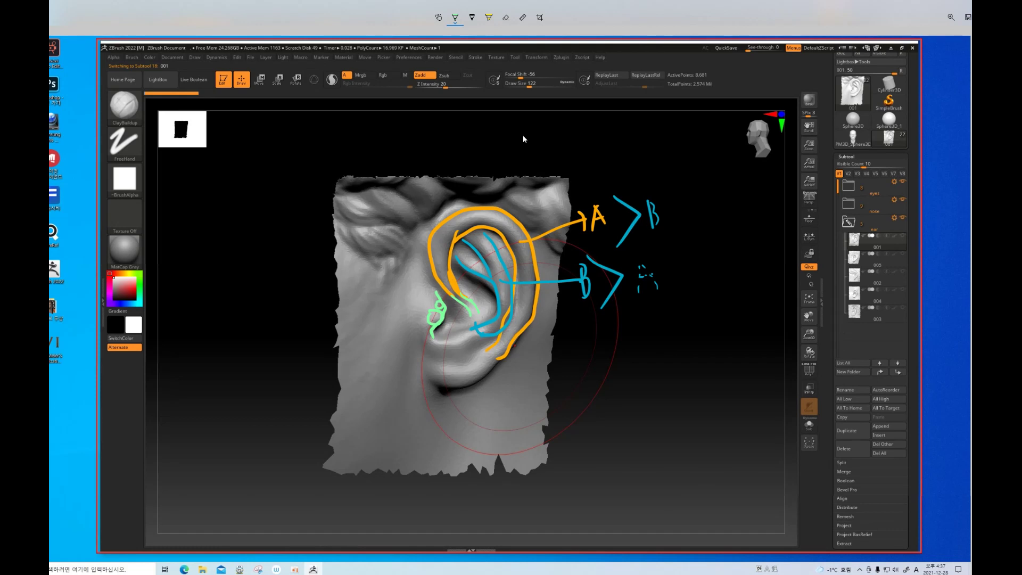
left_click_drag(433, 337, 444, 337)
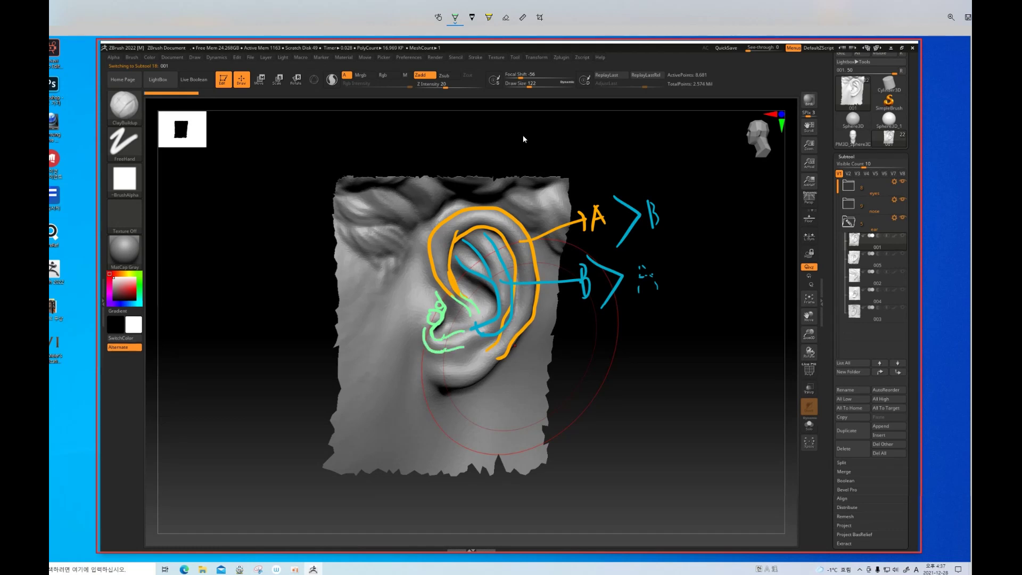
mouse_move(429, 344)
left_mouse_down()
mouse_move(401, 370)
mouse_move(411, 371)
mouse_move(395, 350)
left_mouse_up()
Outline the earlobe in pink with label D, write 귀 above the ear, and close the screen annotation.
left_click(455, 19)
left_click(400, 144)
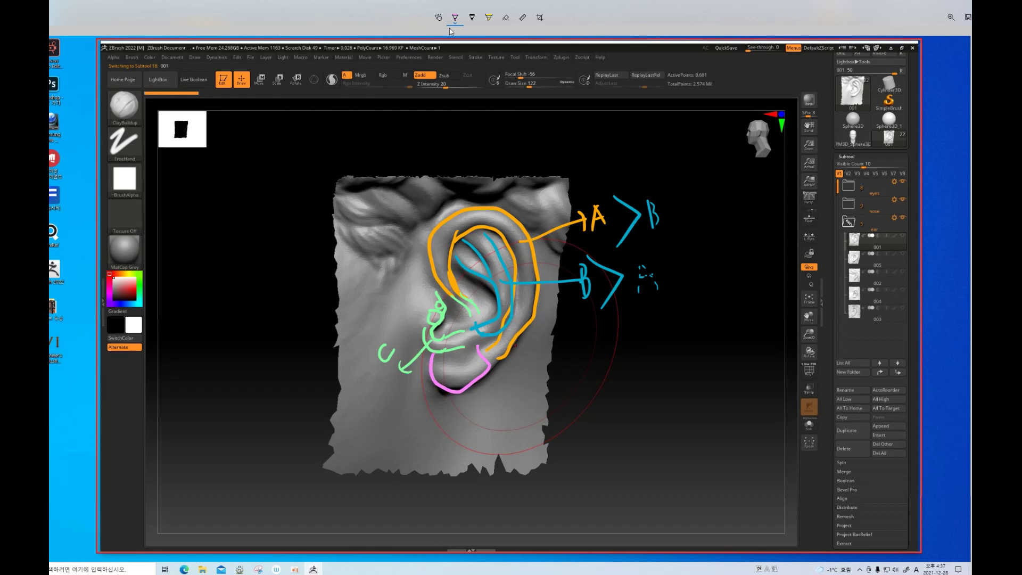
left_click_drag(456, 365, 459, 382)
left_click_drag(485, 149, 497, 170)
left_click_drag(482, 163, 503, 159)
left_click_drag(509, 139, 511, 170)
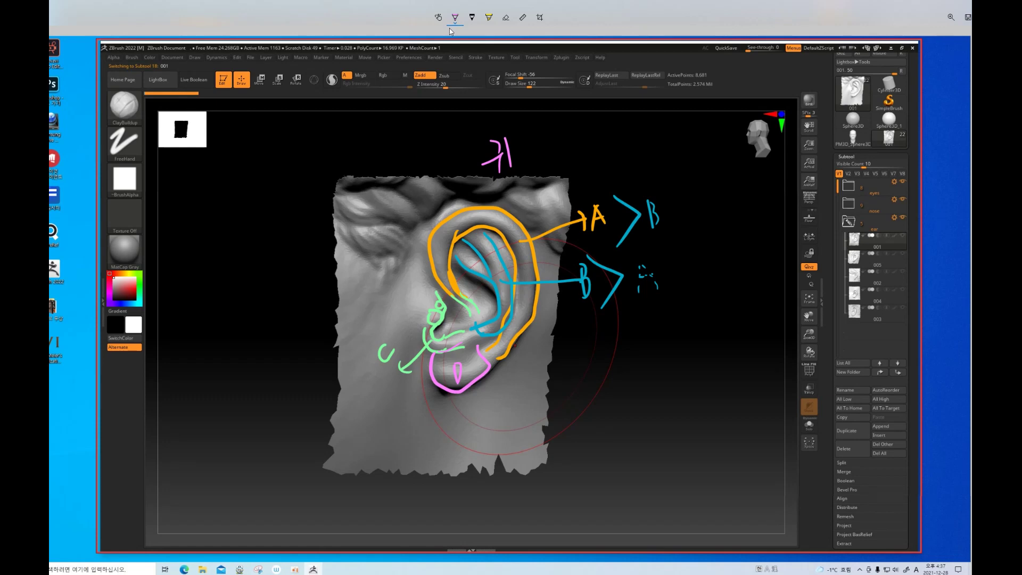
key("Escape")
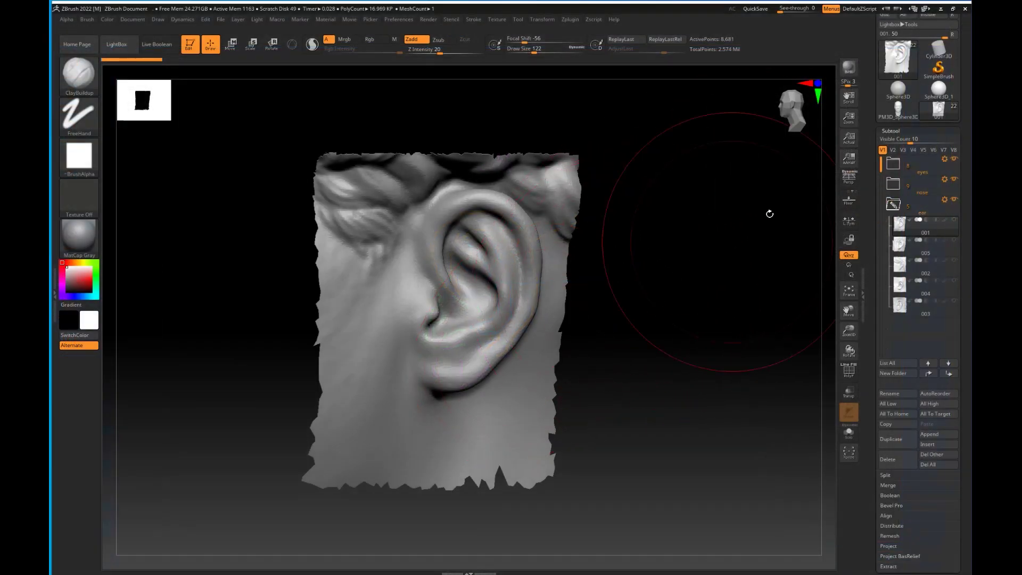
Switch to the PM3D_Sphere3D_1 head, frame its ear, and reduce the ClayBuildup brush to size 46.
left_click(902, 116)
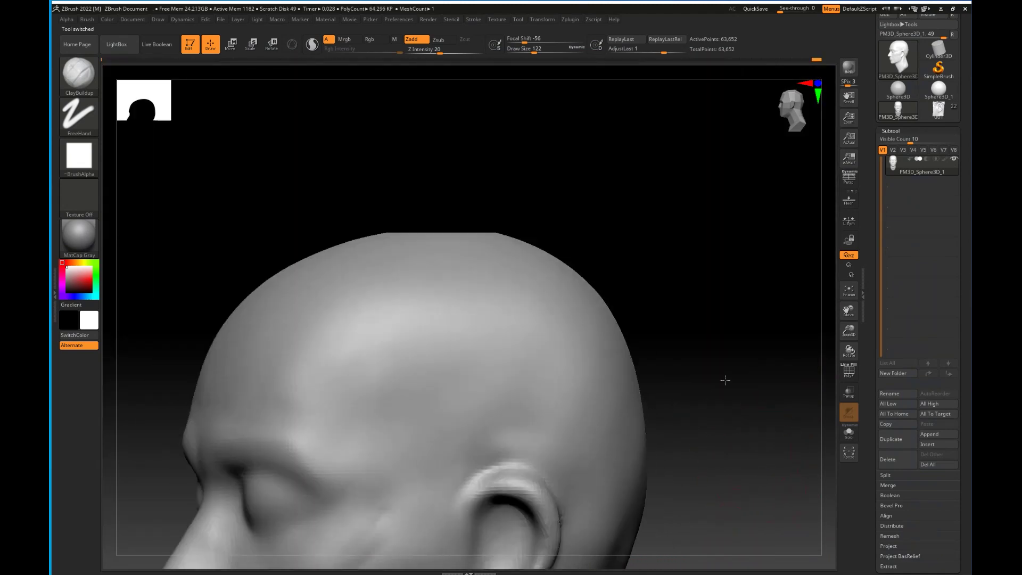
left_click_drag(725, 381, 691, 289, "alt")
key("bracketleft")
key("bracketleft")
key("bracketleft")
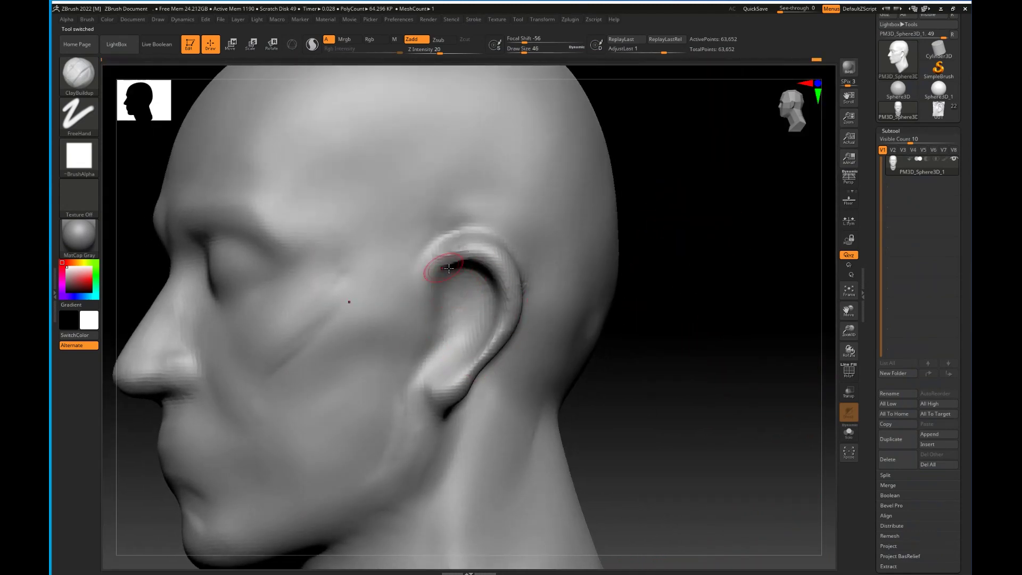
Set the DynaMesh resolution to 256 and remesh the head.
scroll(896, 323, "down", 5)
left_click_drag(896, 324, 895, 322)
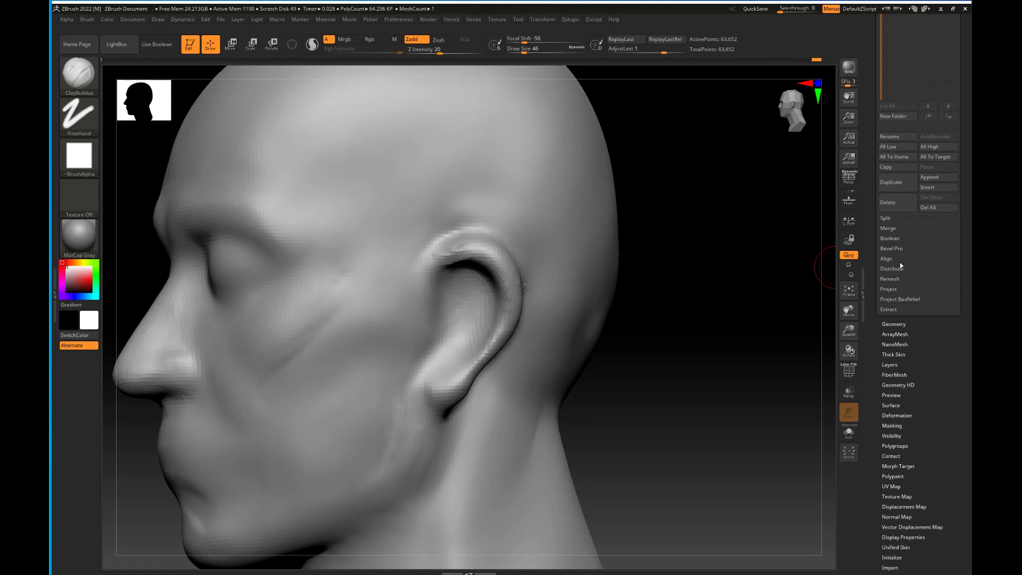
left_click(894, 324)
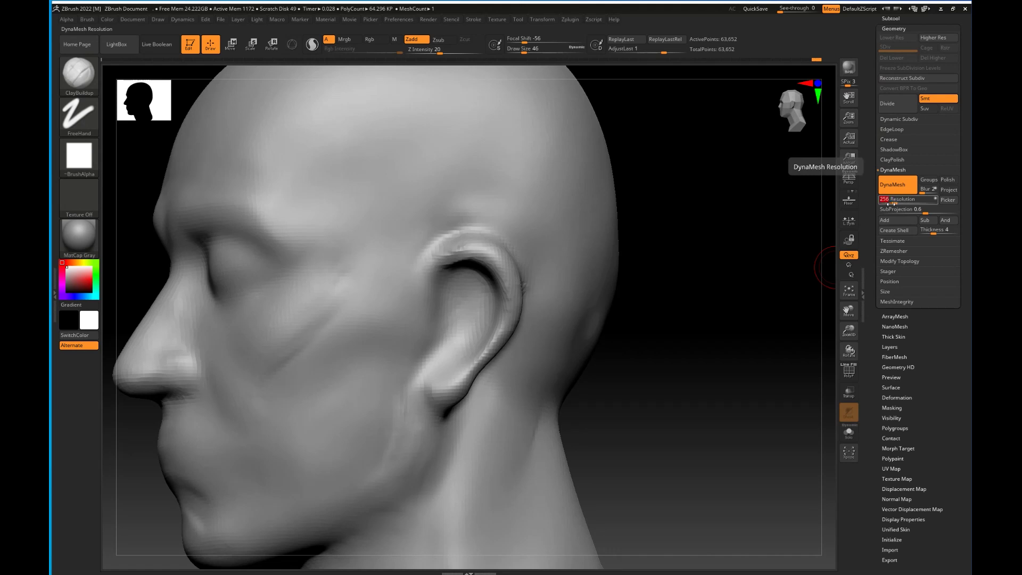
mouse_move(714, 258)
left_mouse_down("ctrl")
mouse_move(762, 319)
mouse_move(741, 345)
mouse_move(712, 352)
mouse_move(724, 320)
left_mouse_up("ctrl")
Build up the front and top of the ear's outer rim so it curls into the ear, remeshing in between.
mouse_move(438, 230)
left_mouse_down()
mouse_move(439, 286)
mouse_move(450, 293)
left_mouse_up()
left_click_drag(461, 221, 427, 244)
mouse_move(682, 270)
left_mouse_down()
mouse_move(457, 228)
mouse_move(427, 206)
mouse_move(414, 235)
left_mouse_up()
mouse_move(556, 234)
left_mouse_down("ctrl")
mouse_move(580, 265)
mouse_move(497, 258)
left_mouse_up("ctrl")
left_click_drag(416, 200, 401, 236)
mouse_move(446, 204)
left_mouse_down()
mouse_move(416, 229)
mouse_move(430, 217)
left_mouse_up()
Add clay behind the ear's upper rim, remesh the head, and smooth the area below the earlobe.
mouse_move(633, 251)
left_mouse_down()
mouse_move(597, 248)
mouse_move(590, 299)
left_mouse_up()
mouse_move(486, 186)
left_mouse_down()
mouse_move(441, 196)
mouse_move(507, 180)
mouse_move(527, 187)
left_mouse_up()
mouse_move(659, 195)
left_mouse_down("ctrl")
mouse_move(689, 226)
mouse_move(693, 208)
mouse_move(651, 250)
left_mouse_up("ctrl")
mouse_move(539, 201)
left_mouse_down()
mouse_move(521, 190)
mouse_move(551, 211)
mouse_move(532, 202)
left_mouse_up()
left_click_drag(424, 447, 482, 411, "shift")
left_click_drag(631, 288, 570, 285)
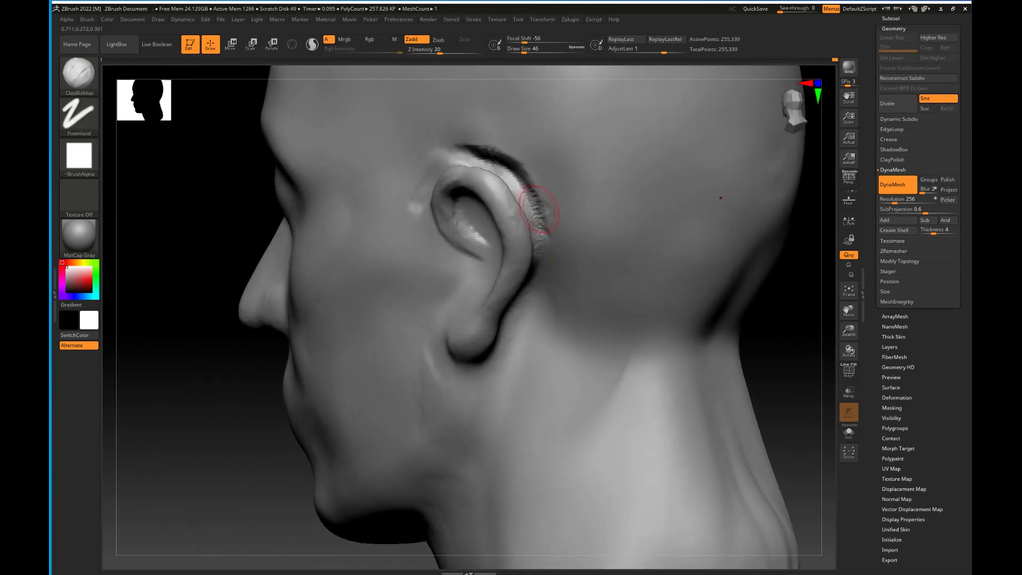
Enlarge the brush to size 130, mask the ear, and invert and soften the mask so only the ear stays editable.
key("]")
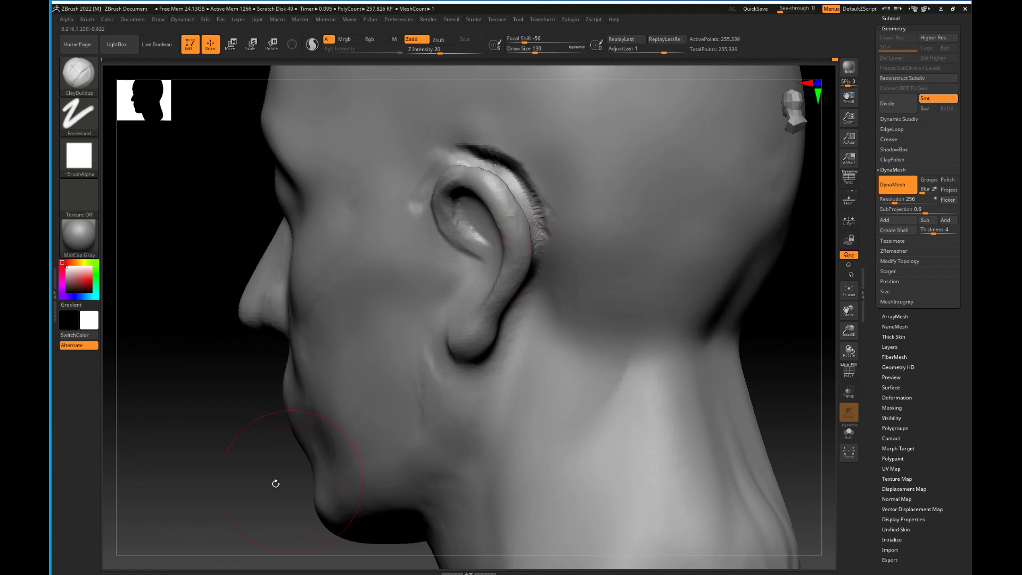
left_click_drag(271, 476, 322, 471)
mouse_move(475, 320)
left_mouse_down("ctrl")
mouse_move(503, 240)
mouse_move(455, 205)
left_mouse_up("ctrl")
left_click(730, 340, "ctrl")
left_click(741, 349, "ctrl")
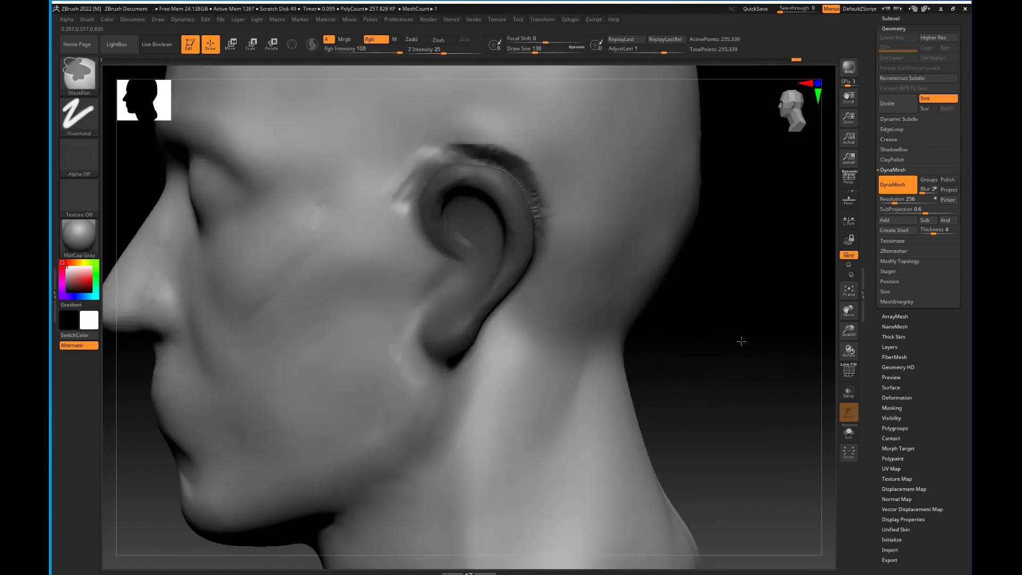
left_click(740, 349, "ctrl")
Move the unmasked ear slightly outward from the head in front view, and clear the mask.
left_click_drag(666, 351, 710, 349, "shift")
key("w")
key("y")
left_click_drag(495, 248, 500, 249)
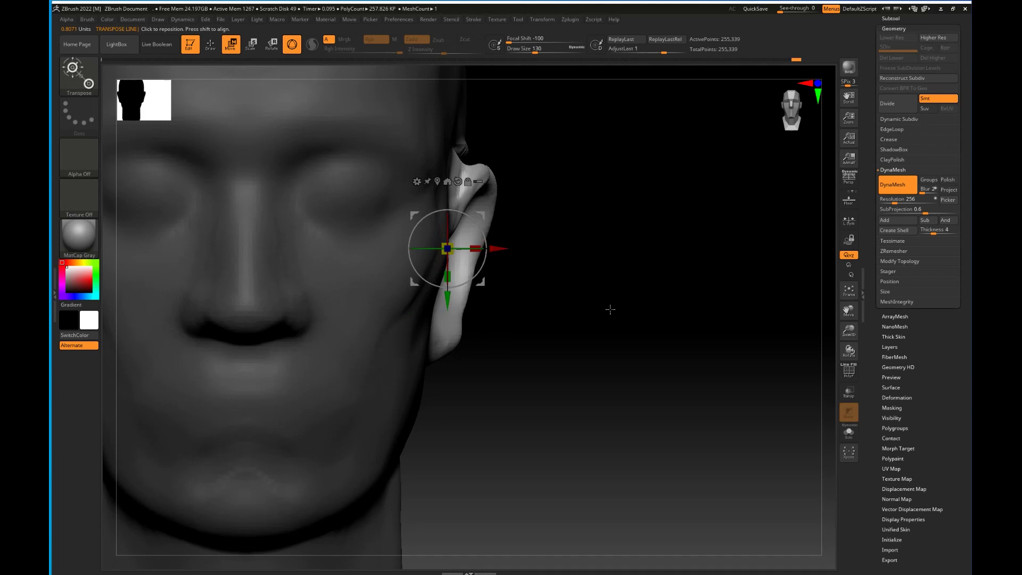
left_click_drag(575, 288, 612, 320, "ctrl")
left_click_drag(682, 340, 637, 344, "shift")
Smooth the rough clay behind the ear's upper rim.
key("q")
left_click_drag(500, 162, 538, 237, "shift")
left_click_drag(766, 341, 761, 393)
left_click_drag(767, 383, 729, 394)
left_click_drag(237, 469, 290, 413)
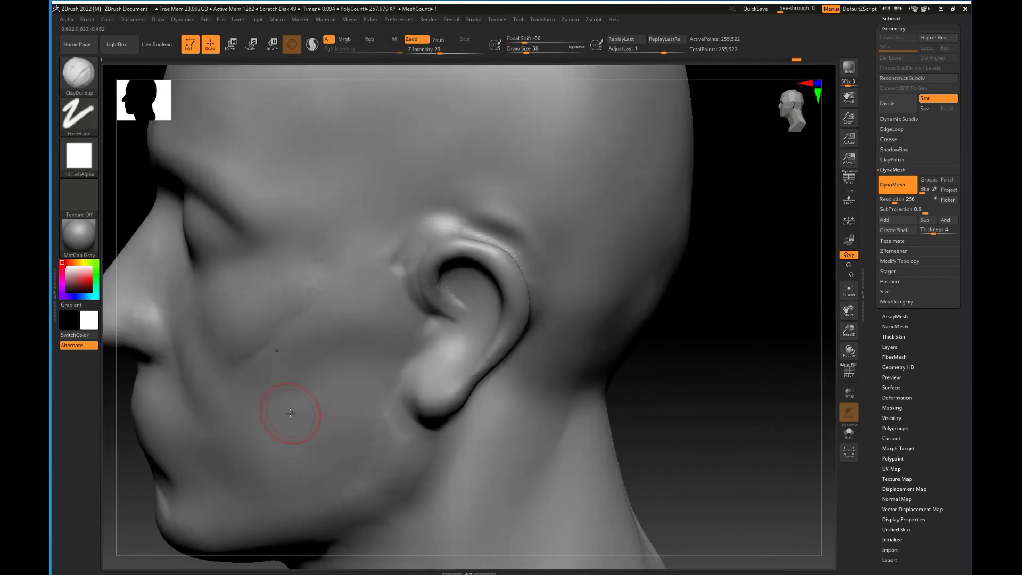
left_click_drag(672, 371, 716, 366)
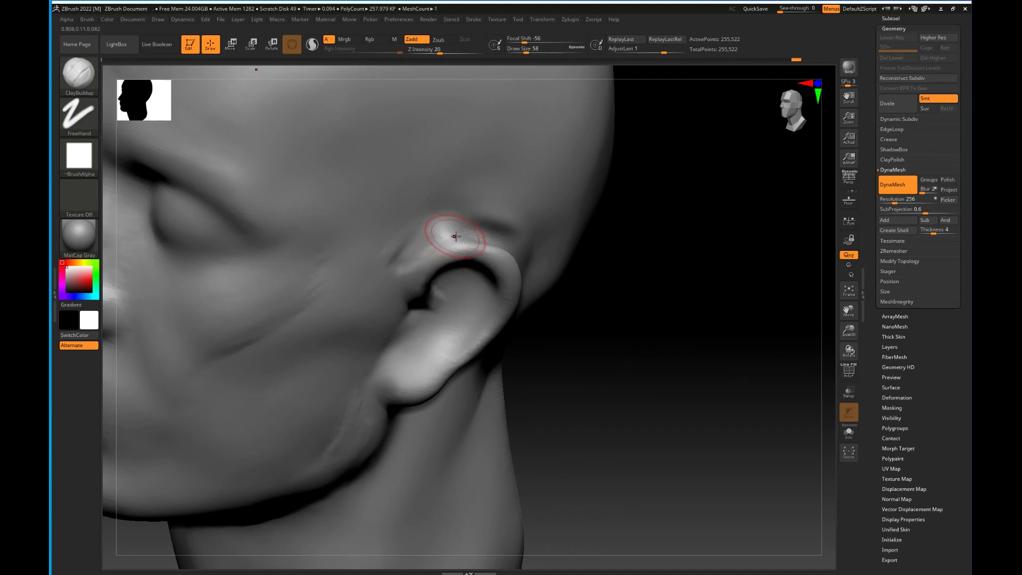
Cut a crease between the ear's top and the skull with DamStandard, and smooth the transition behind the rim.
key("b")
key("d")
key("s")
mouse_move(453, 233)
left_mouse_down()
mouse_move(415, 250)
mouse_move(491, 224)
left_mouse_up()
left_click_drag(676, 314, 597, 298)
left_click_drag(523, 251, 511, 242, "shift")
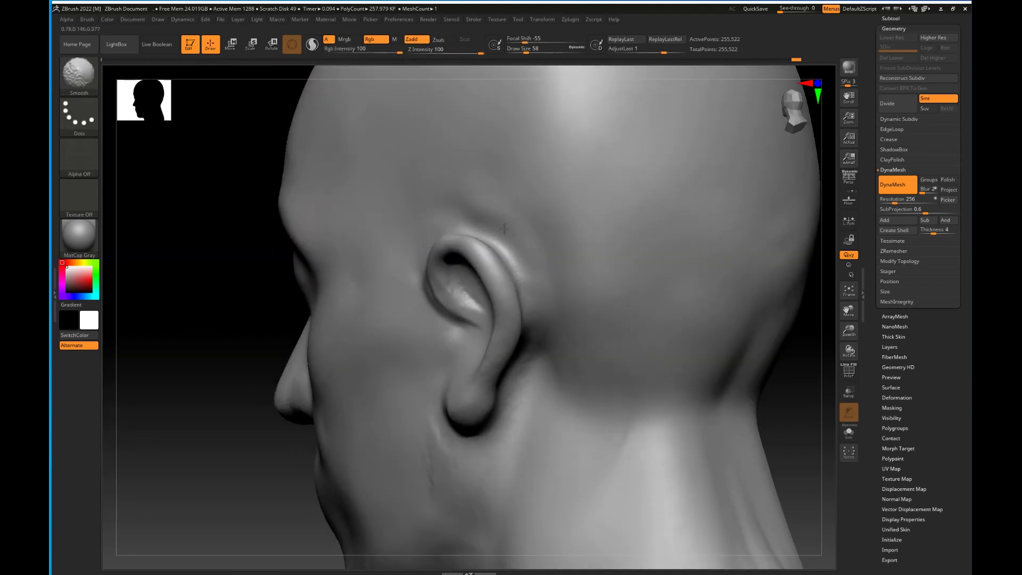
Smooth the back of the ear down to the neck, and deepen the crease behind the ear and lobe.
left_click_drag(799, 380, 741, 376)
mouse_move(497, 247)
left_mouse_down("shift")
mouse_move(541, 303)
mouse_move(547, 336)
mouse_move(546, 397)
mouse_move(512, 443)
left_mouse_up("shift")
left_click_drag(525, 366, 472, 346)
mouse_move(502, 285)
left_mouse_down()
mouse_move(519, 226)
mouse_move(512, 233)
left_mouse_up()
Pull the back edge of the ear forward with the Move brush, remesh the head, and smooth behind the ear.
key("b")
key("m")
key("v")
left_click_drag(518, 198, 512, 186)
left_click_drag(794, 324, 776, 276)
left_click_drag(512, 184, 505, 193)
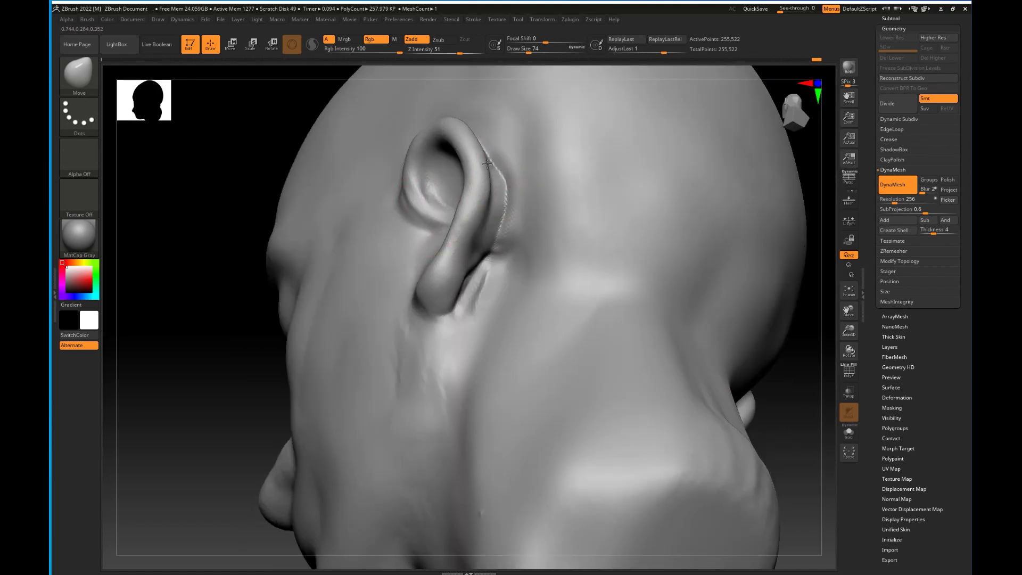
left_click_drag(504, 181, 494, 186)
left_click_drag(495, 240, 485, 246)
left_click_drag(769, 392, 782, 404, "ctrl")
left_click_drag(475, 293, 500, 175, "shift")
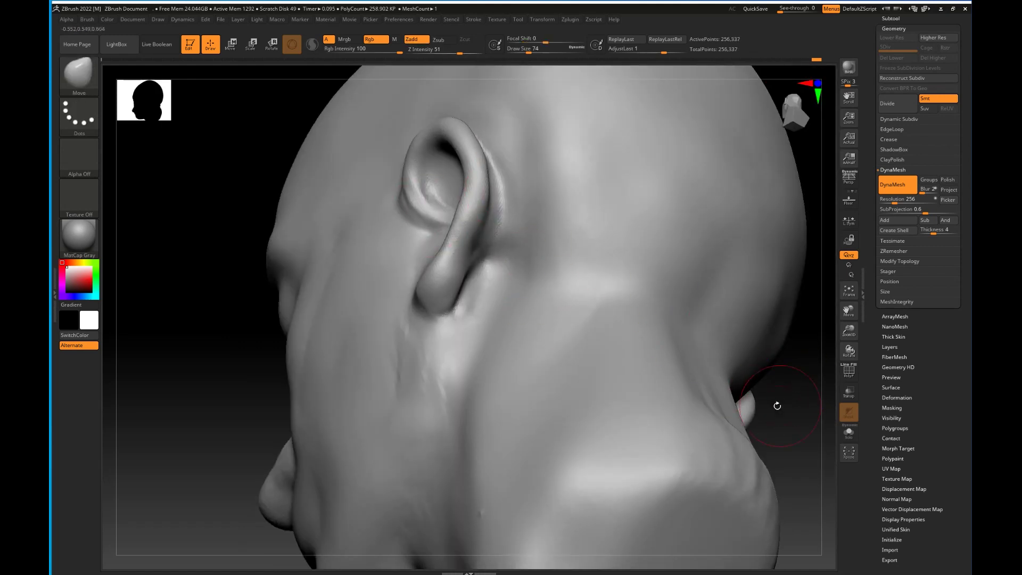
Build up the neck and jaw area behind and below the earlobe with ClayBuildup, and remesh the head.
left_click_drag(776, 395, 761, 364)
key("b")
key("c")
key("b")
mouse_move(502, 271)
left_mouse_down()
mouse_move(486, 298)
mouse_move(500, 274)
left_mouse_up()
mouse_move(484, 327)
left_mouse_down()
mouse_move(506, 255)
mouse_move(488, 336)
mouse_move(535, 276)
mouse_move(461, 356)
mouse_move(469, 311)
mouse_move(413, 362)
mouse_move(409, 381)
left_mouse_up()
left_click_drag(741, 450, 812, 482, "ctrl")
mouse_move(511, 258)
left_mouse_down()
mouse_move(527, 330)
mouse_move(559, 269)
mouse_move(554, 346)
mouse_move(426, 454)
mouse_move(577, 356)
mouse_move(524, 346)
mouse_move(532, 341)
left_mouse_up()
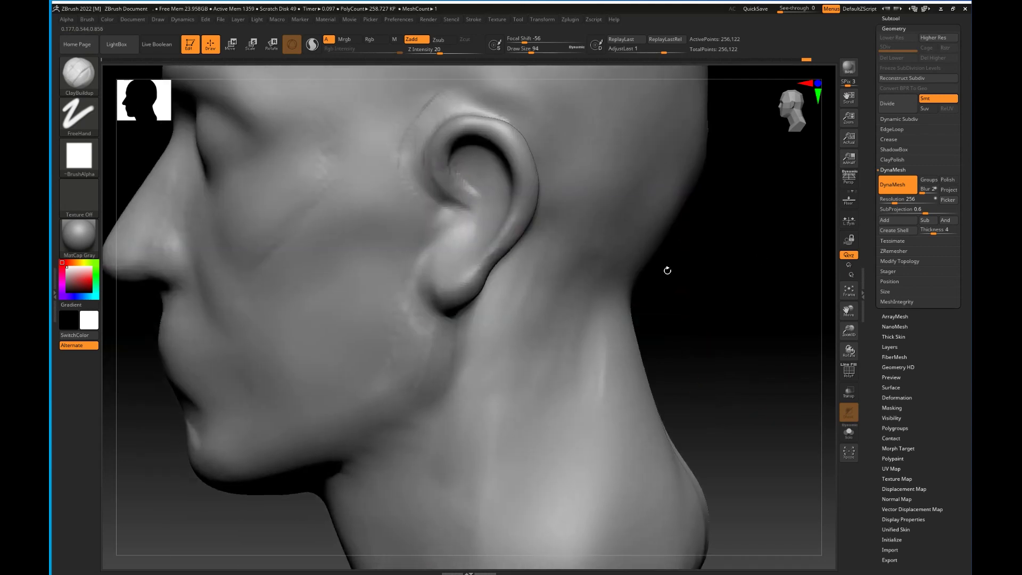
Sculpt the cheekbone ridge running from the cheek to the front of the ear.
left_click_drag(668, 270, 659, 269)
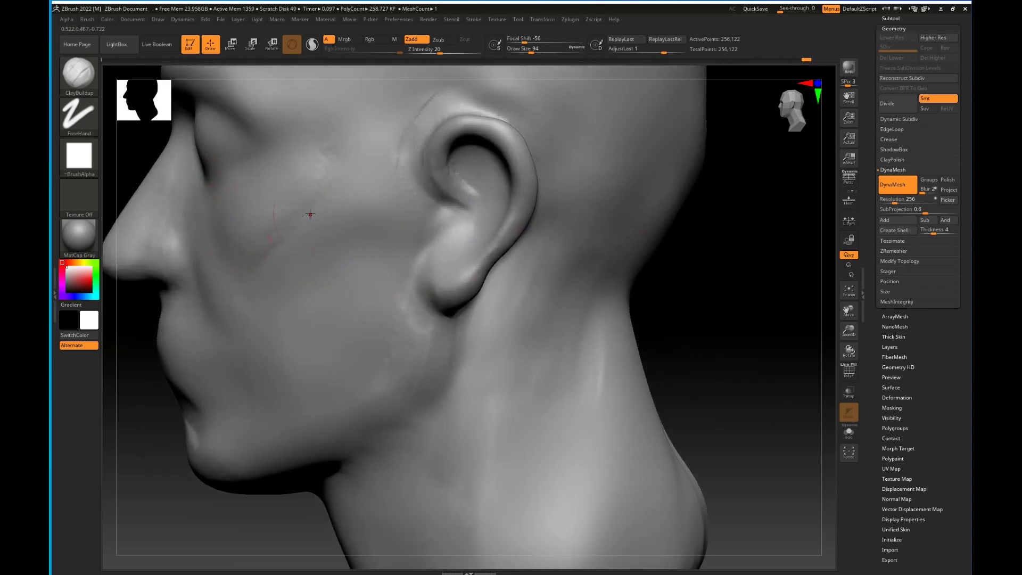
left_click_drag(364, 210, 373, 210)
mouse_move(296, 217)
left_mouse_down()
mouse_move(411, 212)
mouse_move(449, 254)
left_mouse_up()
Build up the tragus and hollow out the ear beside it with ClayBuildup at size 50, and remesh the head.
key("[")
key("[")
key("[")
key("[")
left_click_drag(756, 290, 746, 318)
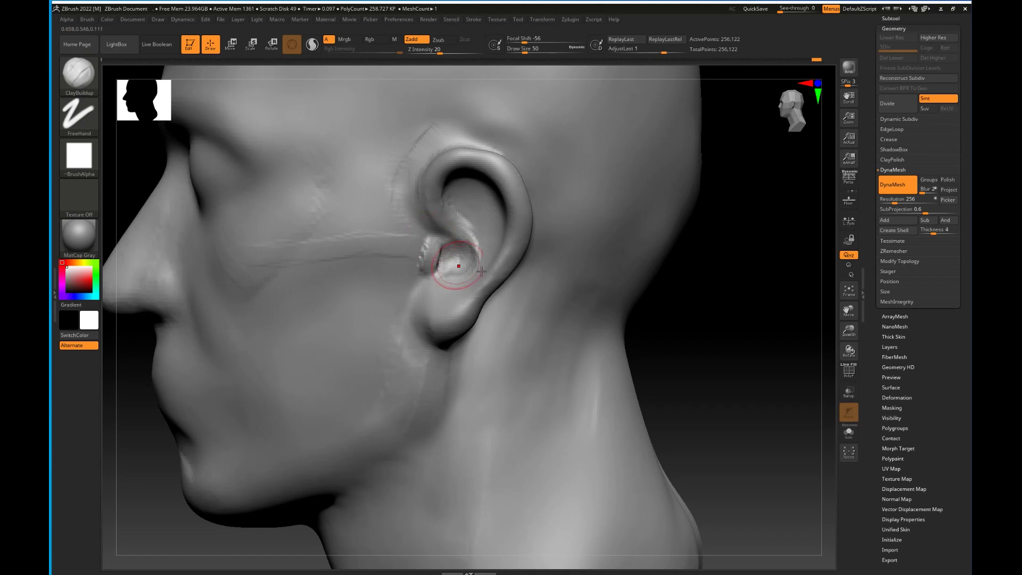
left_click_drag(673, 349, 692, 369, "ctrl")
Refine the tragus and carve the notch below it with the brush at size 30.
key("bracketleft")
key("bracketleft")
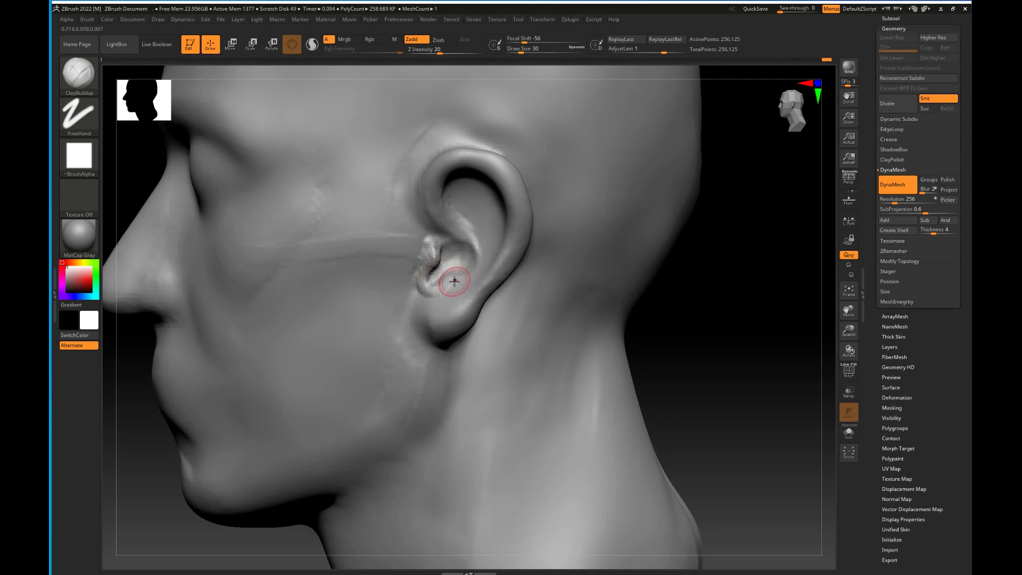
left_click_drag(708, 321, 772, 319)
left_click_drag(435, 295, 446, 272)
left_click_drag(595, 316, 535, 315)
left_click_drag(732, 340, 539, 313)
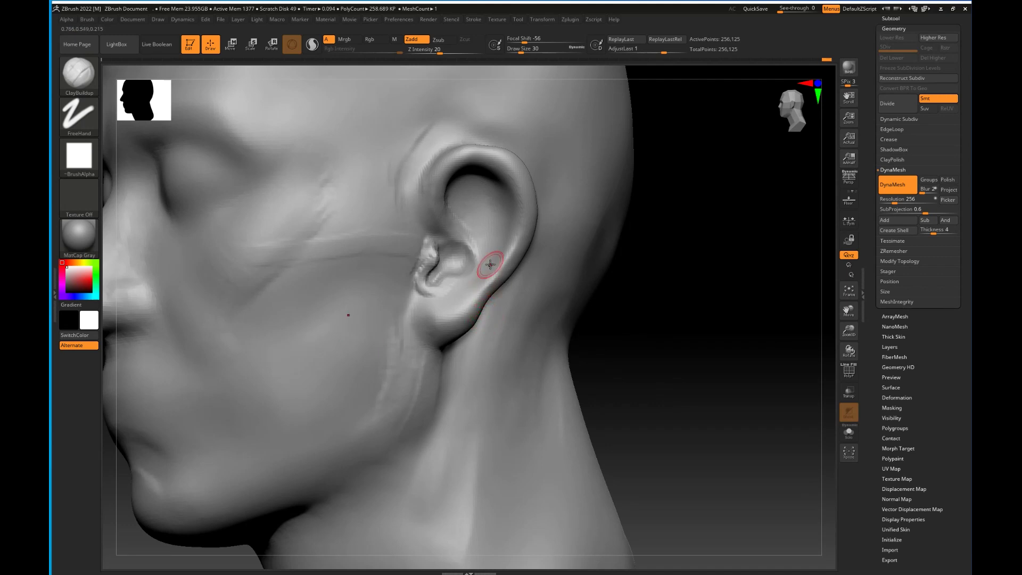
left_click_drag(662, 306, 630, 300)
Build up the curved inner ridge inside the ear with ClayBuildup at size 38, and remesh the head.
mouse_move(456, 232)
left_mouse_down()
mouse_move(474, 247)
mouse_move(457, 226)
mouse_move(479, 274)
mouse_move(475, 301)
mouse_move(454, 223)
mouse_move(482, 249)
mouse_move(457, 220)
mouse_move(481, 267)
mouse_move(469, 298)
mouse_move(490, 253)
left_mouse_up()
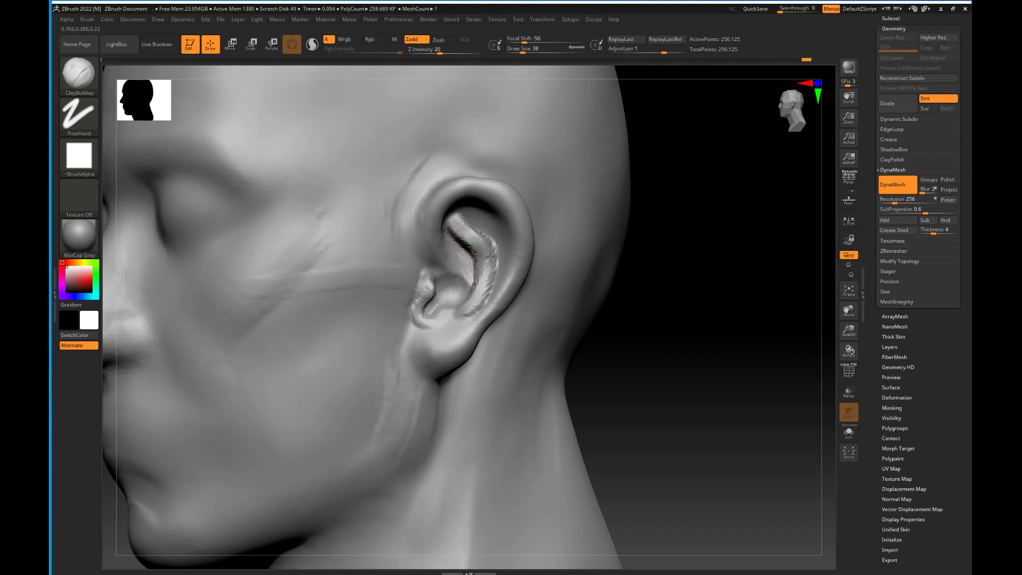
left_click_drag(657, 321, 668, 337, "ctrl")
mouse_move(684, 345)
left_mouse_down()
mouse_move(698, 351)
mouse_move(698, 332)
left_mouse_up()
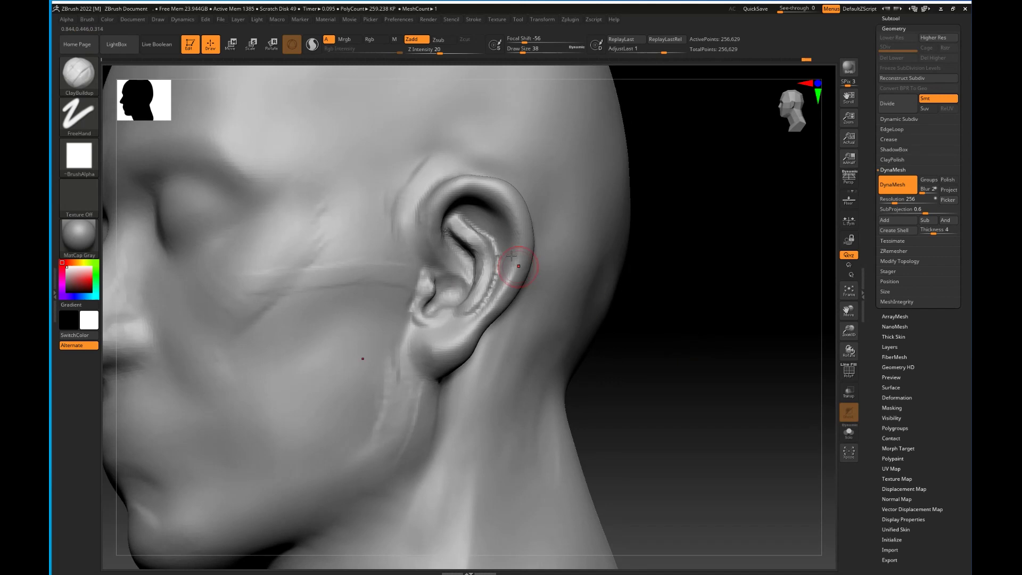
Define the ear's inner ridge along the outer rim with ClayBuildup at size 38, and remesh the head.
left_click_drag(705, 294, 739, 291)
mouse_move(496, 213)
left_mouse_down()
mouse_move(501, 233)
mouse_move(507, 225)
mouse_move(503, 282)
mouse_move(466, 202)
mouse_move(494, 202)
mouse_move(503, 228)
left_mouse_up()
left_click_drag(685, 273, 651, 280)
mouse_move(487, 224)
left_mouse_down()
mouse_move(469, 212)
mouse_move(459, 222)
mouse_move(485, 266)
mouse_move(468, 310)
left_mouse_up()
left_click_drag(658, 380, 682, 401, "ctrl")
Build up the upper fold of the ear's inner ridge and shape the hollow beneath it with ClayBuildup, and remesh the head.
left_click_drag(672, 386, 705, 383)
mouse_move(461, 224)
left_mouse_down()
mouse_move(461, 235)
mouse_move(478, 218)
left_mouse_up()
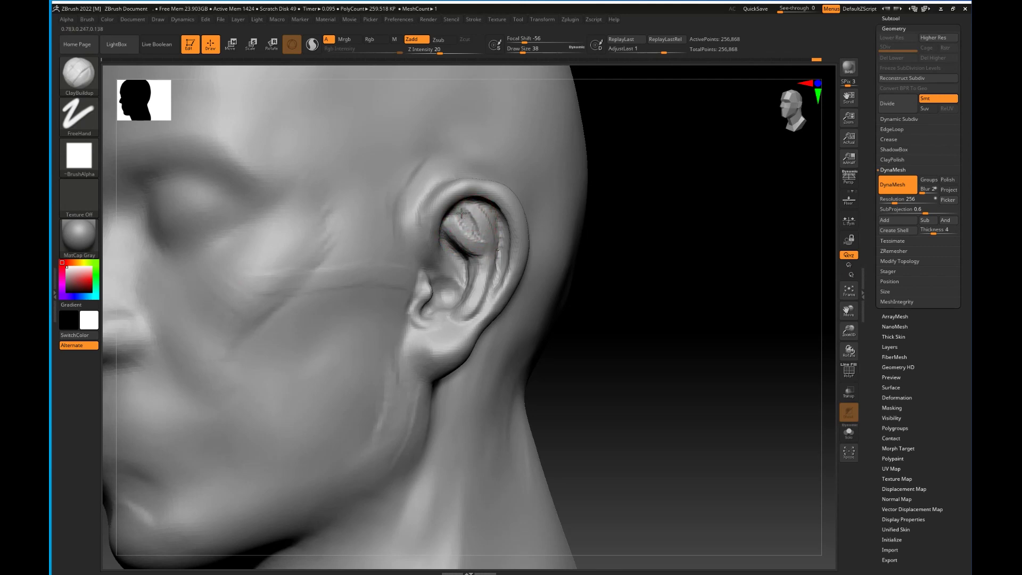
left_click_drag(465, 219, 484, 222)
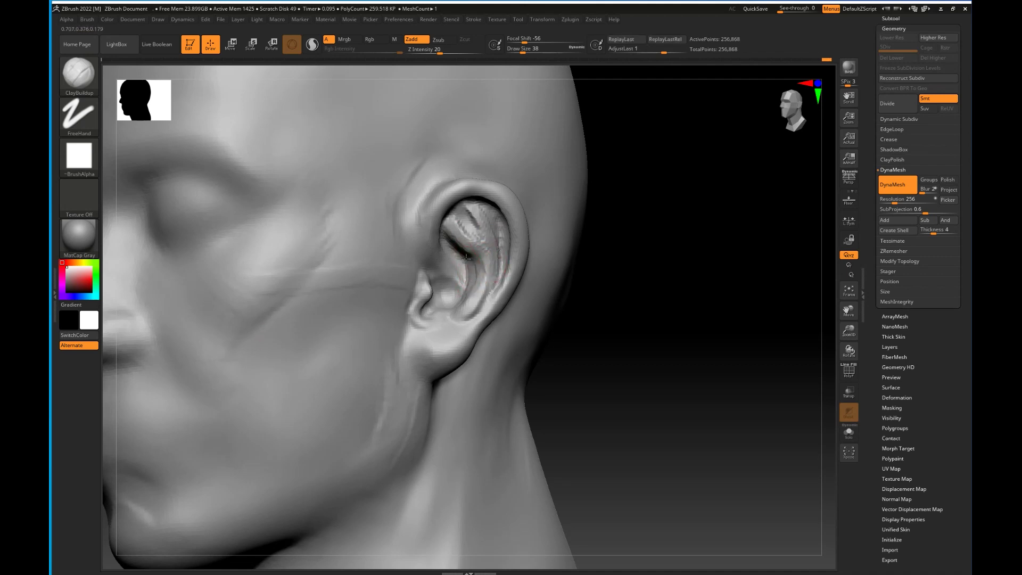
left_click_drag(467, 296, 463, 268)
right_click_drag(454, 297, 402, 295)
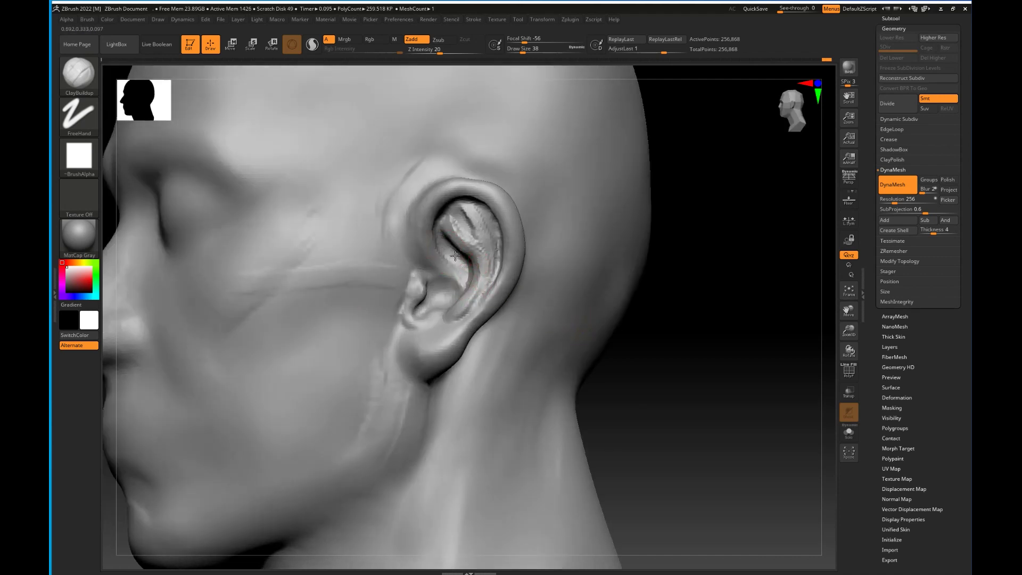
left_click_drag(444, 242, 459, 291)
left_click_drag(682, 369, 725, 369)
left_click_drag(448, 230, 479, 241)
left_click_drag(591, 266, 681, 366, "ctrl")
Refine the ear's inner ridge from its upper fold down into the bowl, and remesh the head.
left_click_drag(681, 366, 716, 358)
mouse_move(448, 224)
left_mouse_down()
mouse_move(486, 248)
mouse_move(490, 292)
left_mouse_up()
left_click_drag(681, 367, 680, 324, "alt")
mouse_move(459, 283)
left_mouse_down()
mouse_move(476, 265)
mouse_move(440, 281)
mouse_move(431, 292)
mouse_move(450, 294)
mouse_move(421, 295)
mouse_move(420, 305)
mouse_move(425, 277)
mouse_move(415, 325)
mouse_move(456, 291)
left_mouse_up()
mouse_move(639, 303)
left_mouse_down()
mouse_move(605, 274)
mouse_move(507, 242)
mouse_move(473, 324)
mouse_move(505, 276)
mouse_move(503, 296)
left_mouse_up()
mouse_move(287, 391)
left_mouse_down("ctrl")
mouse_move(310, 415)
mouse_move(261, 411)
left_mouse_up("ctrl")
Build up the back of the ear and sharpen its upper rim with ClayBuildup at size 22.
mouse_move(503, 248)
left_mouse_down()
mouse_move(516, 217)
mouse_move(507, 270)
mouse_move(514, 234)
mouse_move(520, 260)
mouse_move(499, 280)
mouse_move(509, 282)
left_mouse_up()
mouse_move(426, 293)
left_mouse_down()
mouse_move(474, 277)
mouse_move(506, 299)
mouse_move(509, 326)
left_mouse_up()
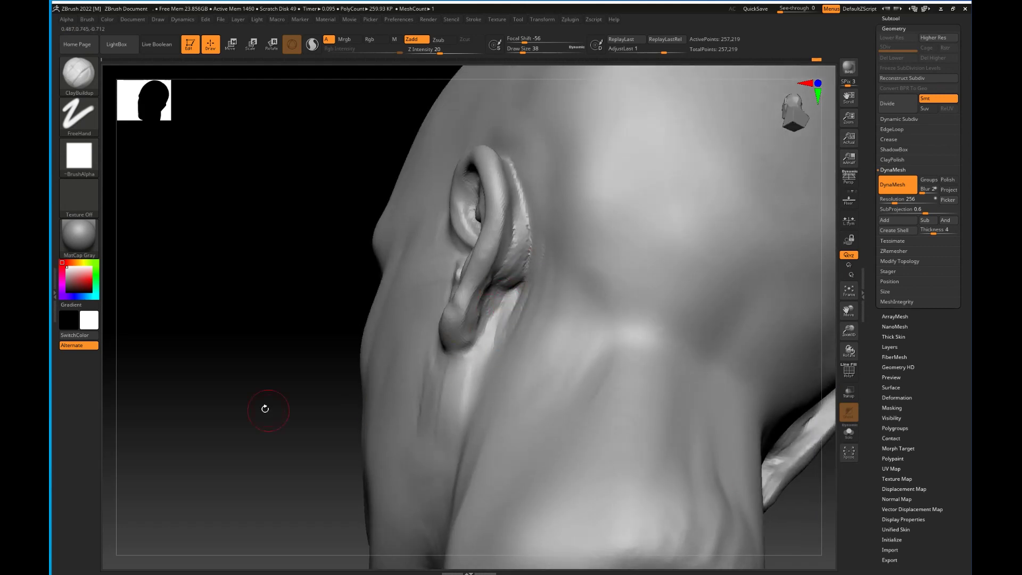
left_click_drag(265, 409, 486, 358)
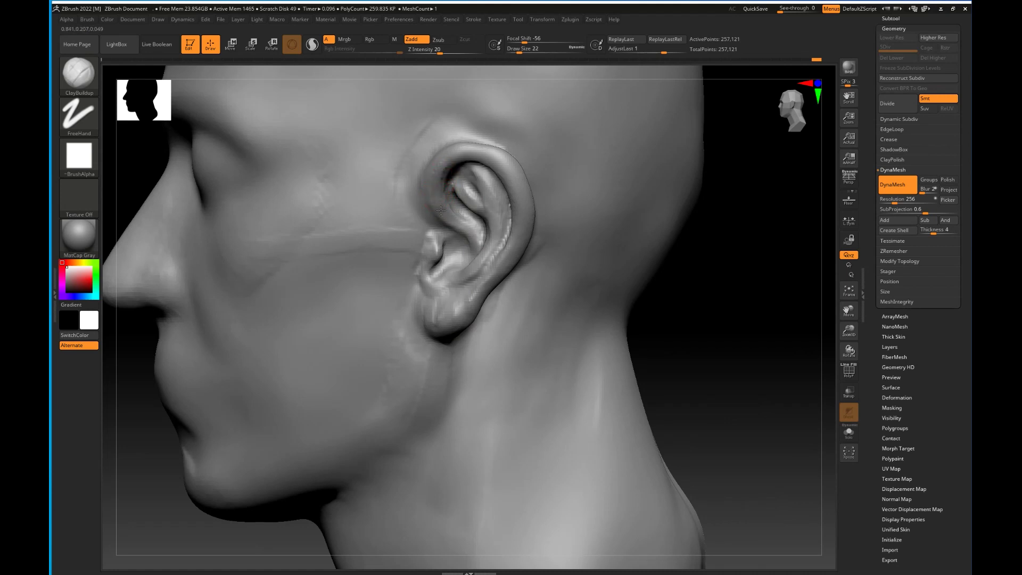
left_click_drag(468, 158, 504, 170)
mouse_move(723, 259)
left_mouse_down()
mouse_move(741, 283)
mouse_move(690, 291)
left_mouse_up()
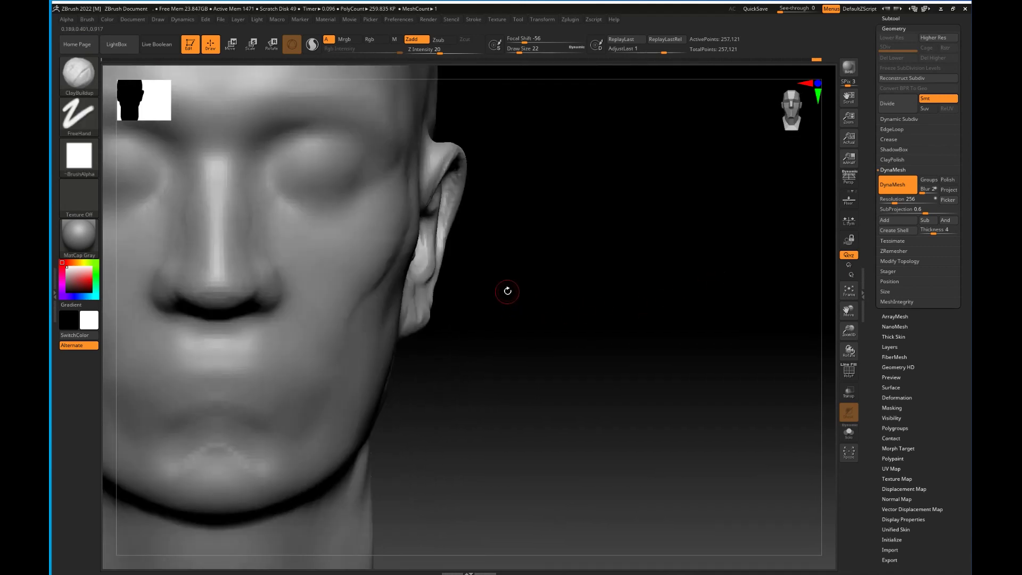
Reshape the ear's front-view profile from the upper rim to the lobe with the Move brush at size 70.
key("bracketright")
key("bracketright")
key("bracketright")
key("bracketright")
key("bracketright")
key("b")
key("m")
key("v")
left_click_drag(527, 274, 532, 269)
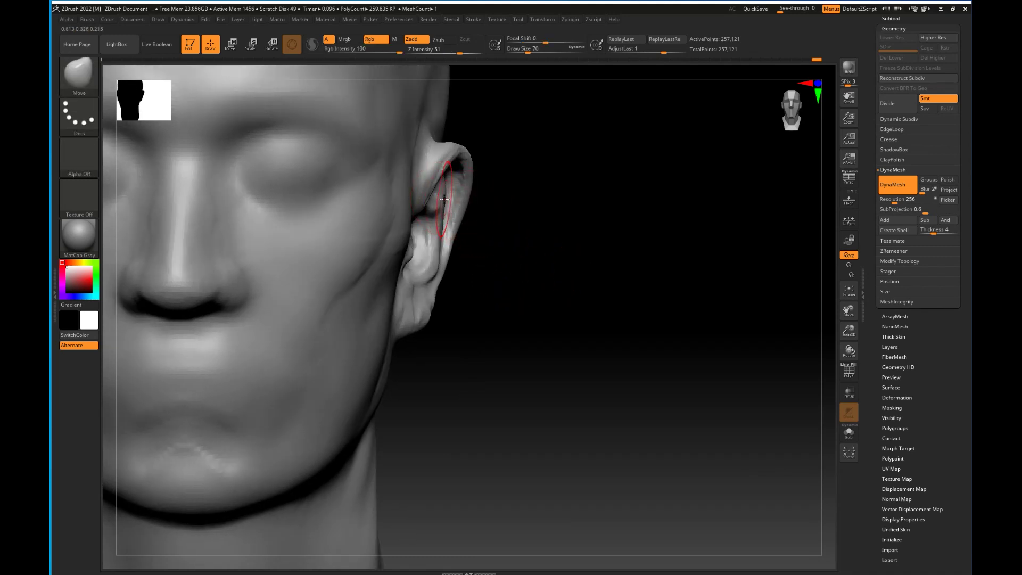
left_click_drag(442, 235, 451, 236)
left_click_drag(510, 271, 469, 265)
left_click_drag(548, 274, 584, 287)
left_click_drag(457, 161, 432, 185)
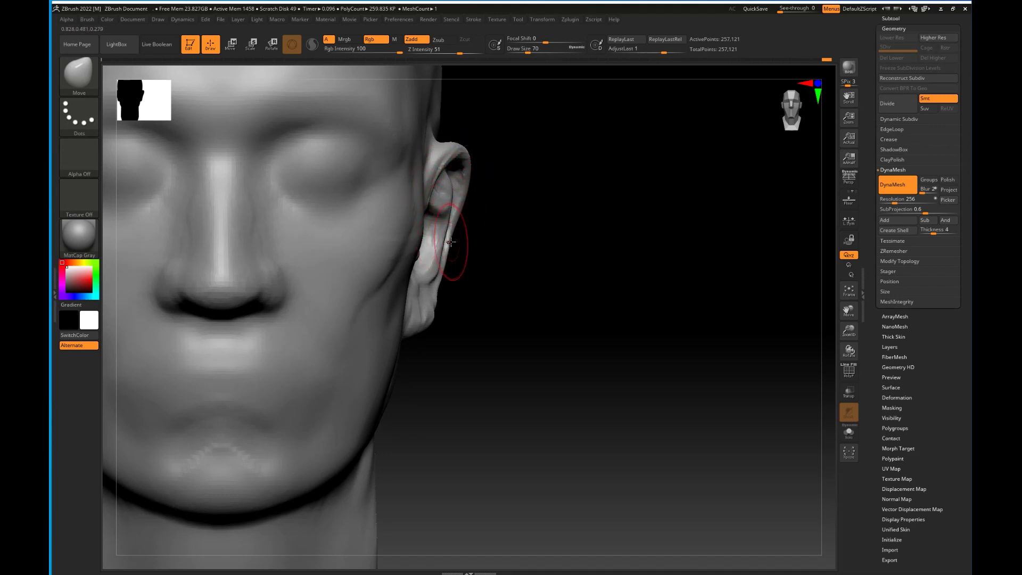
left_click_drag(441, 287, 436, 288)
Adjust the earlobe's shape with the Move brush at size 70 and smooth the lower inner ear.
left_click_drag(525, 307, 467, 315)
left_click_drag(653, 320, 677, 316)
left_click_drag(584, 328, 556, 327)
left_click_drag(670, 355, 648, 345)
left_click_drag(405, 318, 398, 311)
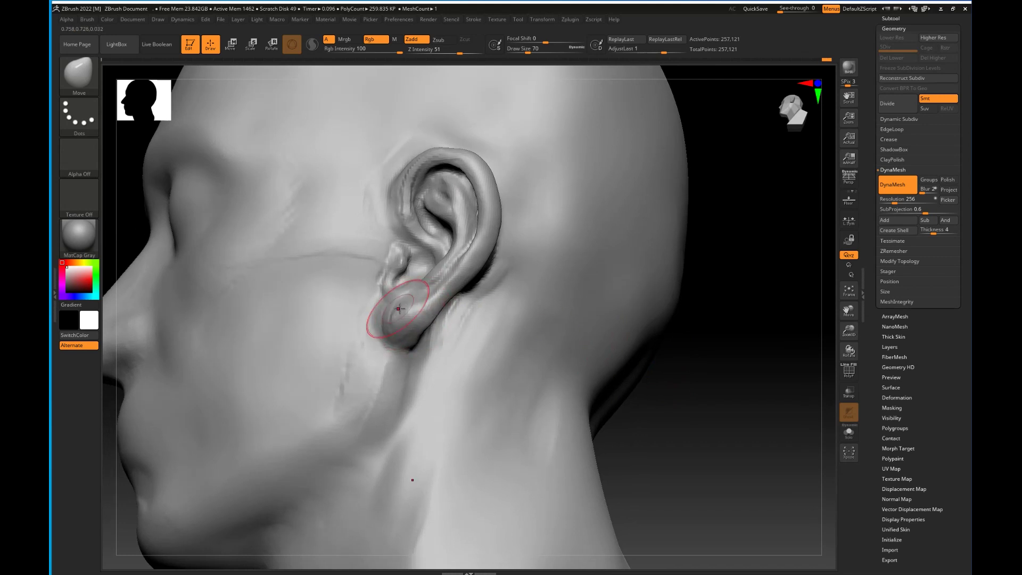
left_click_drag(720, 402, 490, 331)
mouse_move(417, 334)
left_mouse_down()
mouse_move(408, 351)
mouse_move(415, 343)
left_mouse_up()
mouse_move(266, 261)
left_mouse_down()
mouse_move(328, 307)
mouse_move(463, 317)
mouse_move(456, 330)
mouse_move(419, 316)
mouse_move(410, 296)
left_mouse_up()
left_click_drag(527, 303, 324, 270)
left_click_drag(434, 276, 416, 277, "shift")
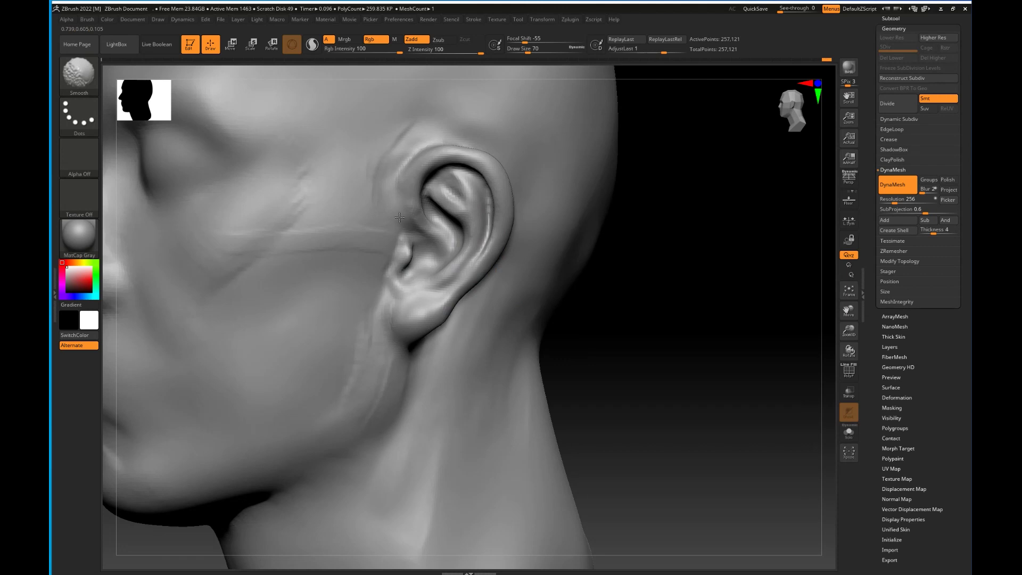
Adjust the curve of the ear's outer and upper rim with the Move brush, reducing its size to 50.
mouse_move(627, 326)
left_mouse_down()
mouse_move(639, 326)
mouse_move(508, 271)
left_mouse_up()
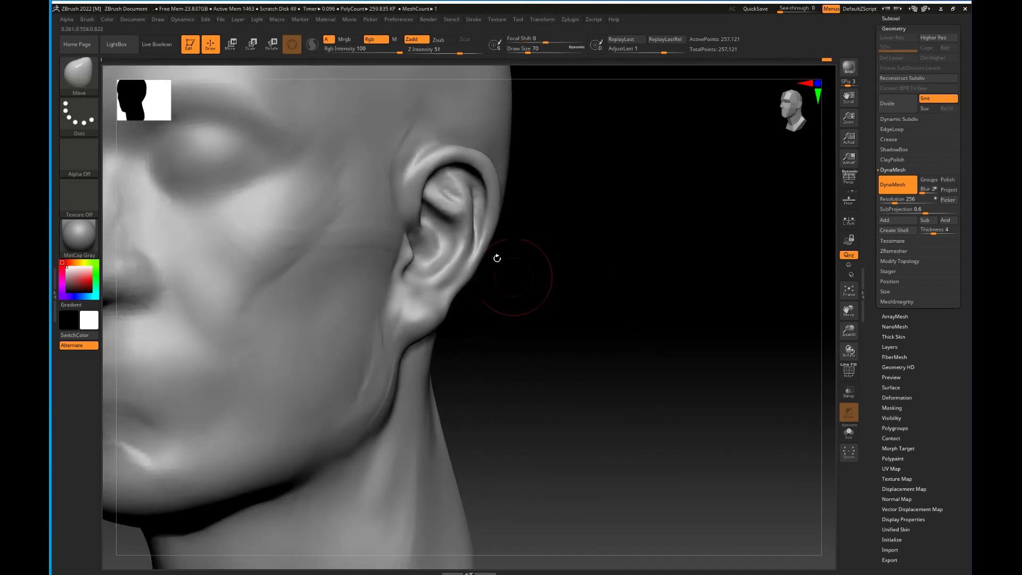
left_click_drag(469, 211, 466, 210)
left_click_drag(598, 296, 525, 217)
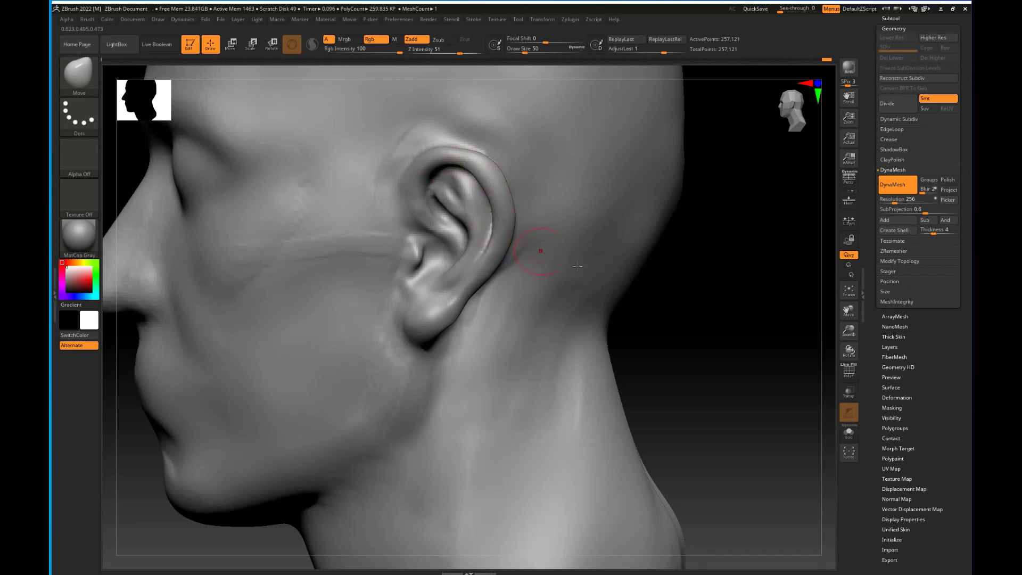
left_click_drag(577, 266, 626, 285)
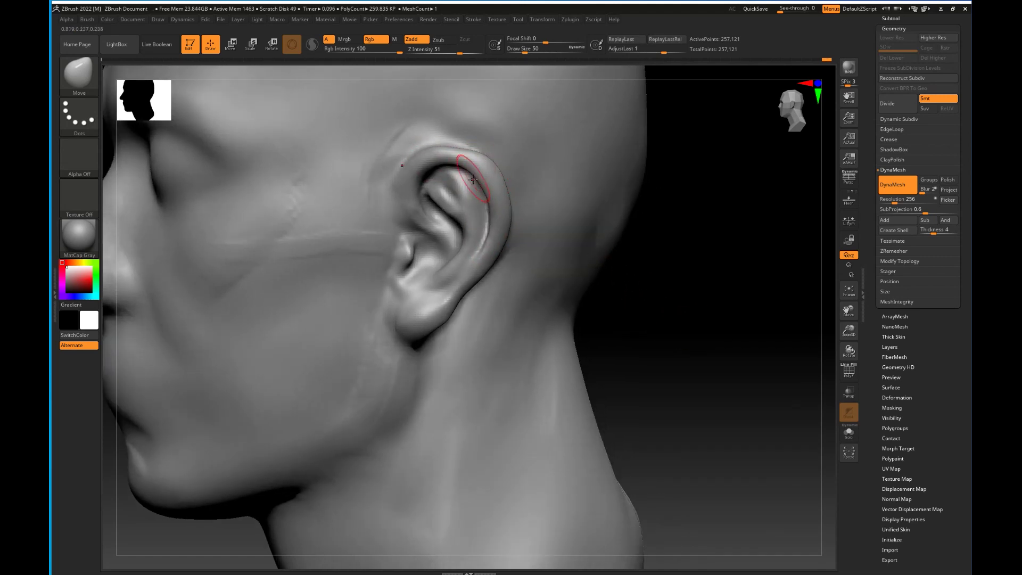
left_click_drag(692, 251, 618, 245)
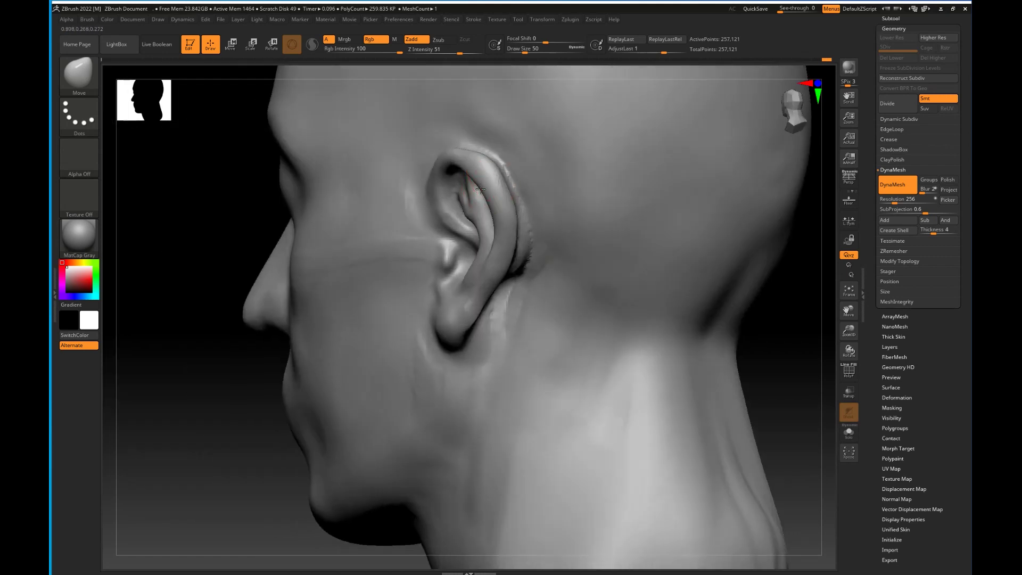
left_click_drag(213, 229, 341, 208)
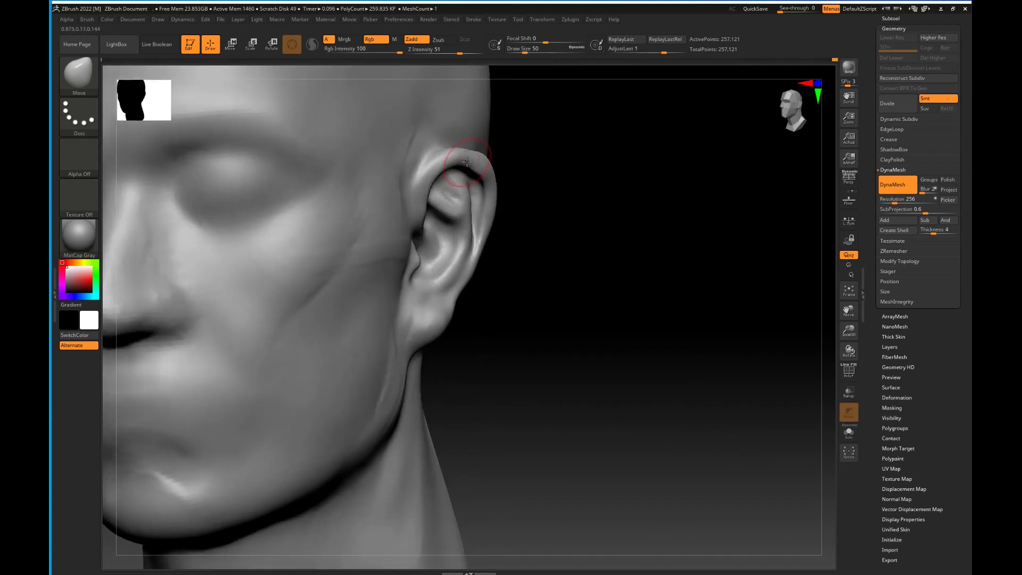
left_click_drag(433, 175, 420, 186)
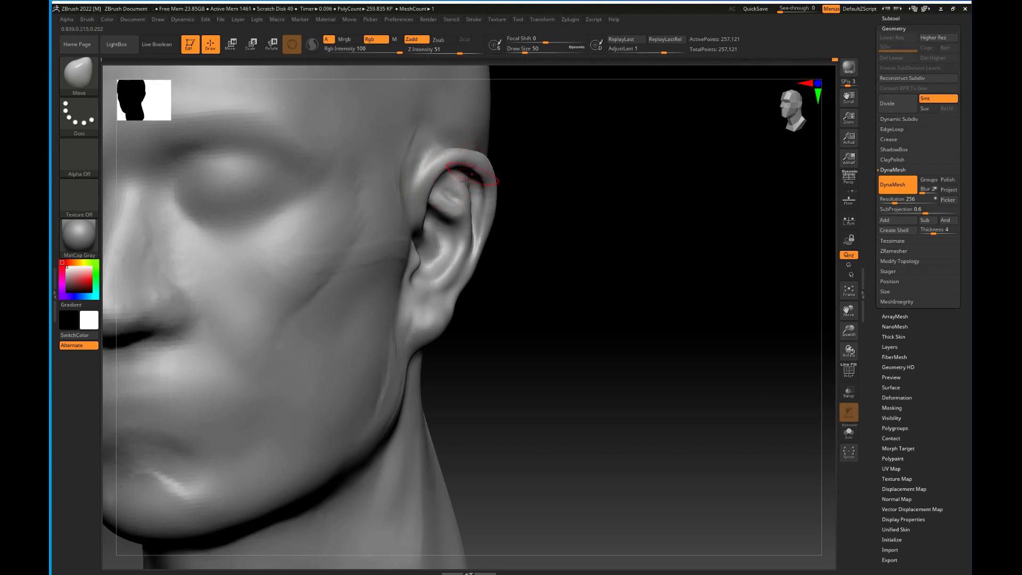
Carve the creases under the ear's rim and in its upper inner fold with DamStandard at size 50, smoothing the area in front.
key("b")
key("d")
key("s")
left_click_drag(562, 160, 532, 162)
mouse_move(433, 156)
left_mouse_down()
mouse_move(414, 213)
mouse_move(413, 173)
left_mouse_up()
mouse_move(424, 164)
left_mouse_down("shift")
mouse_move(411, 197)
mouse_move(403, 184)
left_mouse_up("shift")
left_click_drag(495, 279, 429, 281)
mouse_move(412, 266)
left_mouse_down("shift")
mouse_move(384, 303)
mouse_move(456, 256)
mouse_move(430, 243)
mouse_move(411, 290)
mouse_move(420, 301)
mouse_move(473, 263)
left_mouse_up("shift")
left_click_drag(464, 198, 453, 183)
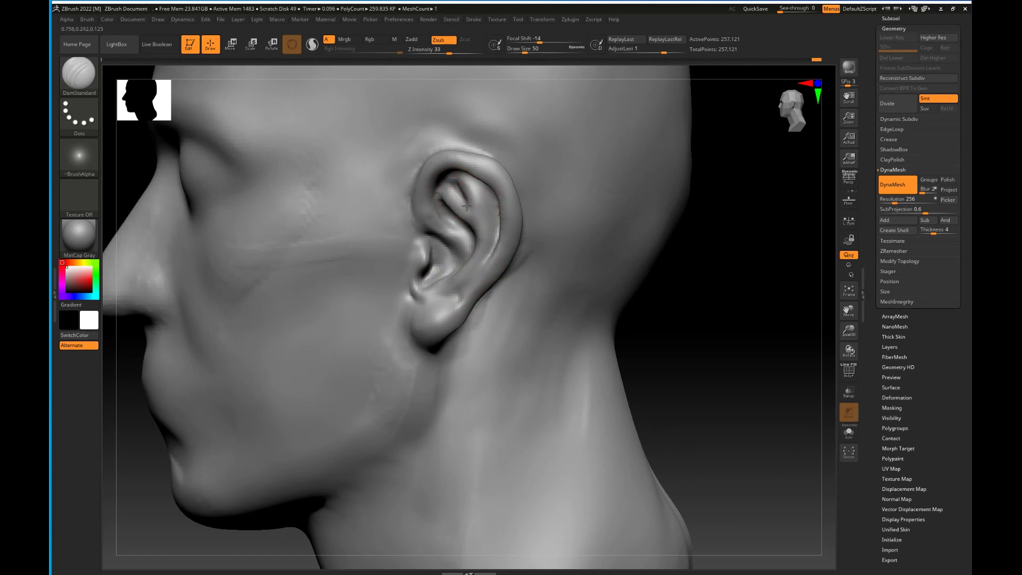
mouse_move(494, 214)
left_mouse_down()
mouse_move(485, 180)
mouse_move(464, 169)
left_mouse_up()
left_click_drag(622, 320, 604, 358)
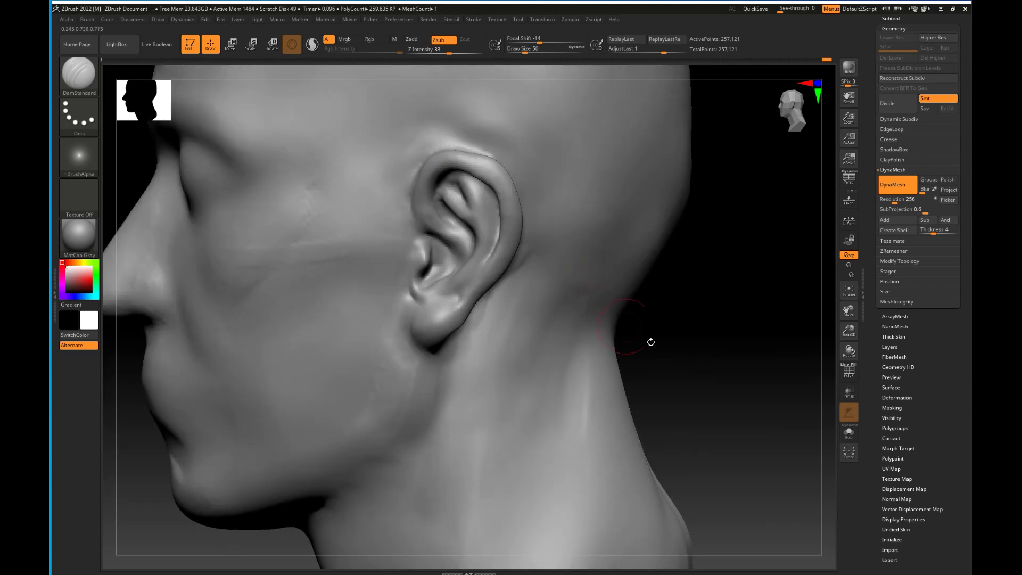
Stretch the top of the ear upward in profile with the Move brush at size 206.
key("f")
left_click_drag(666, 338, 611, 371)
left_click_drag(485, 353, 463, 347)
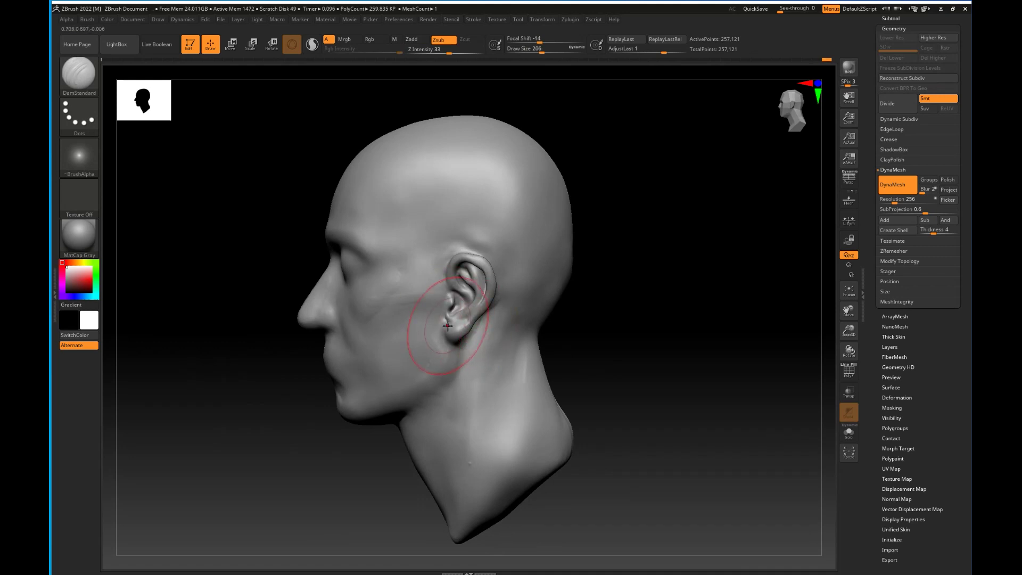
key("b")
key("m")
key("v")
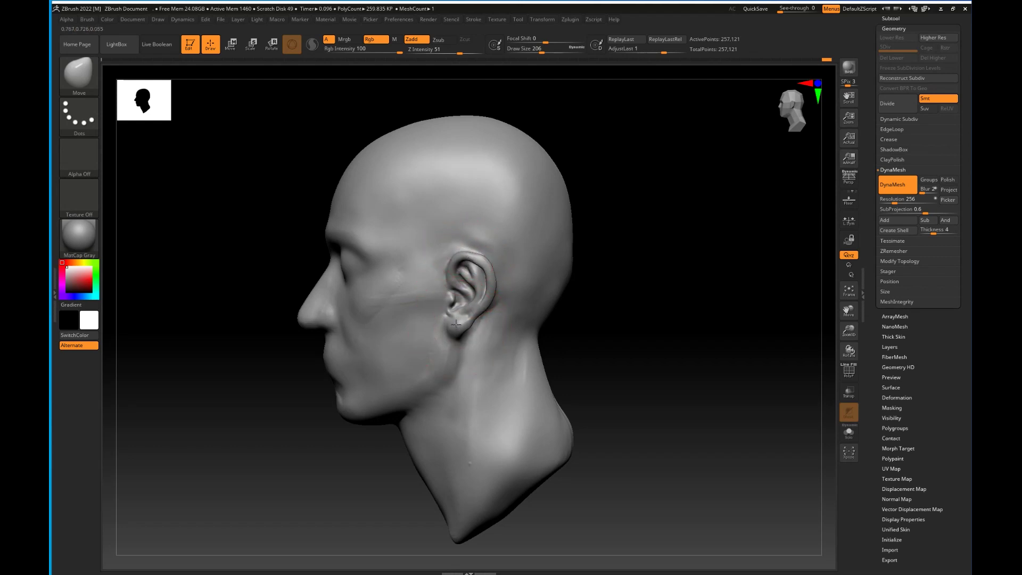
left_click_drag(470, 264, 470, 259)
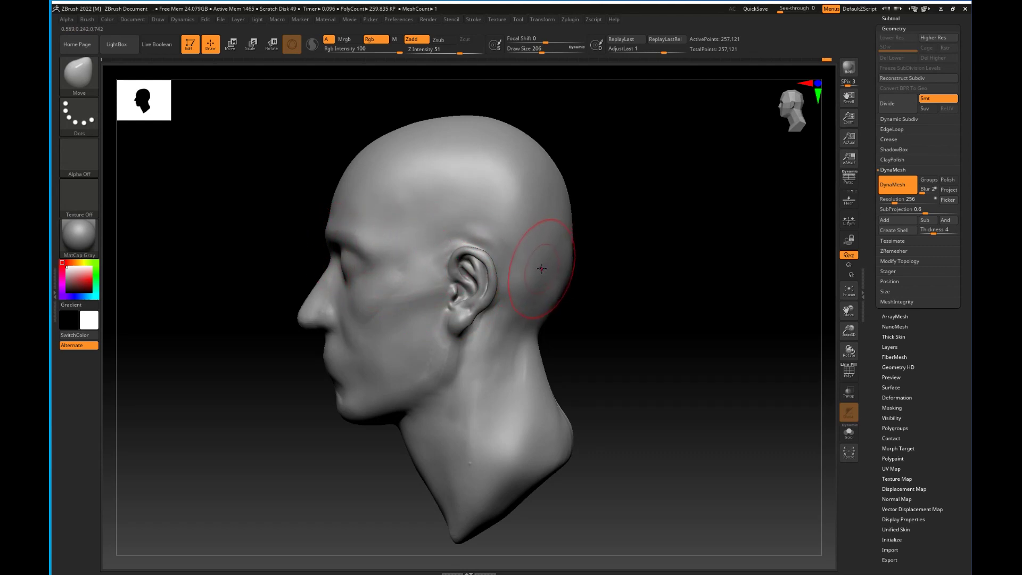
Turn on perspective for the front view of the head.
left_click_drag(589, 325, 665, 337)
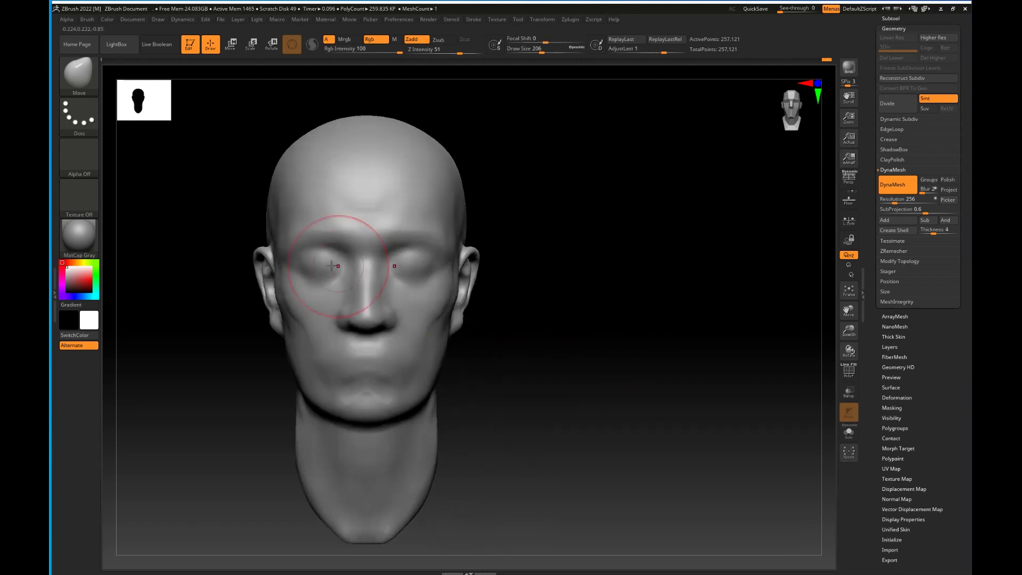
mouse_move(604, 314)
left_mouse_down()
mouse_move(568, 331)
mouse_move(609, 295)
left_mouse_up()
left_click(852, 184)
left_click_drag(724, 330, 520, 331)
Adjust the proportions of the jaw and sides of the head with the Move brush at size 502.
key("bracketright")
key("bracketright")
key("bracketright")
key("bracketright")
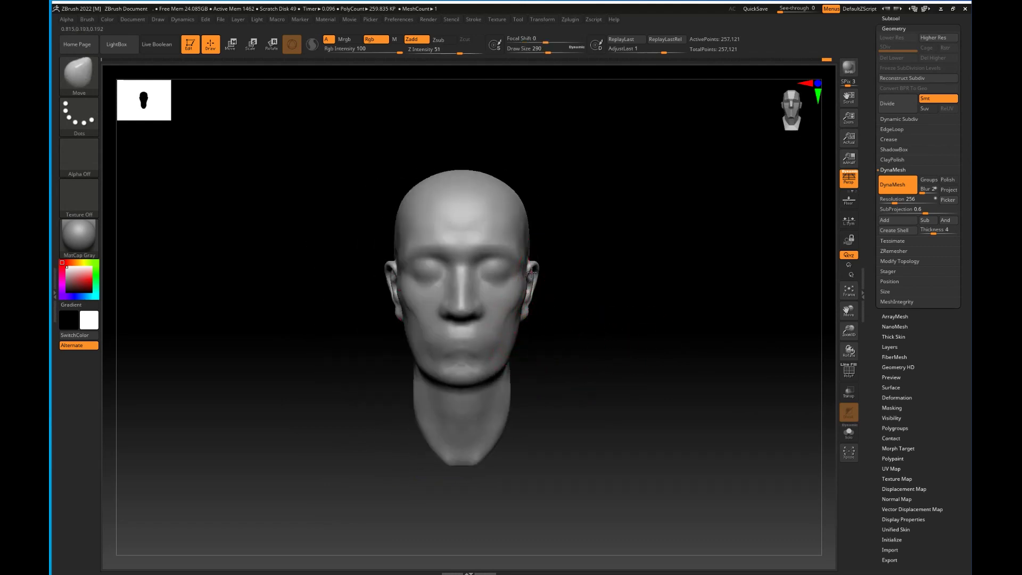
key("bracketright")
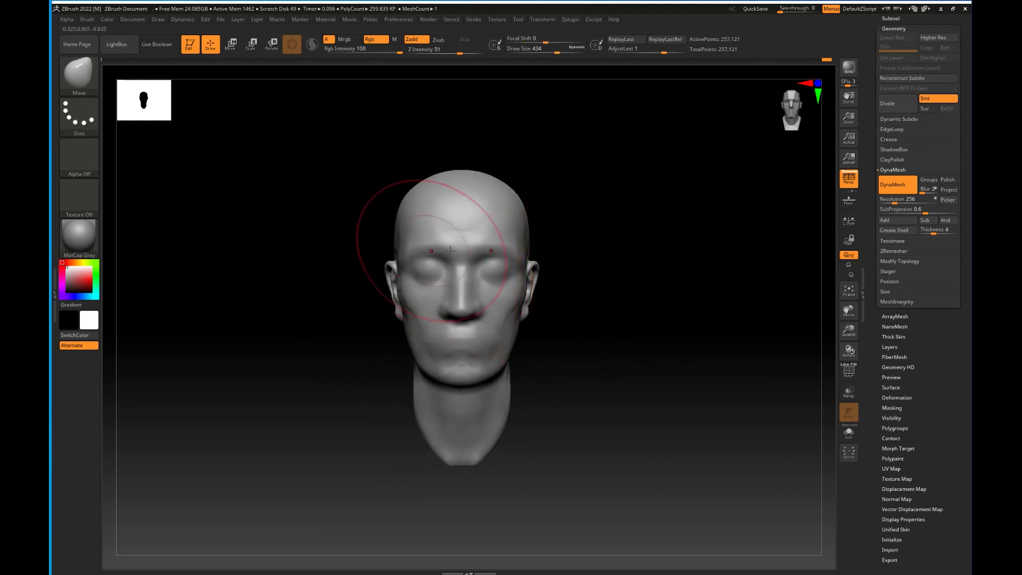
left_click_drag(598, 289, 587, 292)
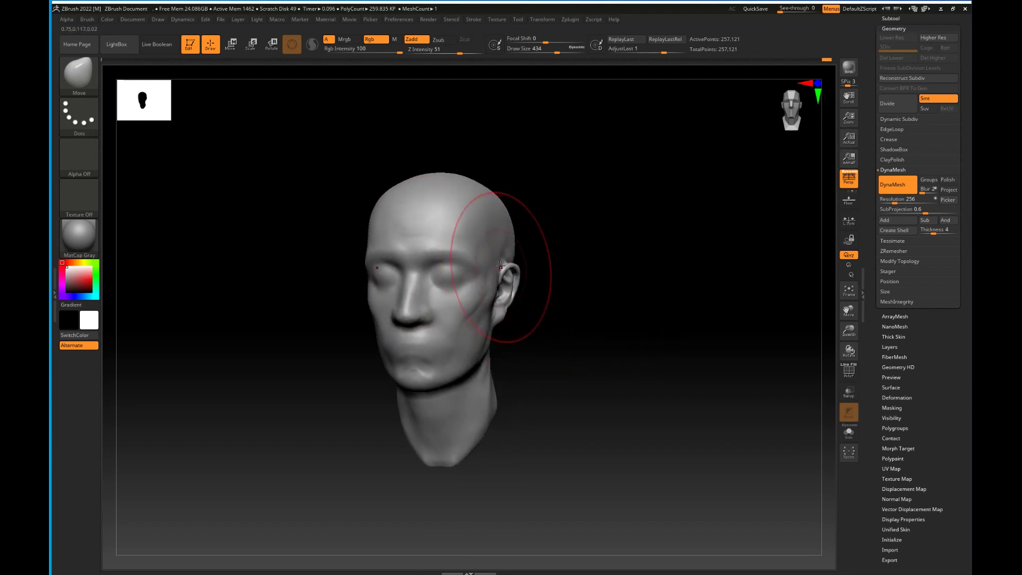
key("bracketright")
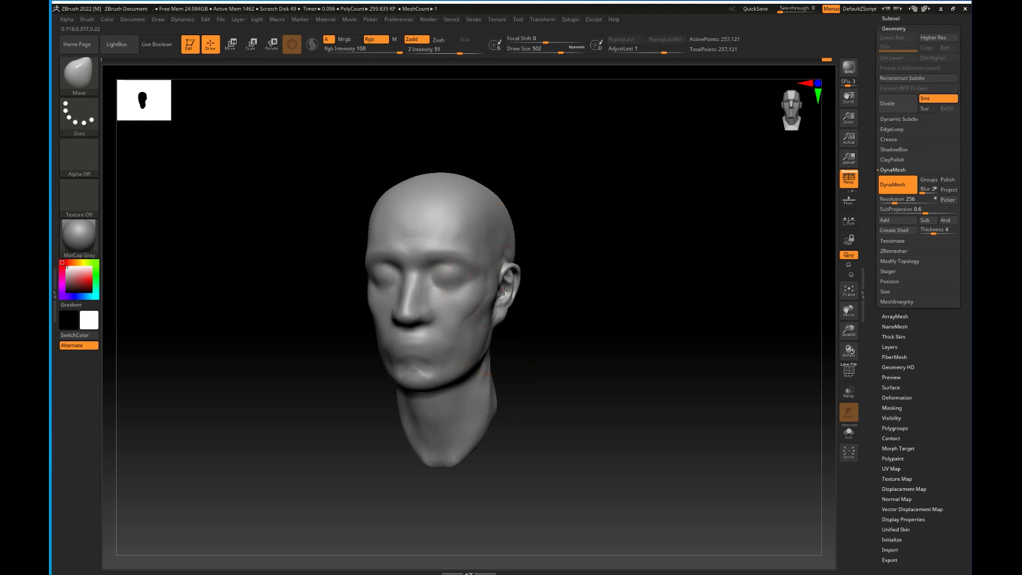
left_click_drag(555, 323, 520, 287, "shift")
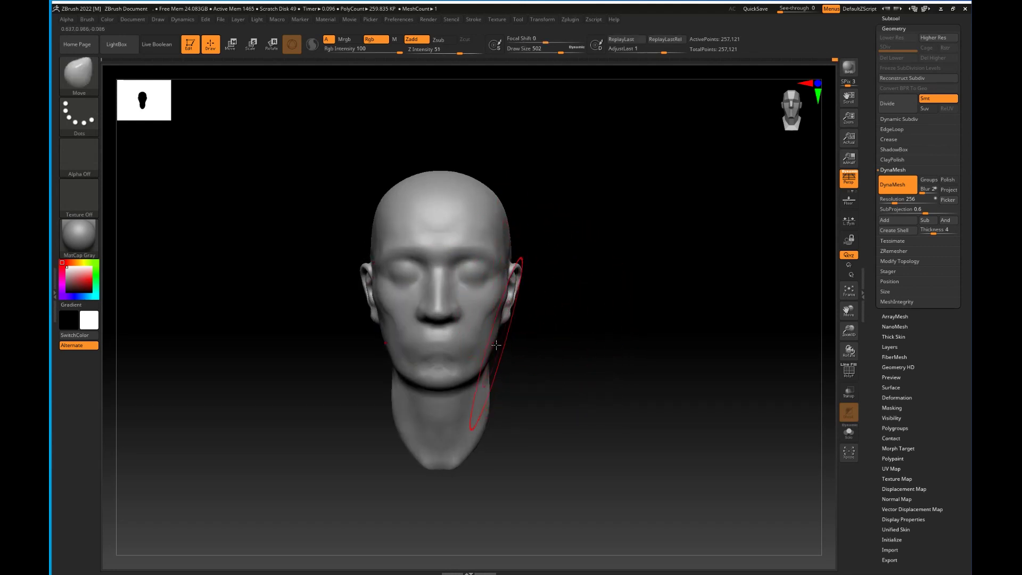
left_click_drag(480, 363, 487, 368)
left_click_drag(536, 410, 537, 422)
mouse_move(639, 358)
left_mouse_down("shift")
mouse_move(652, 365)
mouse_move(627, 373)
left_mouse_up("shift")
left_click_drag(471, 239, 471, 253, "shift")
left_click_drag(476, 337, 503, 340, "shift")
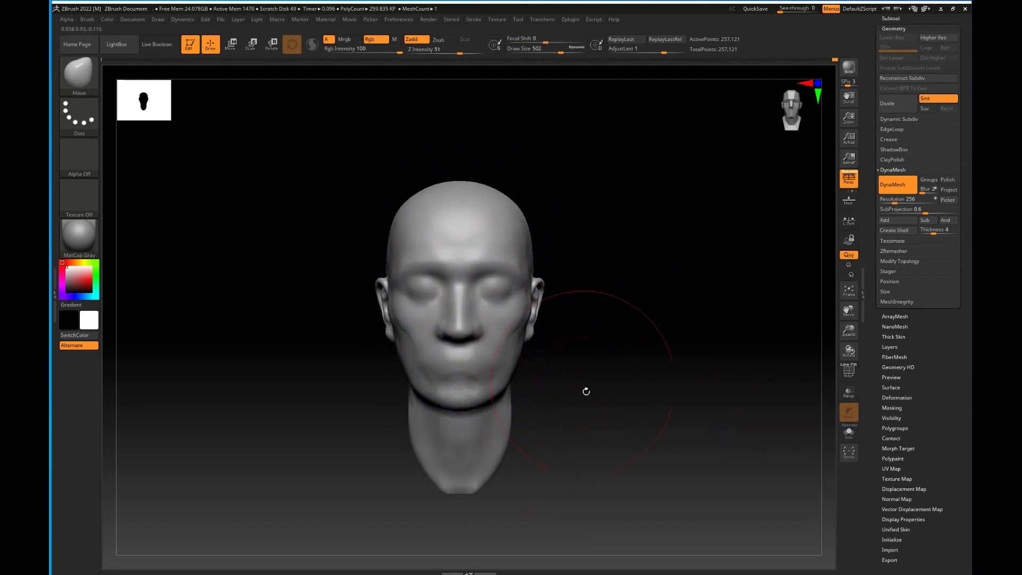
left_click_drag(565, 322, 565, 326)
Carve the inner corners of the eye sockets beside the nose bridge with ClayBuildup at size 62.
key("bracketleft")
key("bracketleft")
key("bracketleft")
key("bracketleft")
key("bracketleft")
key("bracketleft")
key("bracketleft")
key("bracketleft")
key("bracketleft")
key("bracketleft")
key("bracketleft")
key("bracketleft")
key("bracketleft")
key("bracketleft")
key("bracketleft")
key("bracketleft")
mouse_move(584, 367)
left_mouse_down("shift")
mouse_move(591, 385)
mouse_move(644, 379)
mouse_move(586, 304)
mouse_move(585, 269)
left_mouse_up("shift")
mouse_move(634, 375)
left_mouse_down("shift")
mouse_move(621, 285)
mouse_move(650, 256)
mouse_move(643, 238)
left_mouse_up("shift")
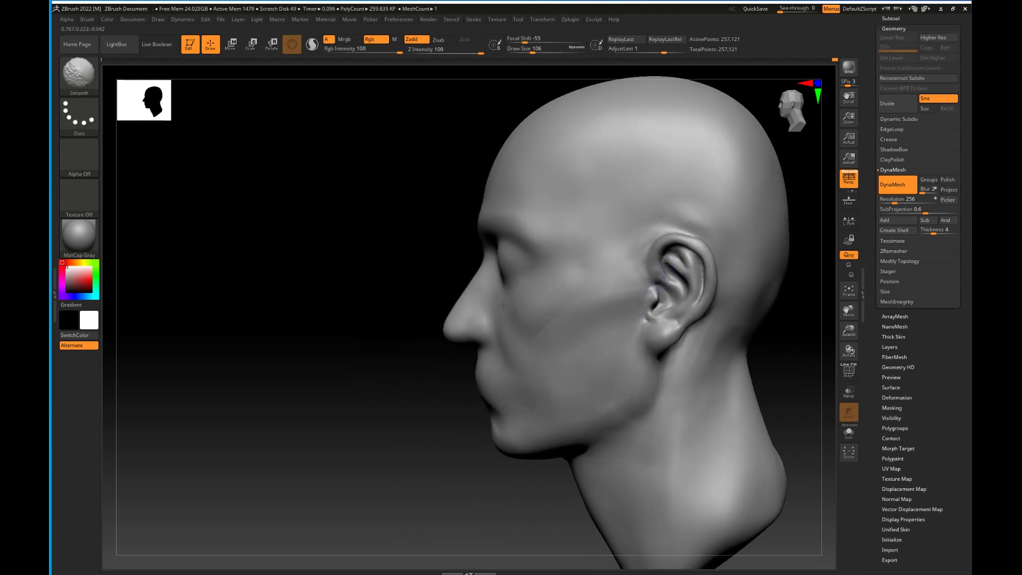
left_click_drag(410, 390, 420, 413, "shift")
mouse_move(714, 343)
left_mouse_down("alt")
mouse_move(641, 349)
mouse_move(641, 391)
left_mouse_up("alt")
key("bracketleft")
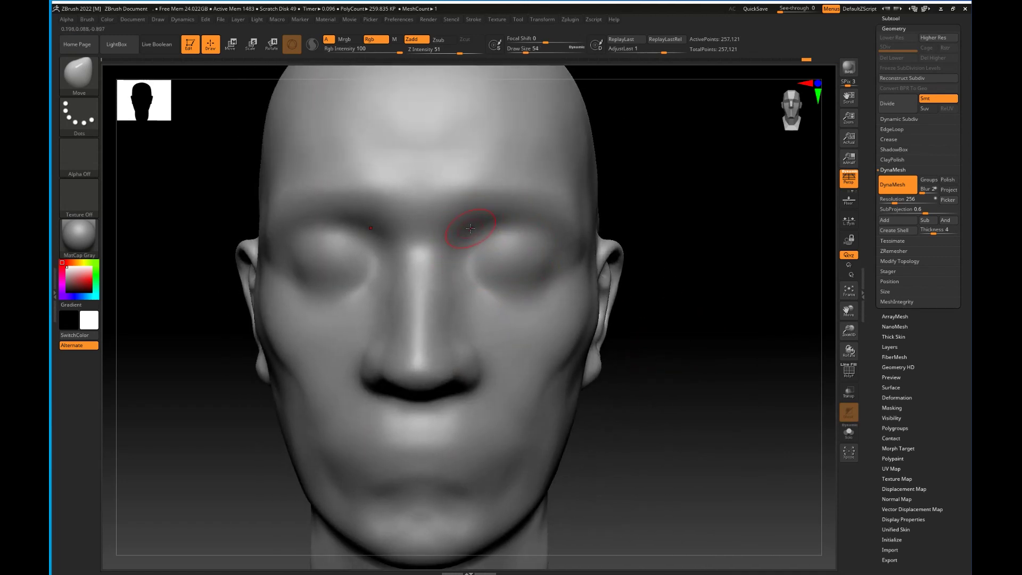
key("b")
key("c")
key("b")
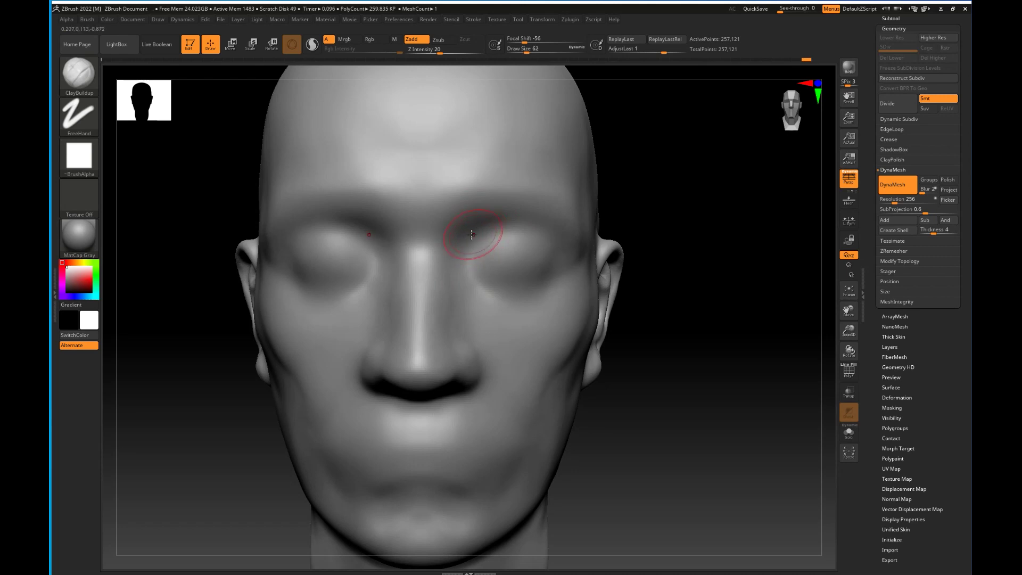
left_click_drag(465, 219, 452, 233, "alt")
right_click_drag(466, 217, 459, 218)
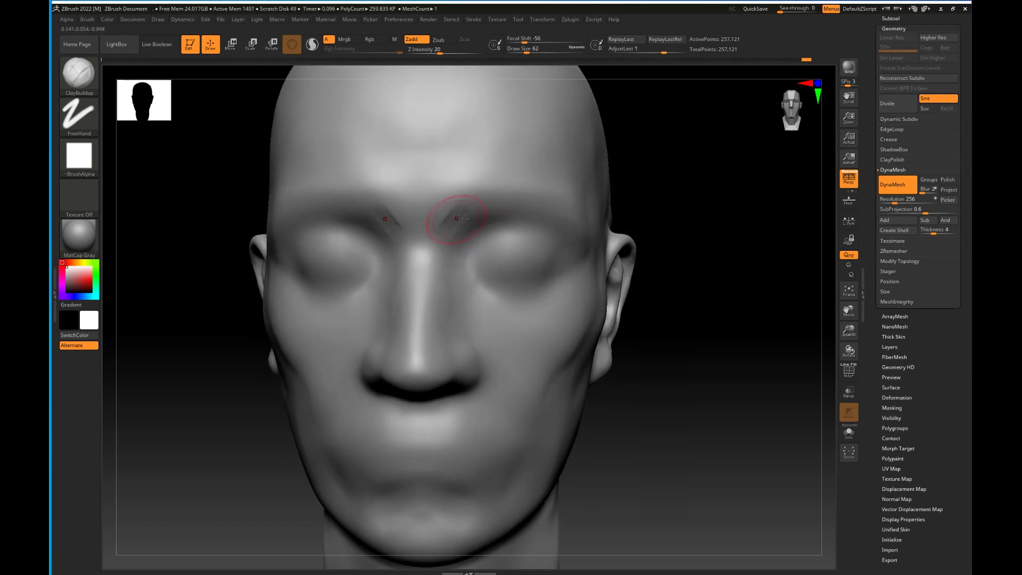
left_click_drag(483, 213, 465, 224, "alt")
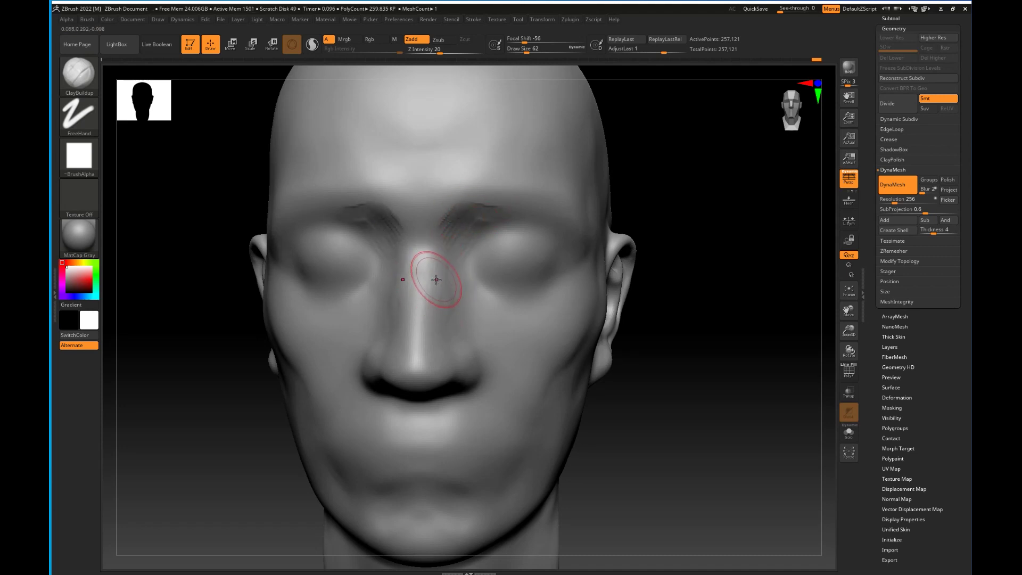
Build up the side planes of the nose bridge with ClayBuildup at size 62.
left_click_drag(441, 265, 461, 325)
left_click_drag(635, 412, 553, 380)
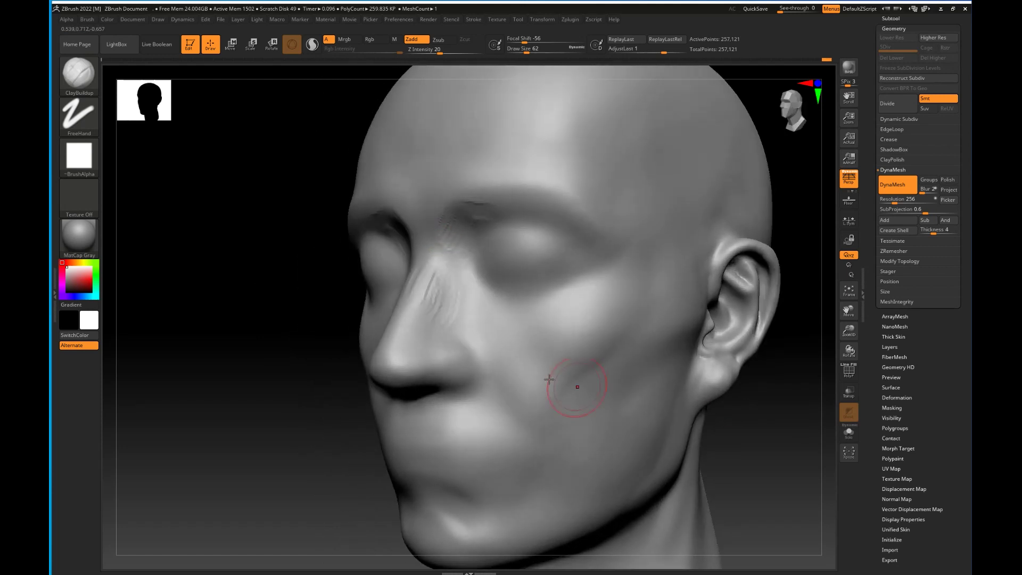
mouse_move(330, 370)
left_mouse_down()
mouse_move(431, 367)
mouse_move(426, 383)
mouse_move(426, 354)
mouse_move(453, 339)
left_mouse_up()
Build up the tip and lower sides of the nose with ClayBuildup at size 62.
left_click_drag(660, 458, 641, 348)
mouse_move(411, 328)
left_mouse_down()
mouse_move(419, 336)
mouse_move(420, 327)
left_mouse_up()
left_click_drag(564, 261, 453, 282)
left_click_drag(426, 326, 456, 315)
right_click_drag(470, 322, 430, 322)
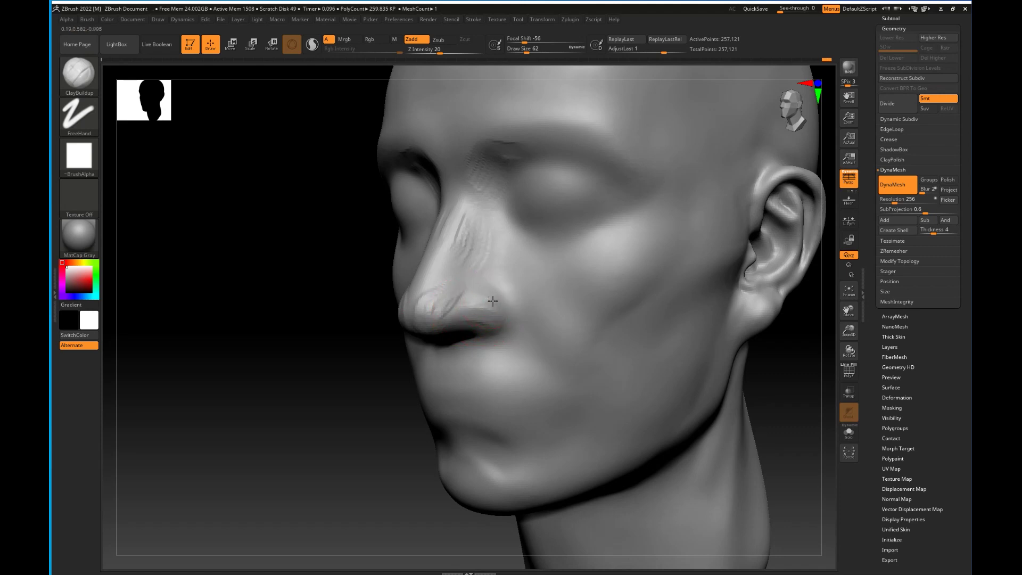
Carve both nostrils into the underside of the nose with ClayBuildup at size 34.
mouse_move(381, 395)
right_mouse_down()
mouse_move(351, 362)
mouse_move(356, 334)
right_mouse_up()
mouse_move(596, 269)
right_mouse_down("shift")
mouse_move(665, 292)
mouse_move(668, 342)
mouse_move(759, 281)
right_mouse_up("shift")
right_click_drag(763, 428, 729, 417)
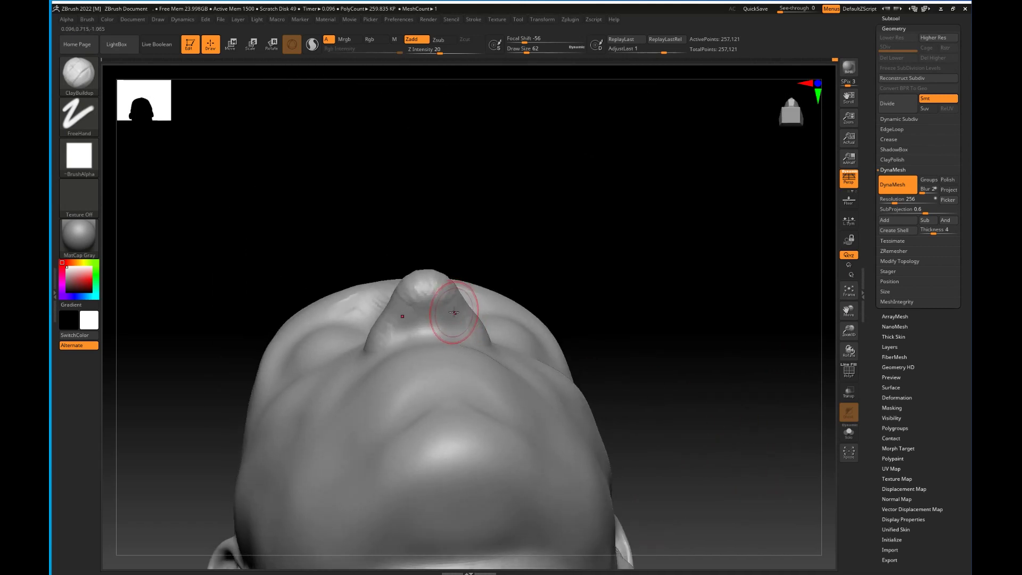
mouse_move(541, 262)
right_mouse_down()
mouse_move(548, 246)
mouse_move(579, 255)
right_mouse_up()
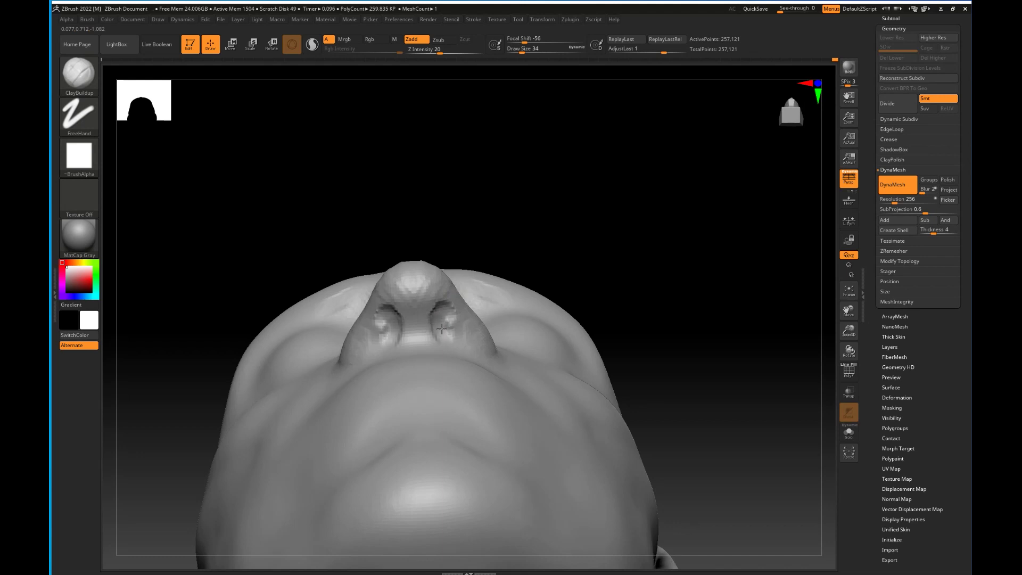
left_click_drag(456, 324, 447, 332, "alt")
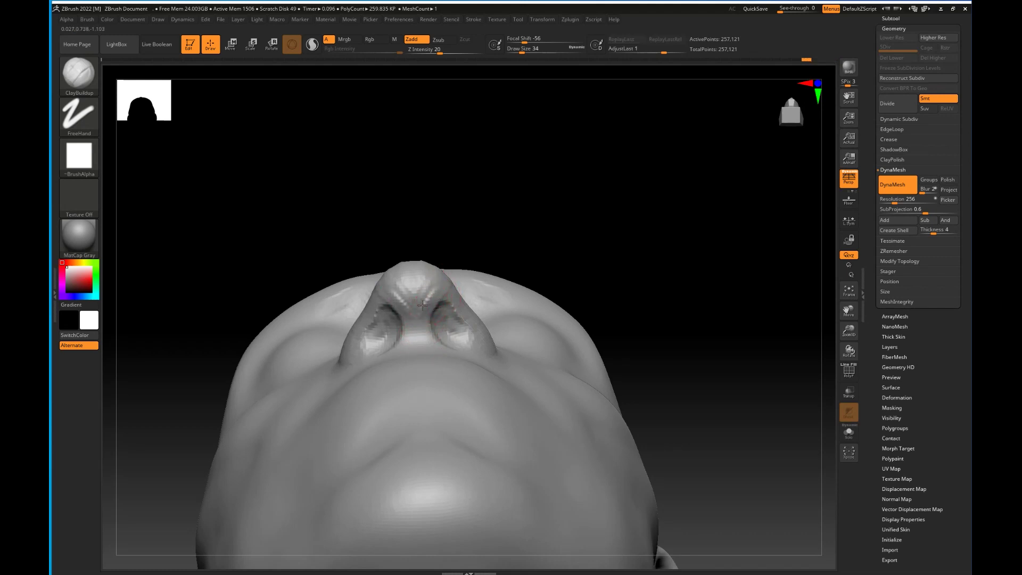
Build up the outer nostril wings with ClayBuildup at size 34 and remesh the head with DynaMesh at resolution 256.
left_click_drag(591, 228, 510, 224)
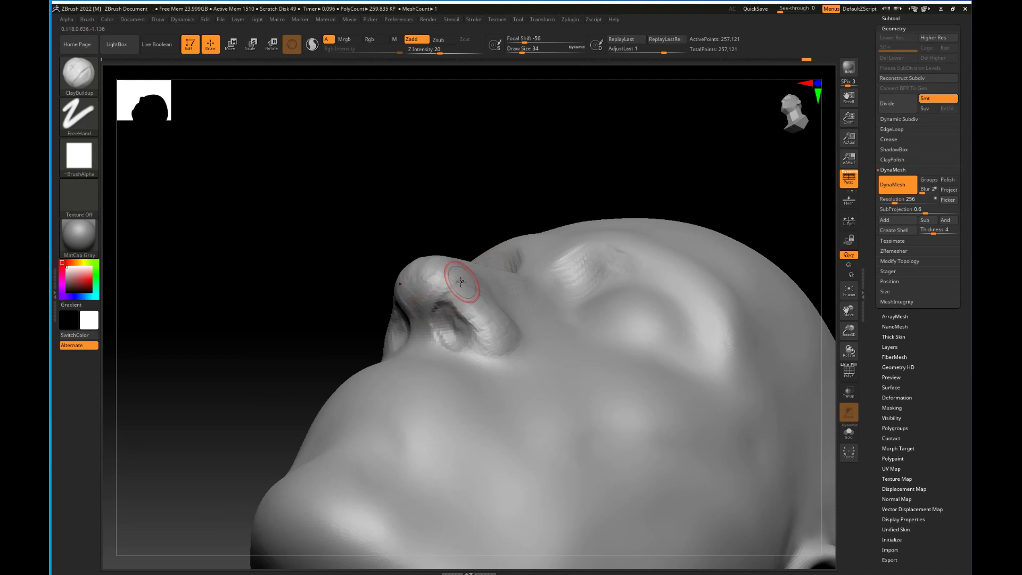
mouse_move(444, 298)
left_mouse_down()
mouse_move(484, 339)
mouse_move(477, 363)
mouse_move(468, 356)
mouse_move(504, 358)
left_mouse_up()
mouse_move(300, 295)
left_mouse_down("ctrl")
mouse_move(327, 311)
mouse_move(365, 306)
left_mouse_up("ctrl")
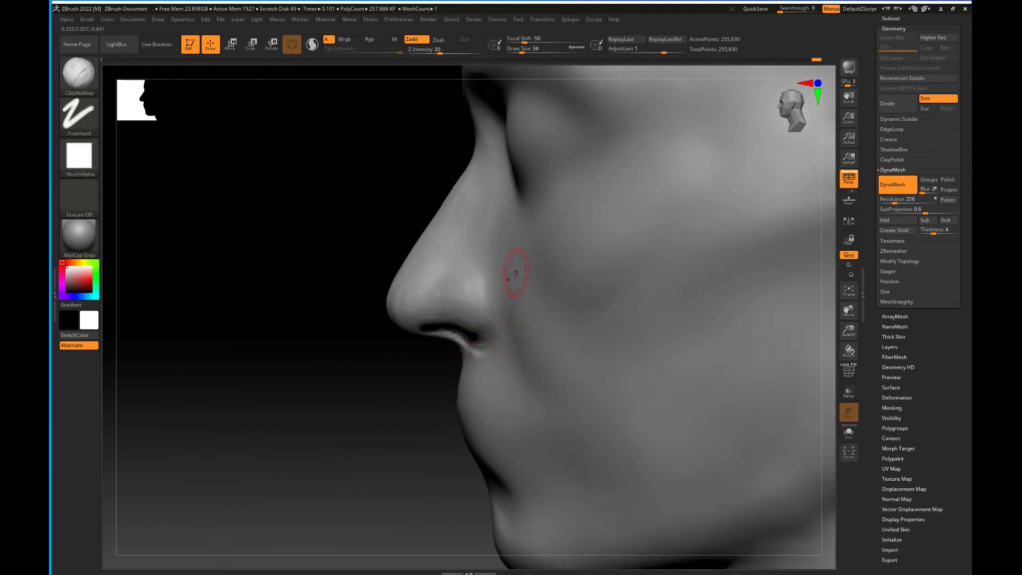
Carve the crease around the back of the nostril wings with DamStandard at size 34 and smooth its outer edge.
left_click_drag(393, 445, 446, 340)
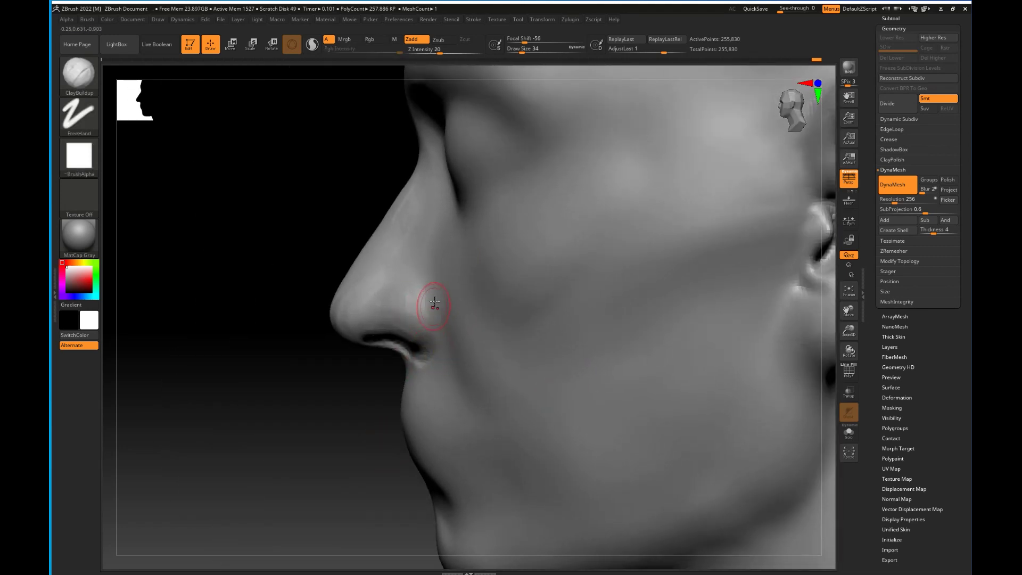
key("b")
key("d")
key("s")
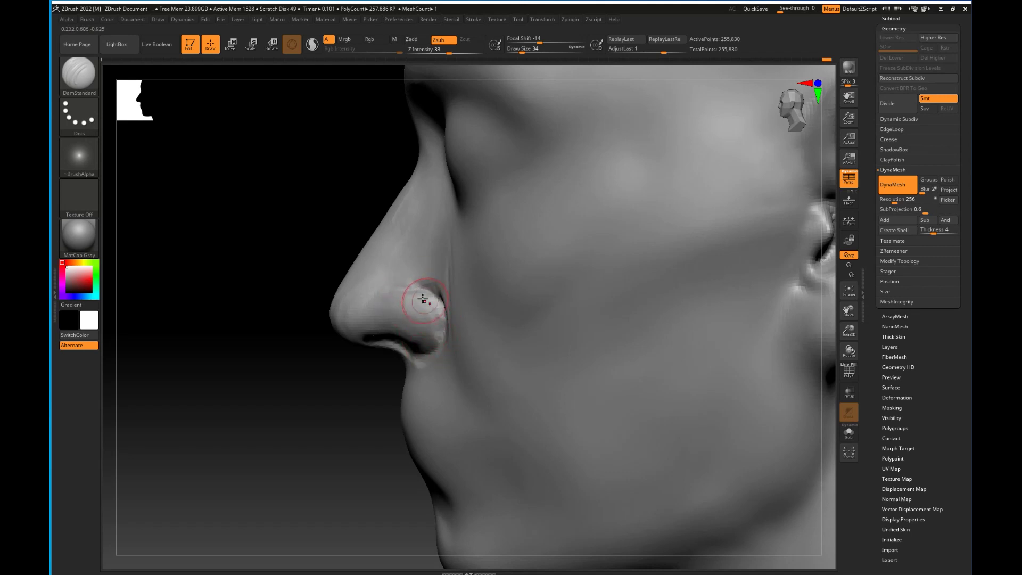
left_click_drag(298, 408, 425, 397)
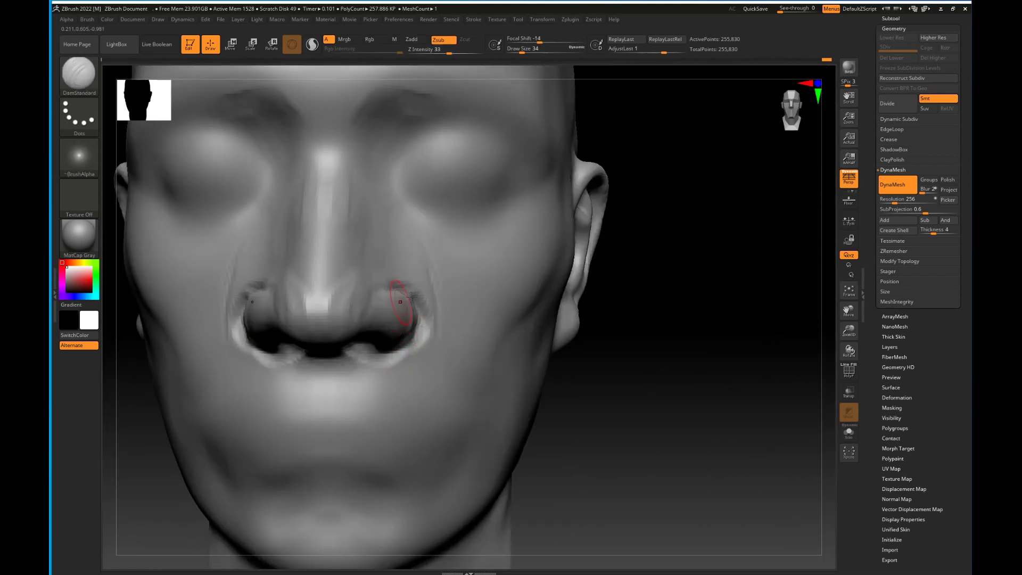
left_click_drag(551, 382, 543, 369)
mouse_move(463, 319)
left_mouse_down("shift")
mouse_move(445, 330)
mouse_move(436, 305)
mouse_move(369, 358)
mouse_move(445, 291)
left_mouse_up("shift")
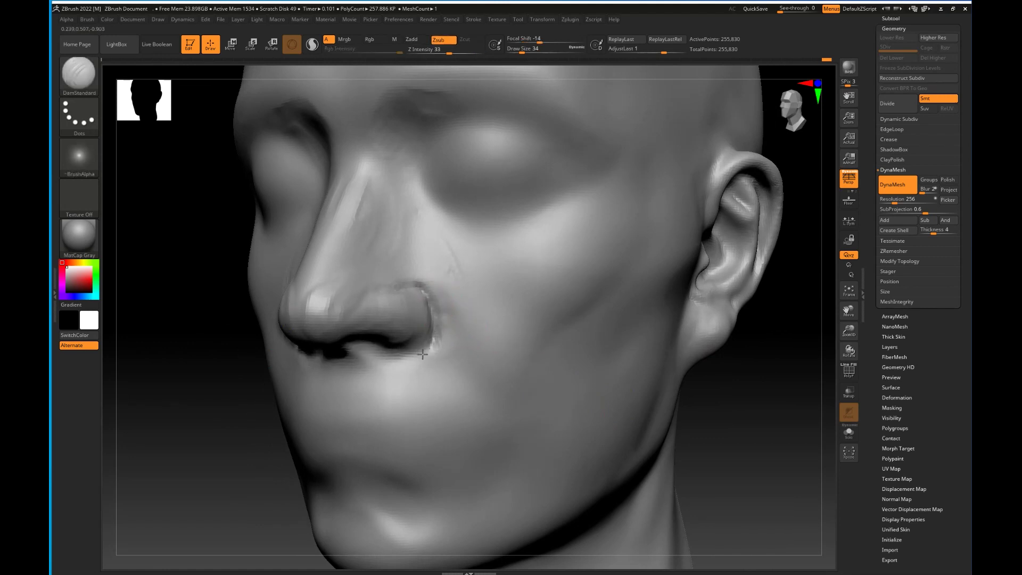
left_click_drag(719, 413, 653, 405, "shift")
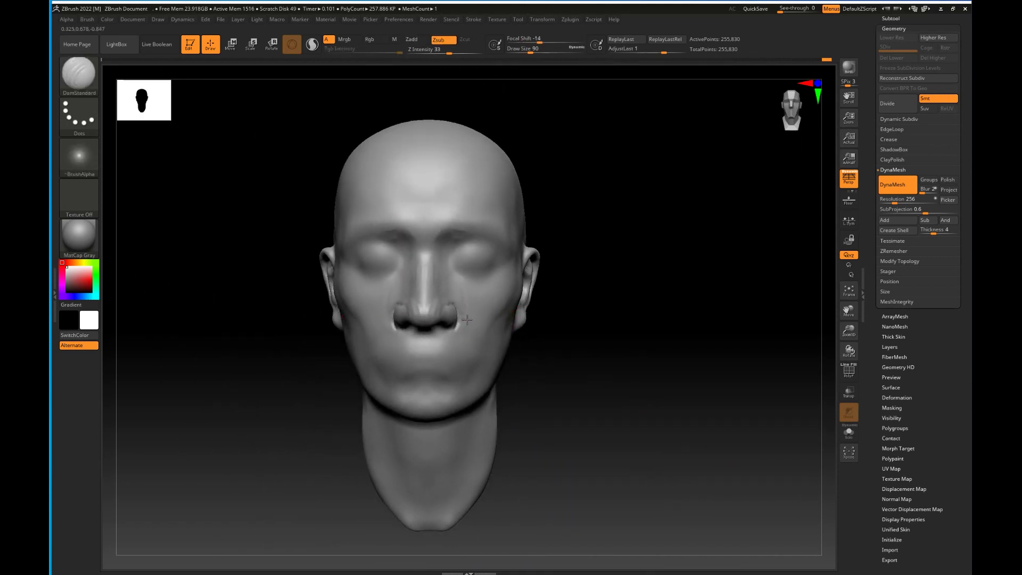
Reshape the width and base of the nostril wings with the Move brush, reducing it to size 98 for the underside.
key("b")
key("m")
key("v")
left_click_drag(445, 303, 462, 308)
key("shift")
mouse_move(592, 381)
left_mouse_down()
mouse_move(611, 316)
mouse_move(609, 324)
mouse_move(660, 341)
mouse_move(724, 304)
mouse_move(525, 269)
left_mouse_up()
key("[")
key("[")
key("[")
key("[")
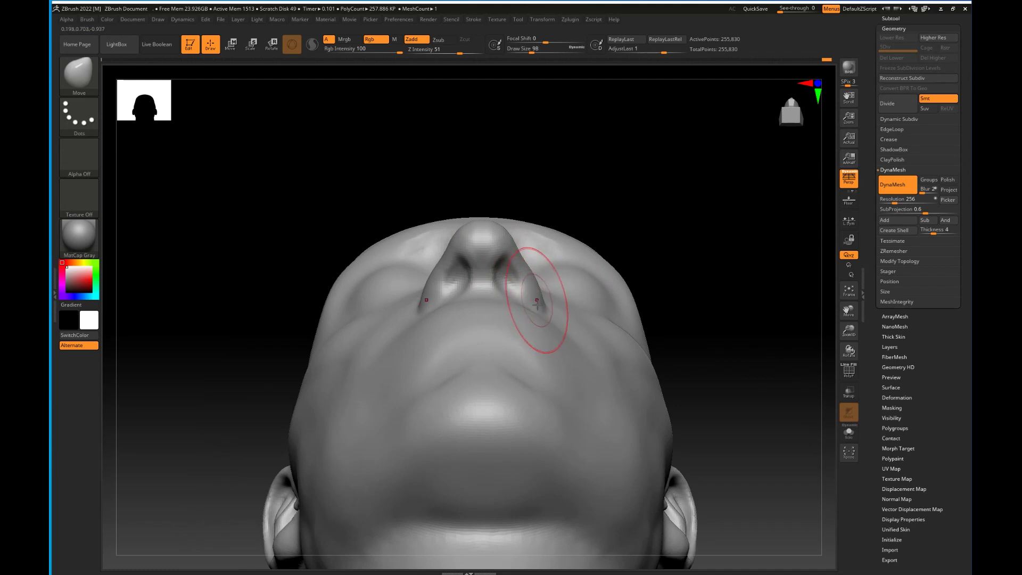
left_click_drag(543, 315, 529, 302)
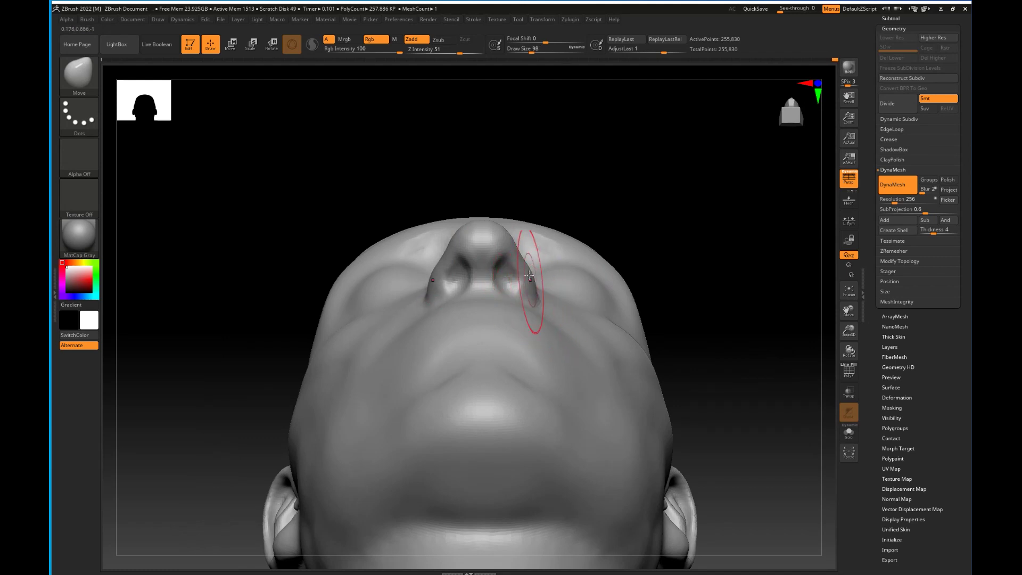
Deepen the crease where the nostril wings meet the cheek with DamStandard.
key("b")
key("d")
key("s")
left_click_drag(604, 201, 515, 306)
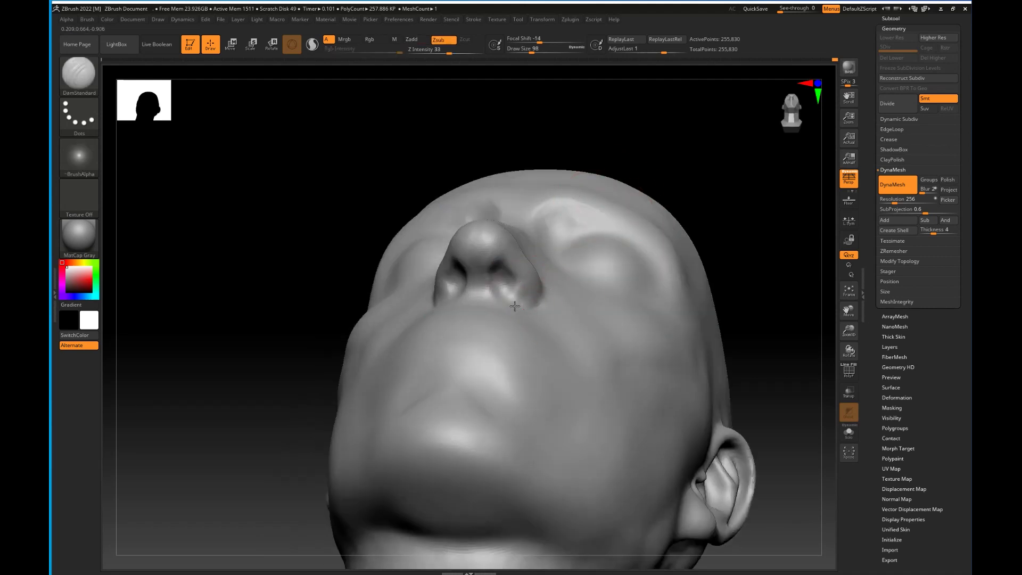
left_click_drag(753, 199, 703, 243)
mouse_move(534, 297)
left_mouse_down()
mouse_move(705, 271)
mouse_move(735, 356)
mouse_move(463, 365)
mouse_move(535, 292)
left_mouse_up()
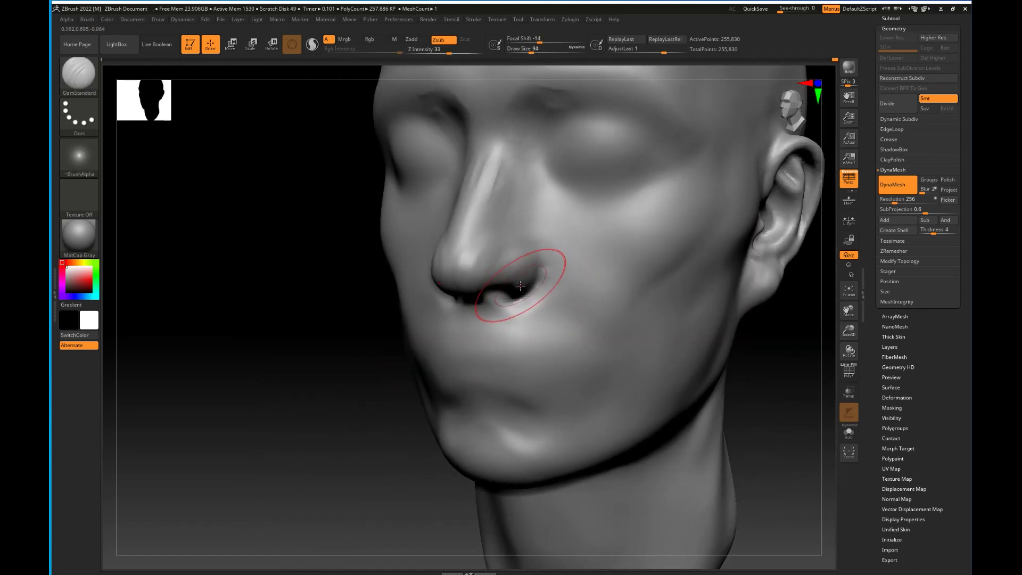
Adjust the nostril wings and the base of the nose with the Move brush at size 50, undoing the last stroke.
key("b")
key("m")
key("v")
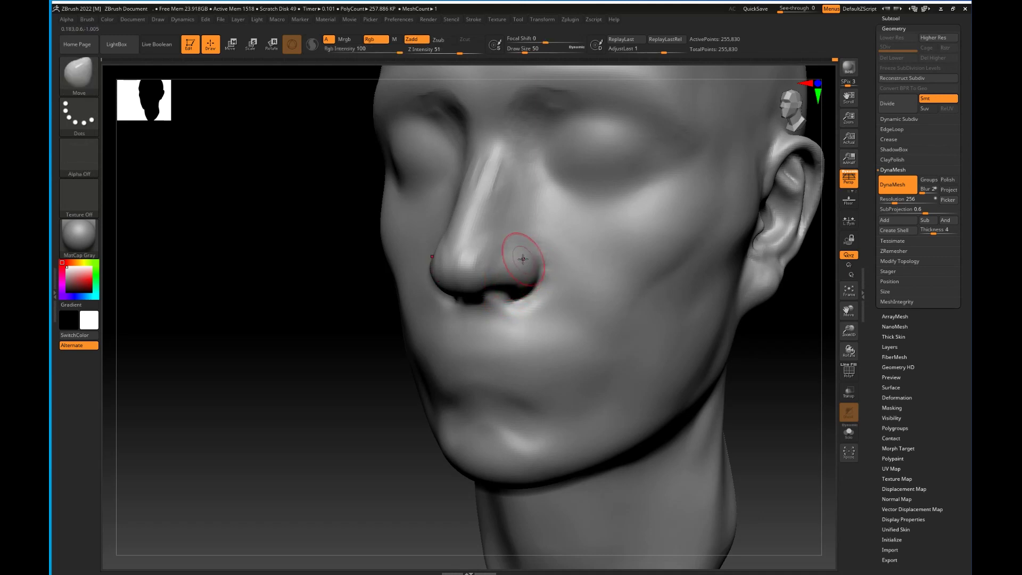
mouse_move(631, 382)
right_mouse_down()
mouse_move(661, 340)
mouse_move(672, 284)
right_mouse_up()
right_click_drag(480, 283, 684, 340)
right_click_drag(405, 376, 443, 356, "ctrl")
left_click_drag(496, 303, 492, 298)
right_click_drag(454, 348, 483, 347)
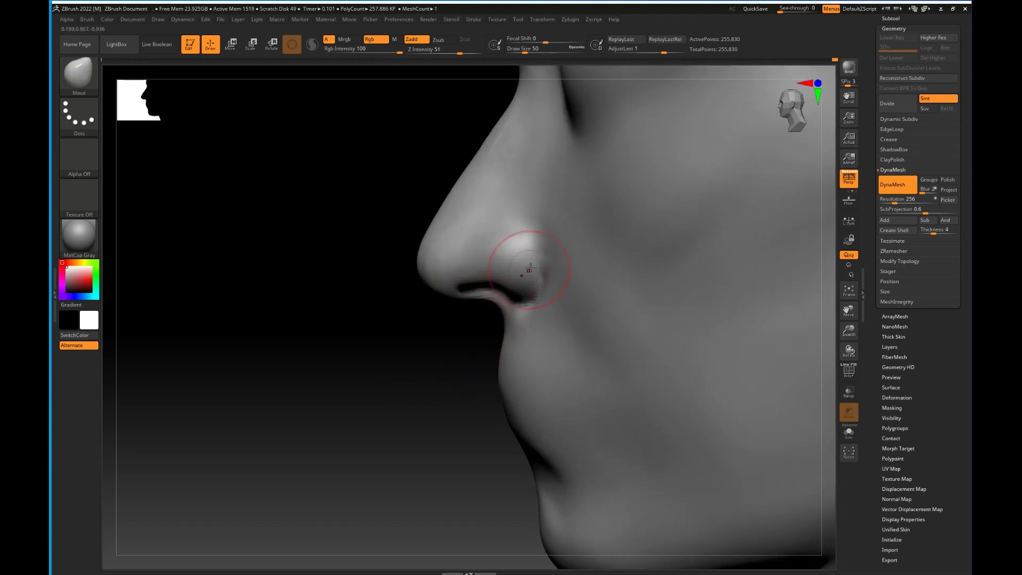
key("ctrl+z")
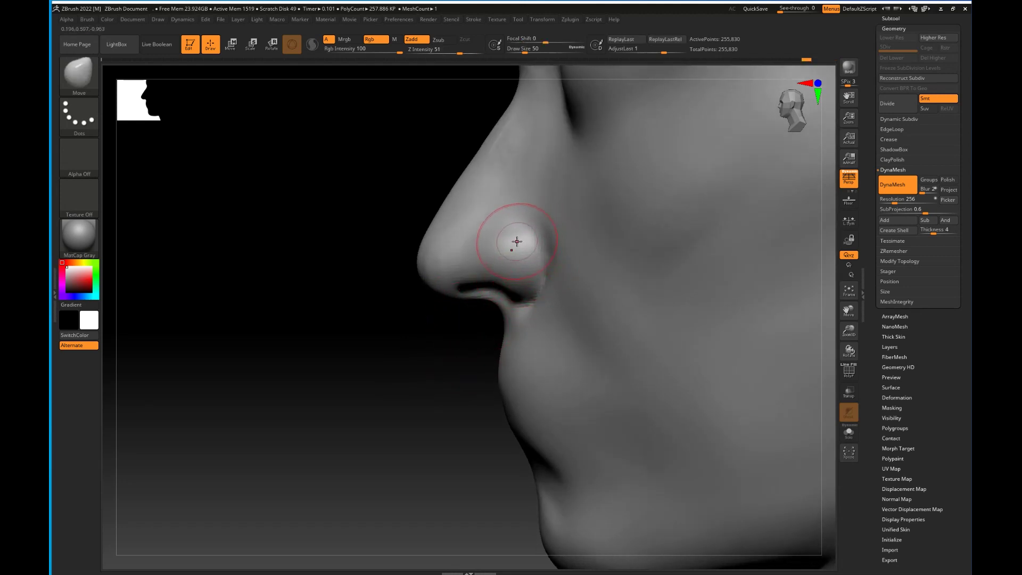
Remesh the head with DynaMesh at resolution 256, then smooth and adjust the nose.
left_click_drag(502, 126, 442, 208, "shift")
left_click_drag(326, 334, 366, 382, "ctrl")
right_click_drag(522, 286, 507, 278, "shift")
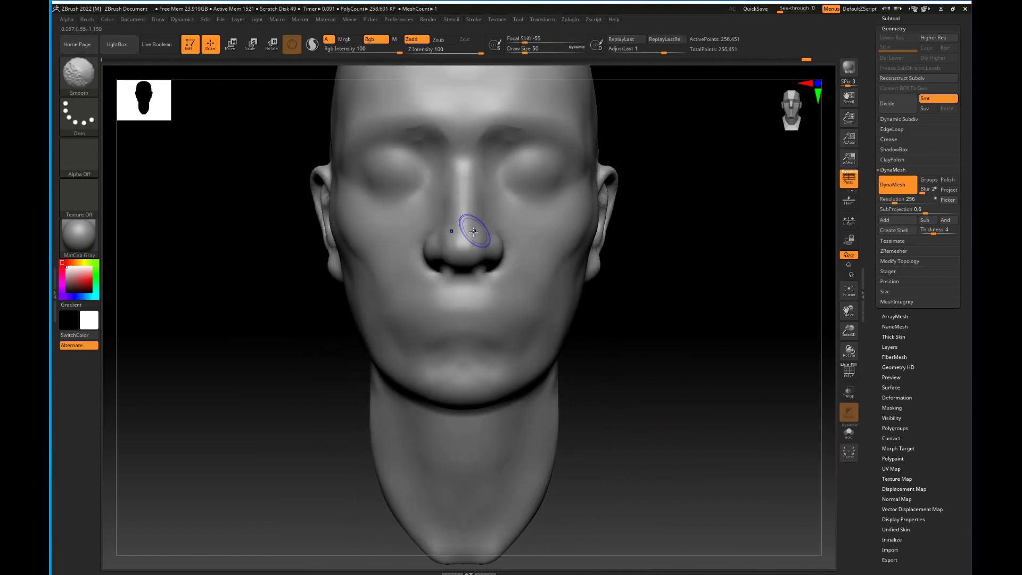
mouse_move(666, 342)
left_mouse_down()
mouse_move(438, 404)
mouse_move(388, 440)
mouse_move(657, 365)
mouse_move(655, 288)
left_mouse_up()
left_click_drag(441, 243, 433, 235)
left_click_drag(628, 274, 615, 345)
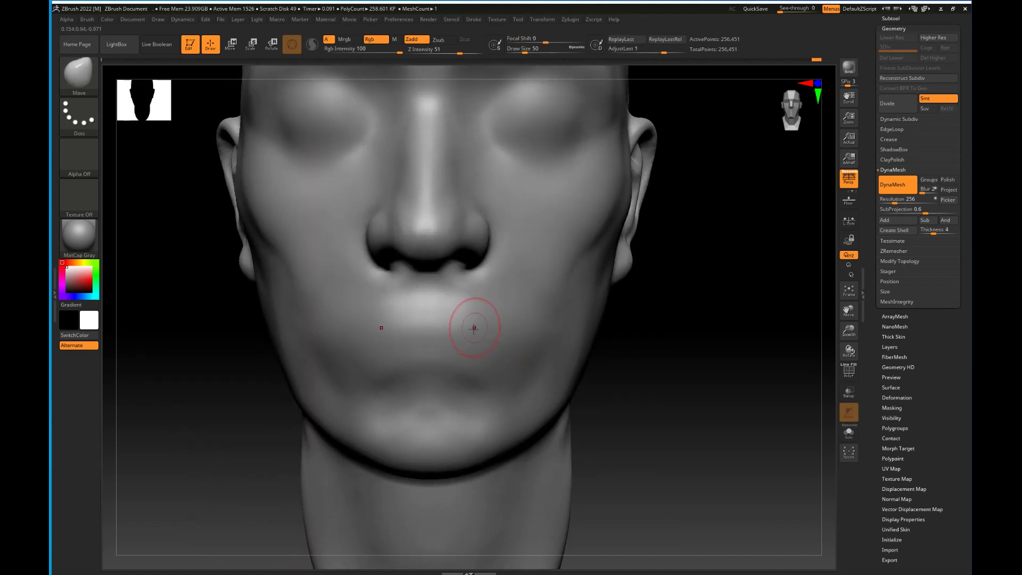
Mark horizontal guide lines beneath the nose and below the mouth area with DamStandard at size 50.
key("b")
key("d")
key("s")
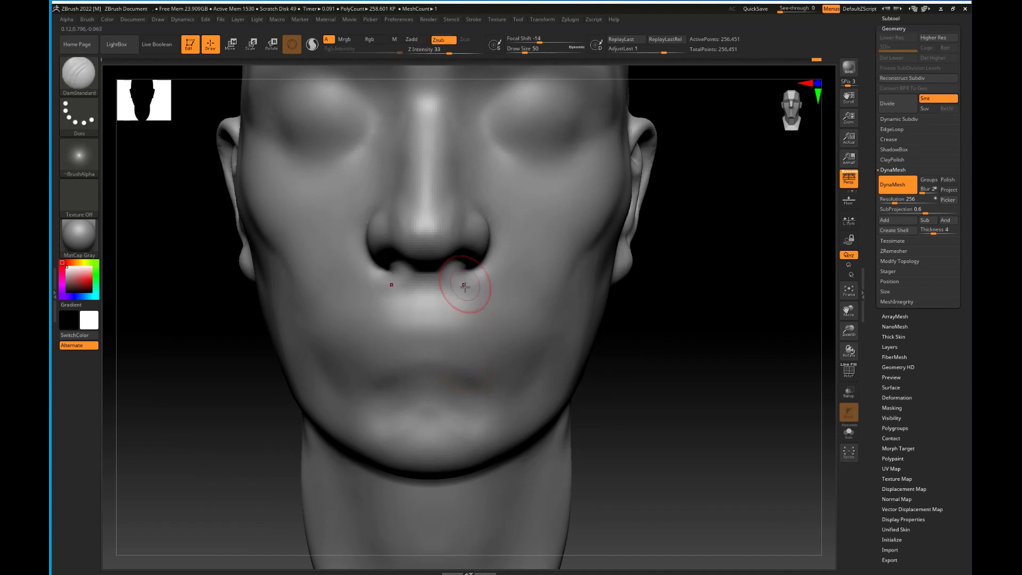
left_click_drag(455, 278, 530, 278)
left_click_drag(634, 330, 623, 353)
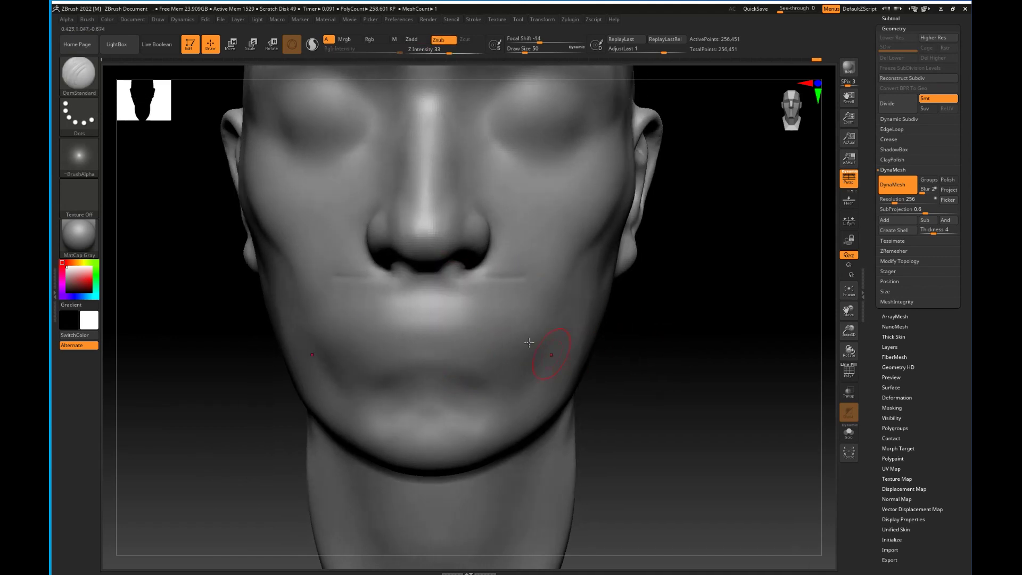
left_click_drag(429, 364, 440, 364)
left_click_drag(650, 399, 653, 403)
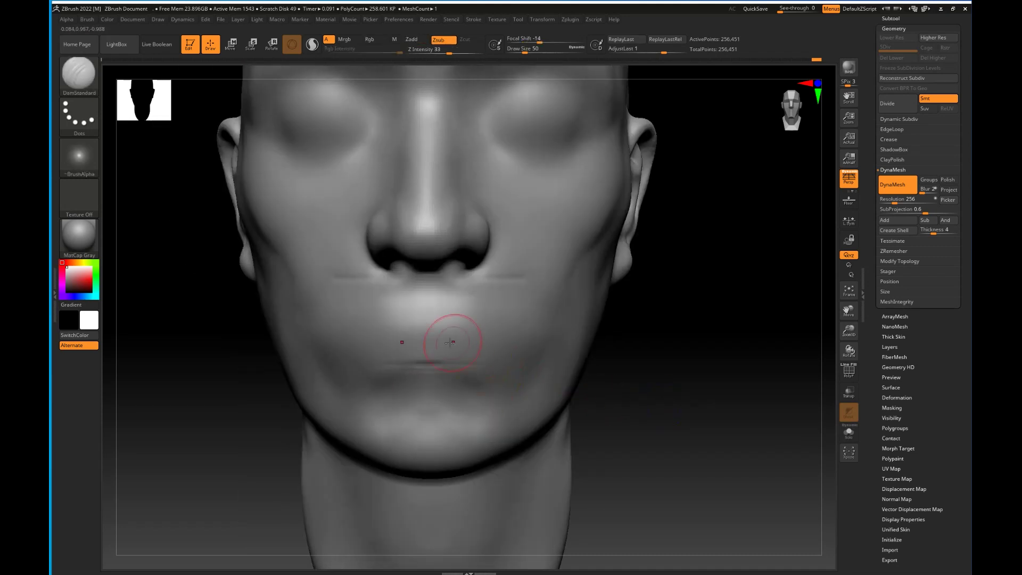
Carve the horizontal mouth line and upper lip guide lines between the nose and chin with DamStandard at size 50.
left_click_drag(438, 338, 479, 341)
left_click_drag(394, 342, 465, 342)
left_click_drag(390, 307, 490, 308)
left_click_drag(385, 312, 440, 318)
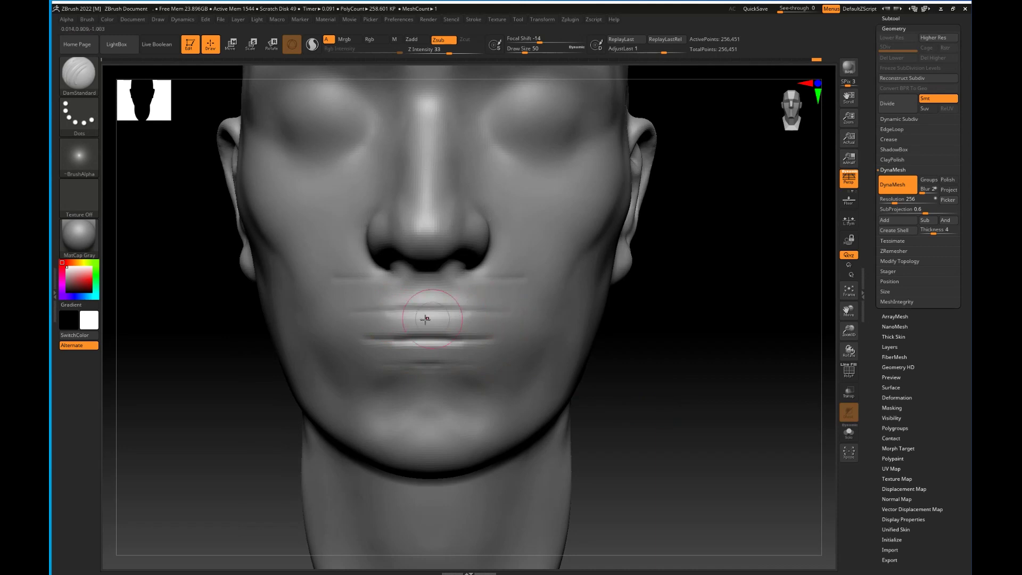
left_click_drag(659, 359, 620, 368)
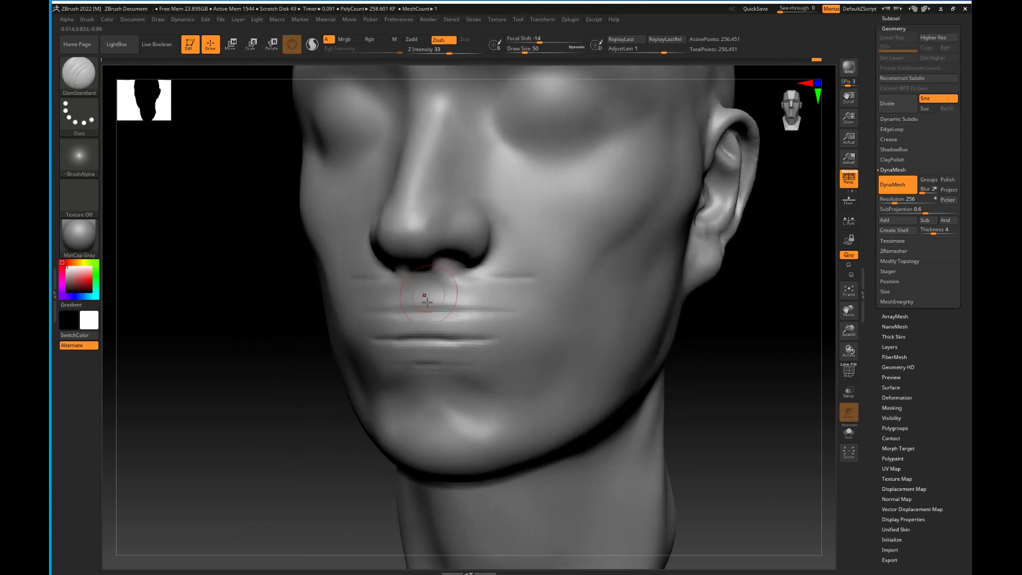
left_click_drag(704, 399, 504, 364)
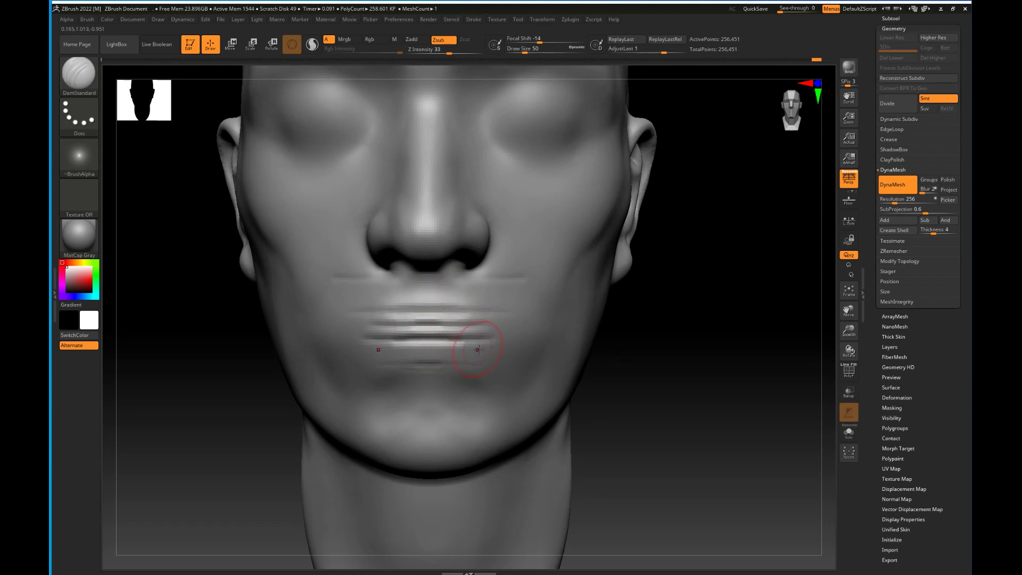
Soften the guide lines and carve the philtrum and upper lip contours with DamStandard at size 50.
key("shift")
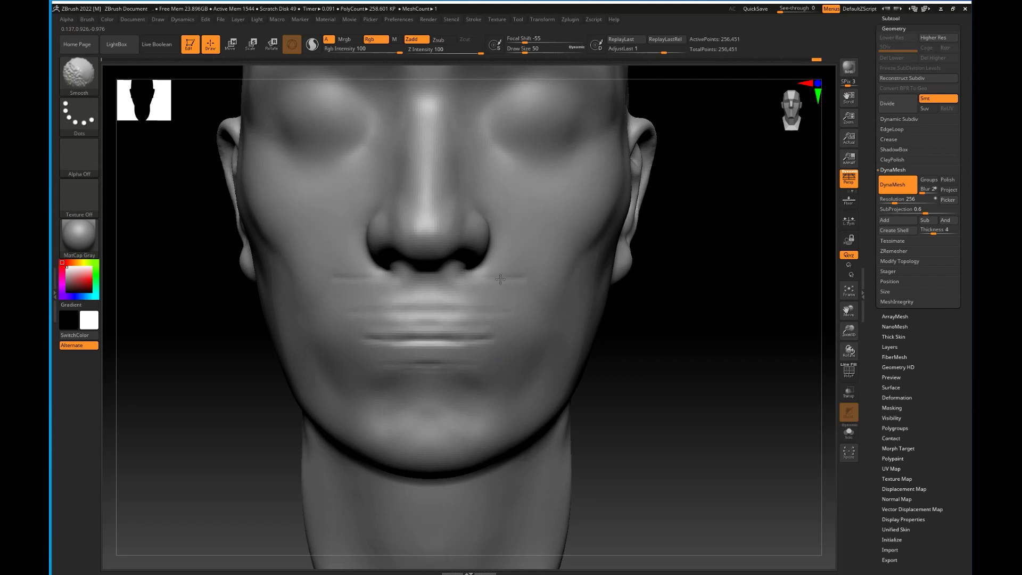
left_click_drag(420, 316, 446, 316)
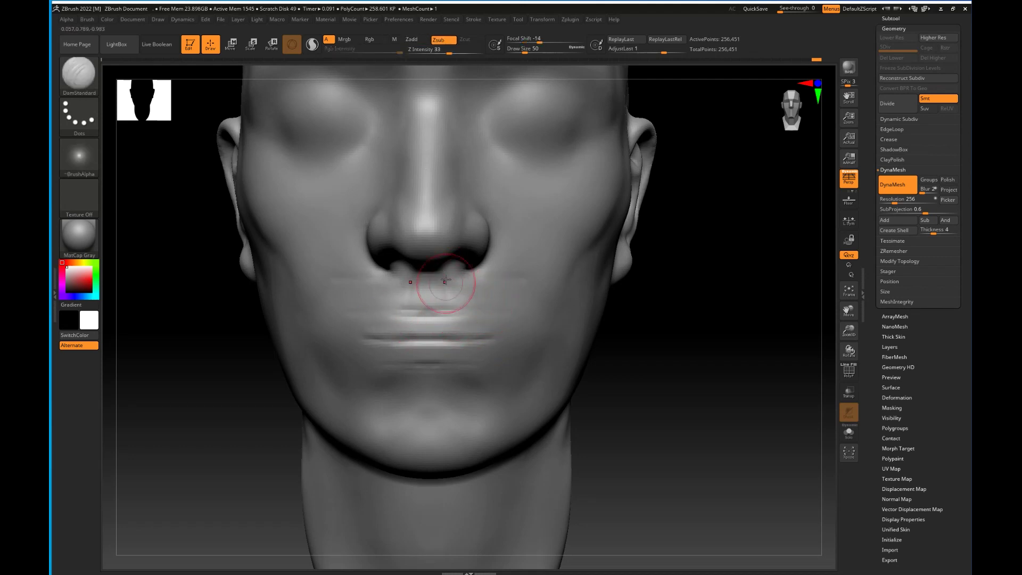
mouse_move(450, 310)
left_mouse_down()
mouse_move(427, 326)
mouse_move(488, 327)
left_mouse_up()
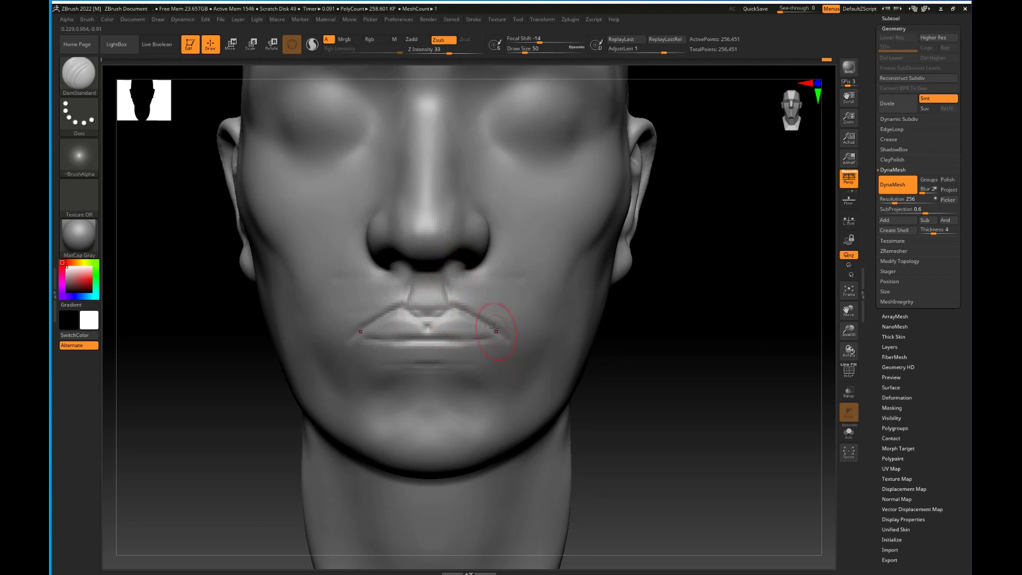
left_click_drag(669, 367, 612, 360)
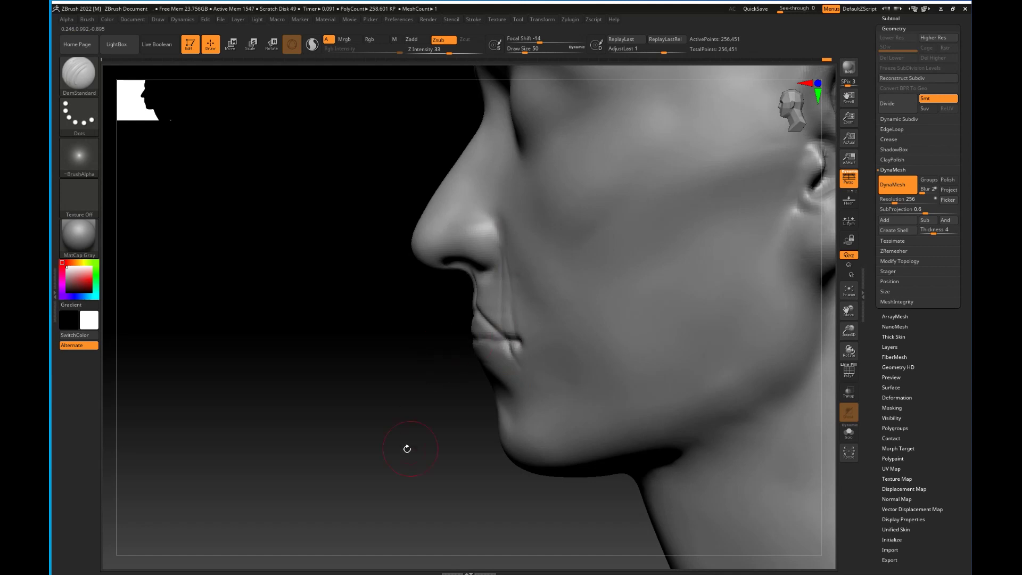
Refine the lip contours and carve the crease between the lower lip and chin with DamStandard at size 50.
left_click_drag(420, 429, 612, 357)
left_click_drag(438, 329, 468, 332)
mouse_move(511, 305)
left_mouse_down()
mouse_move(488, 326)
mouse_move(511, 306)
left_mouse_up()
mouse_move(440, 355)
left_mouse_down()
mouse_move(489, 369)
mouse_move(448, 374)
left_mouse_up()
Build up the chin and the area beneath the lower lip and mouth corners with ClayBuildup at size 50.
key("b")
key("c")
key("b")
right_click_drag(639, 394, 522, 397)
left_click_drag(459, 375, 433, 411)
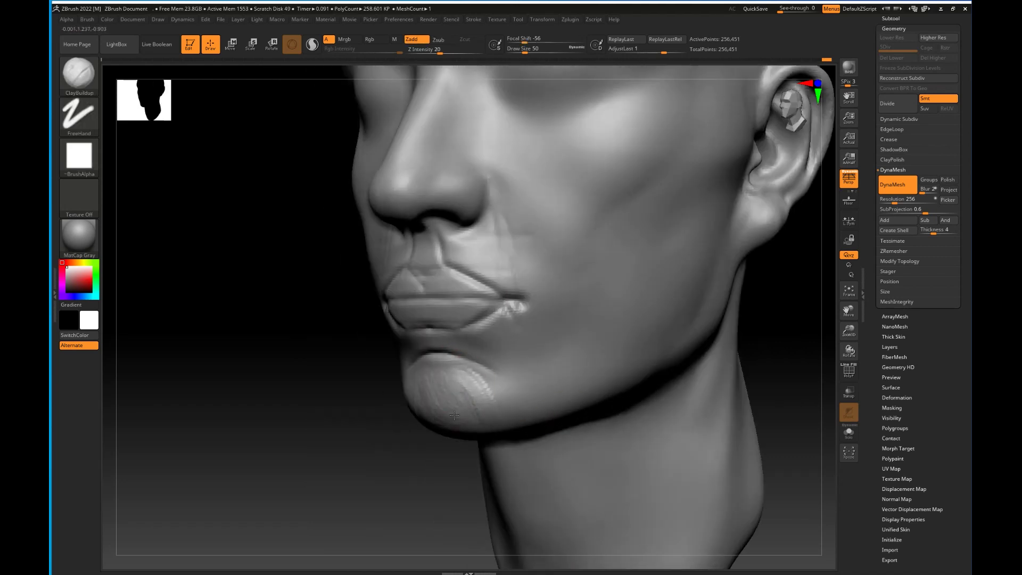
mouse_move(459, 375)
left_mouse_down()
mouse_move(461, 402)
mouse_move(452, 379)
mouse_move(547, 343)
left_mouse_up()
mouse_move(497, 380)
left_mouse_down()
mouse_move(545, 340)
mouse_move(492, 373)
mouse_move(459, 353)
left_mouse_up()
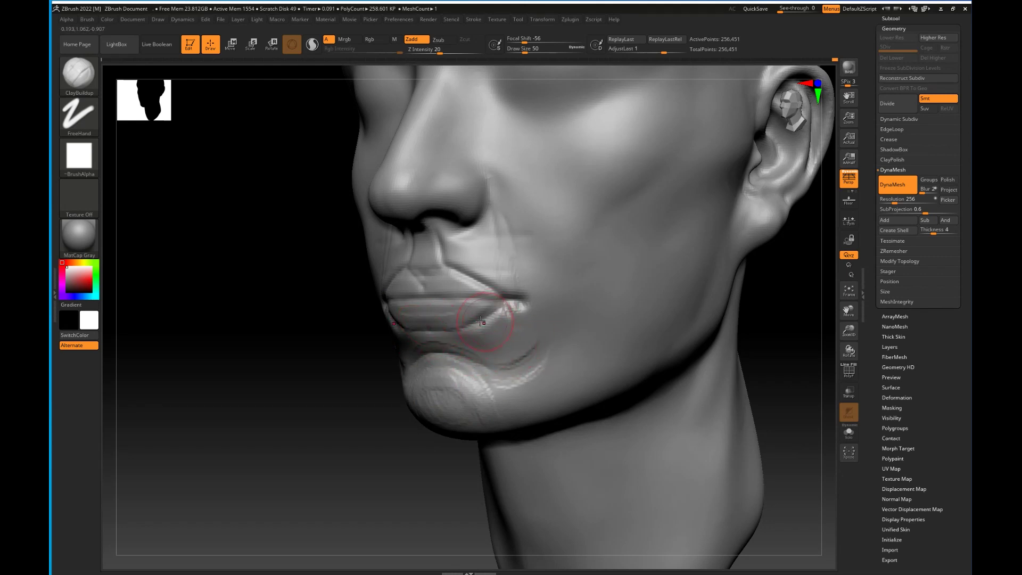
Build up the upper lip and the area between the nose and mouth corners with ClayBuildup at size 50.
mouse_move(438, 278)
left_mouse_down()
mouse_move(545, 309)
mouse_move(524, 314)
mouse_move(497, 283)
left_mouse_up()
left_click_drag(364, 453, 423, 434)
mouse_move(658, 372)
left_mouse_down("alt")
mouse_move(668, 384)
mouse_move(697, 380)
mouse_move(672, 373)
left_mouse_up("alt")
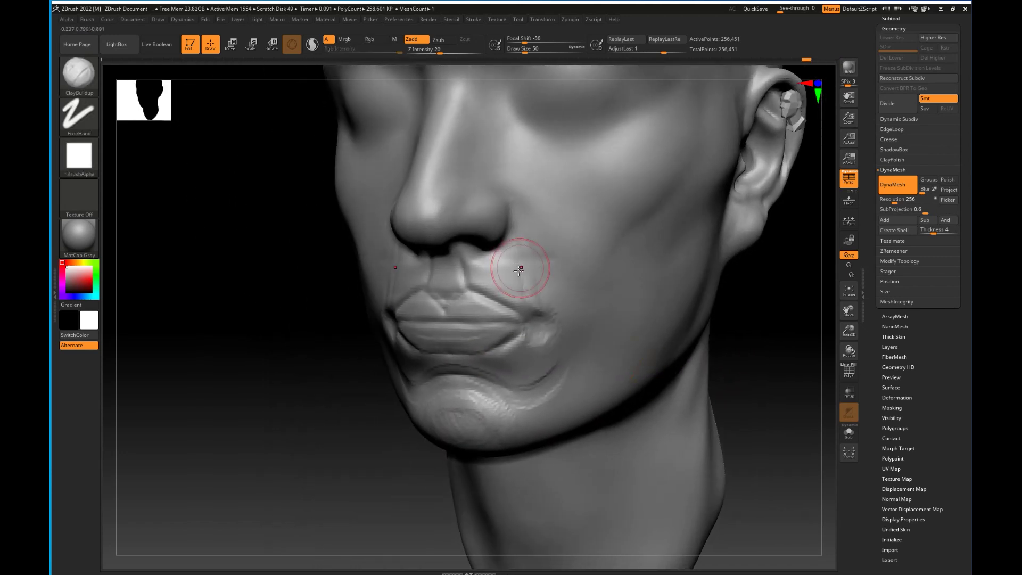
mouse_move(514, 229)
left_mouse_down()
mouse_move(497, 276)
mouse_move(500, 261)
mouse_move(489, 269)
mouse_move(478, 255)
left_mouse_up()
mouse_move(501, 289)
left_mouse_down()
mouse_move(486, 285)
mouse_move(542, 284)
left_mouse_up()
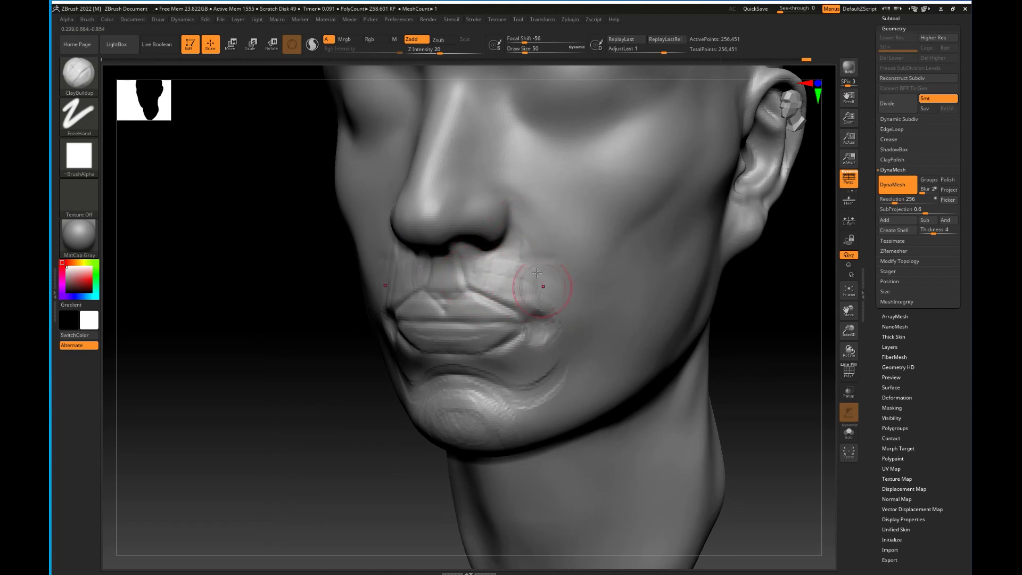
mouse_move(518, 221)
left_mouse_down()
mouse_move(533, 284)
mouse_move(551, 286)
left_mouse_up()
mouse_move(381, 452)
left_mouse_down()
mouse_move(637, 379)
mouse_move(689, 336)
mouse_move(541, 307)
left_mouse_up()
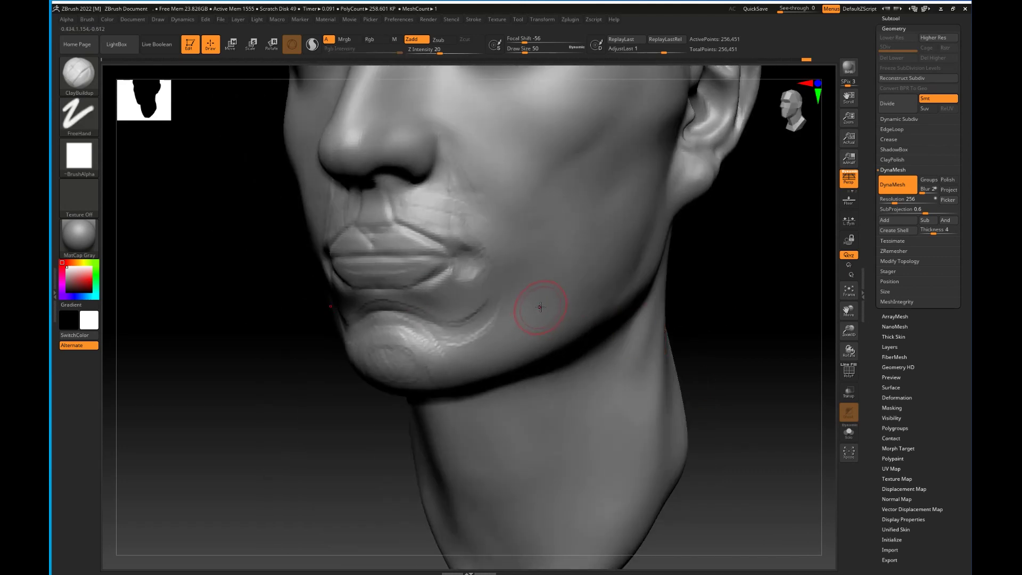
Build up the area between nose, cheek and mouth corner with ClayBuildup, and remesh the head with DynaMesh at resolution 256.
left_click_drag(504, 215, 503, 293)
mouse_move(531, 227)
left_mouse_down()
mouse_move(522, 306)
mouse_move(504, 287)
left_mouse_up()
left_click_drag(706, 277, 723, 342, "ctrl")
mouse_move(489, 321)
left_mouse_down()
mouse_move(456, 284)
mouse_move(452, 306)
left_mouse_up()
mouse_move(700, 343)
left_mouse_down()
mouse_move(733, 336)
mouse_move(695, 322)
mouse_move(693, 348)
mouse_move(703, 345)
left_mouse_up()
mouse_move(415, 302)
left_mouse_down()
mouse_move(399, 296)
mouse_move(410, 302)
mouse_move(425, 273)
mouse_move(418, 322)
mouse_move(445, 331)
mouse_move(453, 309)
left_mouse_up()
left_click_drag(647, 376, 646, 407)
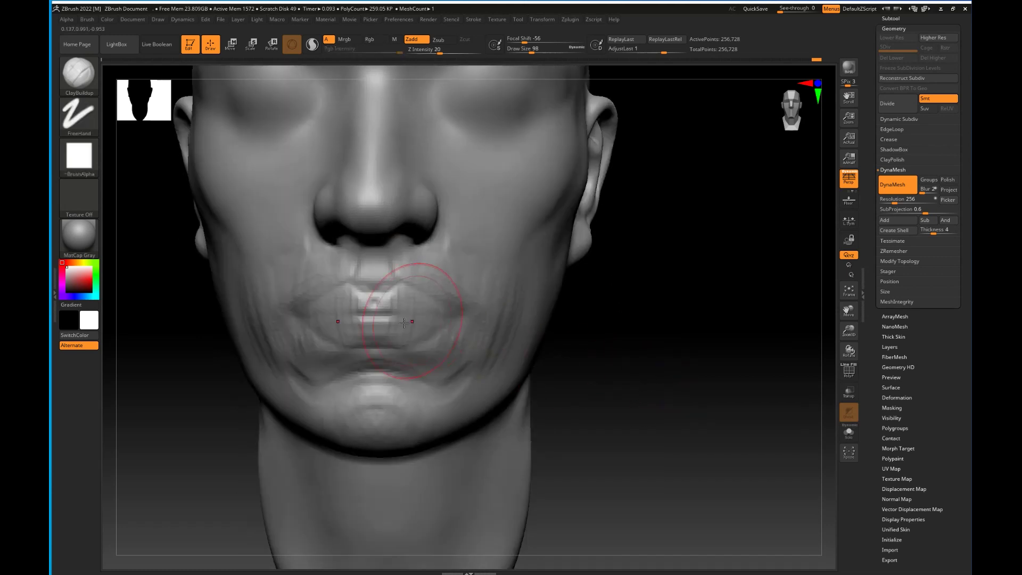
Fill out the rounded volume of both lips and the surrounding mouth area with ClayBuildup at size 98.
mouse_move(415, 289)
left_mouse_down()
mouse_move(400, 298)
mouse_move(432, 310)
left_mouse_up()
left_click_drag(676, 351, 575, 349)
left_click_drag(317, 426, 417, 428)
mouse_move(403, 312)
left_mouse_down()
mouse_move(384, 301)
mouse_move(430, 369)
left_mouse_up()
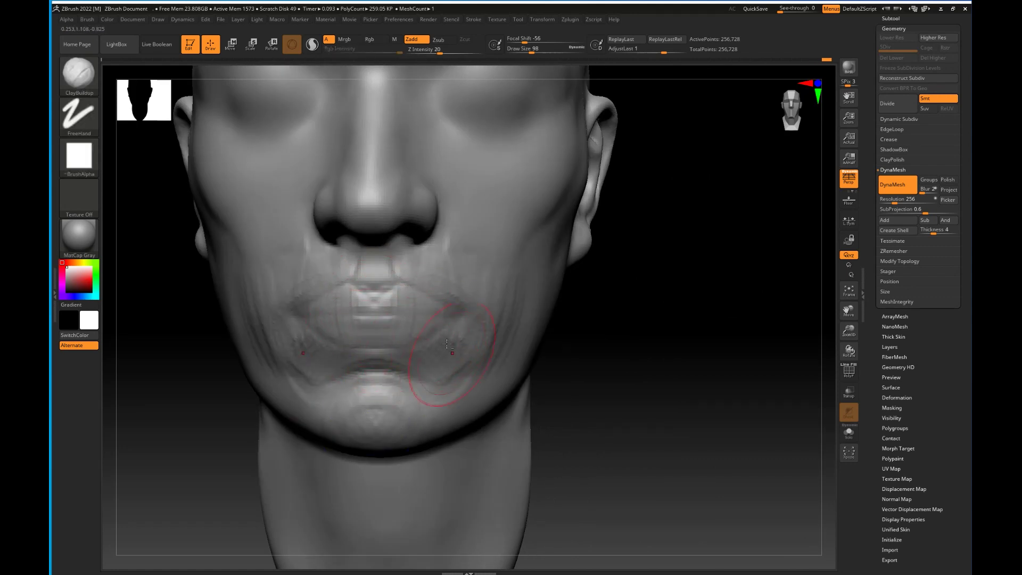
left_click_drag(394, 287, 379, 286)
mouse_move(448, 302)
left_mouse_down()
mouse_move(431, 329)
mouse_move(379, 336)
left_mouse_up()
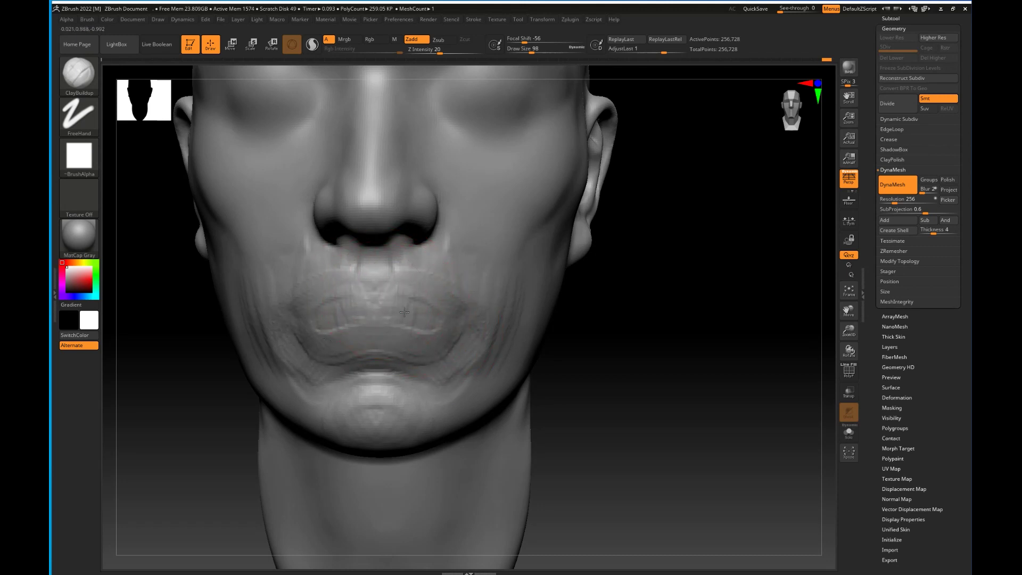
mouse_move(463, 337)
left_mouse_down()
mouse_move(483, 337)
mouse_move(460, 401)
left_mouse_up()
mouse_move(384, 282)
left_mouse_down()
mouse_move(420, 286)
mouse_move(412, 269)
left_mouse_up()
left_click_drag(600, 351, 696, 391)
Carve the parting line between the lips out to the mouth corners with DamStandard at size 54.
key("b")
key("d")
key("s")
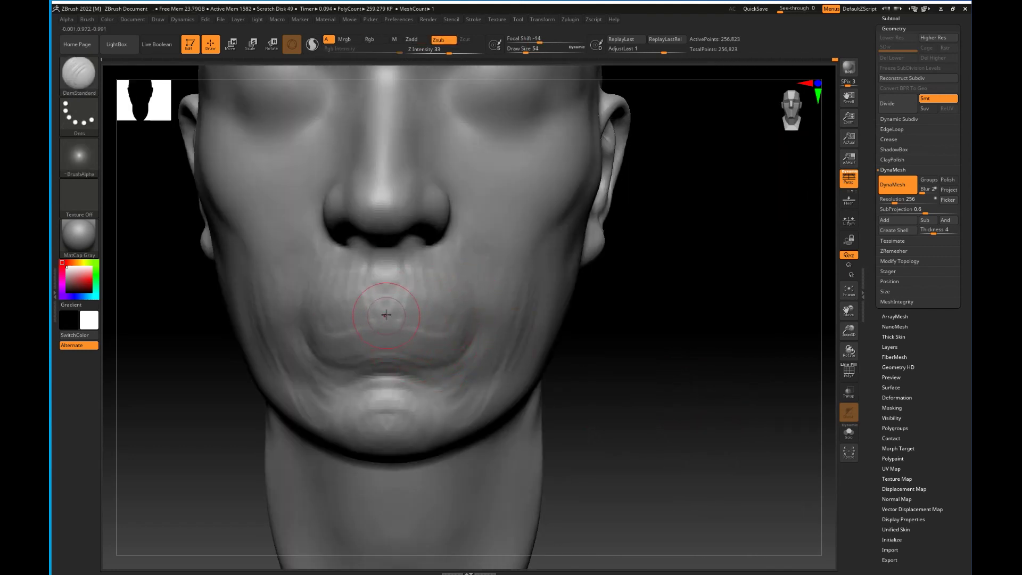
left_click_drag(376, 322, 445, 323)
left_click_drag(591, 347, 434, 351)
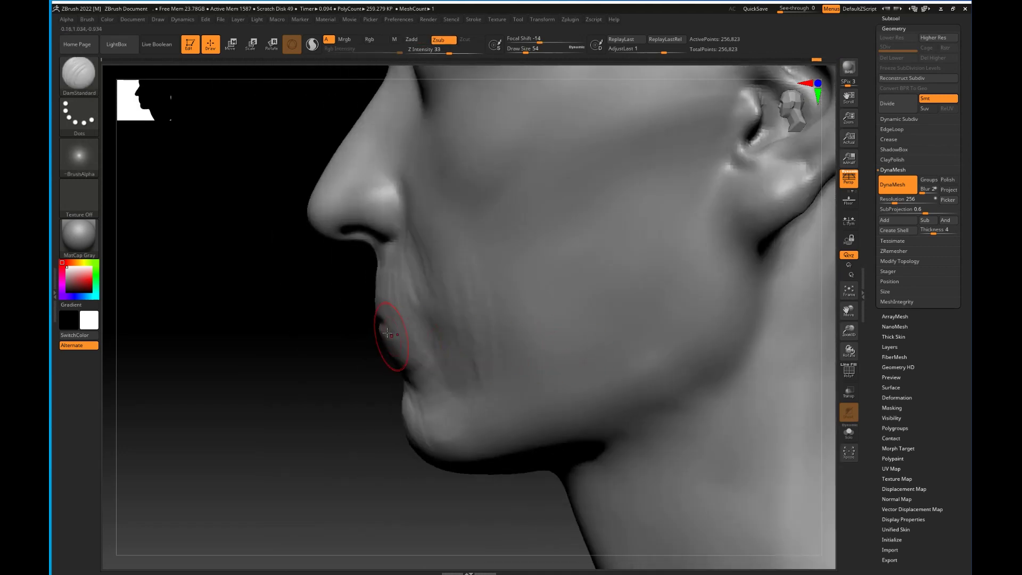
mouse_move(386, 325)
left_mouse_down()
mouse_move(434, 328)
mouse_move(438, 340)
left_mouse_up()
left_click_drag(299, 362, 437, 370)
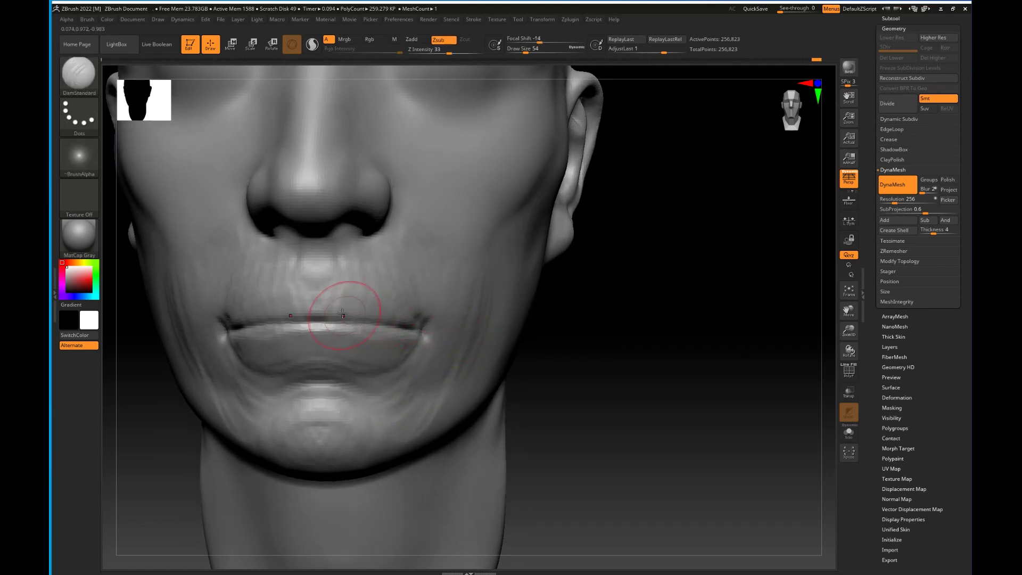
Carve the cupid's bow, philtrum edges and upper lip contour with DamStandard at size 54.
mouse_move(320, 305)
left_mouse_down()
mouse_move(342, 287)
mouse_move(370, 303)
left_mouse_up()
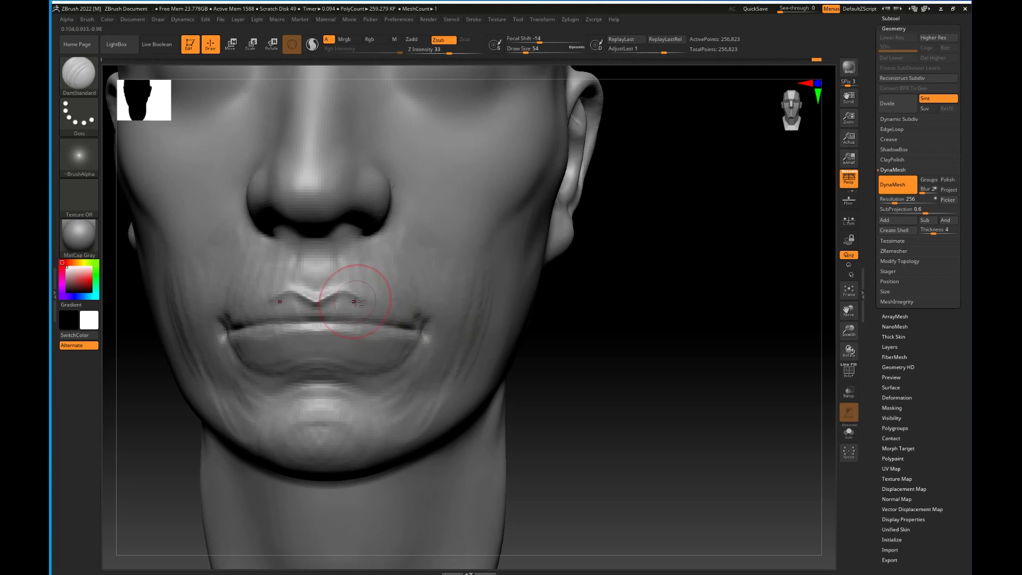
left_click_drag(338, 251, 342, 285)
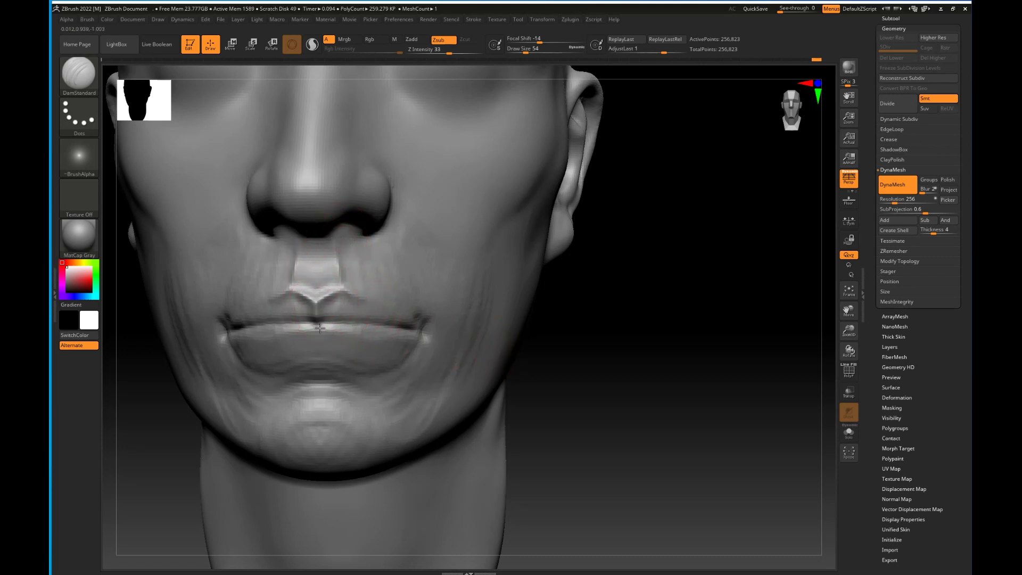
left_click_drag(568, 320, 418, 329)
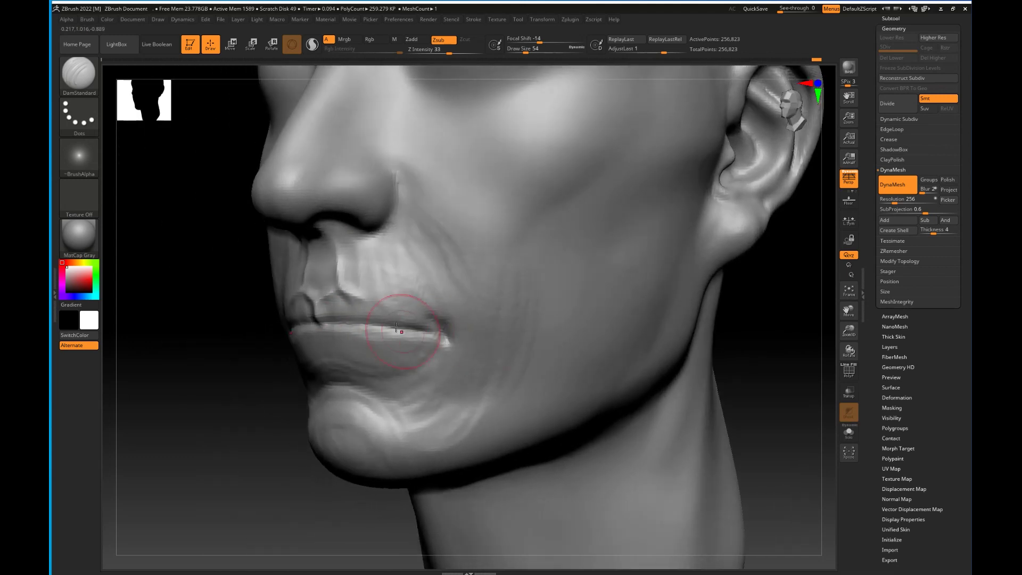
left_click_drag(344, 291, 419, 318)
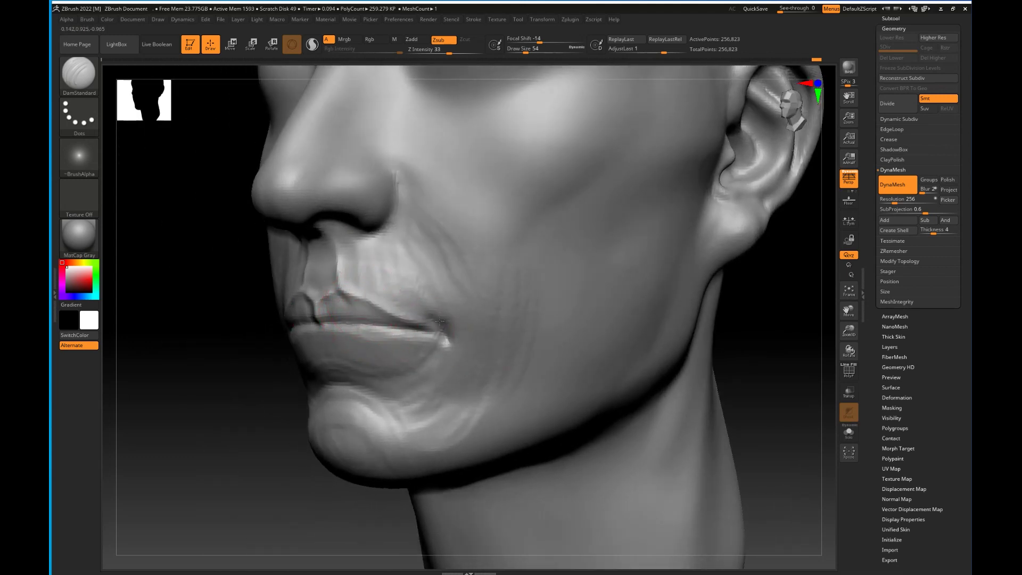
left_click_drag(366, 294, 443, 317)
left_click_drag(366, 294, 437, 313)
left_click_drag(364, 322, 435, 333)
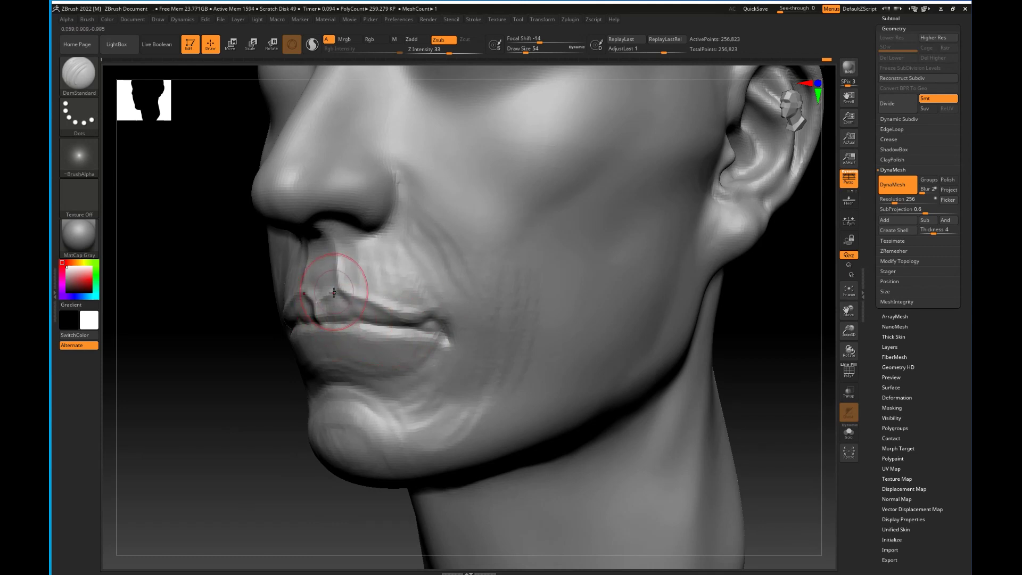
Define the lower lip's two rounded lobes and its outer contour with DamStandard at size 54.
right_click_drag(309, 355, 358, 357)
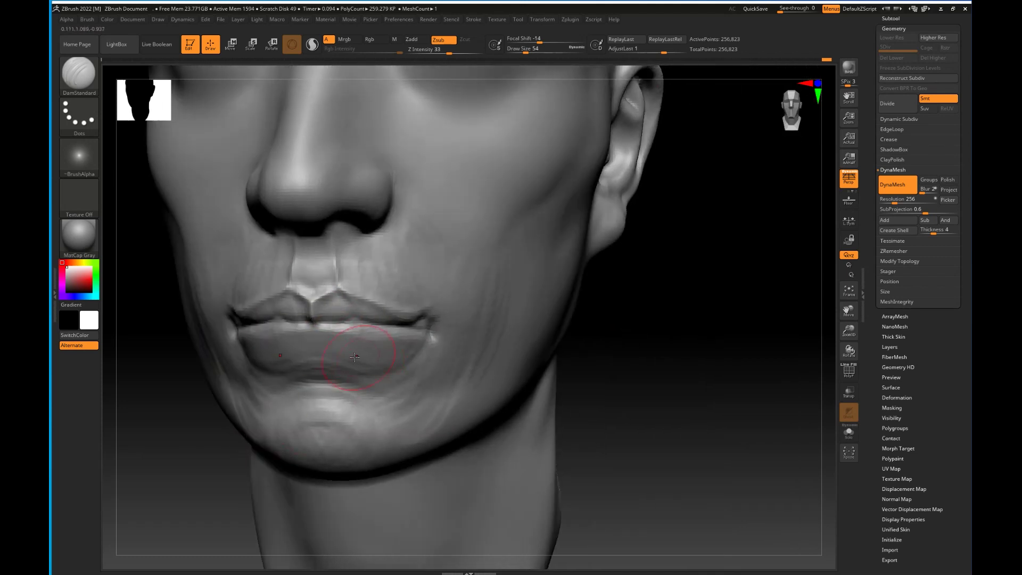
left_click_drag(311, 346, 298, 362)
left_click_drag(341, 332, 376, 349)
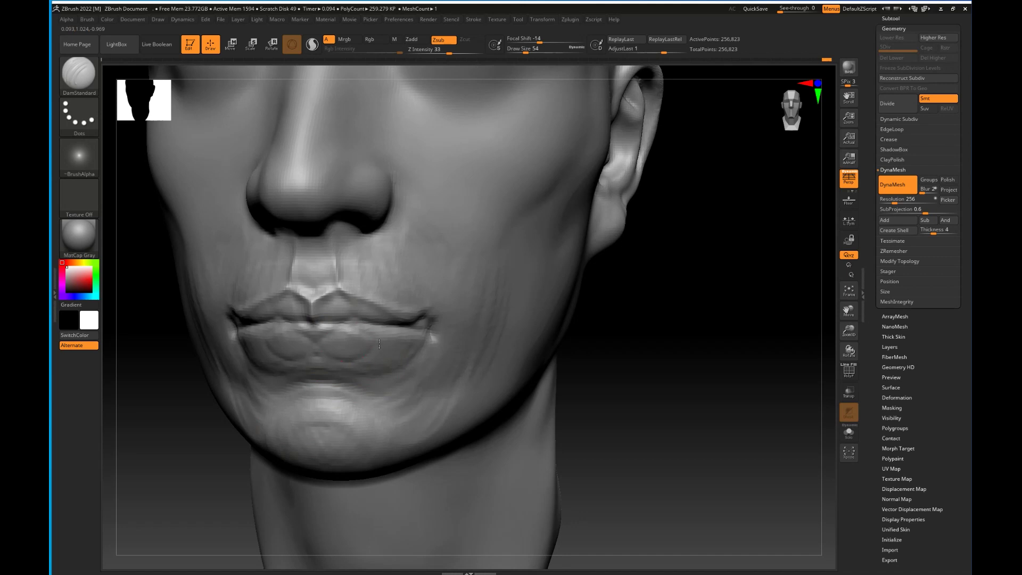
left_click_drag(641, 325, 449, 337)
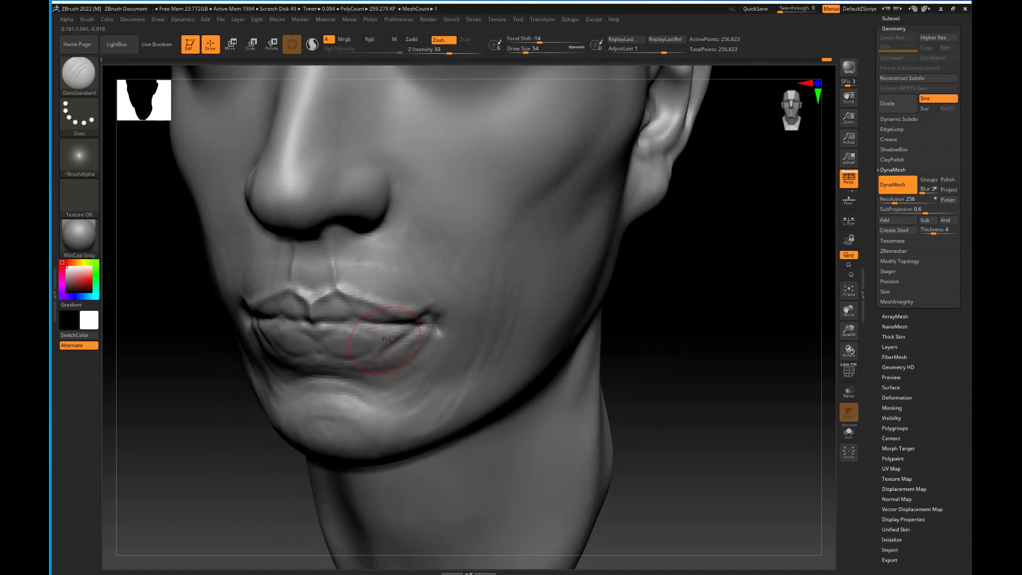
mouse_move(653, 320)
left_mouse_down()
mouse_move(596, 360)
mouse_move(607, 371)
mouse_move(658, 341)
left_mouse_up()
Build up the philtrum ridges and upper lip with ClayBuildup at size 30, remeshing the head with DynaMesh along the way.
key("b")
key("c")
key("b")
mouse_move(439, 261)
left_mouse_down()
mouse_move(417, 271)
mouse_move(441, 265)
mouse_move(474, 278)
mouse_move(426, 291)
mouse_move(411, 259)
mouse_move(418, 271)
mouse_move(403, 297)
mouse_move(447, 310)
mouse_move(479, 302)
mouse_move(431, 315)
mouse_move(459, 322)
mouse_move(473, 299)
mouse_move(450, 318)
mouse_move(479, 319)
left_mouse_up()
left_click_drag(676, 347, 694, 377, "ctrl")
left_click_drag(692, 374, 711, 355)
left_click_drag(430, 230, 446, 257)
right_click_drag(449, 257, 391, 255)
mouse_move(424, 281)
left_mouse_down()
mouse_move(445, 270)
mouse_move(471, 283)
left_mouse_up()
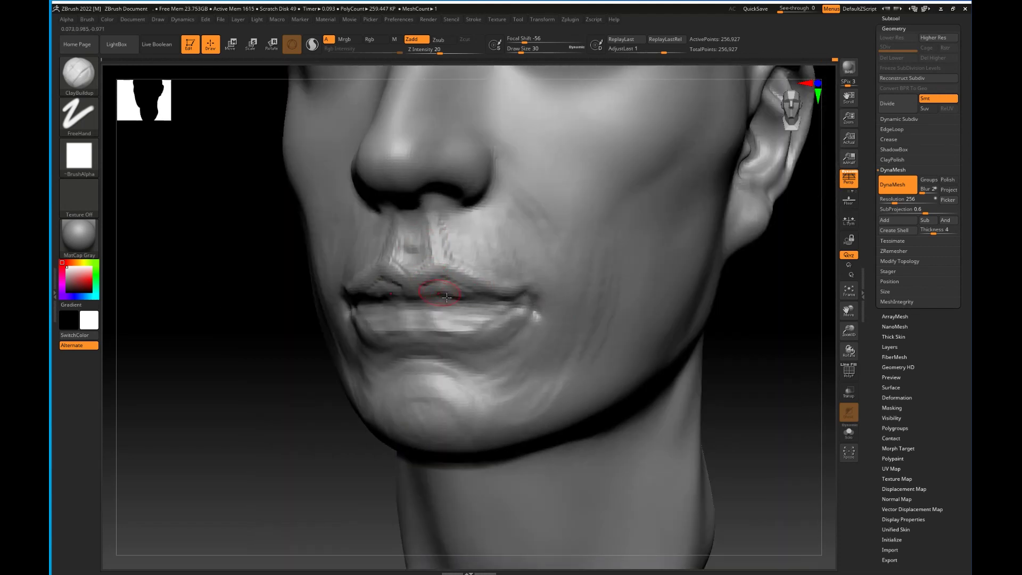
Raise the upper lip border with ClayBuildup at size 34 and recess the area beside the mouth corners at size 46.
right_click_drag(426, 291, 320, 442)
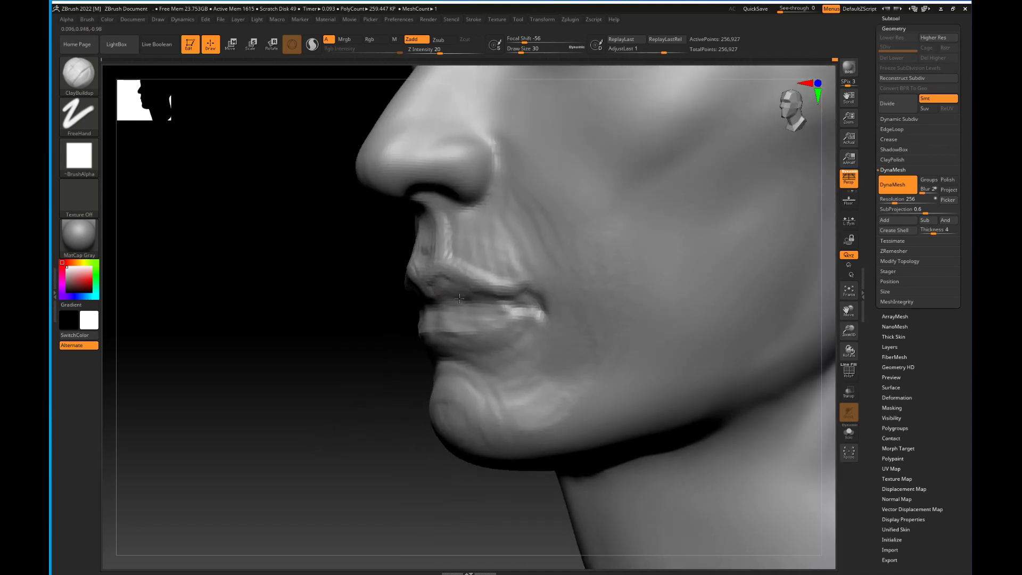
mouse_move(471, 287)
left_mouse_down()
mouse_move(524, 299)
mouse_move(506, 291)
left_mouse_up()
mouse_move(416, 360)
left_mouse_down("shift")
mouse_move(639, 337)
mouse_move(598, 353)
left_mouse_up("shift")
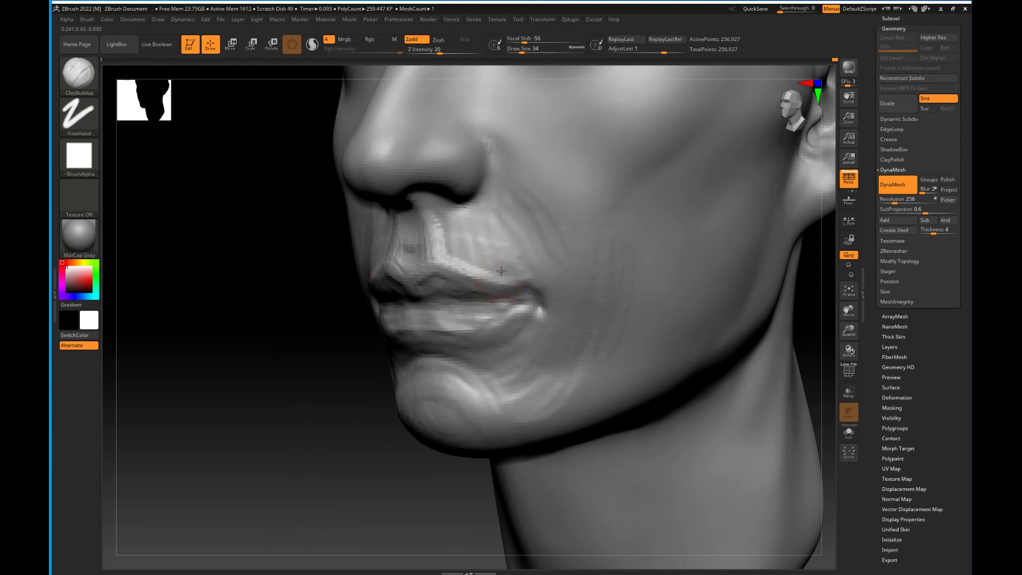
mouse_move(445, 256)
left_mouse_down()
mouse_move(514, 272)
mouse_move(488, 252)
mouse_move(522, 283)
left_mouse_up()
left_click_drag(521, 285, 534, 277)
left_click_drag(556, 192, 537, 270, "alt")
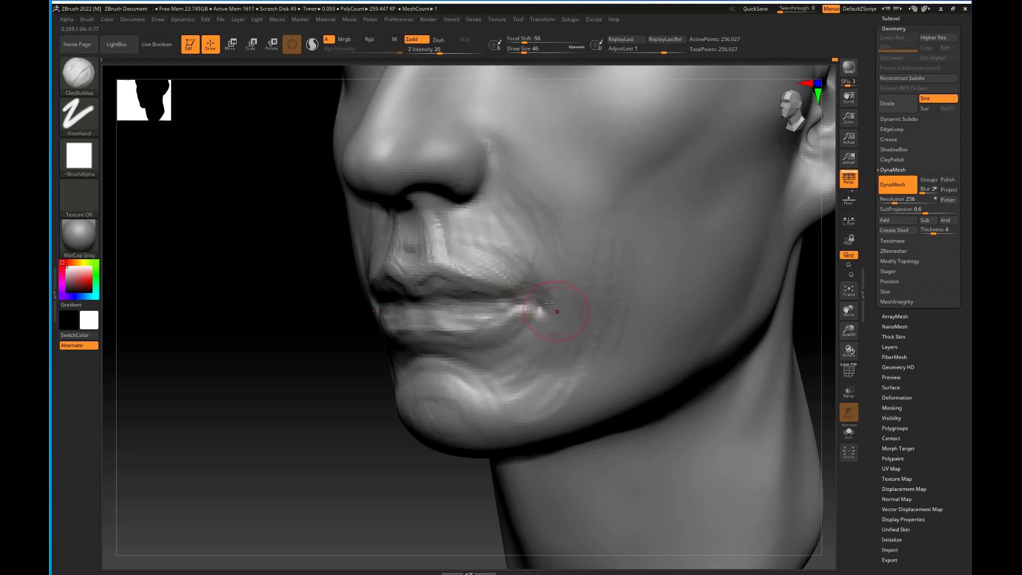
mouse_move(572, 307)
left_mouse_down("alt")
mouse_move(543, 298)
mouse_move(578, 319)
mouse_move(538, 310)
mouse_move(565, 326)
left_mouse_up("alt")
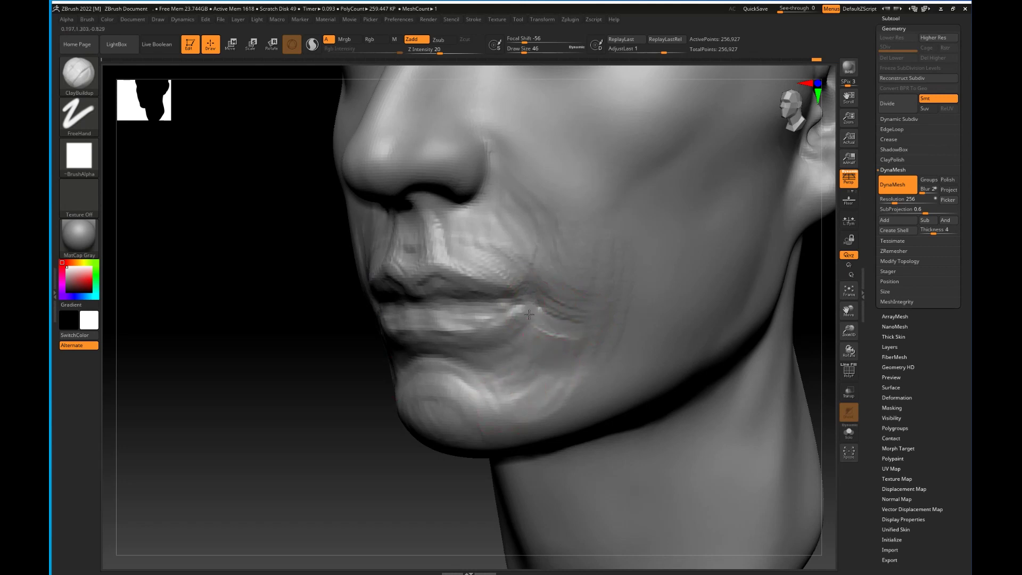
Build up the central volume of the lower lip with ClayBuildup at size 46.
mouse_move(346, 437)
left_mouse_down()
mouse_move(494, 331)
mouse_move(495, 358)
mouse_move(523, 376)
left_mouse_up()
mouse_move(760, 385)
left_mouse_down()
mouse_move(491, 342)
mouse_move(452, 302)
mouse_move(474, 320)
mouse_move(450, 326)
mouse_move(457, 310)
left_mouse_up()
left_click_drag(400, 332, 465, 326)
left_click_drag(711, 363, 638, 346)
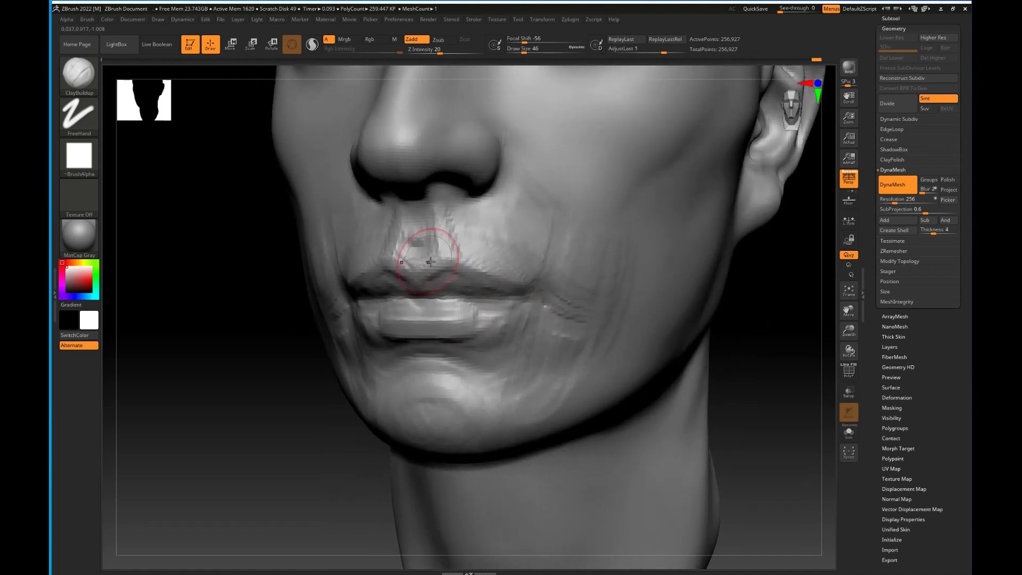
left_click_drag(409, 330, 465, 328)
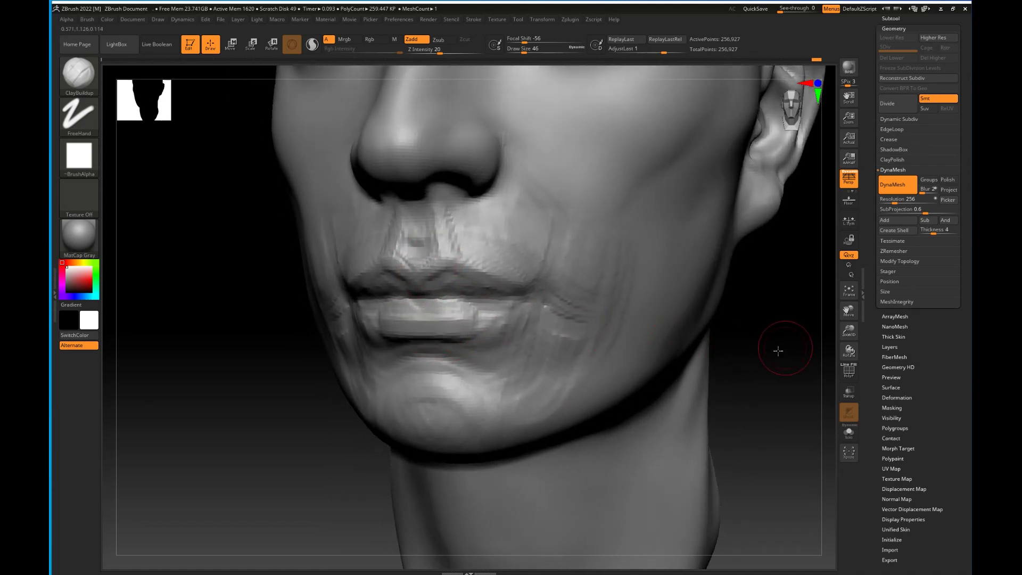
left_click_drag(783, 347, 692, 341)
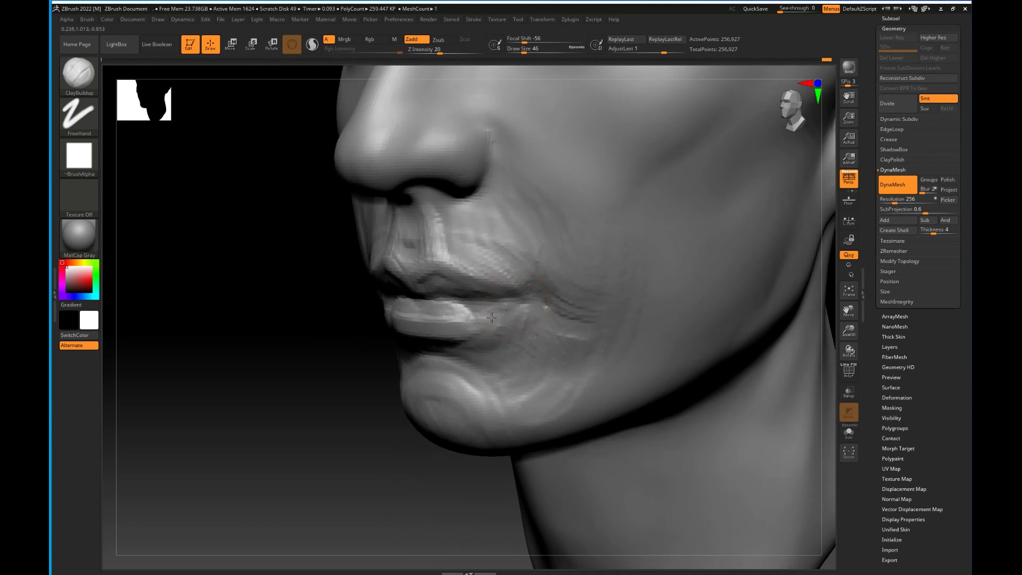
Shape the outer lower lip and mouth corners with ClayBuildup at size 46, remeshing with DynaMesh between strokes.
left_click_drag(509, 308, 486, 320)
left_click_drag(308, 445, 336, 462, "ctrl")
mouse_move(499, 309)
left_mouse_down()
mouse_move(516, 307)
mouse_move(492, 319)
left_mouse_up()
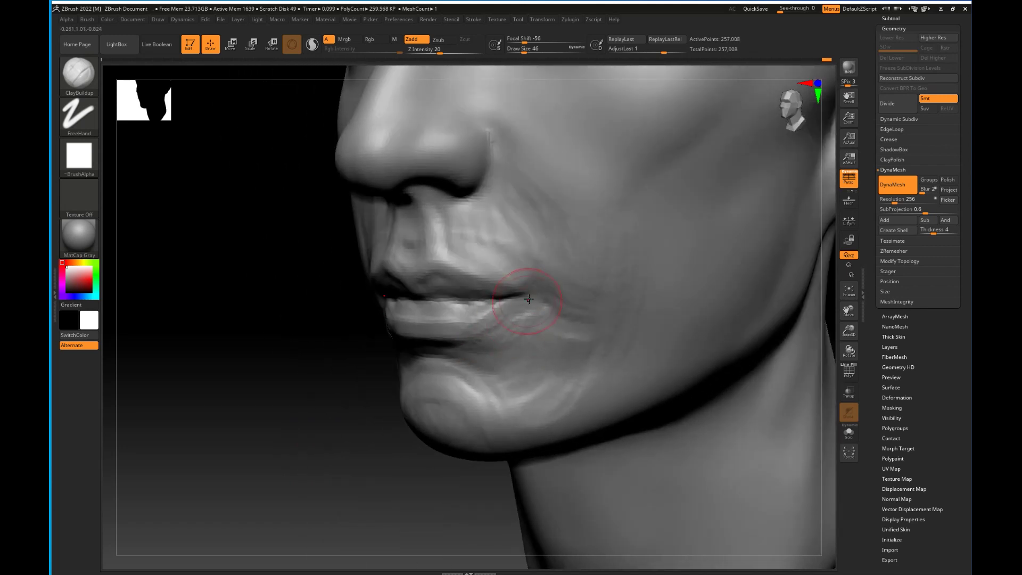
left_click_drag(524, 287, 560, 318)
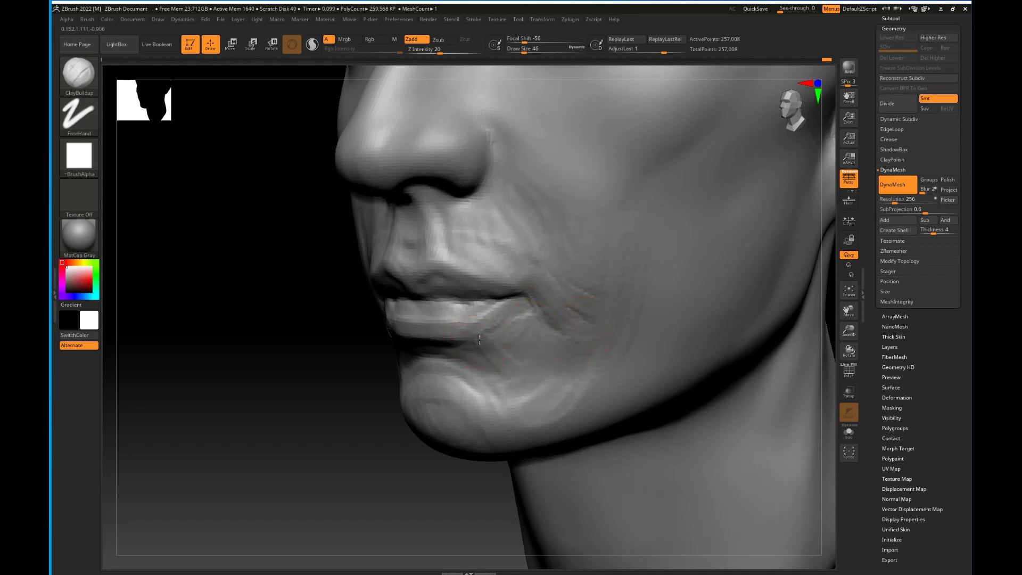
Remesh the head with DynaMesh and smooth the lips, philtrum and surrounding mouth area.
mouse_move(348, 428)
left_mouse_down()
mouse_move(486, 342)
mouse_move(484, 327)
mouse_move(526, 337)
mouse_move(533, 326)
mouse_move(532, 351)
left_mouse_up()
mouse_move(745, 383)
left_mouse_down("shift")
mouse_move(772, 395)
mouse_move(764, 228)
left_mouse_up("shift")
left_click_drag(745, 208, 764, 228, "ctrl")
mouse_move(432, 236)
left_mouse_down("shift")
mouse_move(421, 290)
mouse_move(462, 331)
left_mouse_up("shift")
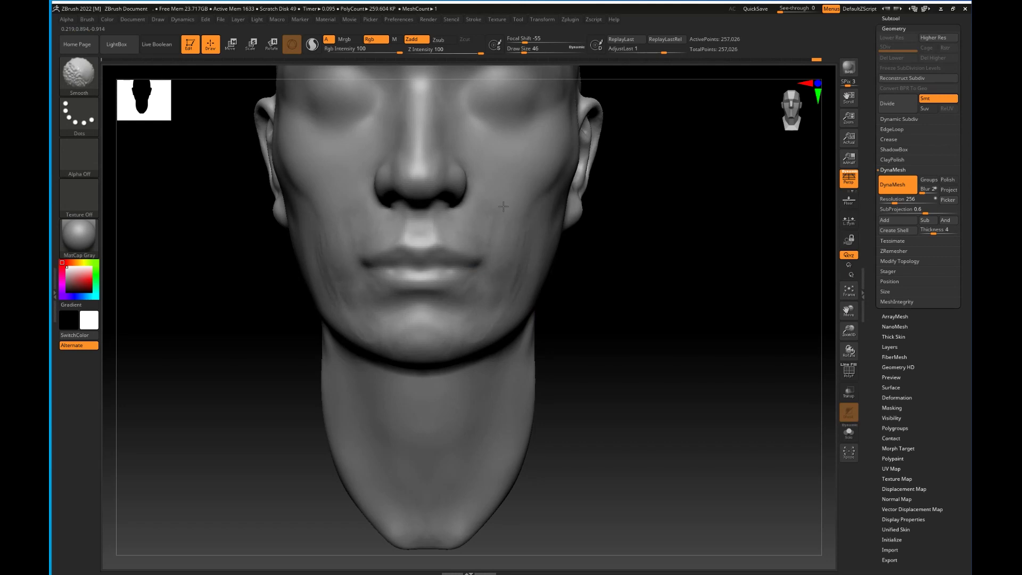
mouse_move(629, 333)
left_mouse_down("alt")
mouse_move(641, 331)
mouse_move(660, 357)
left_mouse_up("alt")
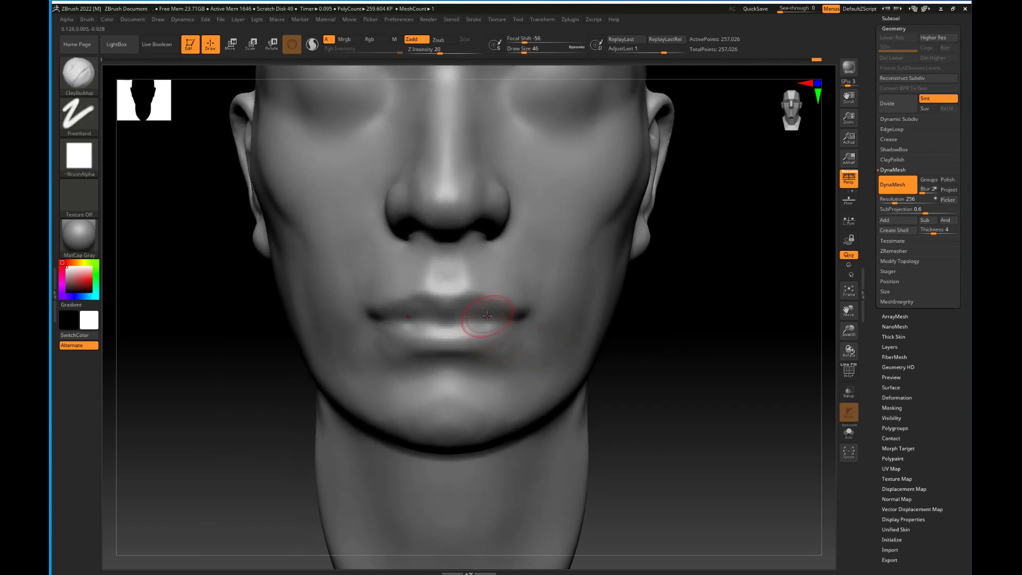
Recut the line between the lips and sharpen the lip contours with DamStandard at size 46.
key("b")
key("d")
key("s")
left_click_drag(439, 321, 471, 320)
left_click_drag(708, 341, 612, 335)
left_click_drag(493, 319, 539, 321)
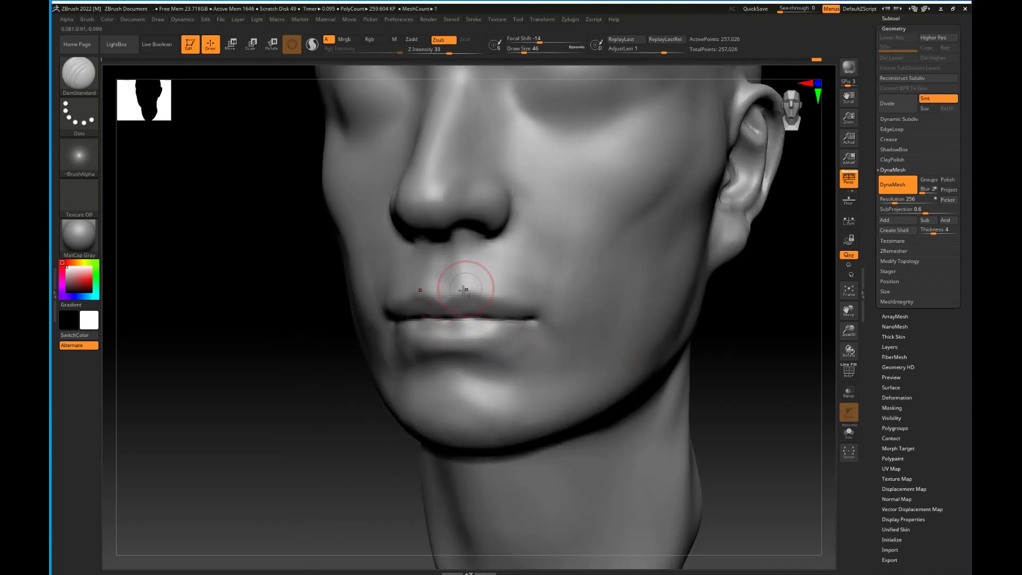
mouse_move(469, 286)
left_mouse_down()
mouse_move(461, 280)
mouse_move(537, 314)
mouse_move(503, 339)
mouse_move(464, 343)
left_mouse_up()
Deepen the mouth line and corners and carve the crease beneath the lower lip with DamStandard at size 46.
left_click_drag(764, 362, 804, 362, "shift")
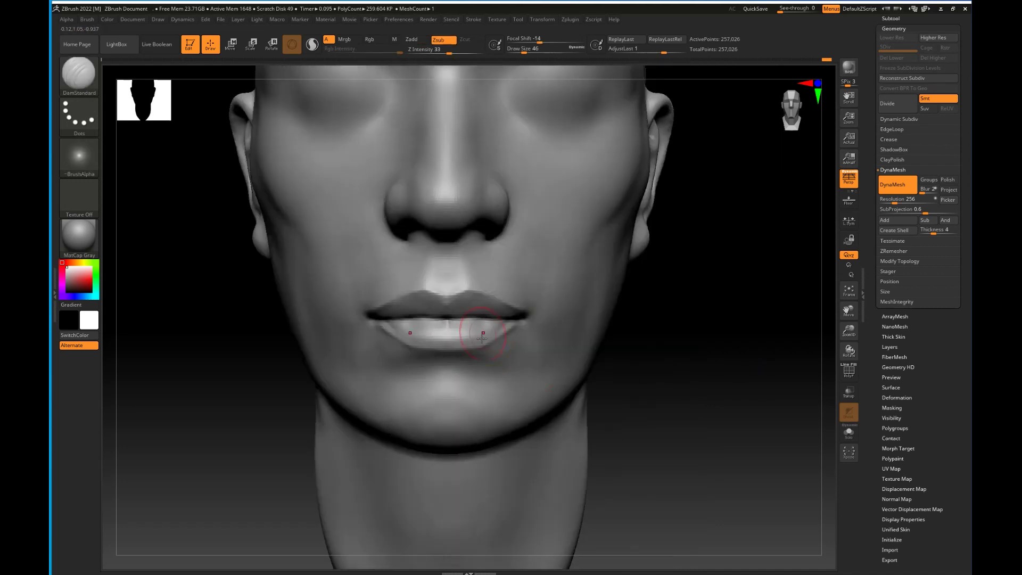
left_click_drag(453, 319, 517, 318)
left_click_drag(450, 363, 489, 382)
mouse_move(745, 367)
left_mouse_down()
mouse_move(687, 366)
mouse_move(695, 363)
left_mouse_up()
left_click_drag(539, 339, 528, 314)
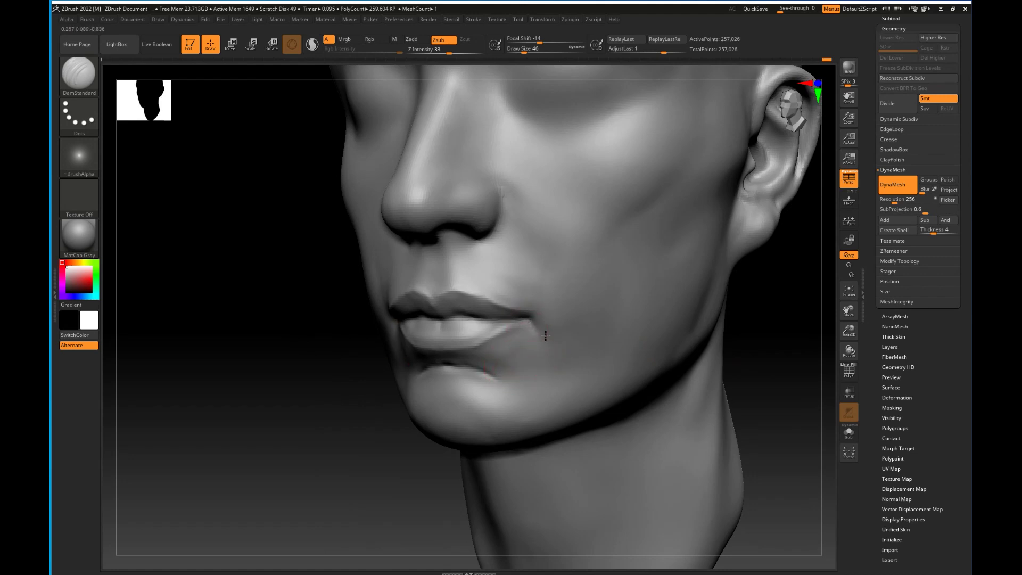
Soften the crease between lower lip and chin, and smooth the skin beside the mouth and nose.
left_click_drag(503, 373, 482, 374, "shift")
mouse_move(486, 409)
left_mouse_down()
mouse_move(456, 406)
mouse_move(482, 380)
left_mouse_up()
mouse_move(298, 464)
left_mouse_down()
mouse_move(317, 465)
mouse_move(250, 462)
mouse_move(314, 463)
left_mouse_up()
left_click_drag(496, 278, 525, 230, "shift")
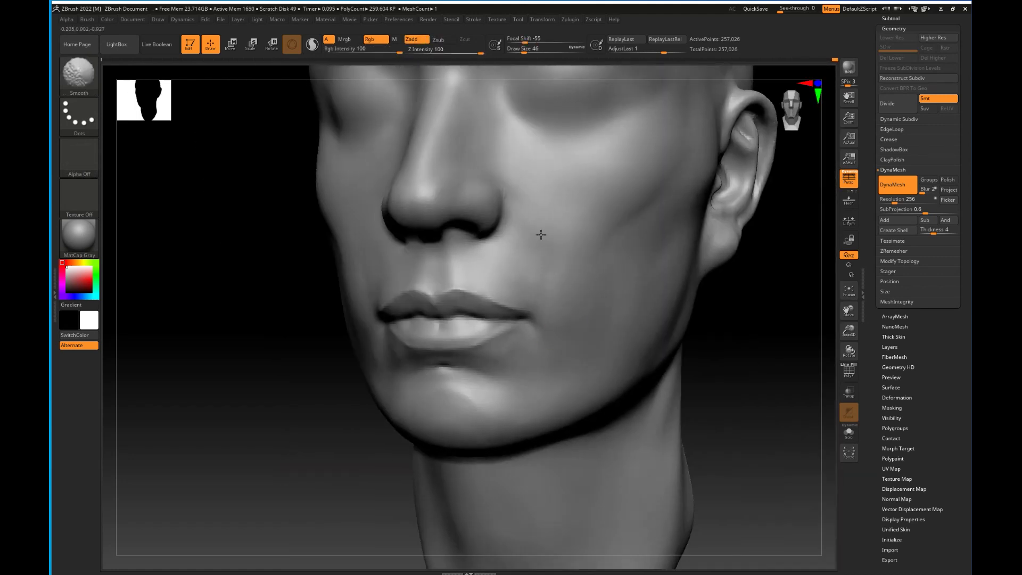
Carve the upper eye socket crease beneath the brow toward the outer eye corner with DamStandard at size 46.
left_click_drag(692, 402, 682, 374, "alt")
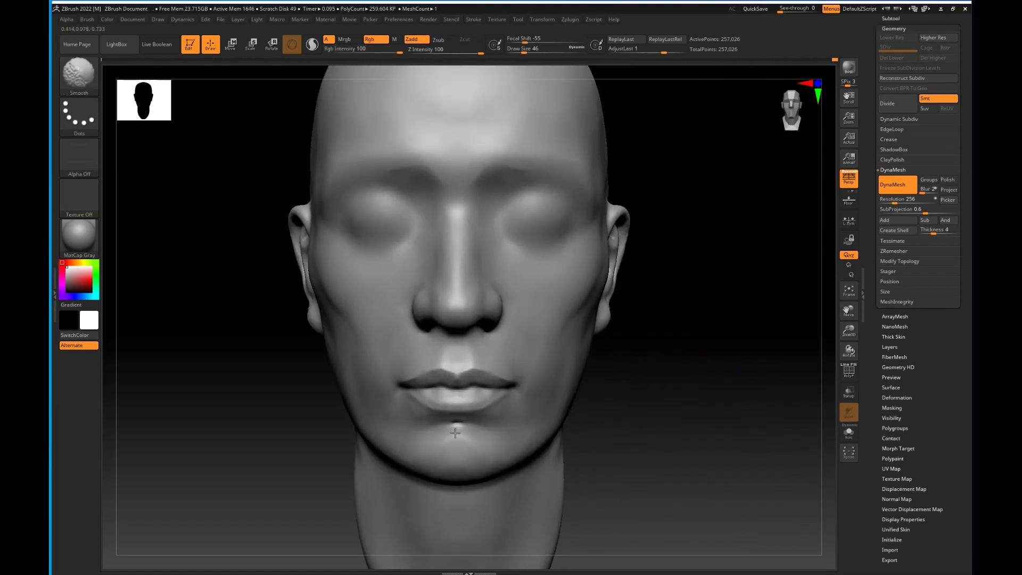
left_click_drag(677, 426, 668, 388, "alt")
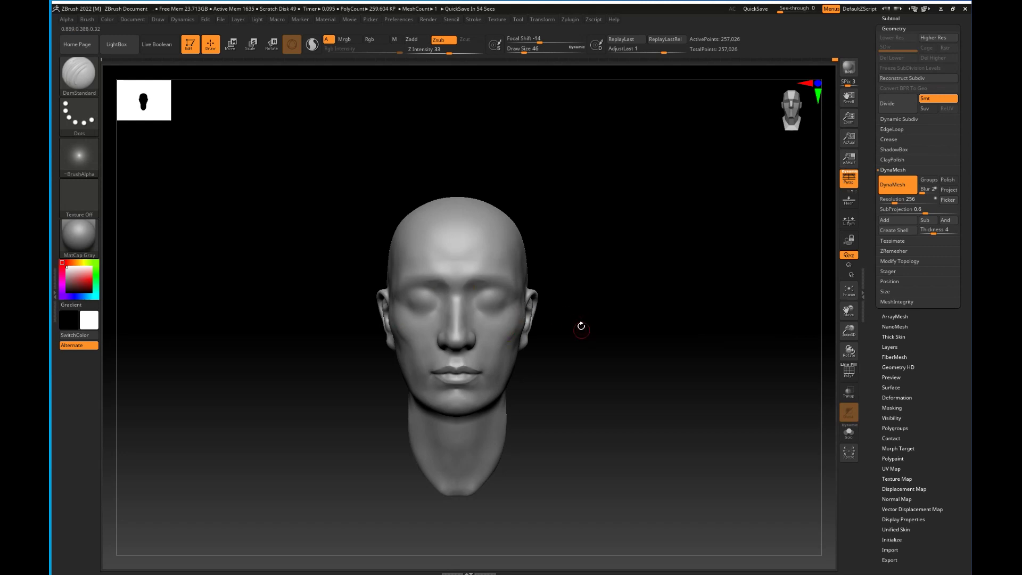
left_click_drag(587, 392, 662, 386, "alt")
left_click_drag(662, 386, 641, 349)
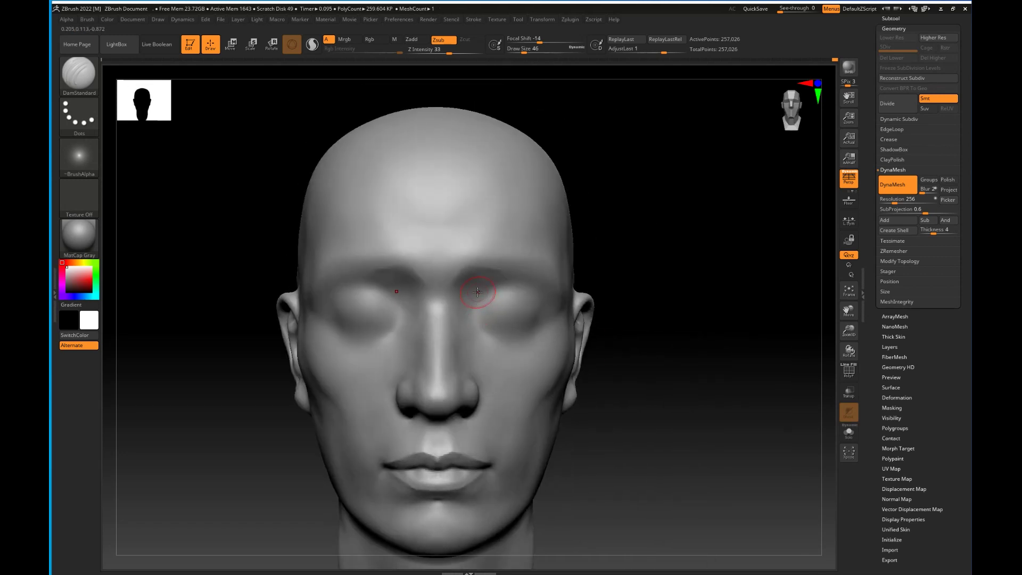
left_click_drag(485, 288, 525, 288)
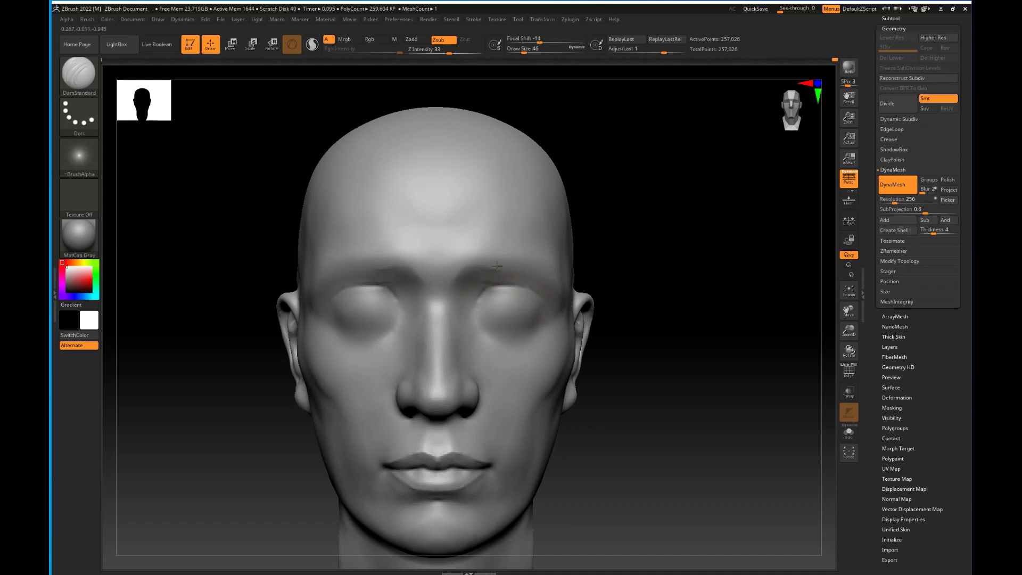
left_click_drag(650, 240, 543, 281)
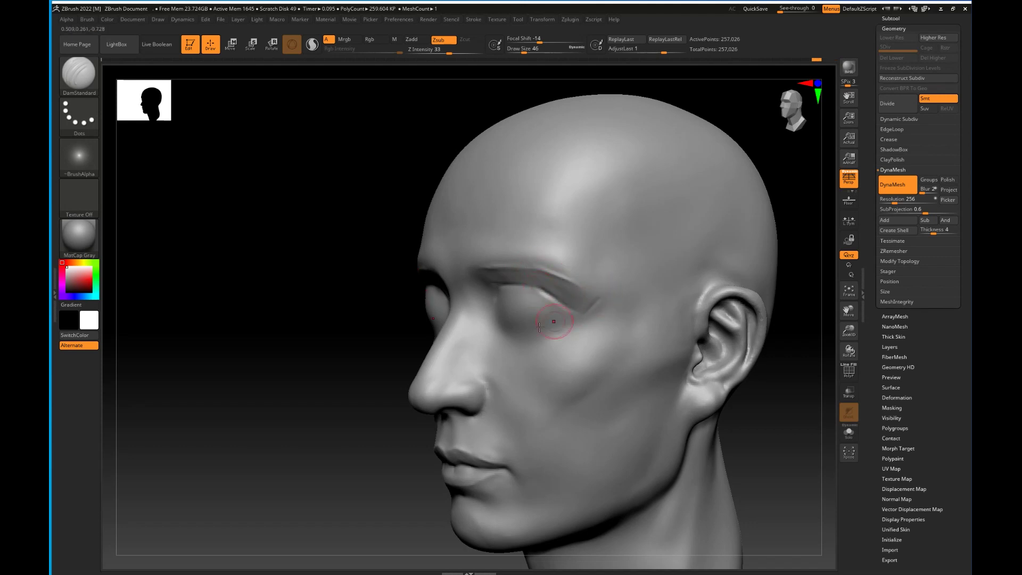
Carve the plane lines down the side of the nose bridge with DamStandard at size 46.
right_click_drag(575, 313, 676, 309, "shift")
mouse_move(475, 270)
left_mouse_down()
mouse_move(451, 305)
mouse_move(455, 379)
left_mouse_up()
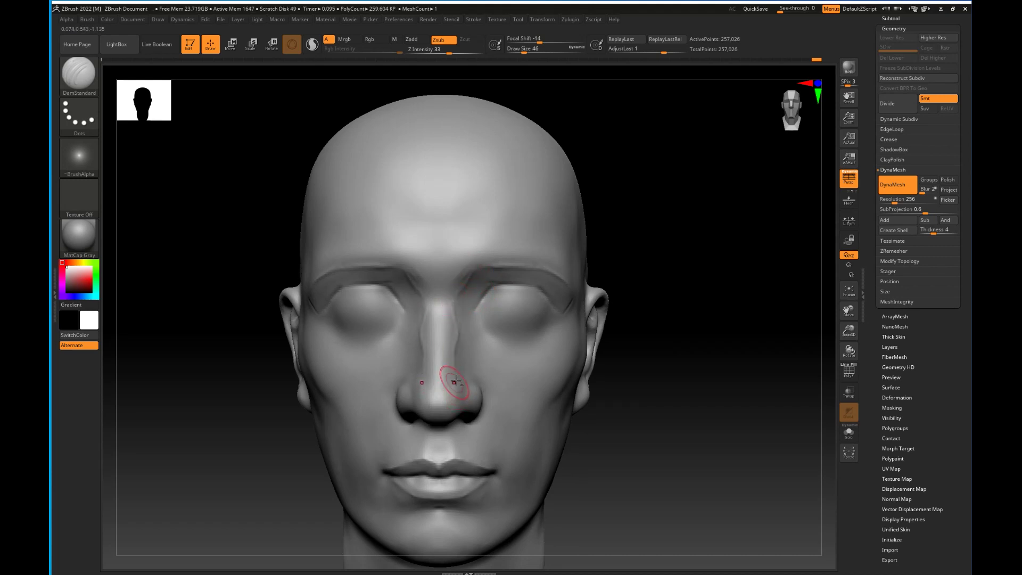
right_click_drag(554, 399, 521, 366)
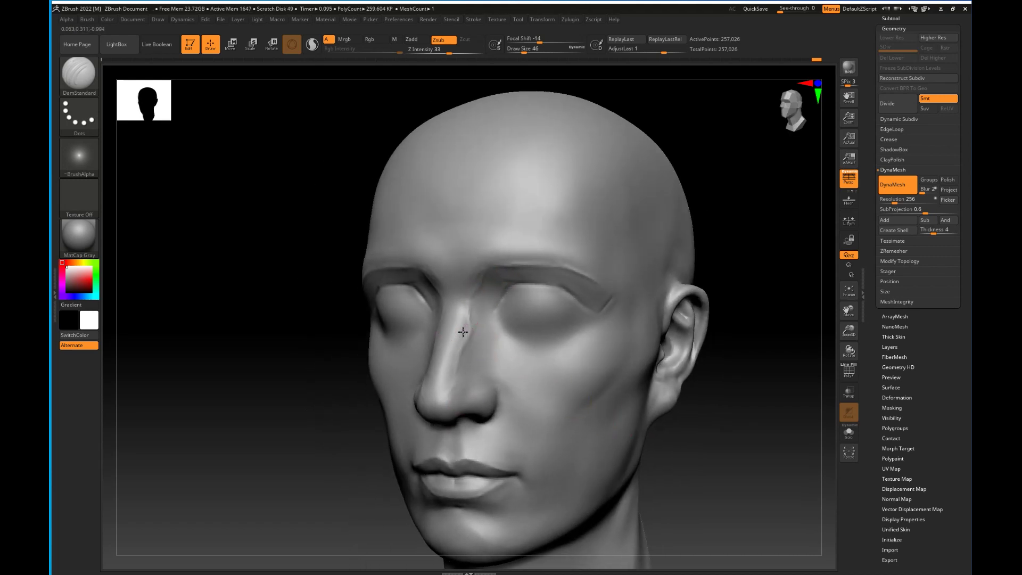
left_click_drag(465, 328, 491, 355)
left_click_drag(485, 318, 489, 363)
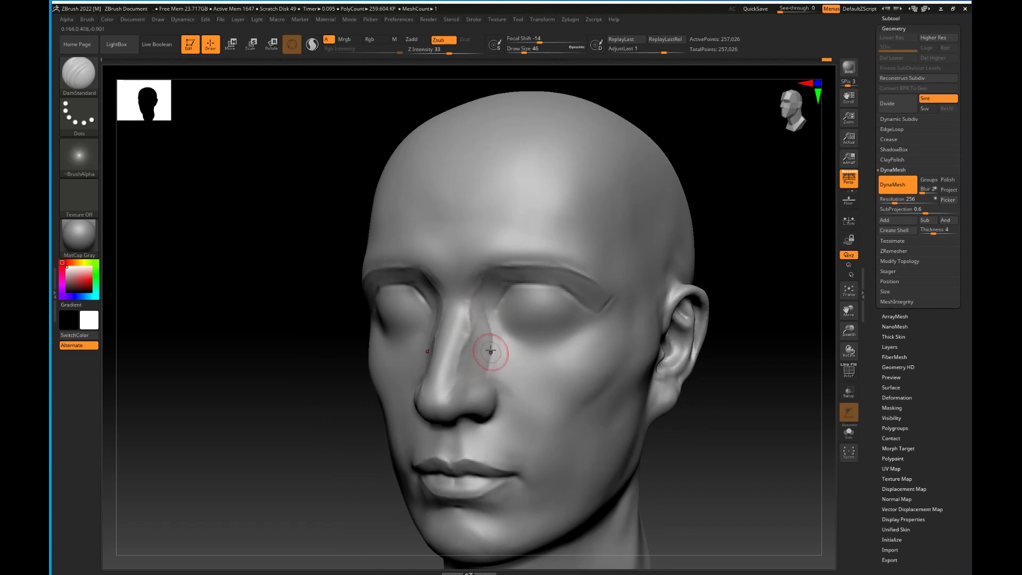
Mark the cheekbone plane with diagonal cuts below the outer eye and down the cheek with DamStandard.
right_click_drag(488, 362, 449, 285)
mouse_move(522, 276)
right_mouse_down("shift")
mouse_move(698, 394)
mouse_move(612, 377)
right_mouse_up("shift")
left_click_drag(465, 311, 498, 280)
left_click_drag(456, 319, 426, 365)
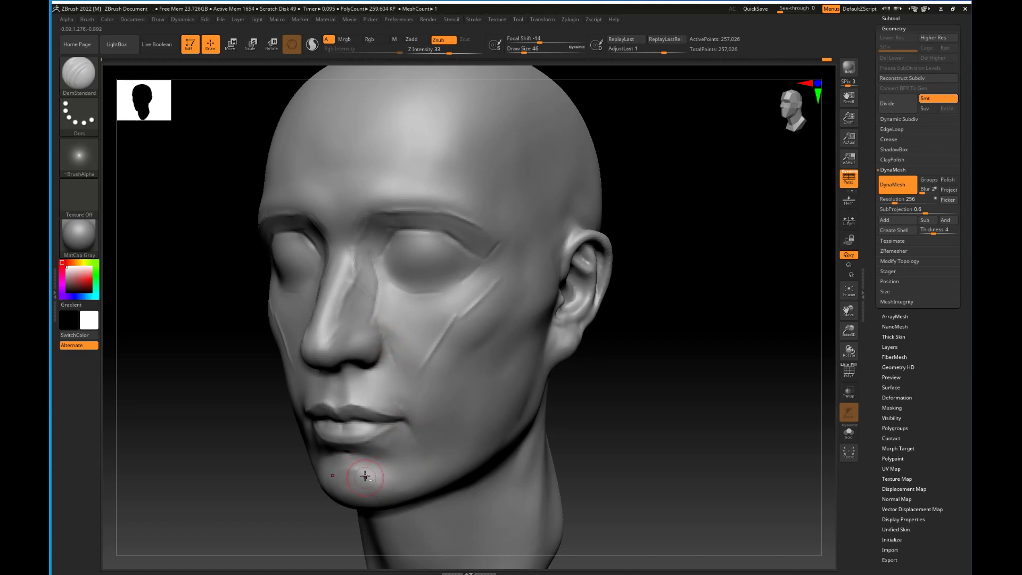
Carve the forehead plane lines above the brow and across the forehead with DamStandard at size 46.
left_click_drag(357, 210, 383, 186)
right_click_drag(657, 354, 740, 362, "shift")
left_click_drag(367, 251, 395, 249)
left_click_drag(420, 173, 392, 219)
left_click_drag(443, 187, 405, 242)
right_click_drag(443, 228, 452, 263)
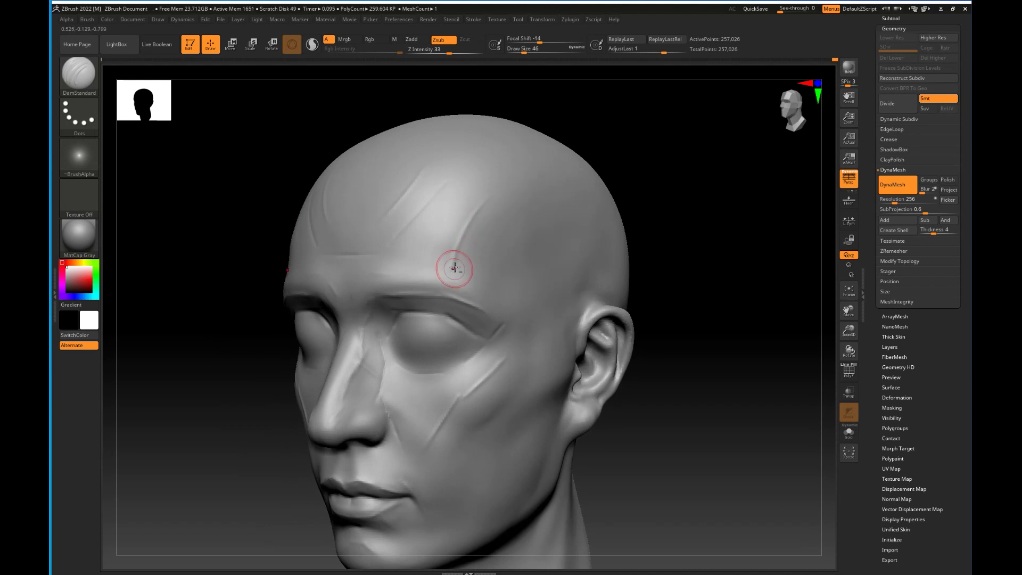
Carve the plane lines along the temple and outer brow with DamStandard.
mouse_move(703, 338)
right_mouse_down()
mouse_move(484, 279)
mouse_move(441, 285)
mouse_move(728, 332)
mouse_move(669, 260)
right_mouse_up()
left_click_drag(441, 265, 456, 259)
right_click_drag(490, 266, 461, 275)
left_click_drag(456, 272, 517, 268)
Remesh the head with DynaMesh and soften the carved plane lines around the eyes, cheeks and forehead with Smooth.
mouse_move(524, 194)
right_mouse_down()
mouse_move(666, 240)
mouse_move(673, 255)
right_mouse_up()
left_click_drag(660, 415, 689, 448, "ctrl")
left_click_drag(478, 345, 529, 284, "shift")
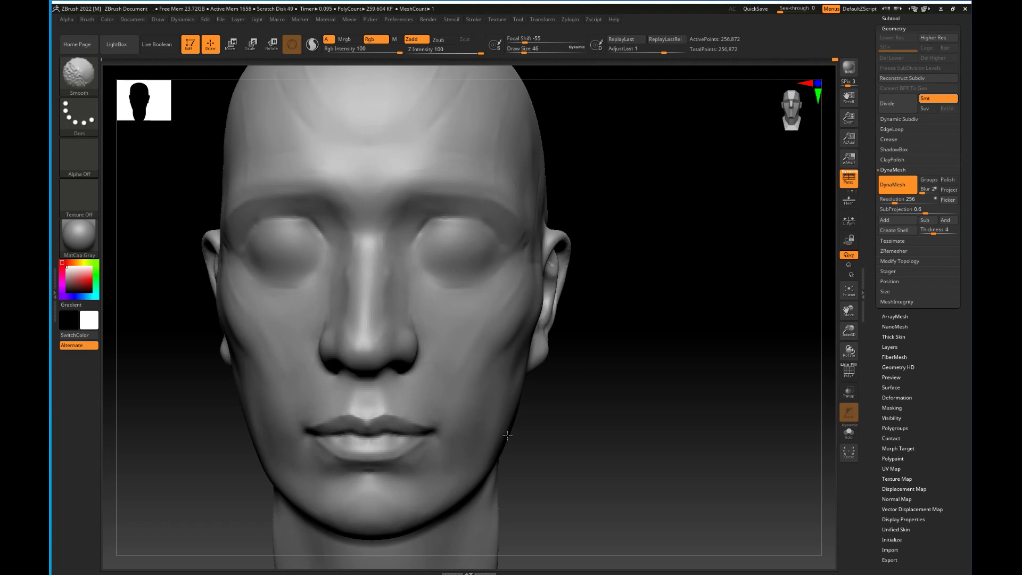
left_click_drag(662, 379, 590, 361)
key("shift")
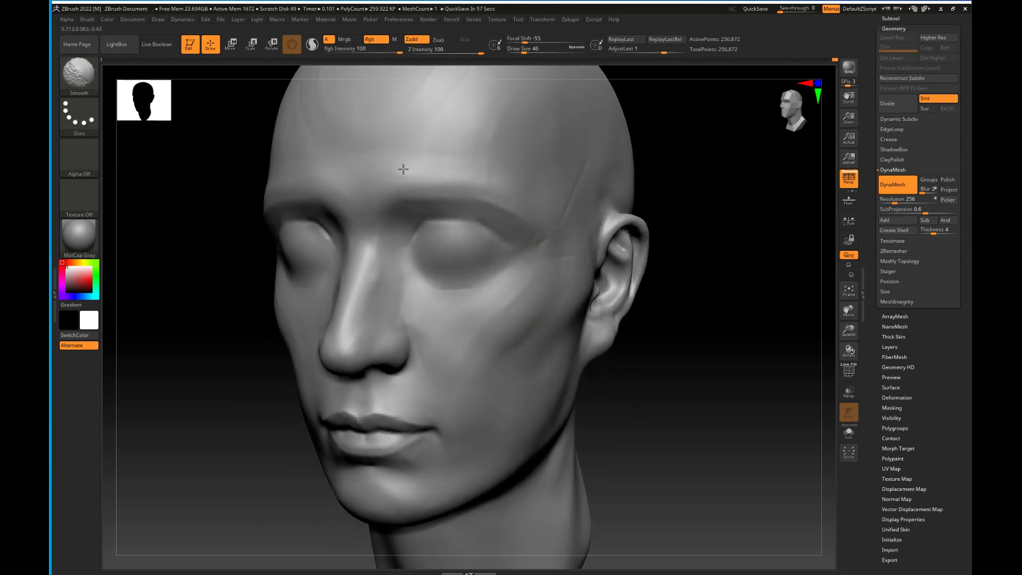
key("shift")
left_click_drag(670, 408, 680, 386, "shift")
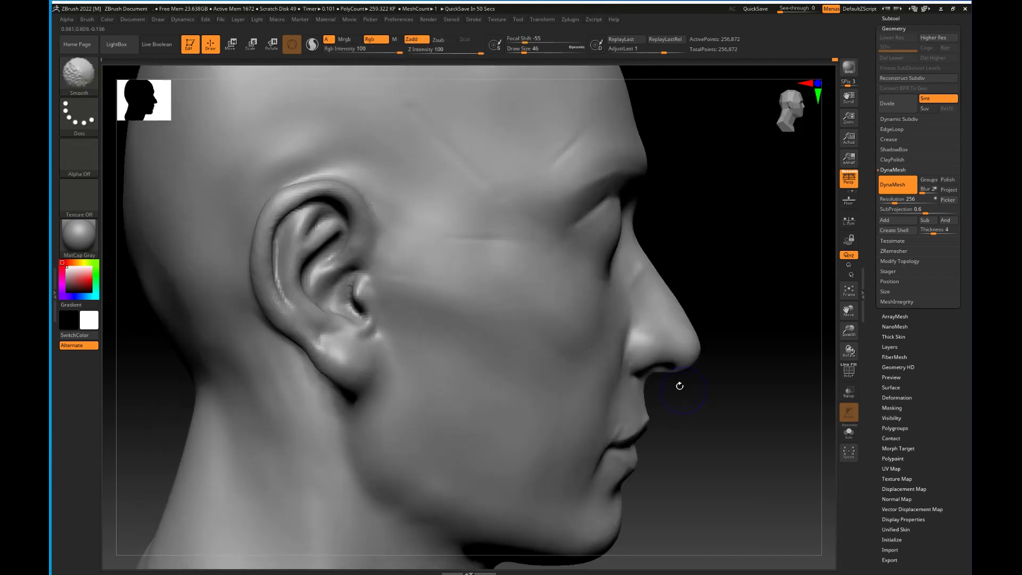
Sketch the eyelid lines across the eyeballs and mark the inner eye corners with DamStandard at size 46.
left_click_drag(709, 225, 657, 235)
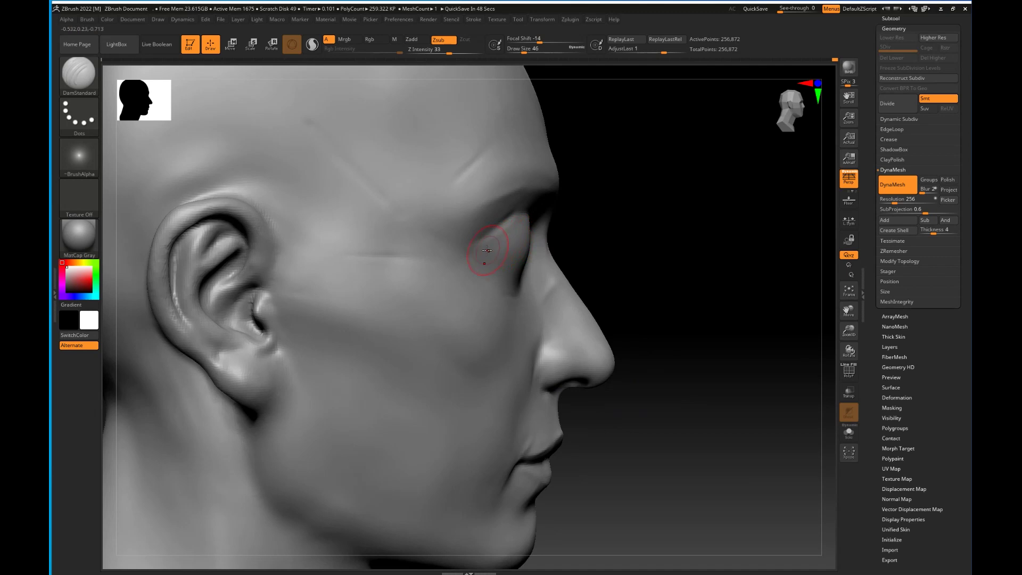
left_click_drag(669, 244, 616, 253, "shift")
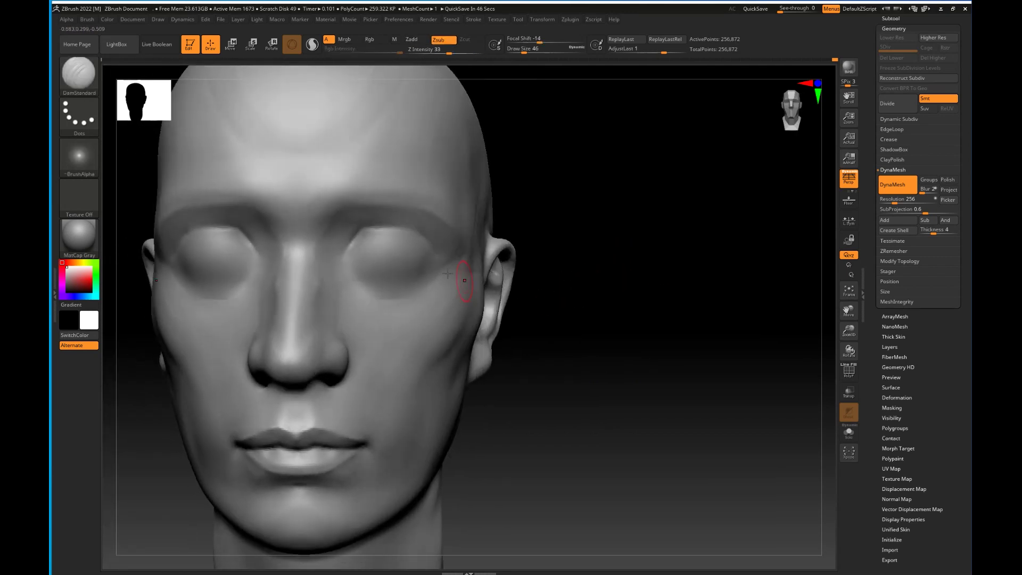
left_click_drag(358, 250, 418, 259)
left_click_drag(354, 268, 417, 248)
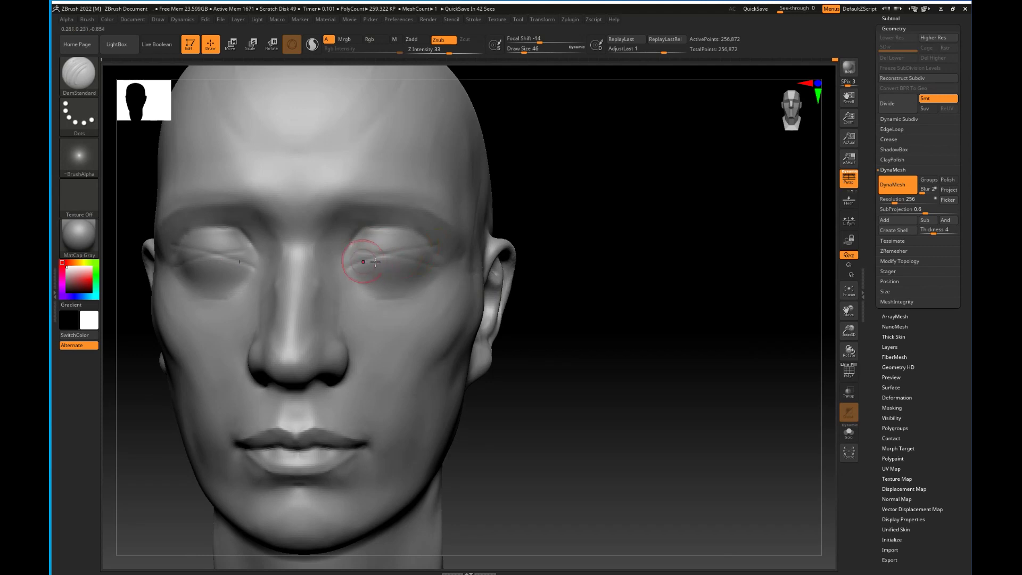
mouse_move(555, 377)
left_mouse_down("alt")
mouse_move(605, 381)
mouse_move(650, 364)
left_mouse_up("alt")
left_click_drag(394, 226, 393, 226)
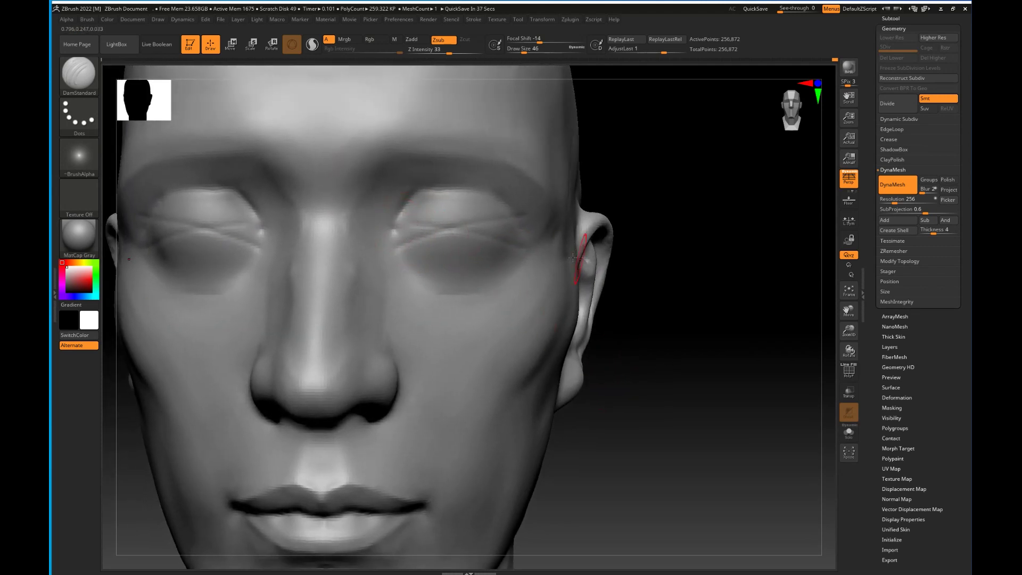
Cut a horizontal crease at the nose root and deepen the upper eyelid lines toward the inner and outer eye corners.
left_click_drag(322, 206, 480, 215)
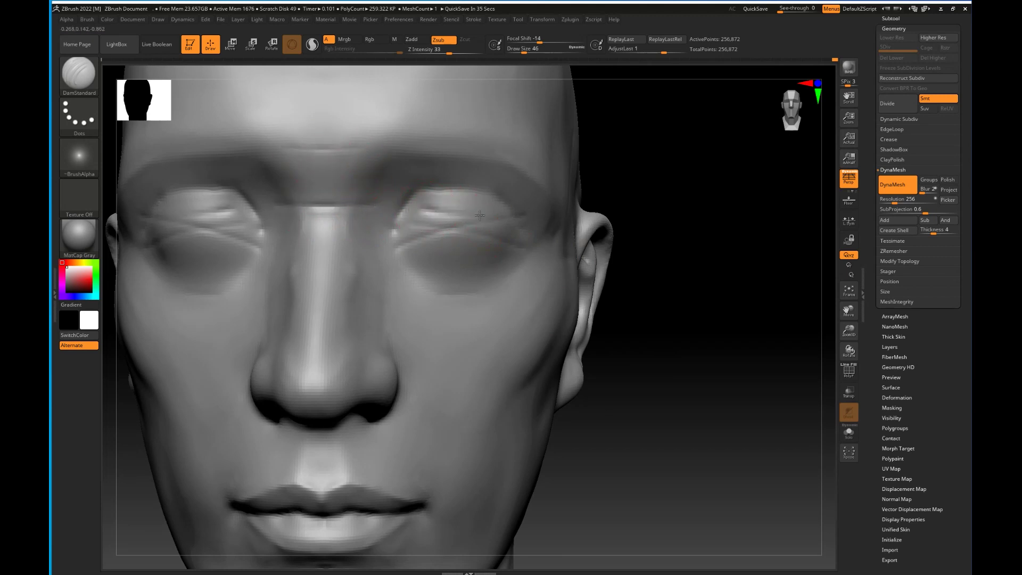
left_click_drag(641, 247, 644, 277)
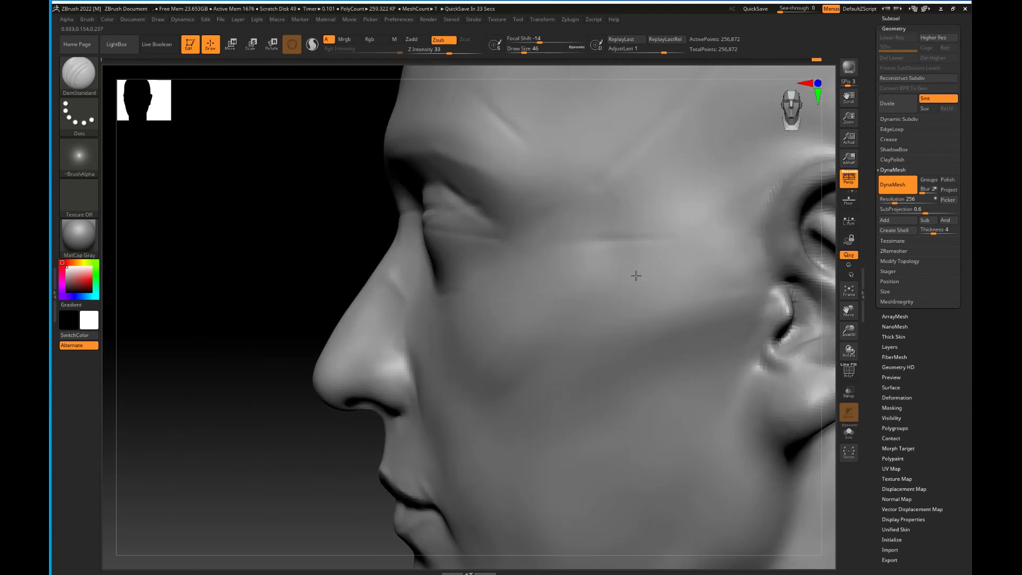
left_click_drag(436, 211, 488, 229)
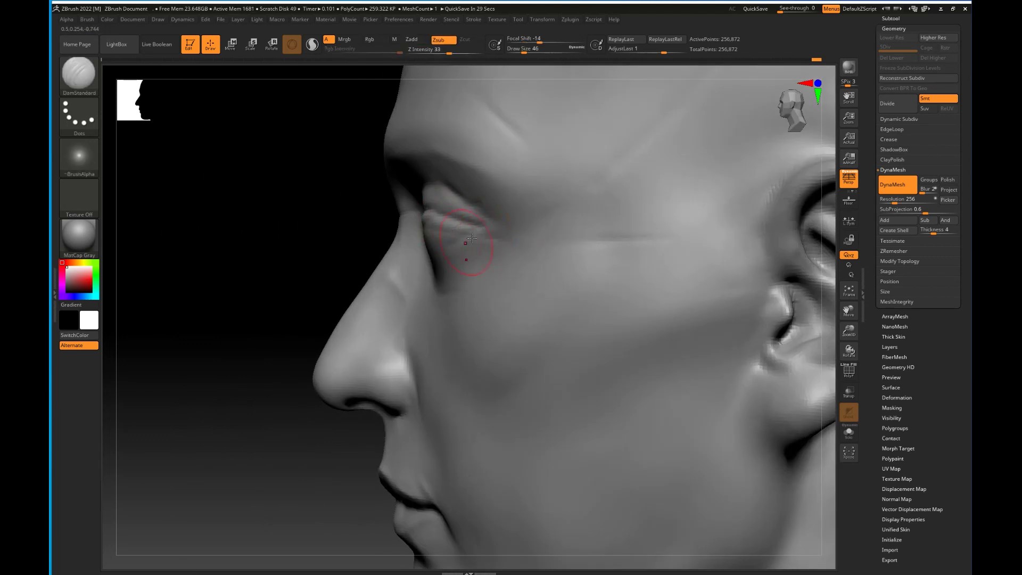
left_click_drag(246, 332, 302, 325)
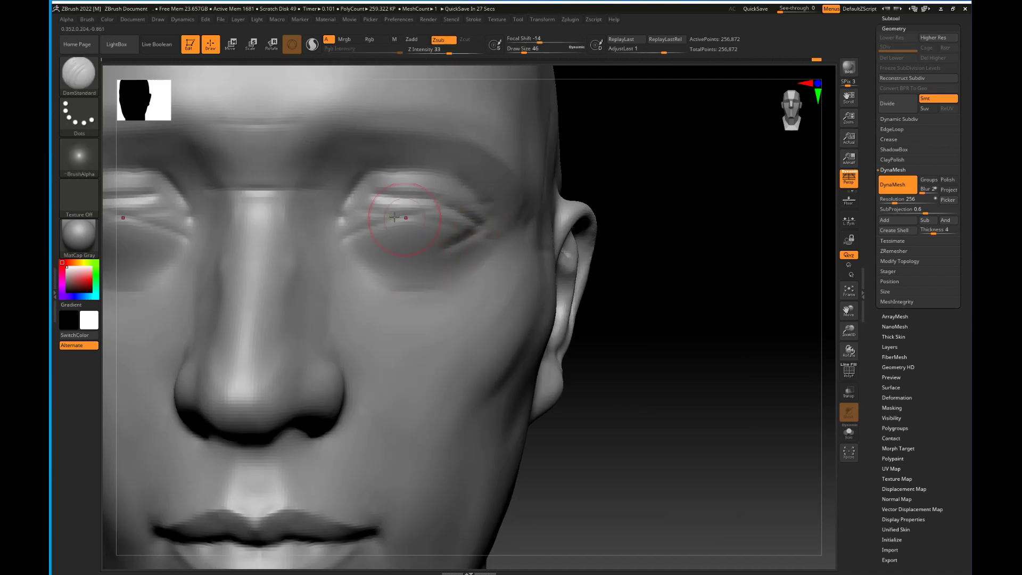
left_click_drag(379, 201, 344, 221)
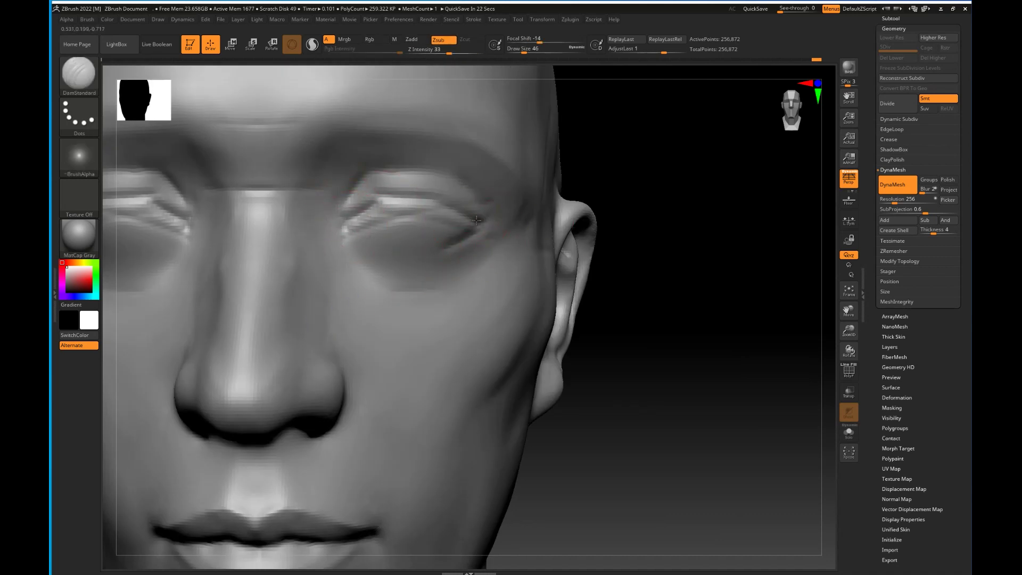
Carve the lower eyelid contour from the inner to the outer eye corner with DamStandard.
key("f")
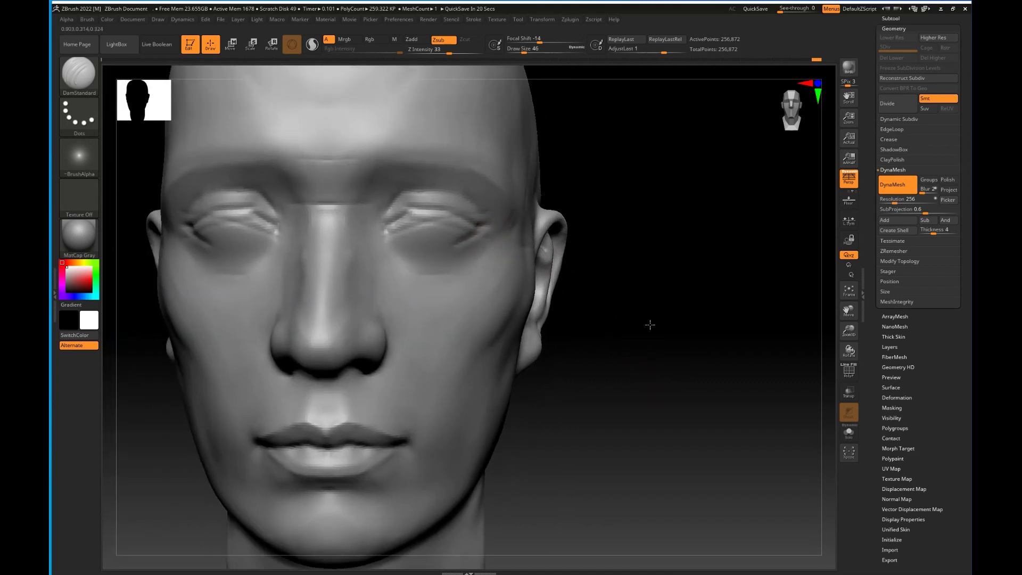
mouse_move(441, 259)
left_mouse_down()
mouse_move(417, 282)
mouse_move(486, 289)
left_mouse_up()
mouse_move(762, 346)
left_mouse_down()
mouse_move(670, 355)
mouse_move(718, 349)
mouse_move(703, 336)
left_mouse_up()
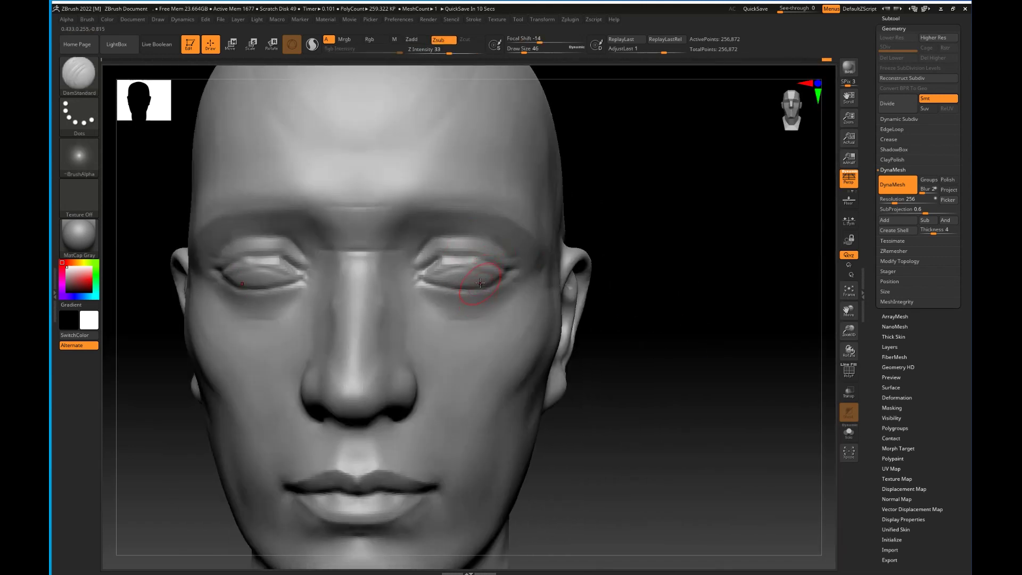
Build up the eyeballs and lower eyelids with ClayBuildup at size 46 and remesh the head with DynaMesh.
key("b")
key("c")
key("b")
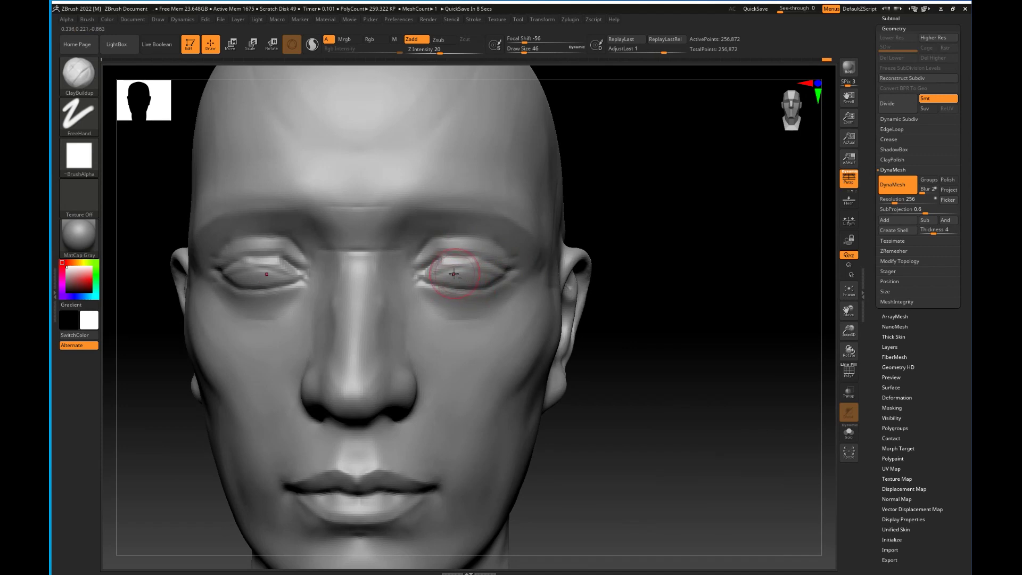
mouse_move(444, 268)
left_mouse_down()
mouse_move(462, 267)
mouse_move(430, 274)
mouse_move(495, 273)
mouse_move(474, 285)
mouse_move(432, 277)
left_mouse_up()
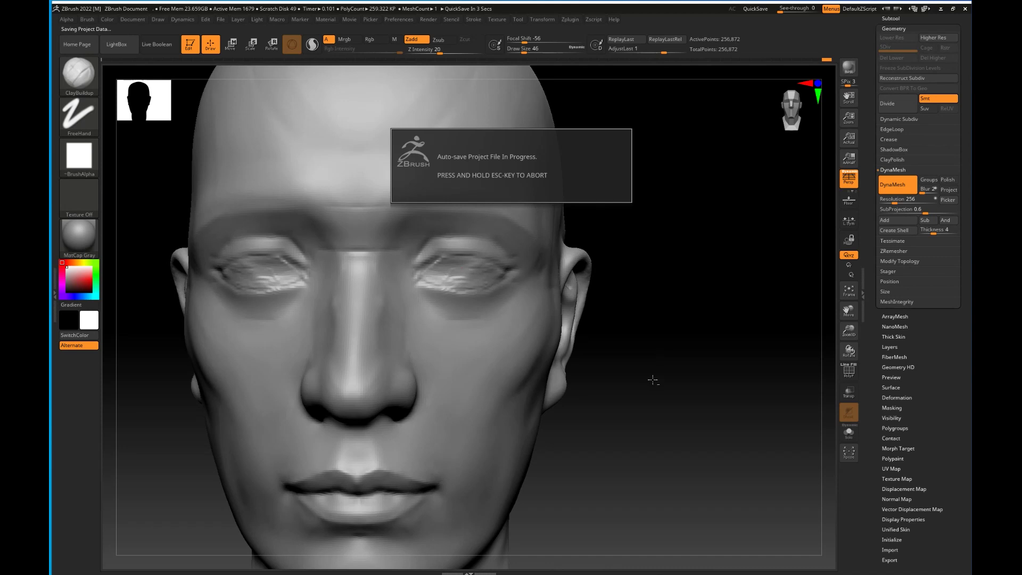
mouse_move(644, 364)
left_mouse_down("ctrl")
mouse_move(675, 389)
mouse_move(664, 421)
left_mouse_up("ctrl")
Build up the upper eyelids and define the inner eye corners with ClayBuildup at size 38.
mouse_move(410, 270)
left_mouse_down()
mouse_move(393, 253)
mouse_move(400, 240)
mouse_move(384, 246)
mouse_move(388, 227)
mouse_move(392, 300)
mouse_move(411, 307)
mouse_move(423, 242)
mouse_move(469, 229)
mouse_move(477, 248)
left_mouse_up()
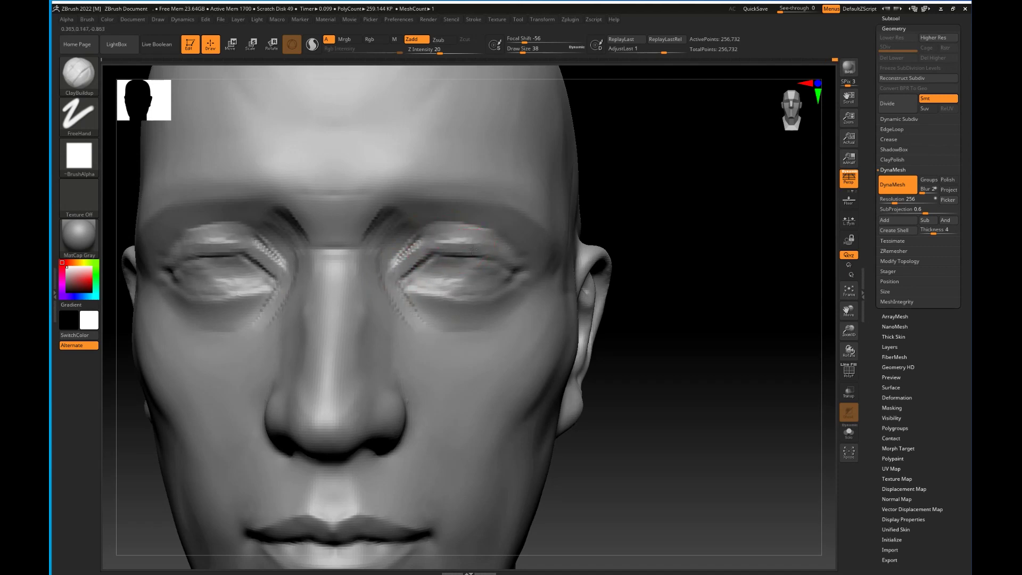
mouse_move(468, 227)
left_mouse_down()
mouse_move(454, 237)
mouse_move(474, 234)
left_mouse_up()
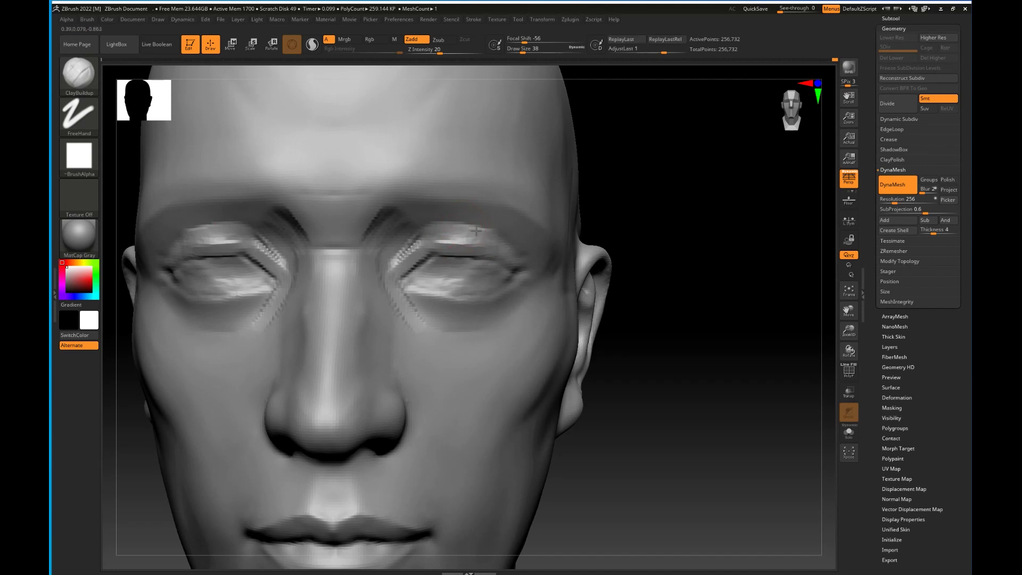
left_click_drag(687, 207, 596, 210)
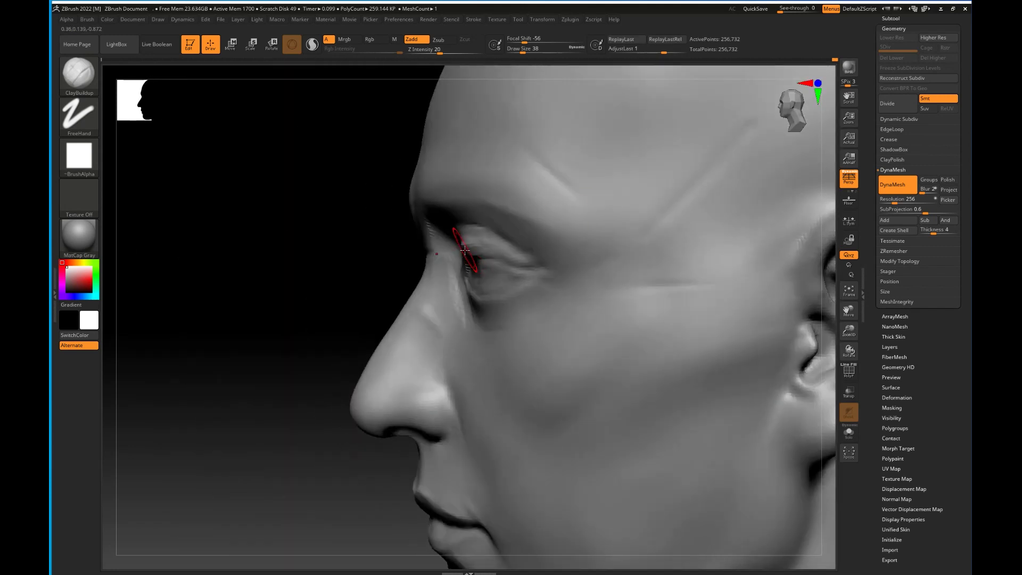
left_click_drag(282, 348, 362, 338)
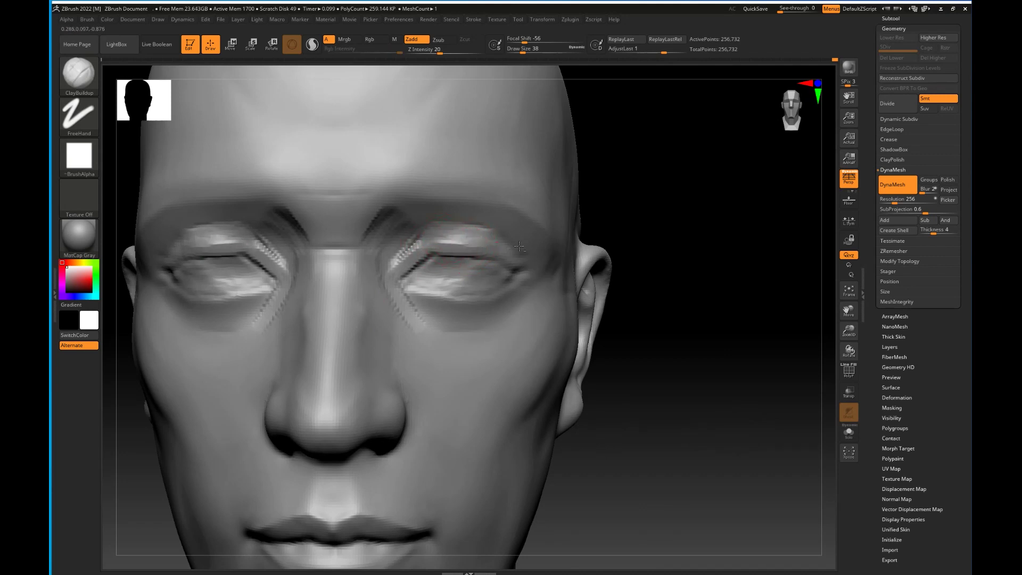
Remesh the head with DynaMesh at resolution 784.
left_click_drag(898, 201, 904, 200)
left_click_drag(693, 313, 724, 339, "ctrl")
key("b")
key("c")
key("b")
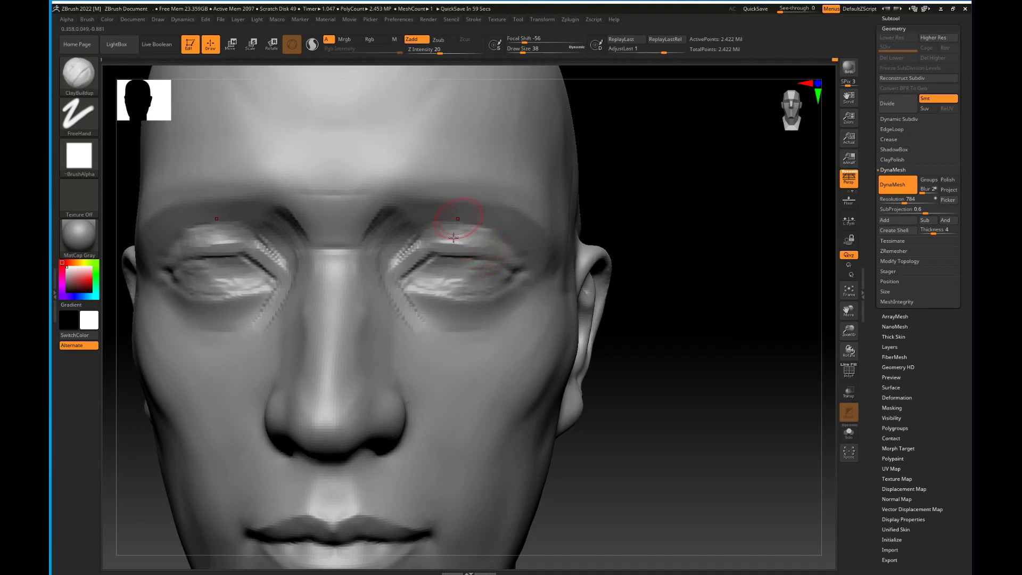
Refine the upper eyelid edge with ClayBuildup at size 26 and remesh the head at DynaMesh resolution 488.
left_click_drag(636, 349, 657, 346)
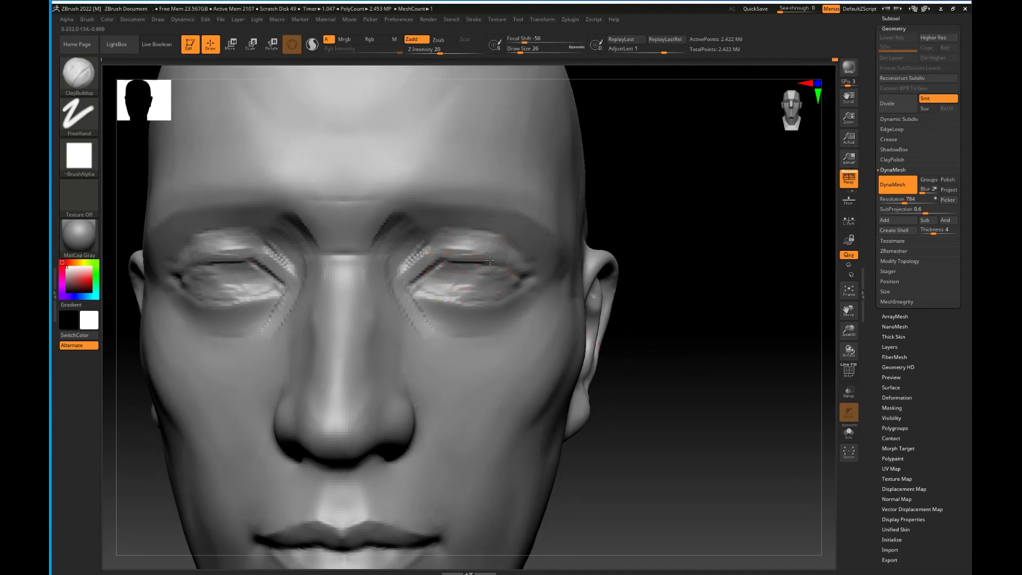
left_click_drag(477, 257, 438, 254)
left_click(900, 202)
left_click_drag(734, 228, 708, 250, "ctrl")
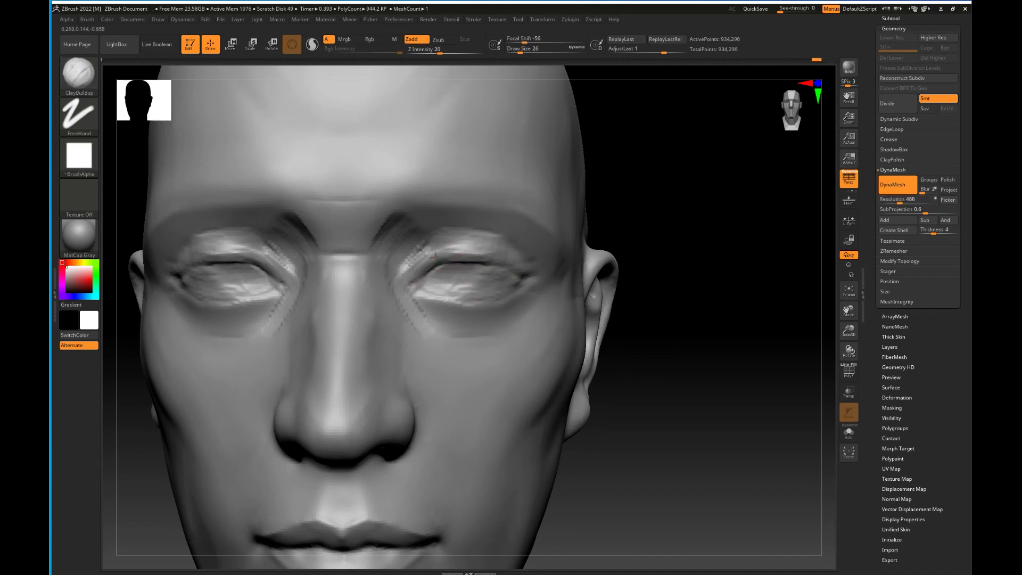
Thicken the upper eyelid toward the outer eye corner with ClayBuildup at size 26.
left_click_drag(668, 309, 578, 306)
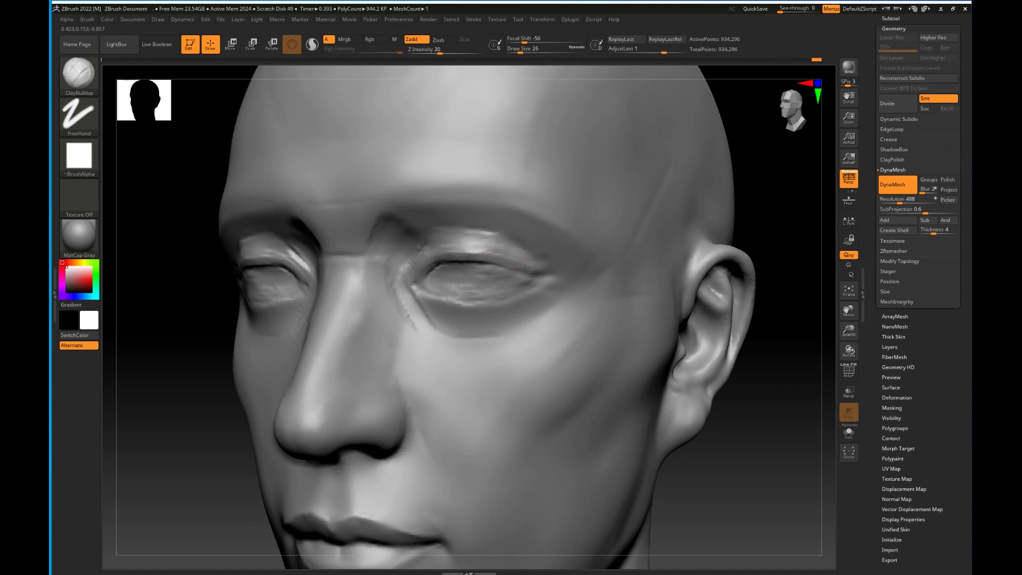
left_click_drag(513, 265, 480, 257)
left_click_drag(746, 209, 801, 205)
left_click_drag(761, 349, 687, 346)
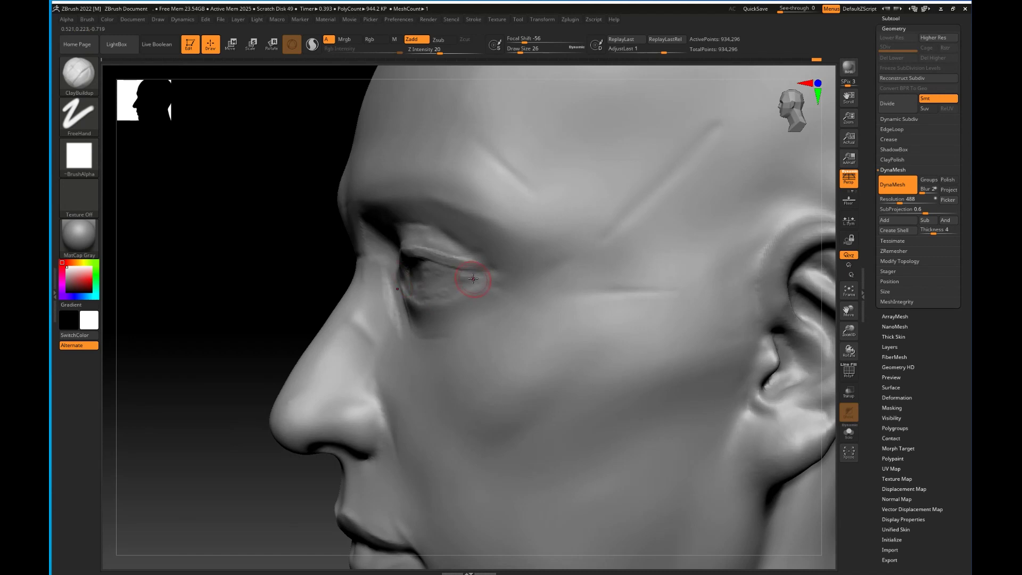
left_click_drag(266, 354, 349, 349)
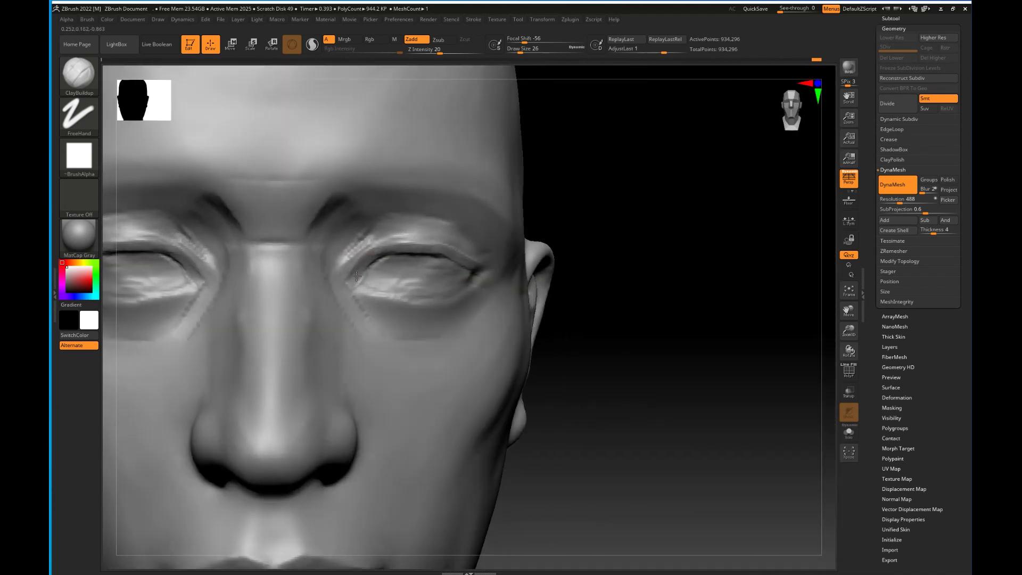
Pull the upper eyelids into a rounder arch from below with Move at size 70, and smooth the eyelids.
mouse_move(664, 274)
left_mouse_down("shift")
mouse_move(666, 235)
mouse_move(678, 360)
mouse_move(729, 337)
mouse_move(692, 320)
left_mouse_up("shift")
key("bracketright")
key("bracketright")
key("bracketright")
key("bracketright")
key("b")
key("m")
key("v")
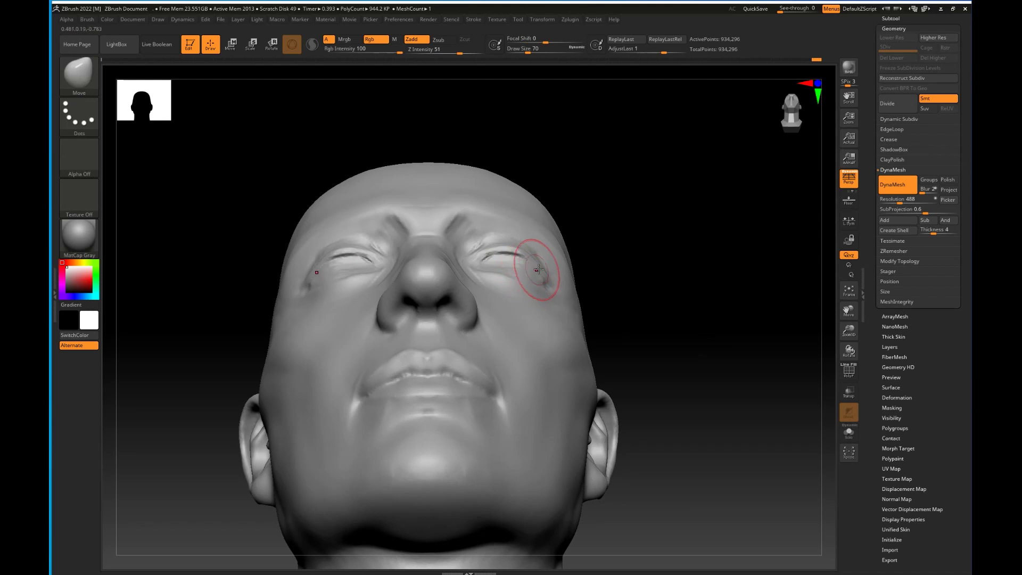
mouse_move(506, 263)
left_mouse_down()
mouse_move(508, 250)
mouse_move(497, 249)
mouse_move(524, 263)
mouse_move(499, 253)
left_mouse_up()
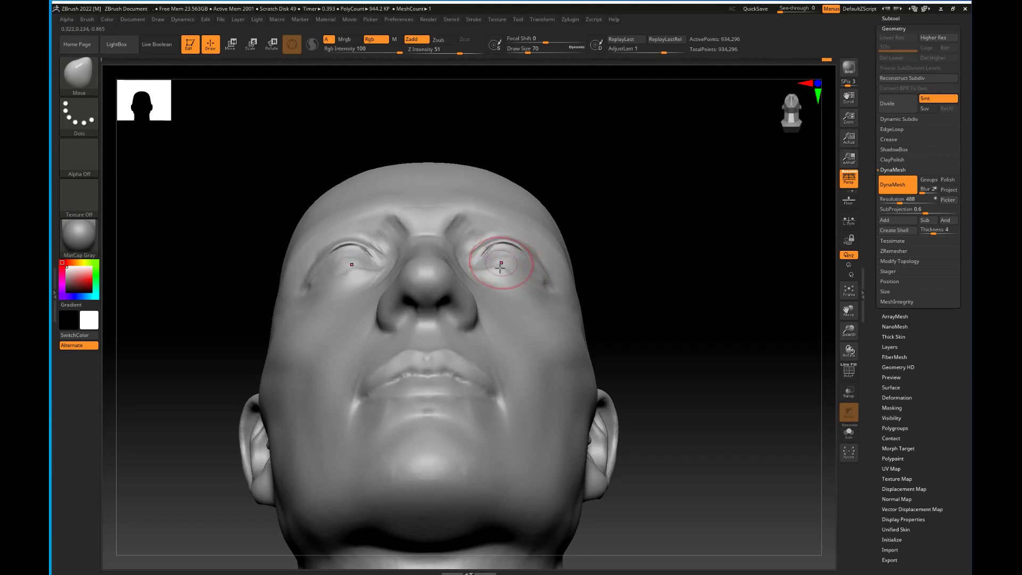
left_click_drag(636, 280, 612, 330)
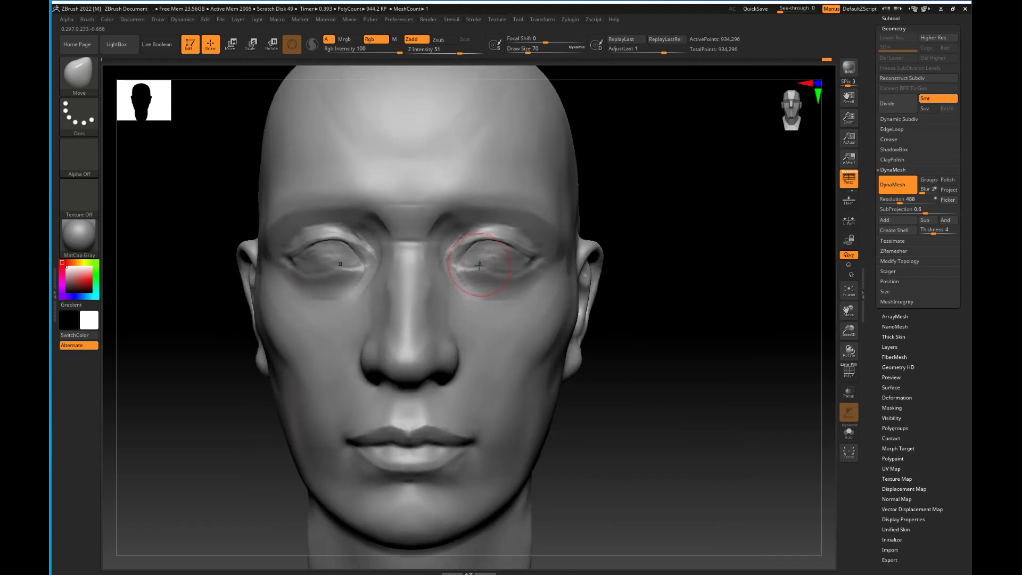
mouse_move(466, 246)
left_mouse_down("shift")
mouse_move(511, 243)
mouse_move(535, 263)
mouse_move(468, 286)
left_mouse_up("shift")
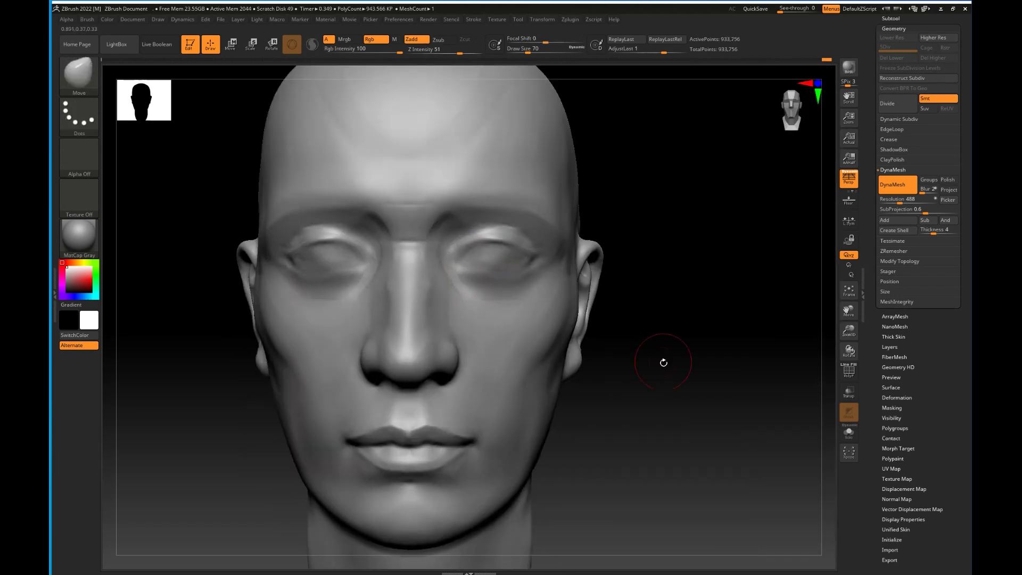
Build up the lower eyelids beneath the eyeballs with ClayBuildup at size 70.
left_click_drag(663, 361, 680, 349, "alt")
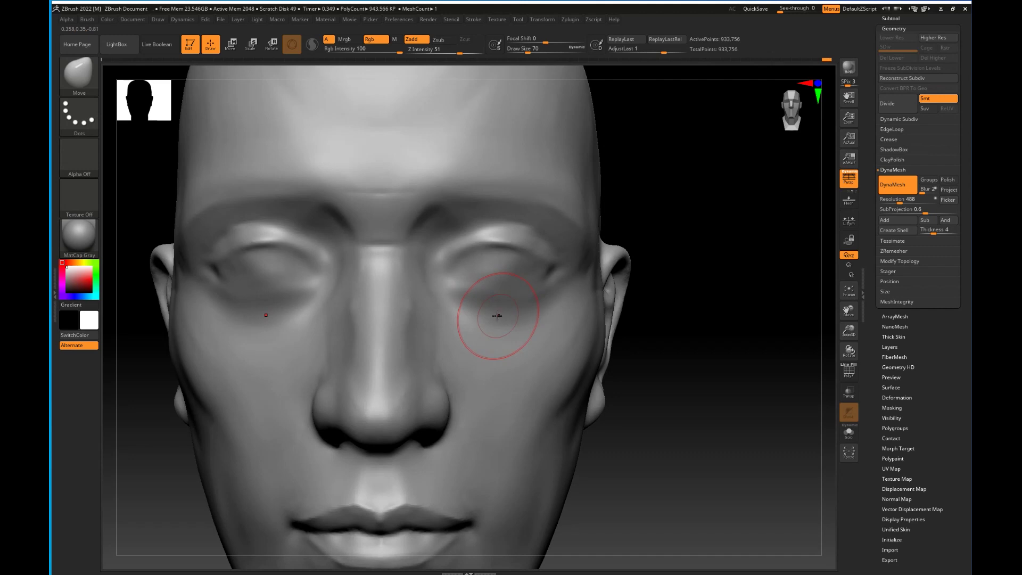
key("b")
key("c")
key("b")
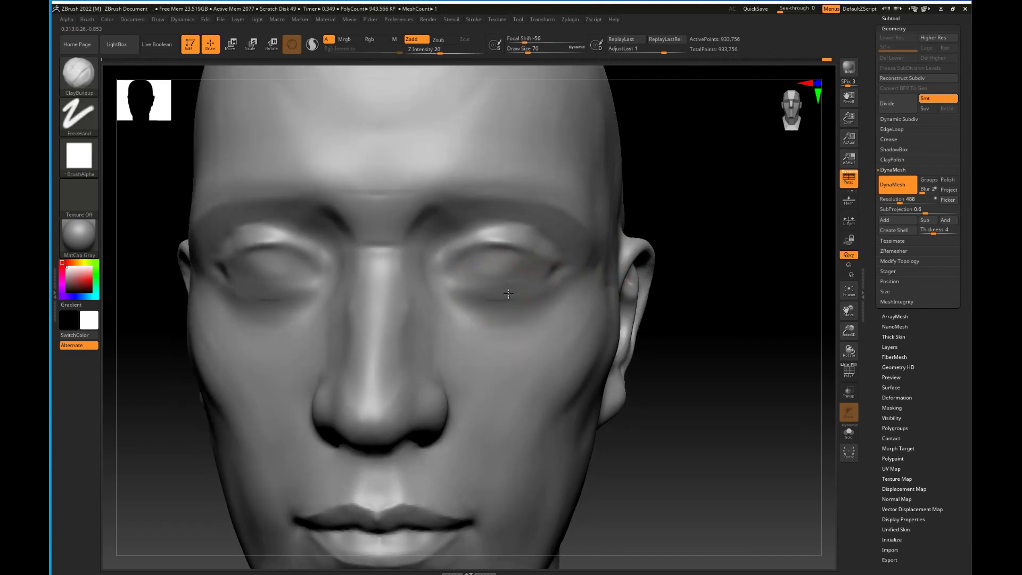
left_click_drag(509, 294, 540, 284)
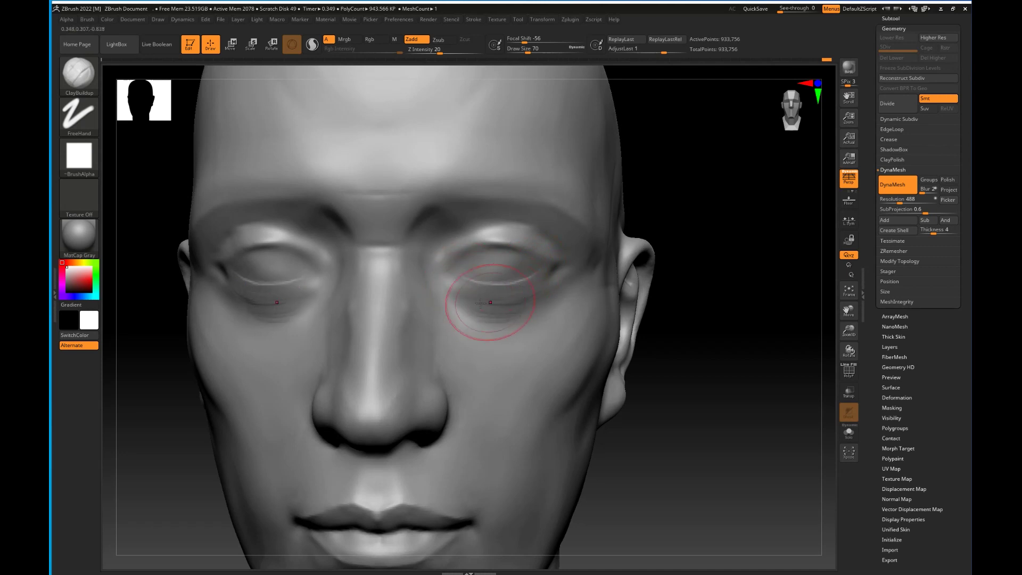
mouse_move(471, 308)
left_mouse_down()
mouse_move(520, 317)
mouse_move(511, 319)
mouse_move(541, 296)
left_mouse_up()
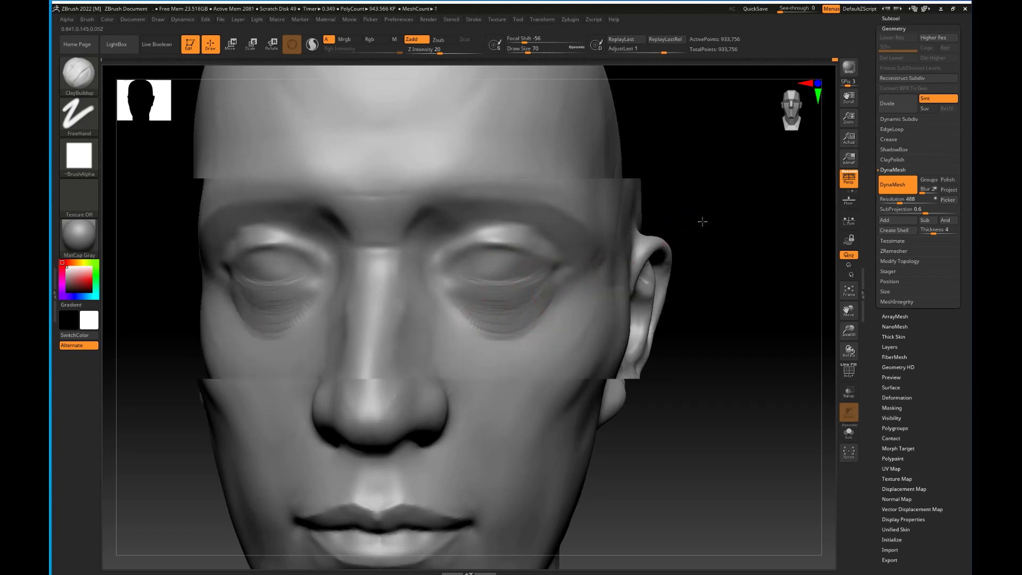
Add ClayBuildup strokes at size 70 under the eyes, extending from the lower eyelids onto the upper outer cheeks.
left_click_drag(709, 217, 529, 318)
left_click_drag(335, 340, 383, 338)
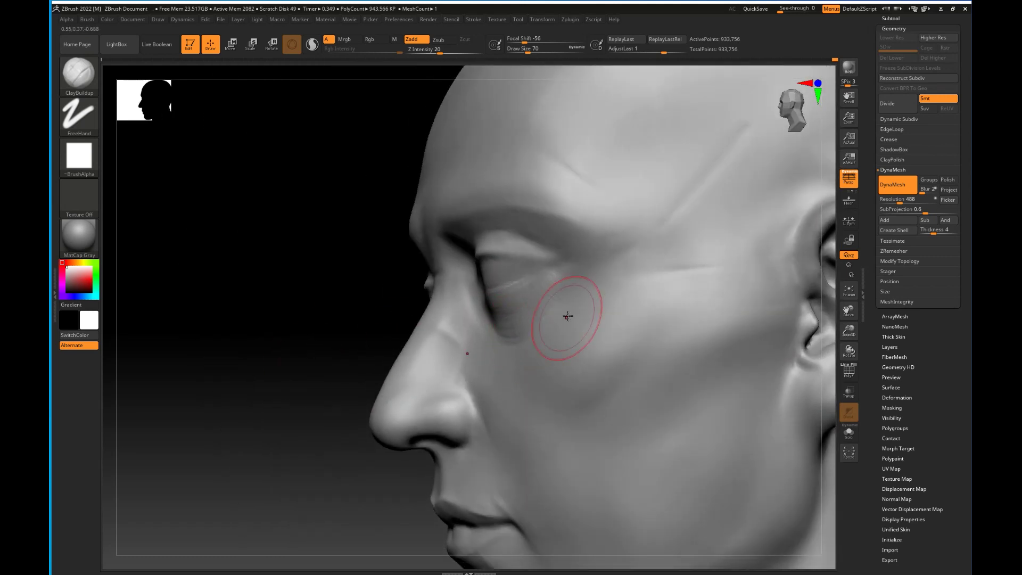
left_click_drag(299, 404, 392, 376)
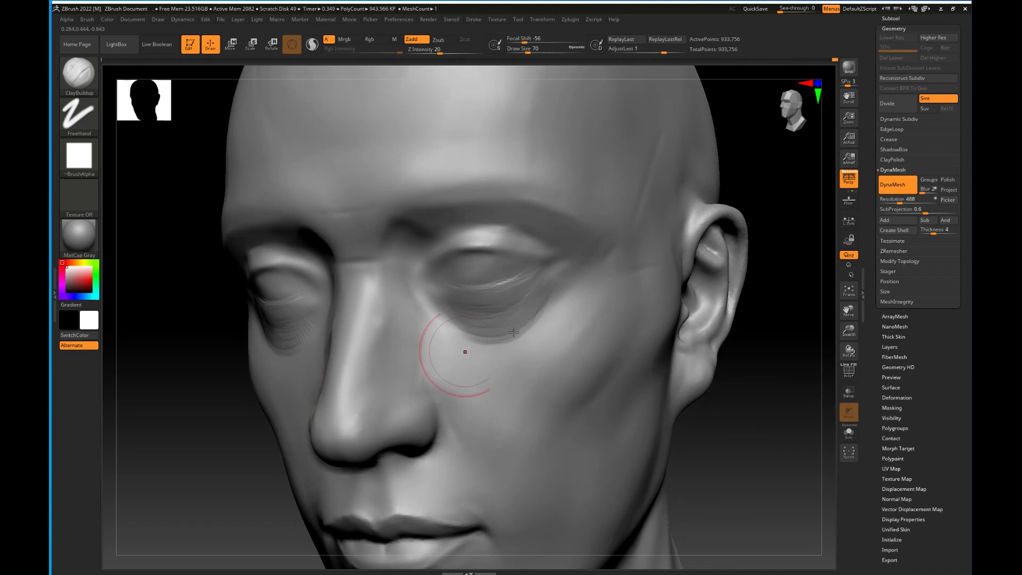
mouse_move(581, 291)
left_mouse_down()
mouse_move(536, 337)
mouse_move(538, 323)
mouse_move(543, 346)
mouse_move(560, 334)
mouse_move(555, 366)
mouse_move(481, 357)
left_mouse_up()
left_click_drag(557, 324, 498, 346)
left_click_drag(524, 332, 489, 340)
mouse_move(551, 304)
left_mouse_down()
mouse_move(497, 327)
mouse_move(490, 359)
left_mouse_up()
left_click_drag(553, 353, 507, 366)
left_click_drag(780, 446, 518, 308, "shift")
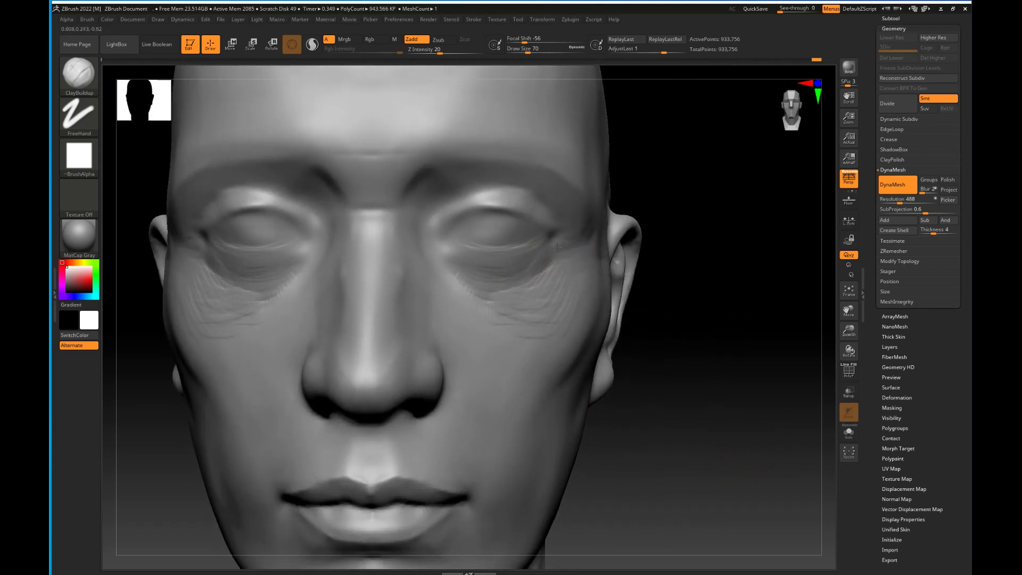
Layer ClayBuildup strokes along the brow ridge, upper eyelids and inner eye corners.
left_click_drag(702, 319, 540, 309)
left_click_drag(516, 192, 578, 223)
left_click_drag(439, 172, 501, 173)
left_click_drag(756, 452, 820, 453)
left_click_drag(380, 201, 411, 181, "alt")
mouse_move(408, 220)
left_mouse_down()
mouse_move(464, 195)
mouse_move(492, 201)
mouse_move(413, 225)
left_mouse_up()
left_click_drag(701, 190, 740, 191)
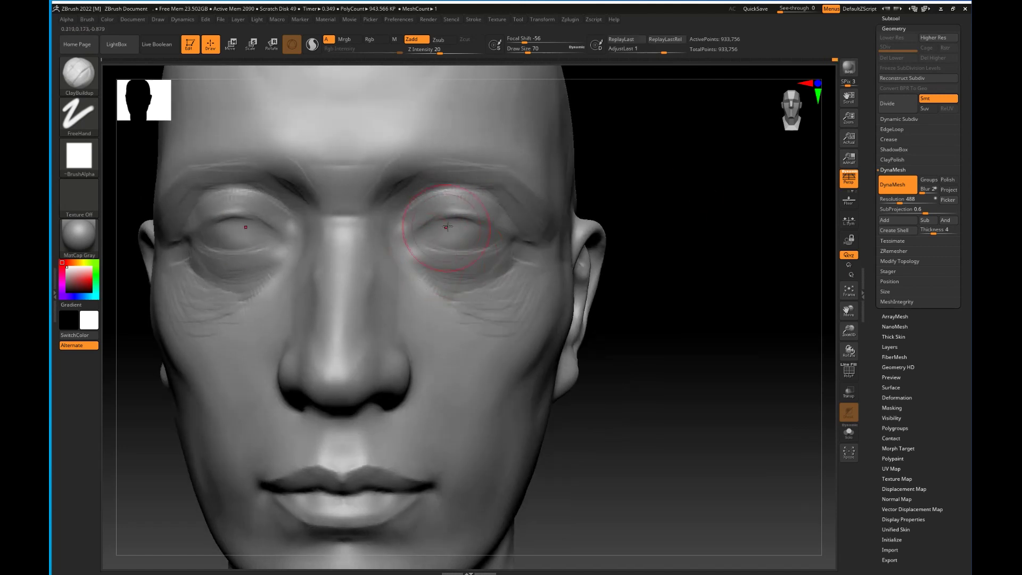
Carve the upper eyelid edge from the inner to the outer eye corner with DamStandard at size 34.
mouse_move(687, 324)
left_mouse_down("alt")
mouse_move(662, 386)
mouse_move(692, 415)
left_mouse_up("alt")
key("b")
key("d")
key("s")
left_click_drag(433, 246, 458, 222)
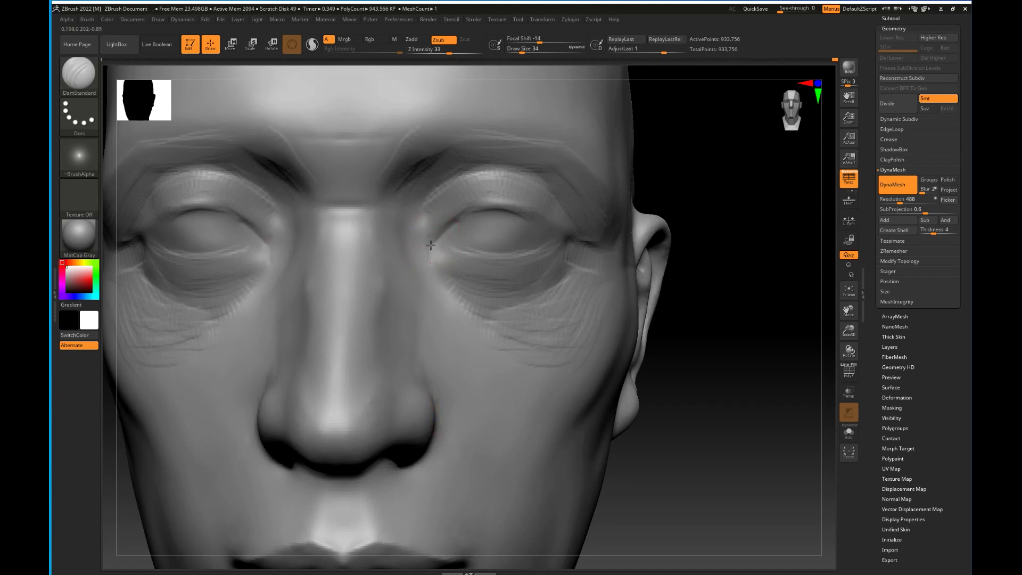
mouse_move(424, 242)
left_mouse_down()
mouse_move(458, 212)
mouse_move(517, 213)
mouse_move(507, 212)
left_mouse_up()
left_click_drag(695, 162, 532, 173)
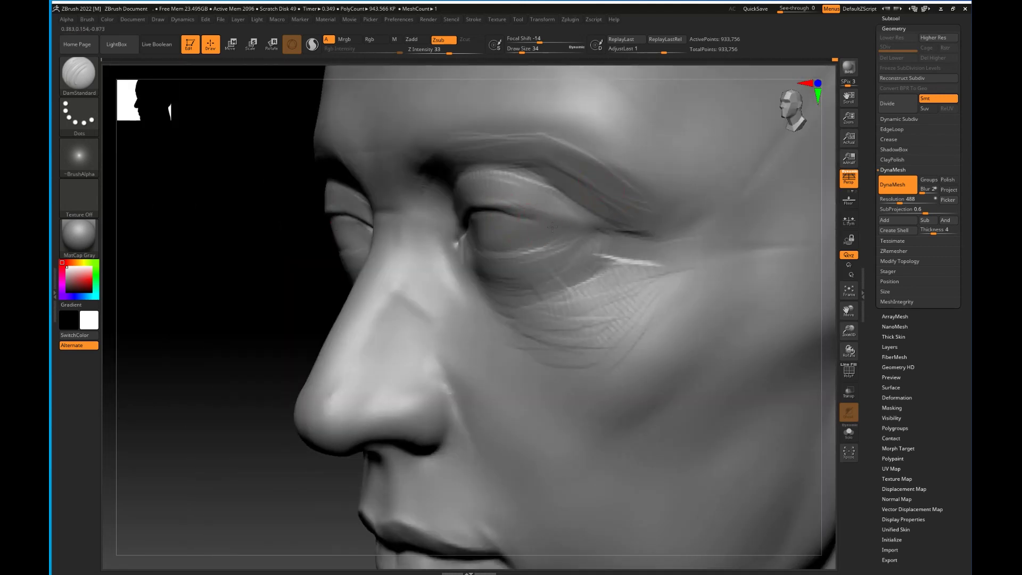
left_click_drag(554, 223, 569, 226)
left_click_drag(505, 214, 582, 227)
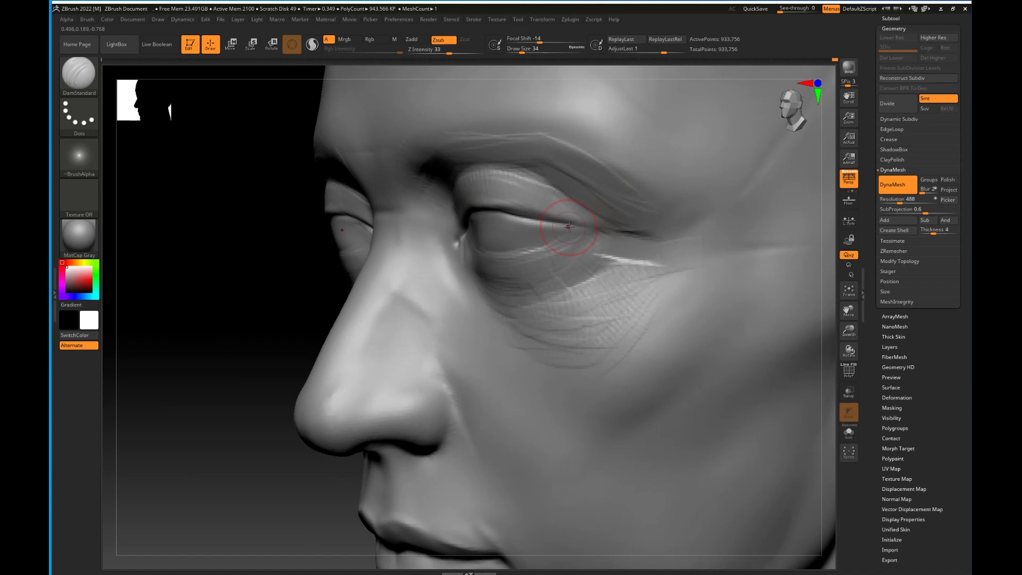
Carve the outer eye corners and the lower eyelid edge with DamStandard at size 34.
left_click_drag(276, 305, 334, 306)
mouse_move(555, 222)
left_mouse_down()
mouse_move(612, 234)
mouse_move(578, 275)
left_mouse_up()
left_click_drag(599, 237, 581, 274)
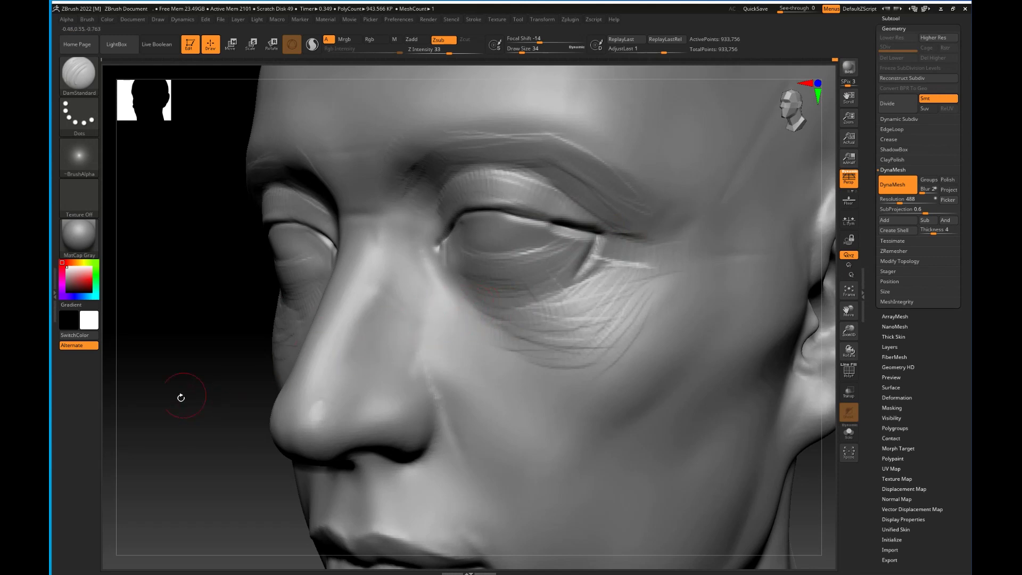
left_click_drag(180, 397, 243, 391)
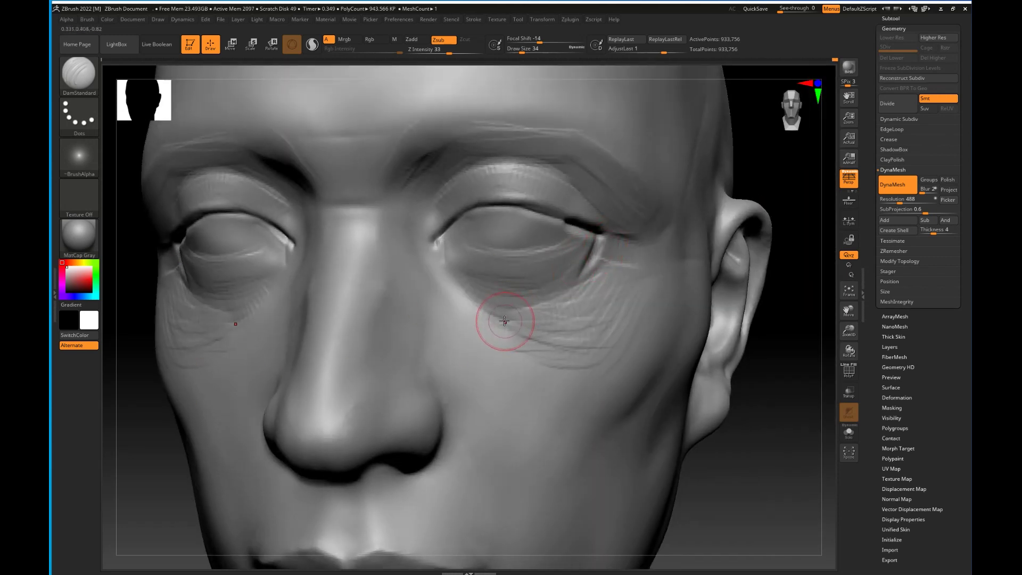
mouse_move(446, 252)
left_mouse_down()
mouse_move(454, 220)
mouse_move(448, 248)
mouse_move(540, 250)
mouse_move(530, 254)
left_mouse_up()
left_click_drag(579, 227, 552, 249)
mouse_move(479, 257)
left_mouse_down()
mouse_move(518, 257)
mouse_move(438, 244)
left_mouse_up()
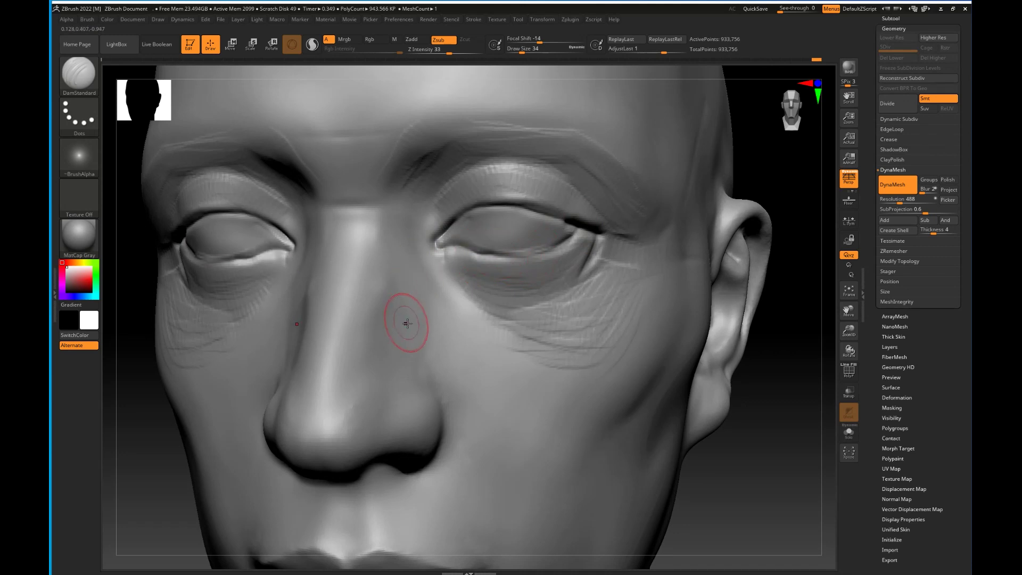
mouse_move(779, 330)
left_mouse_down()
mouse_move(787, 338)
mouse_move(767, 327)
left_mouse_up()
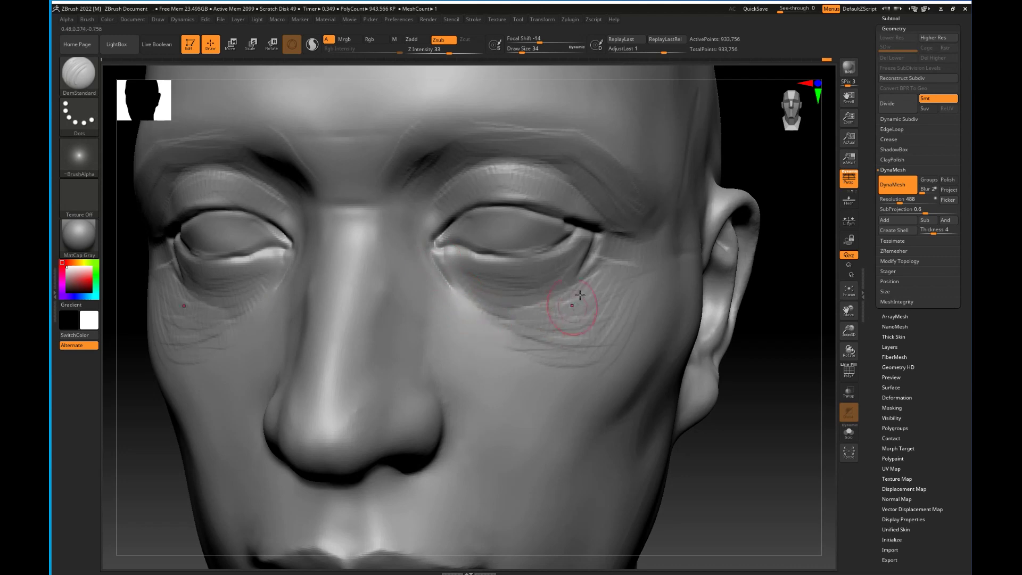
Refine the upper eyelid lines and mark round iris outlines on the eyeballs with DamStandard at size 34.
left_click_drag(767, 383, 683, 394)
mouse_move(456, 184)
left_mouse_down()
mouse_move(527, 166)
mouse_move(583, 187)
left_mouse_up()
mouse_move(764, 350)
left_mouse_down()
mouse_move(676, 349)
mouse_move(735, 340)
left_mouse_up()
mouse_move(464, 212)
left_mouse_down()
mouse_move(495, 199)
mouse_move(564, 209)
mouse_move(485, 203)
mouse_move(444, 241)
mouse_move(466, 224)
mouse_move(475, 251)
left_mouse_up()
left_click_drag(541, 215, 506, 252)
mouse_move(476, 211)
left_mouse_down()
mouse_move(499, 250)
mouse_move(521, 252)
left_mouse_up()
left_click_drag(549, 215, 528, 251)
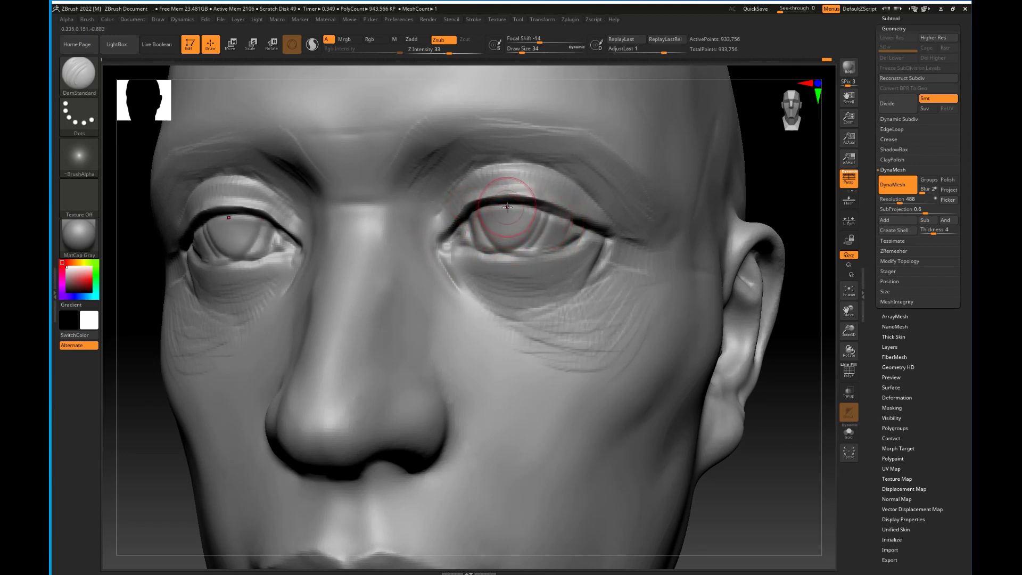
Fill out the upper eyelids with ClayBuildup at size 34 and remesh the head at DynaMesh resolution 488.
key("b")
key("c")
key("b")
left_click_drag(521, 187, 481, 187)
left_click_drag(766, 450, 779, 463, "ctrl")
left_click_drag(778, 453, 807, 426)
Smooth the upper and lower eyelids, the outer eye corners and the under-eye areas.
mouse_move(506, 234)
left_mouse_down("shift")
mouse_move(477, 234)
mouse_move(552, 182)
left_mouse_up("shift")
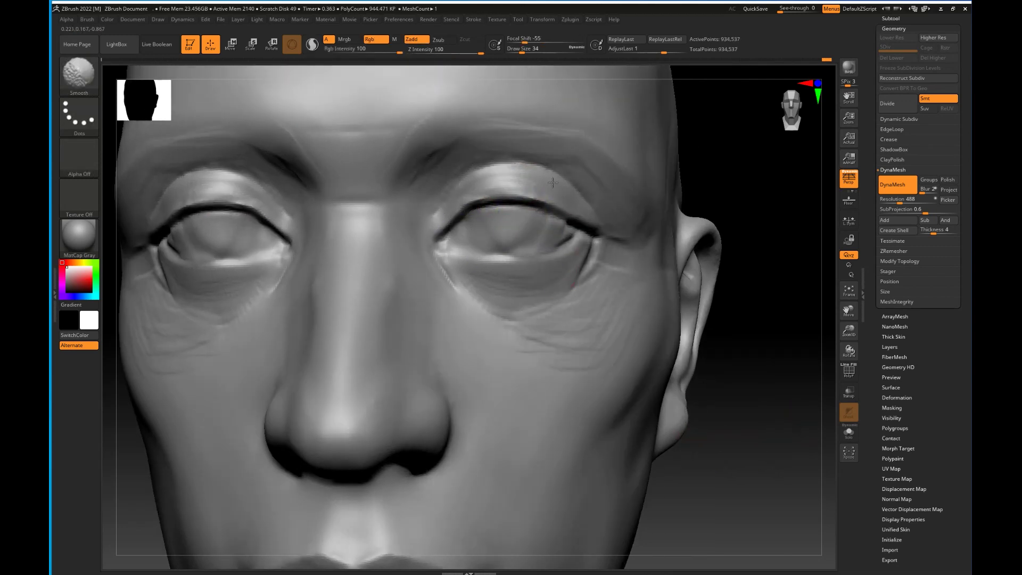
mouse_move(601, 236)
left_mouse_down("shift")
mouse_move(564, 250)
mouse_move(575, 302)
left_mouse_up("shift")
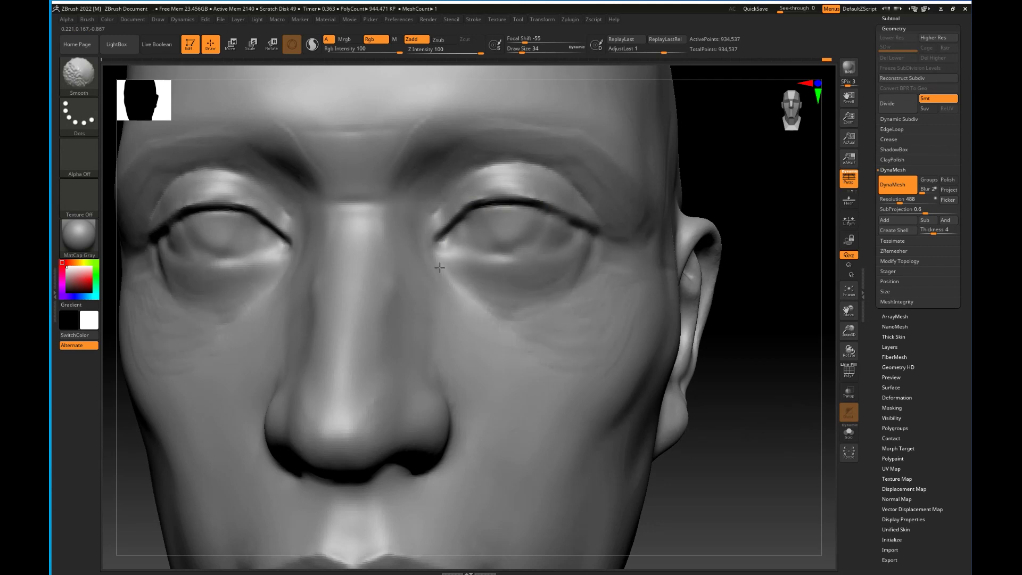
left_click_drag(439, 267, 548, 204, "shift")
Build a thin lower eyelid rim with ClayBuildup at size 14 and add folds beneath it.
left_click_drag(769, 363, 734, 369, "alt")
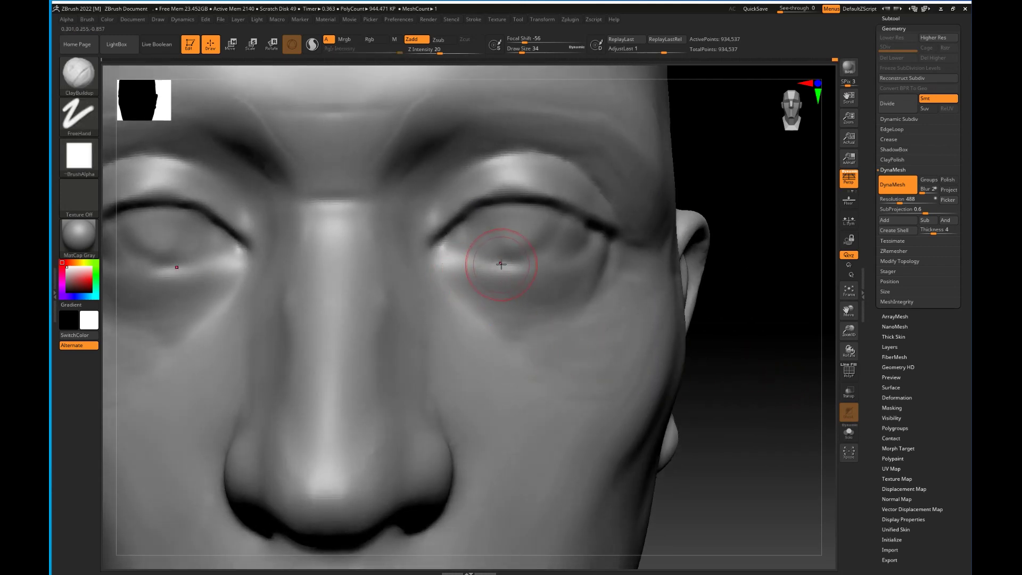
key("bracketleft")
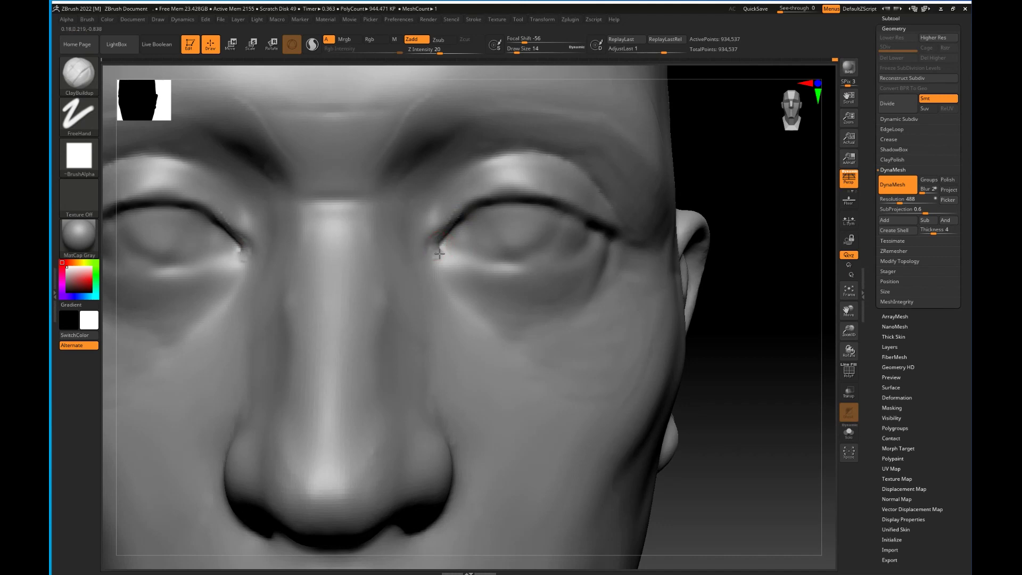
left_click_drag(444, 255, 502, 264)
left_click_drag(444, 248, 513, 265)
mouse_move(482, 261)
left_mouse_down()
mouse_move(537, 265)
mouse_move(586, 242)
mouse_move(477, 265)
mouse_move(585, 248)
left_mouse_up()
left_click_drag(445, 268, 551, 300)
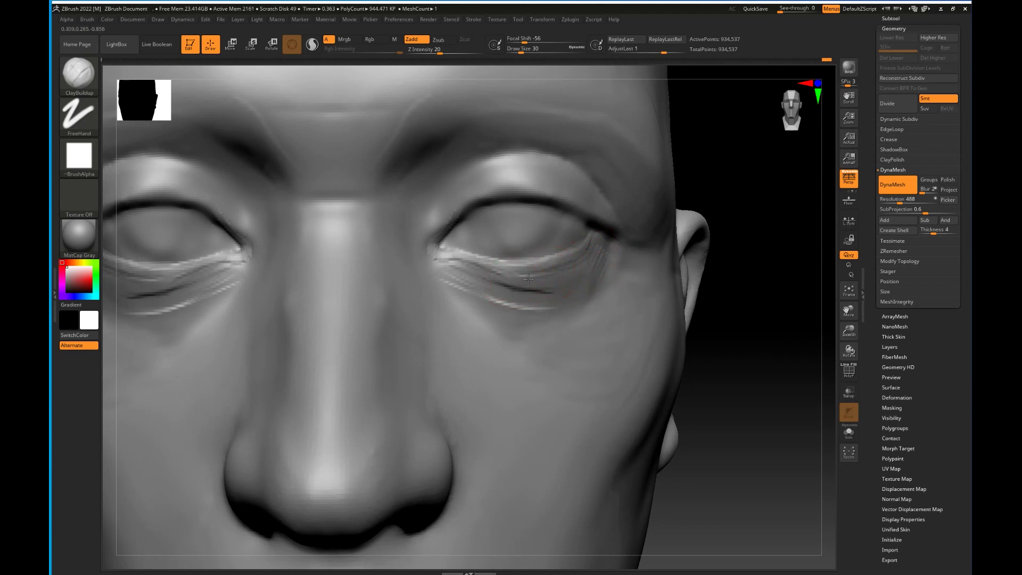
Fill the outer ends of the lower eyelids and round out the eyeball surfaces with ClayBuildup at size 30.
left_click_drag(593, 231, 588, 249)
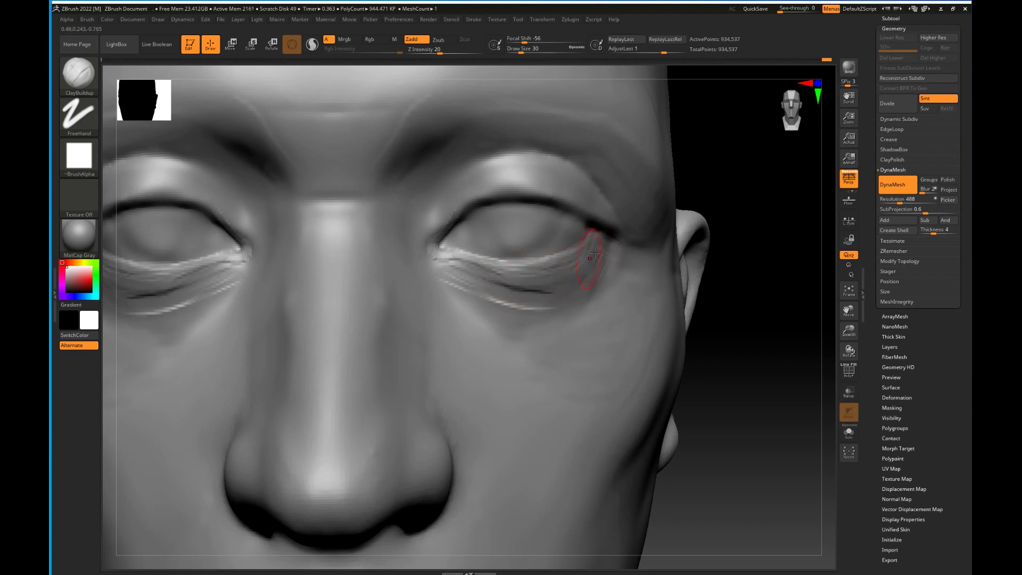
mouse_move(506, 267)
left_mouse_down()
mouse_move(464, 257)
mouse_move(489, 241)
left_mouse_up()
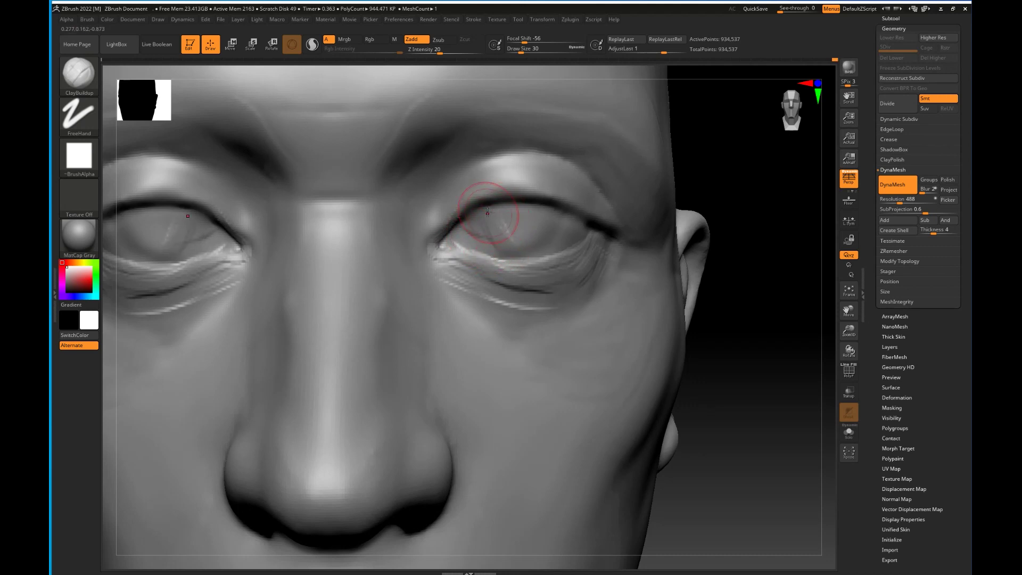
mouse_move(540, 213)
left_mouse_down()
mouse_move(520, 228)
mouse_move(511, 223)
mouse_move(555, 229)
left_mouse_up()
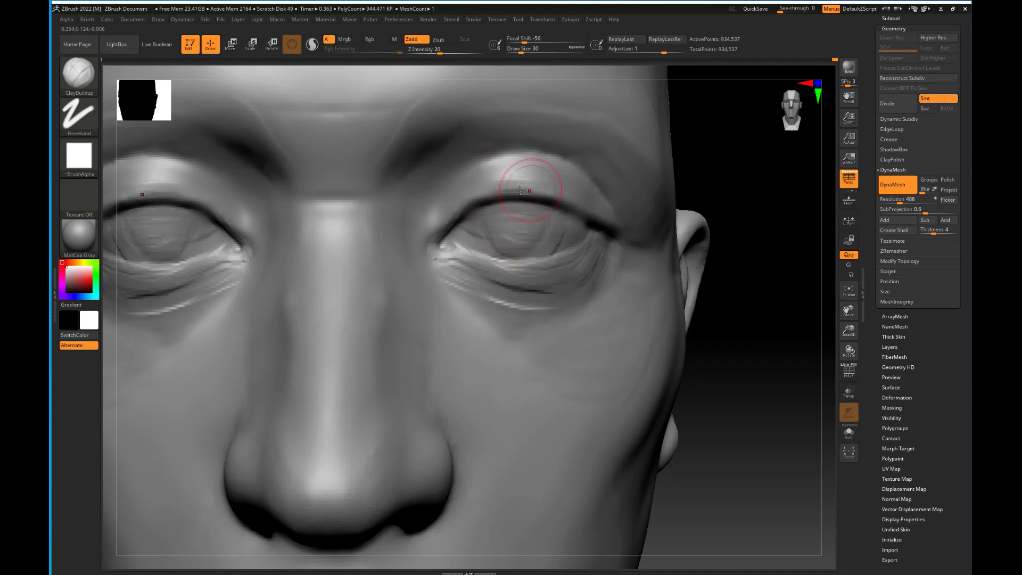
Build up the outer brow folds beside the eyes with ClayBuildup, enlarging the brush to size 50.
left_click_drag(764, 387, 758, 348, "alt")
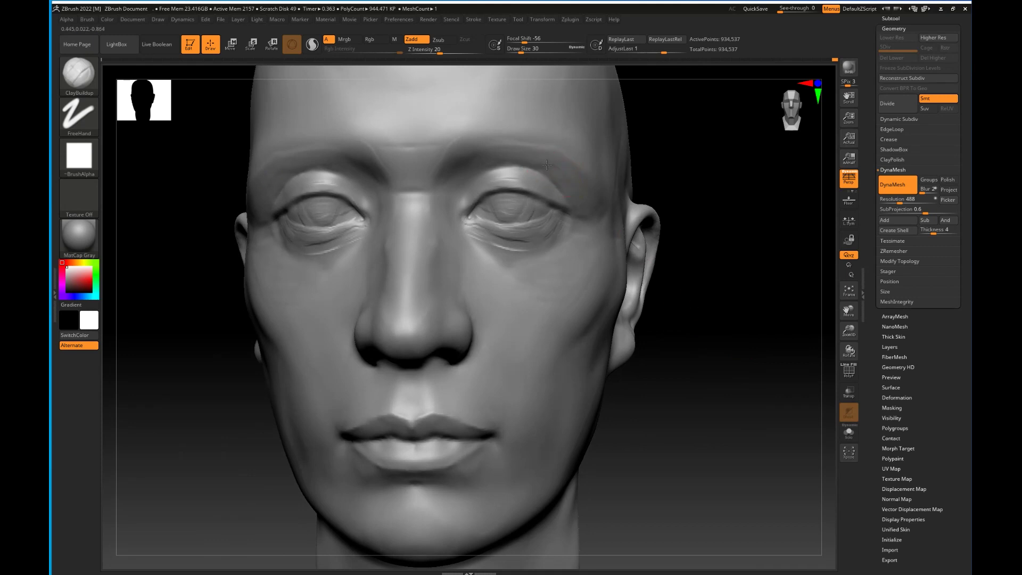
left_click_drag(673, 362, 589, 219)
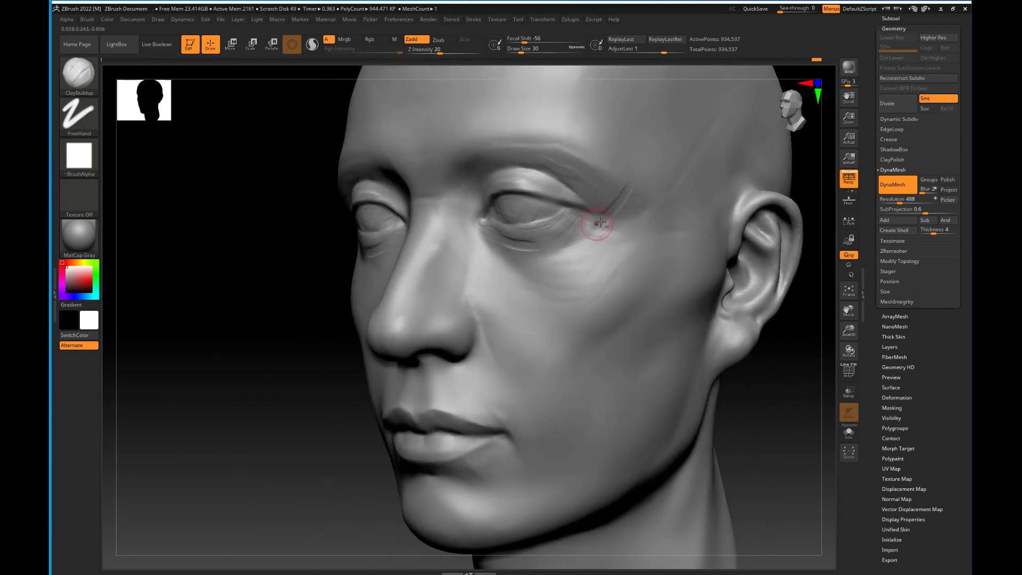
key("bracketright")
key("bracketright")
left_click_drag(794, 393, 769, 397)
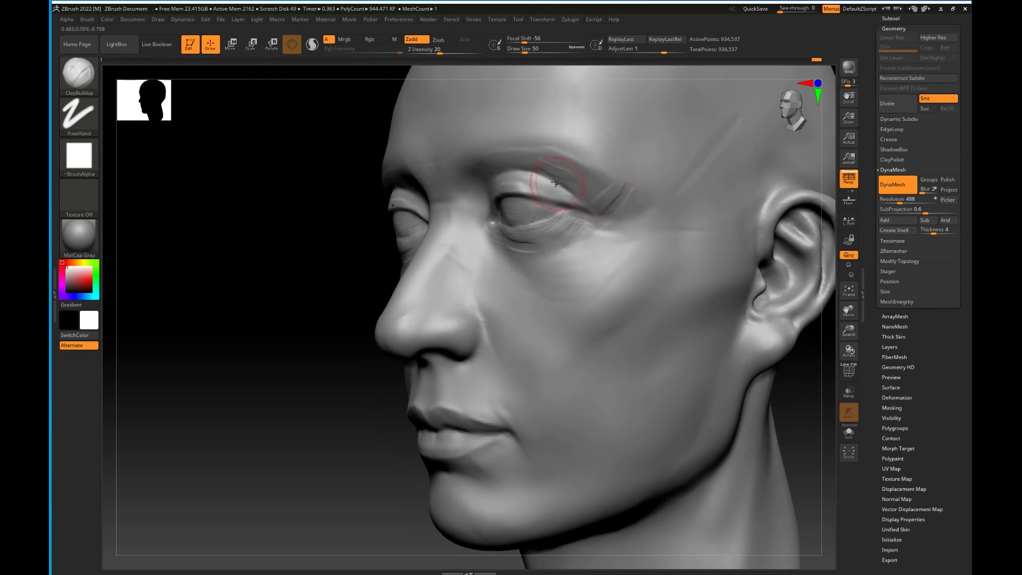
mouse_move(549, 169)
left_mouse_down()
mouse_move(600, 214)
mouse_move(631, 192)
left_mouse_up()
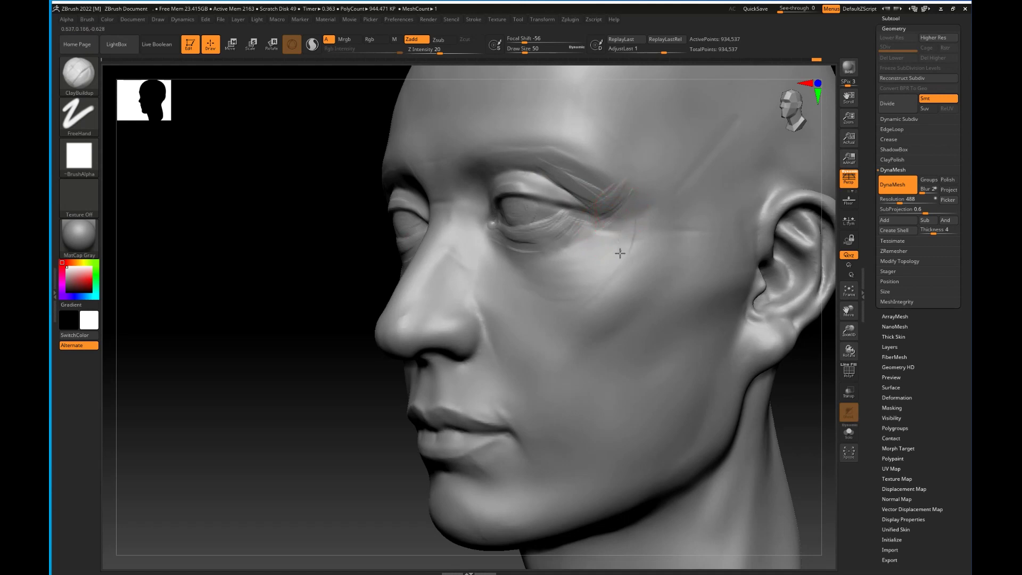
Build up the cheekbone area below the outer eye corners with ClayBuildup at size 50.
left_click_drag(620, 248, 618, 251)
left_click_drag(555, 251, 578, 271)
mouse_move(598, 256)
left_mouse_down()
mouse_move(609, 250)
mouse_move(602, 274)
mouse_move(620, 248)
mouse_move(589, 219)
mouse_move(600, 224)
mouse_move(551, 241)
left_mouse_up()
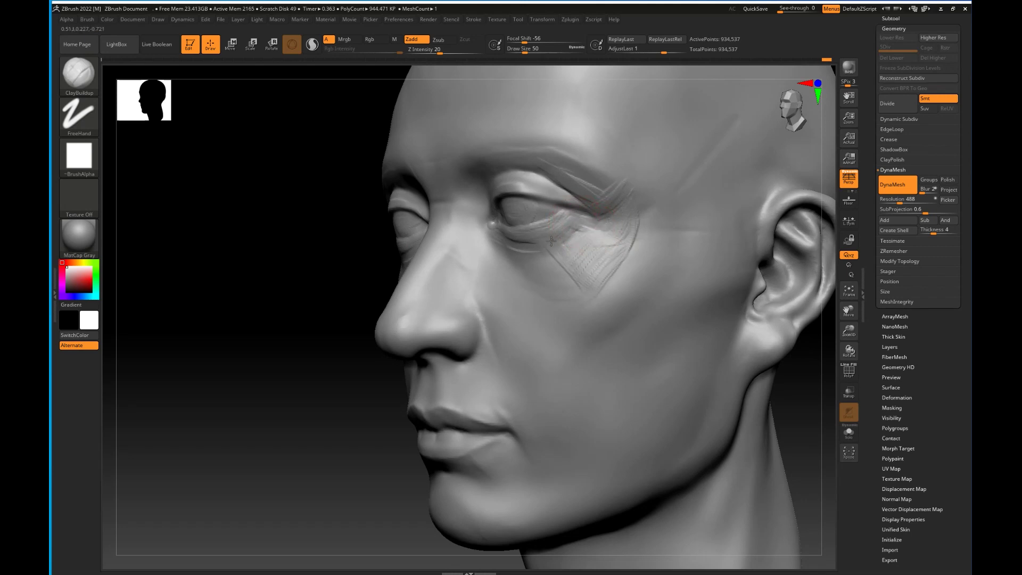
left_click_drag(274, 398, 368, 399)
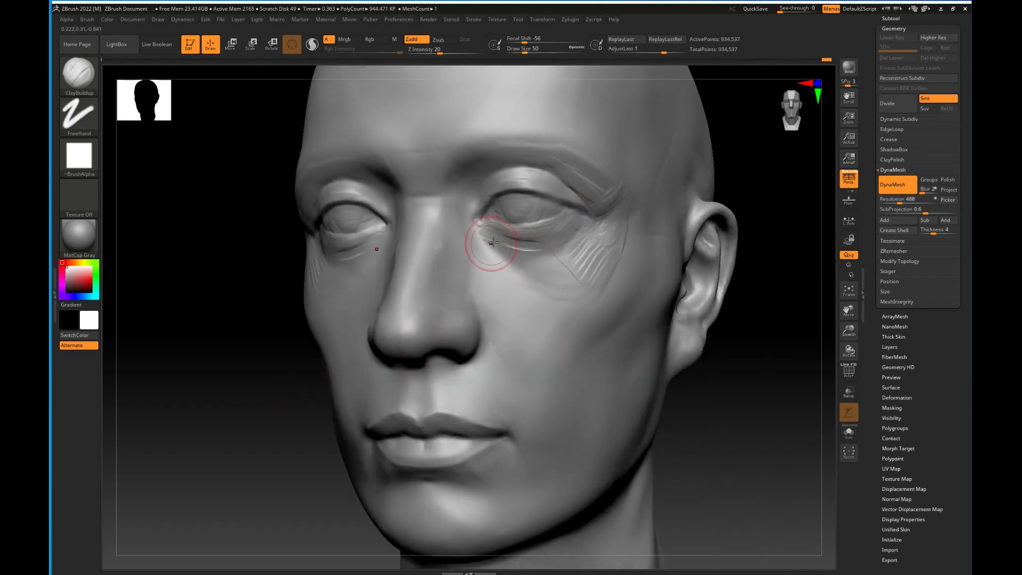
left_click_drag(776, 388, 729, 390)
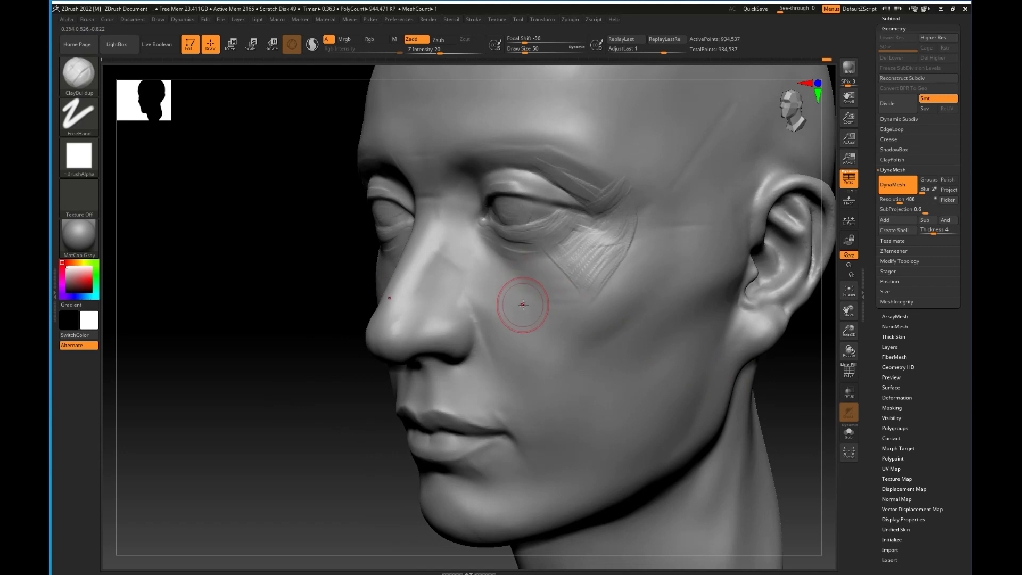
Add broad ClayBuildup strokes at size 118 across the cheeks under the eyes and beside the mouth.
key("bracketright")
key("bracketright")
key("bracketright")
key("bracketright")
key("bracketright")
key("bracketright")
left_click_drag(785, 409, 746, 378)
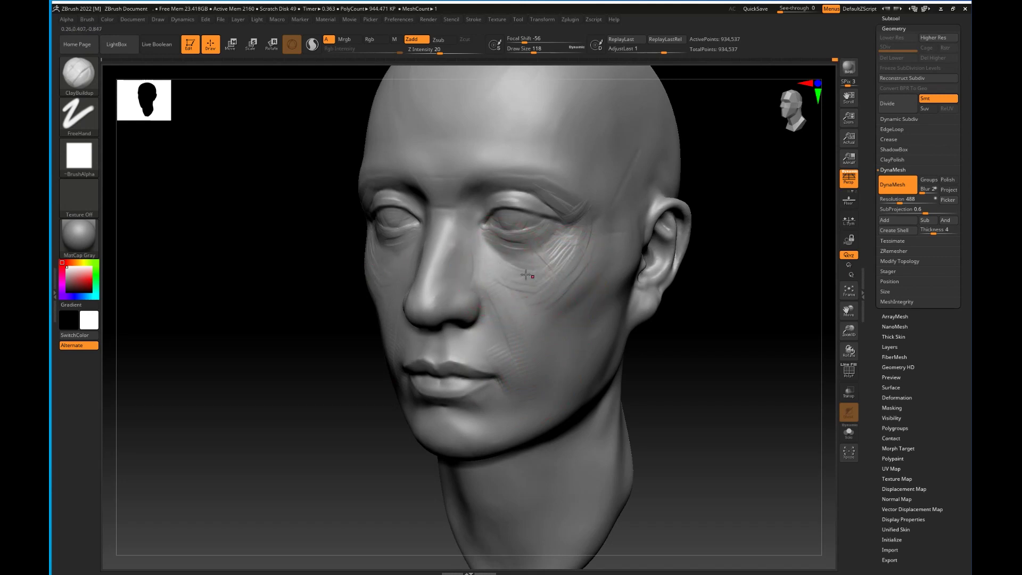
mouse_move(494, 252)
left_mouse_down()
mouse_move(525, 268)
mouse_move(525, 255)
mouse_move(521, 275)
left_mouse_up()
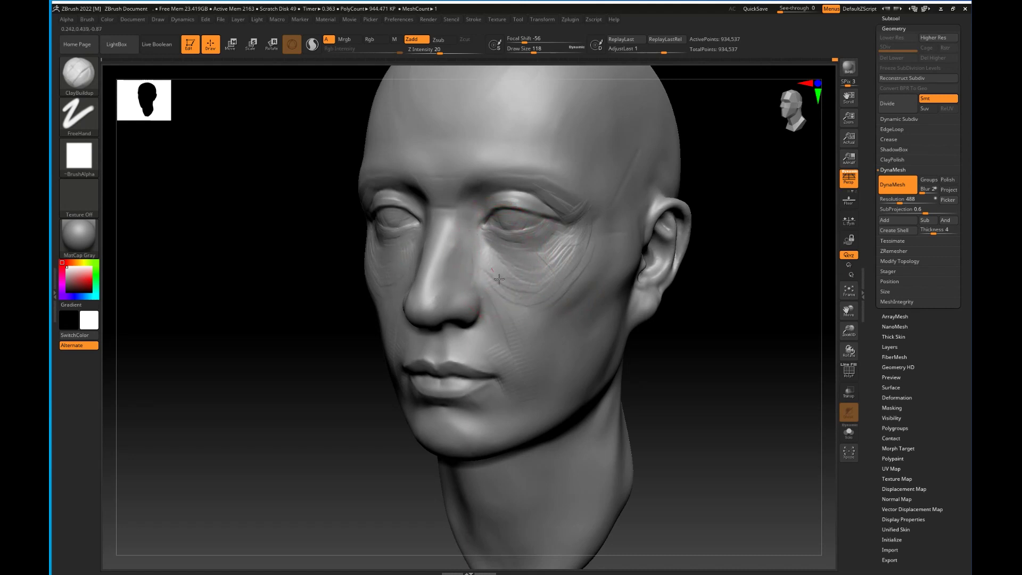
left_click_drag(585, 257, 576, 300)
Remesh the head at DynaMesh resolution 488 and smooth the cheeks from the under-eye area to the mouth.
left_click_drag(670, 373, 697, 396, "ctrl")
left_click_drag(683, 393, 715, 392)
mouse_move(542, 266)
left_mouse_down("shift")
mouse_move(499, 276)
mouse_move(514, 362)
left_mouse_up("shift")
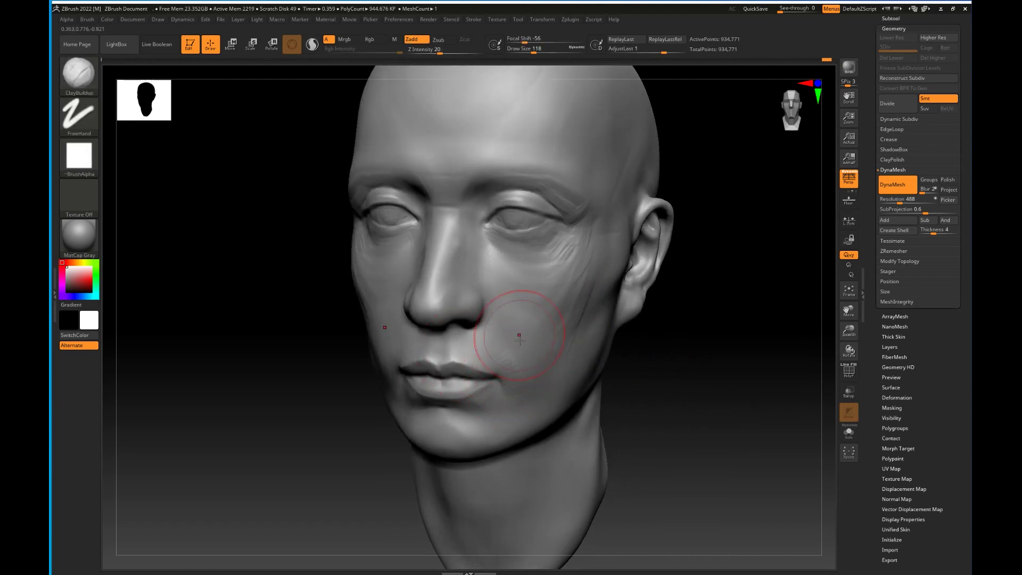
left_click_drag(666, 391, 679, 388, "shift")
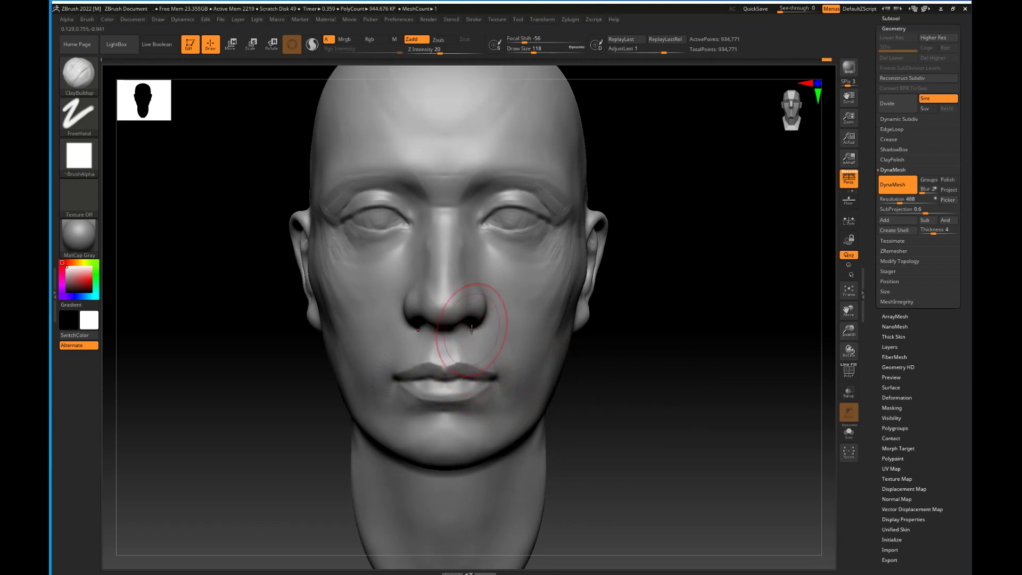
Reshape the mouth corners and the surrounding lower cheeks with the Move brush at size 218.
key("bracketright")
key("bracketright")
key("bracketright")
key("bracketright")
key("bracketright")
key("bracketright")
key("bracketright")
key("bracketright")
key("b")
key("m")
key("v")
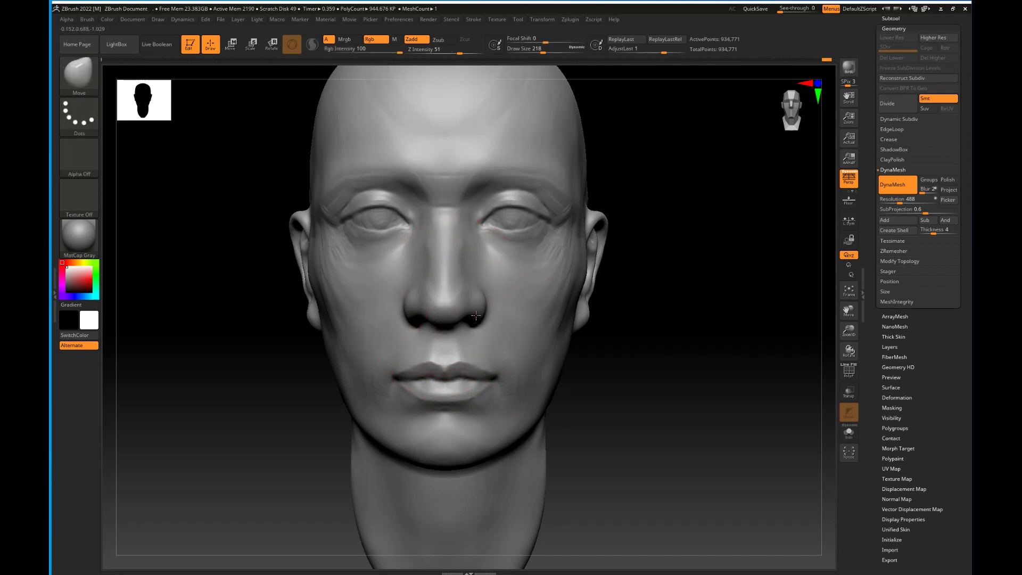
left_click_drag(464, 374, 499, 378)
mouse_move(641, 384)
left_mouse_down()
mouse_move(474, 380)
mouse_move(504, 375)
left_mouse_up()
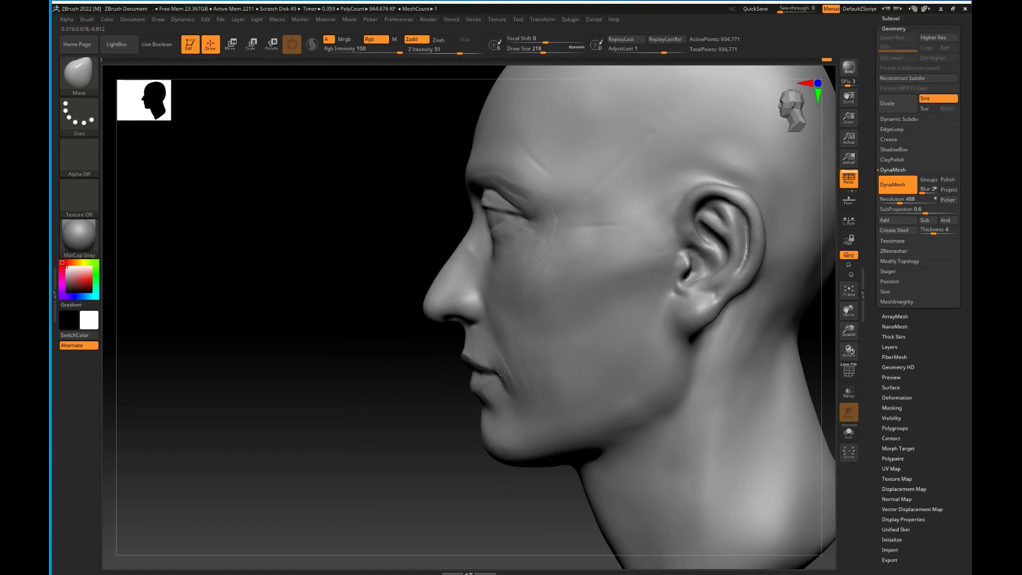
key("shift")
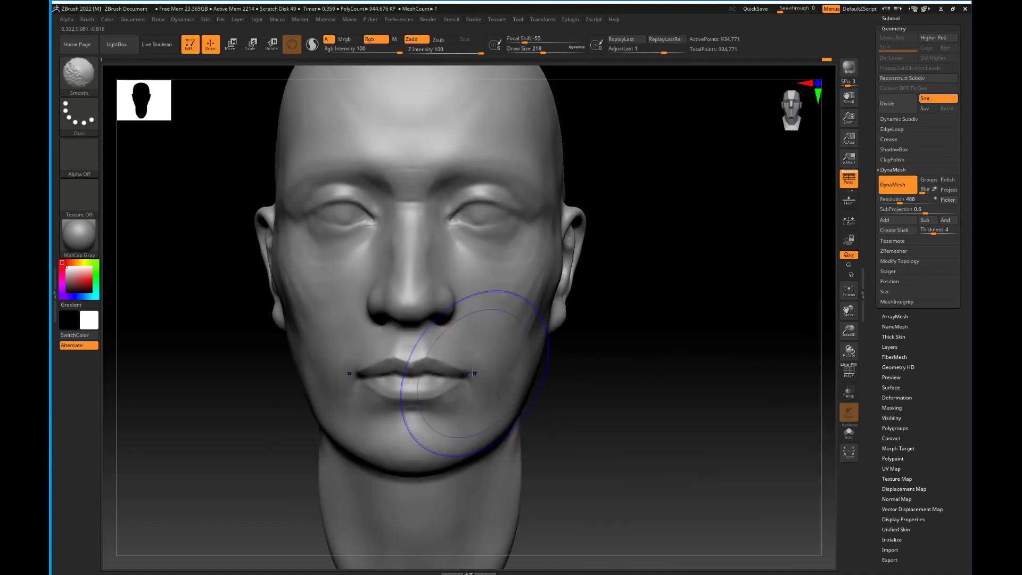
left_click_drag(432, 393, 431, 396)
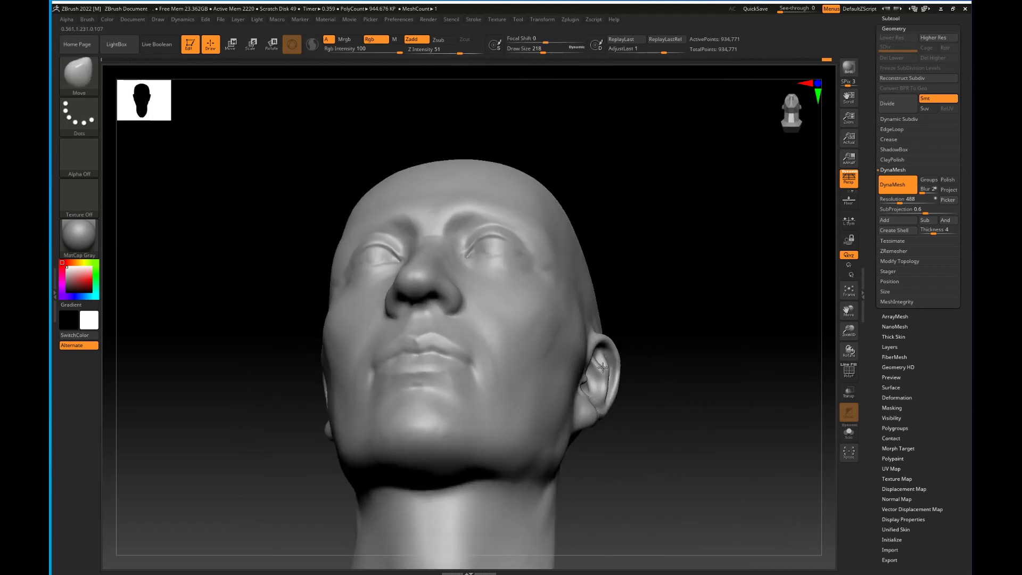
Adjust the lower eyelids and under-eye area from below with the Move brush at size 78.
left_click_drag(606, 373, 512, 380)
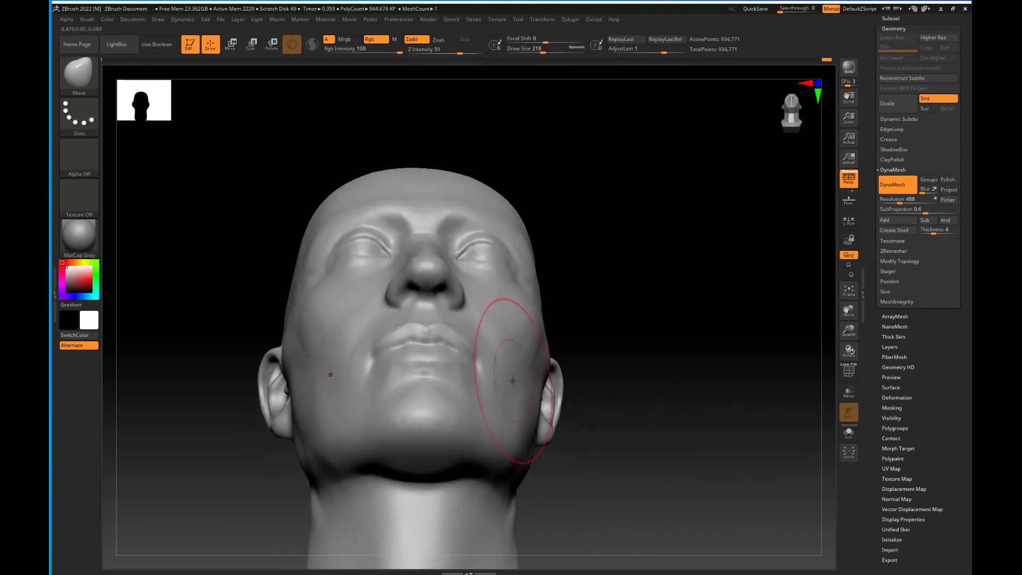
left_click_drag(600, 344, 570, 337)
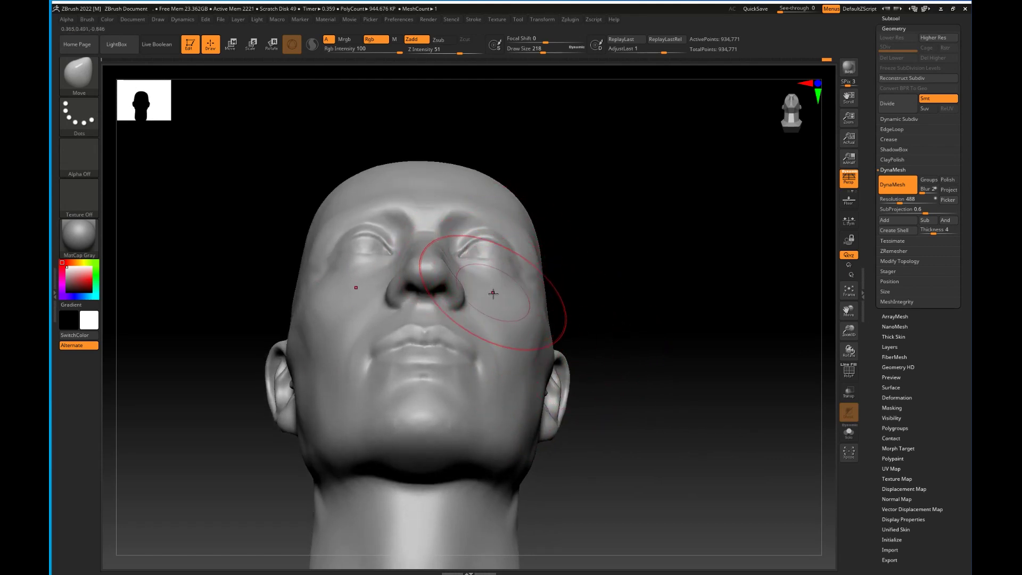
key("bracketleft")
key("bracketleft")
key("bracketleft")
key("bracketleft")
key("bracketleft")
key("bracketleft")
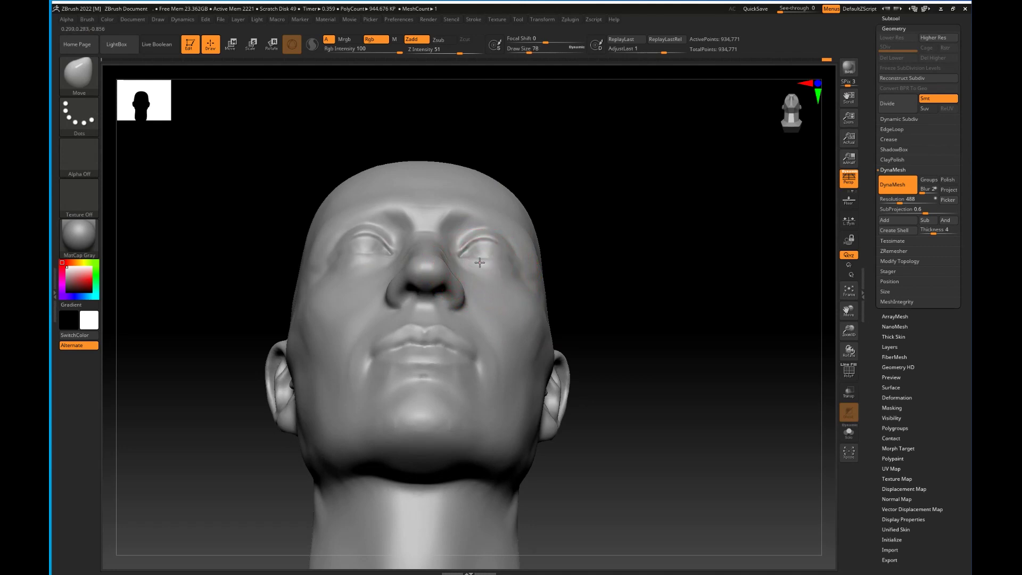
left_click_drag(619, 270, 469, 262)
key("shift")
key("shift")
Shape the side of the face in front of the ears with Move at size 98, and smooth the temples and brow.
left_click_drag(634, 344, 650, 349)
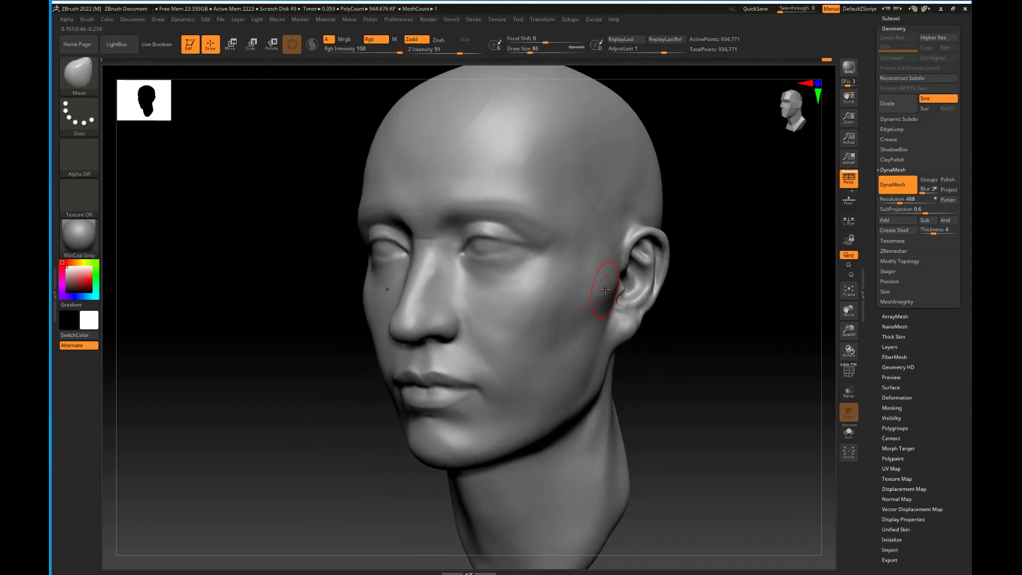
left_click_drag(684, 335, 641, 314)
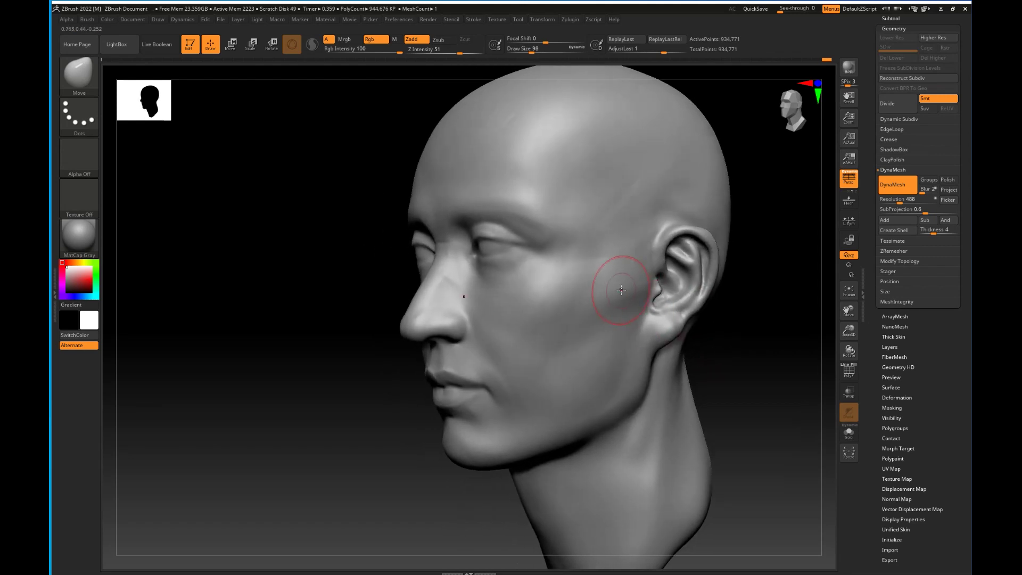
left_click_drag(719, 347, 756, 349)
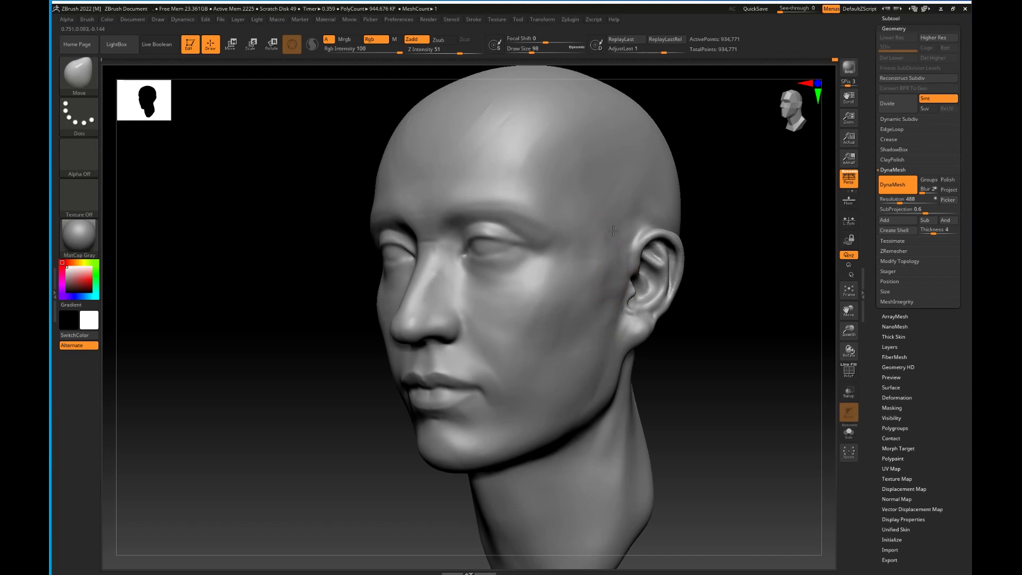
key("shift")
left_click_drag(553, 179, 525, 167, "shift")
mouse_move(698, 405)
left_mouse_down("shift")
mouse_move(743, 415)
mouse_move(669, 400)
left_mouse_up("shift")
left_click_drag(475, 191, 460, 190, "shift")
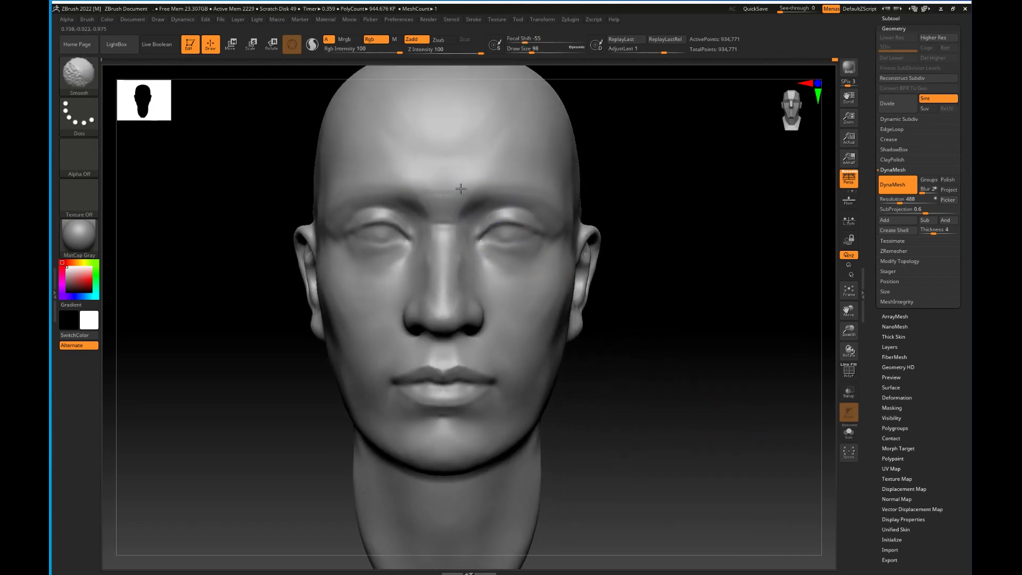
Smooth the cheeks beside the mouth and the areas below the inner eye corners.
mouse_move(671, 402)
left_mouse_down()
mouse_move(578, 398)
mouse_move(680, 404)
left_mouse_up()
left_click_drag(616, 373, 566, 383)
key("shift")
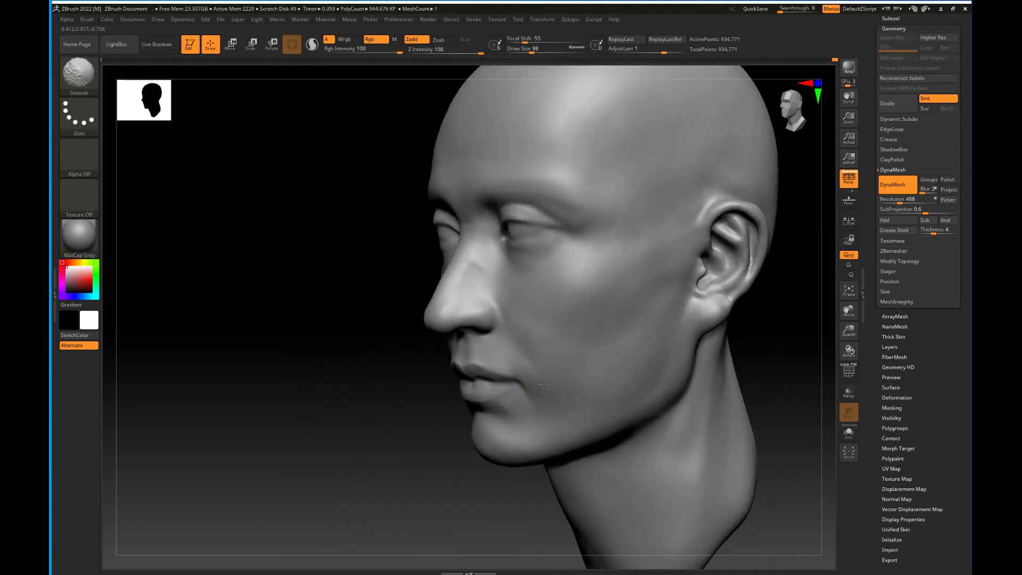
left_click_drag(488, 280, 471, 267, "shift")
mouse_move(382, 445)
left_mouse_down("shift")
mouse_move(628, 358)
mouse_move(607, 382)
left_mouse_up("shift")
Carve the upper eyelid creases with DamStandard at size 82 and Z Intensity 21.
key("b")
key("d")
key("s")
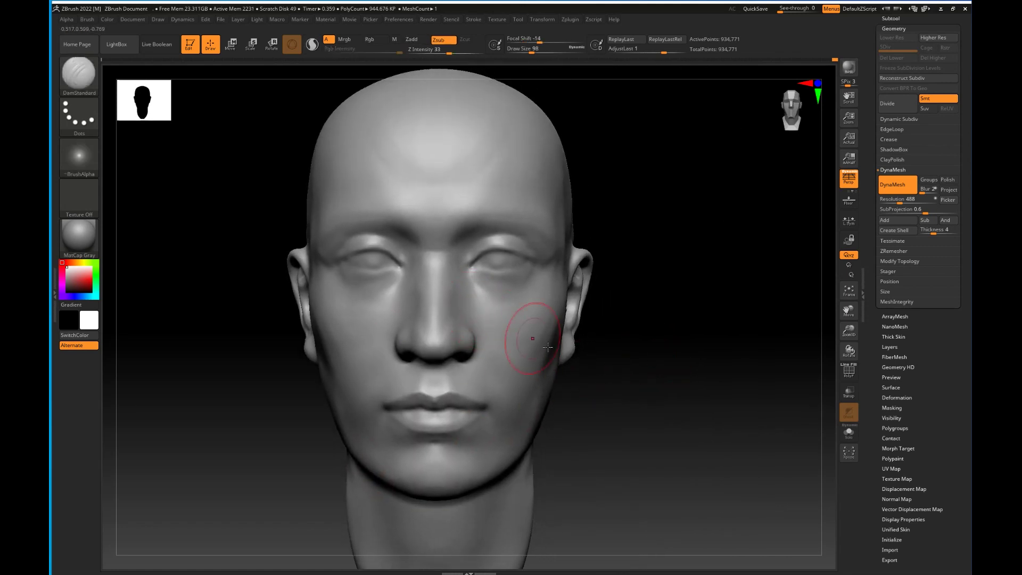
left_click_drag(591, 422, 486, 296, "alt")
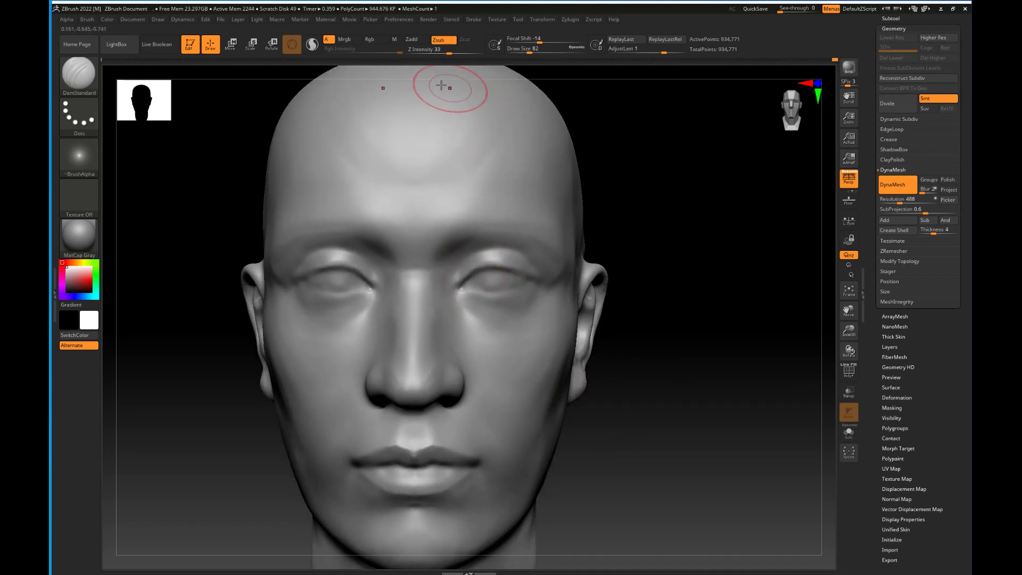
left_click_drag(449, 53, 440, 53)
left_click_drag(647, 228, 662, 228, "alt")
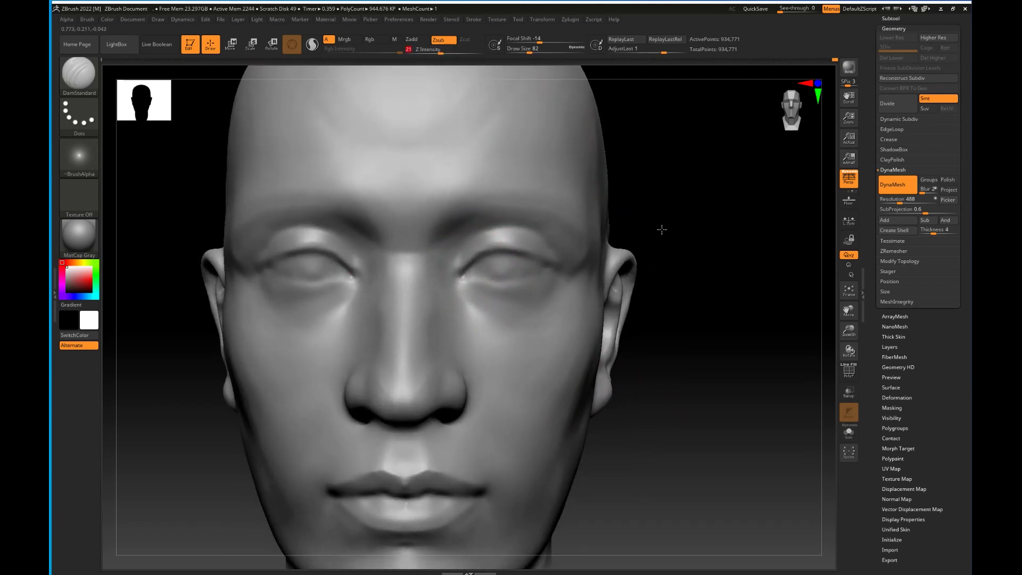
left_click_drag(457, 252, 476, 232)
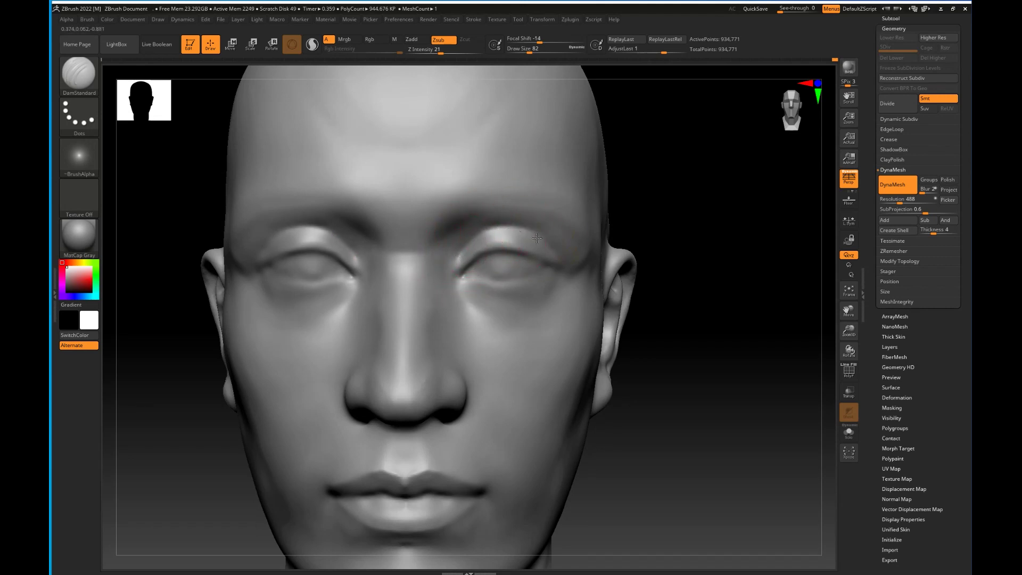
mouse_move(488, 248)
left_mouse_down()
mouse_move(497, 245)
mouse_move(486, 251)
left_mouse_up()
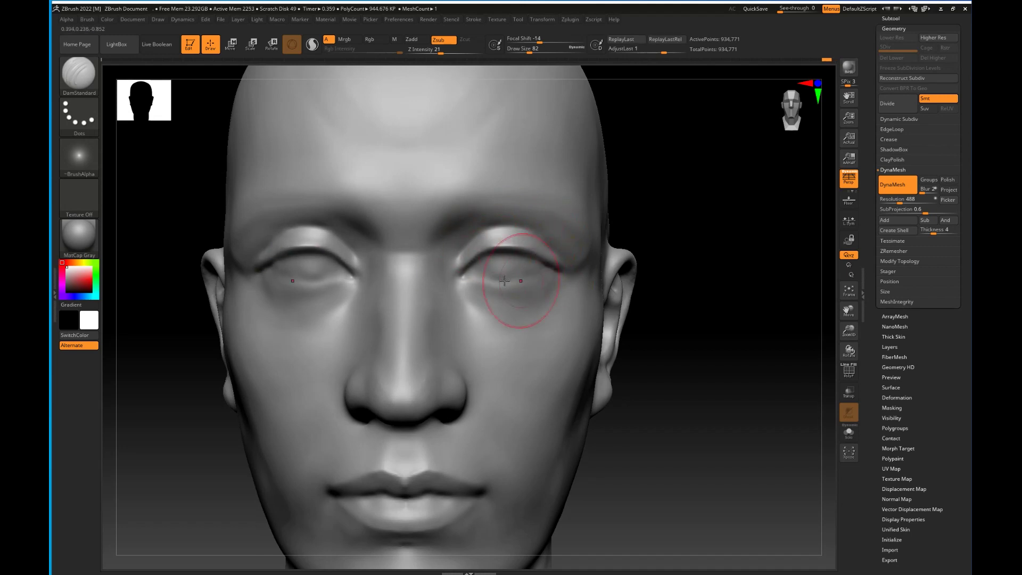
Carve the lower eyelid edges, the folds beneath them and the inner eye corners with DamStandard.
left_click_drag(509, 282, 547, 271)
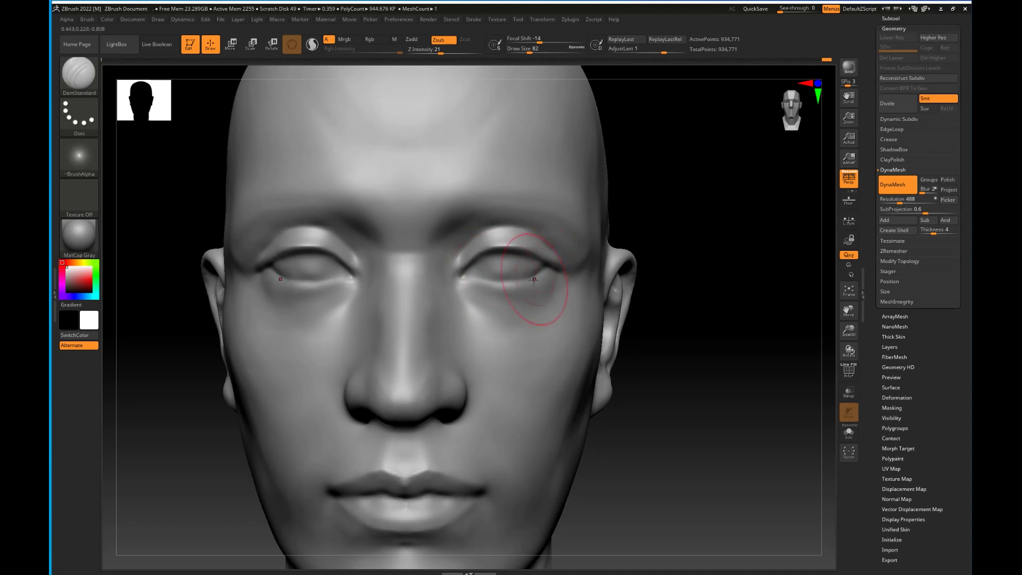
mouse_move(488, 293)
left_mouse_down()
mouse_move(476, 298)
mouse_move(500, 297)
left_mouse_up()
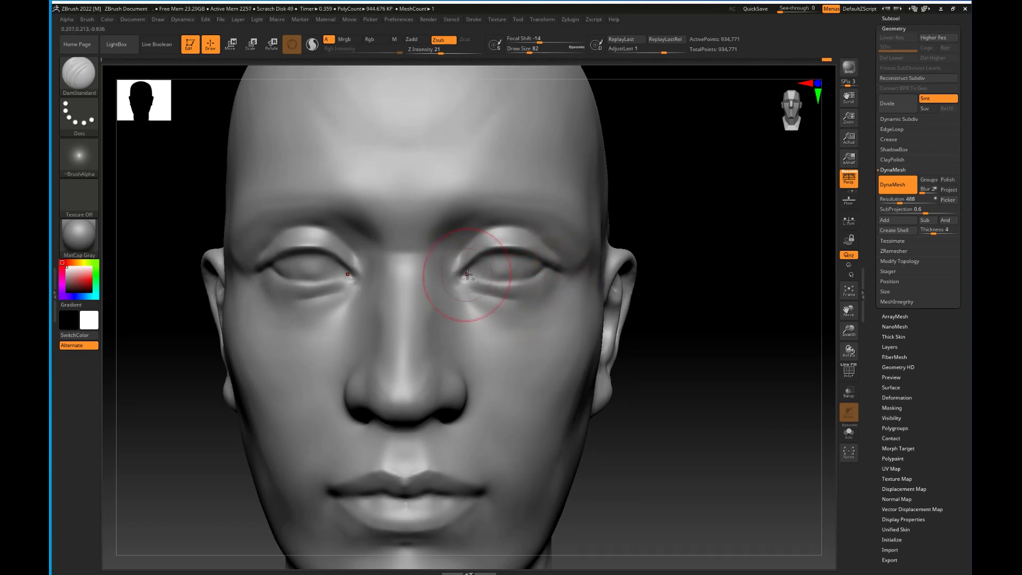
mouse_move(464, 261)
left_mouse_down()
mouse_move(445, 271)
mouse_move(470, 240)
left_mouse_up()
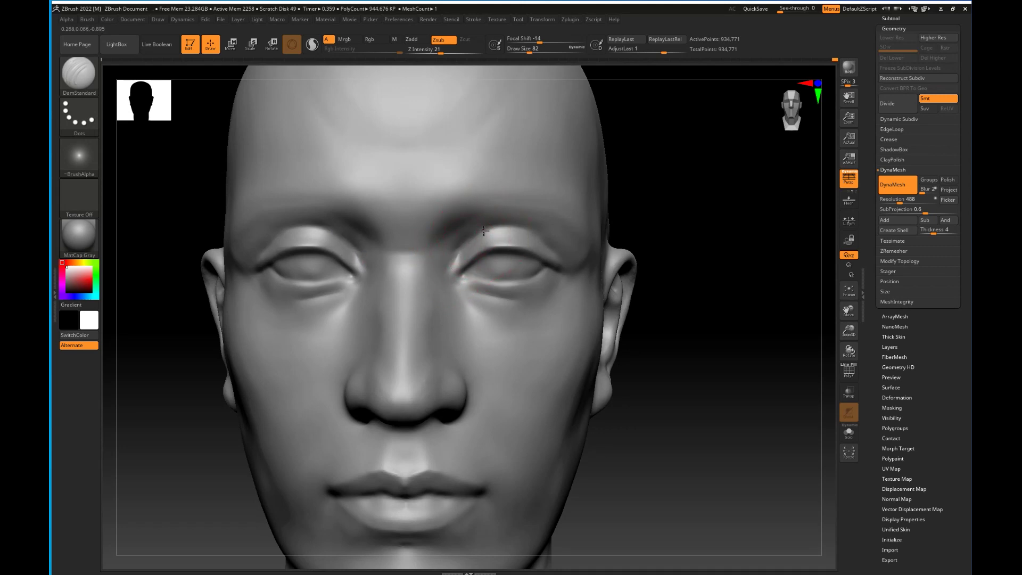
Define the sides of the nose bridge and cut slanted creases between the inner brows with DamStandard.
right_click_drag(480, 205, 600, 219)
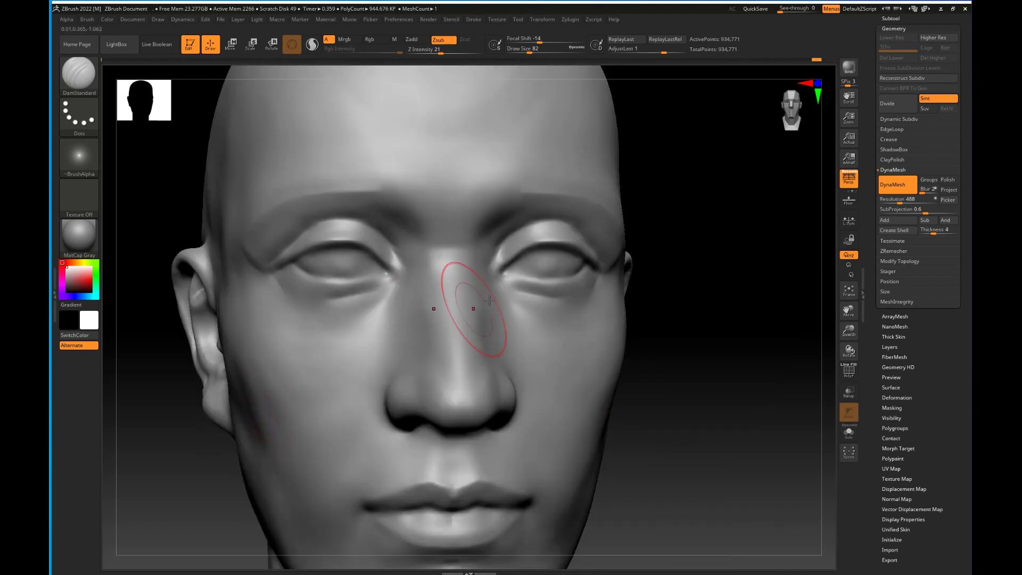
right_click_drag(604, 285, 479, 322)
mouse_move(710, 335)
right_mouse_down()
mouse_move(685, 337)
mouse_move(656, 285)
right_mouse_up()
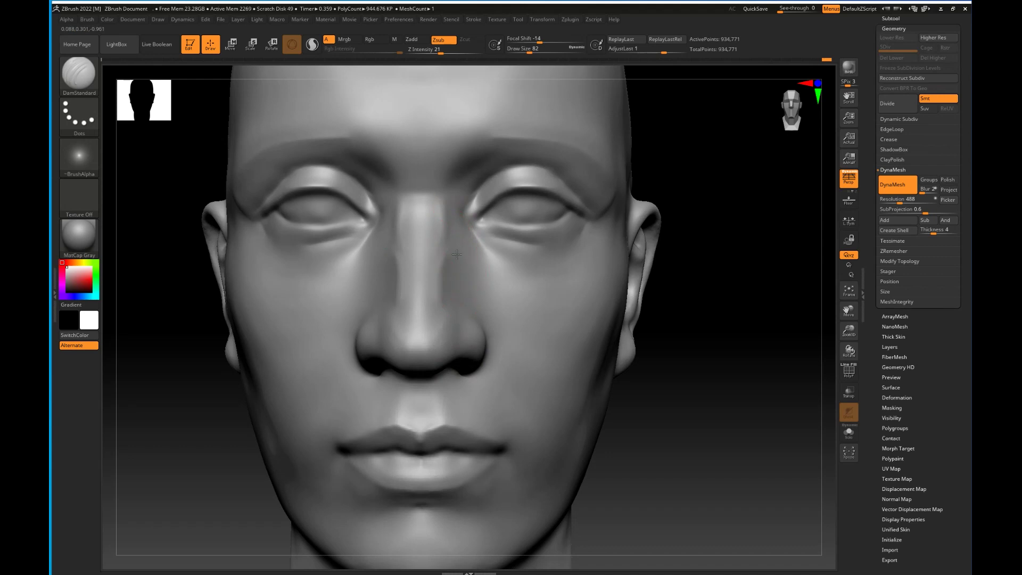
right_click_drag(607, 284, 498, 274)
left_click_drag(470, 273, 464, 252, "shift")
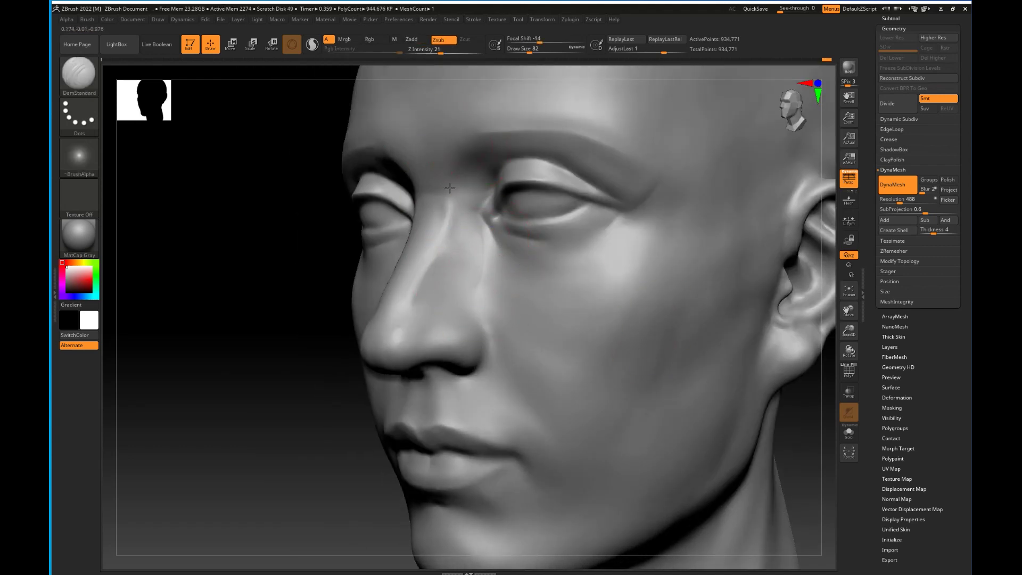
right_click_drag(349, 150, 456, 141)
left_click_drag(423, 147, 464, 111)
right_click_drag(715, 329, 698, 322)
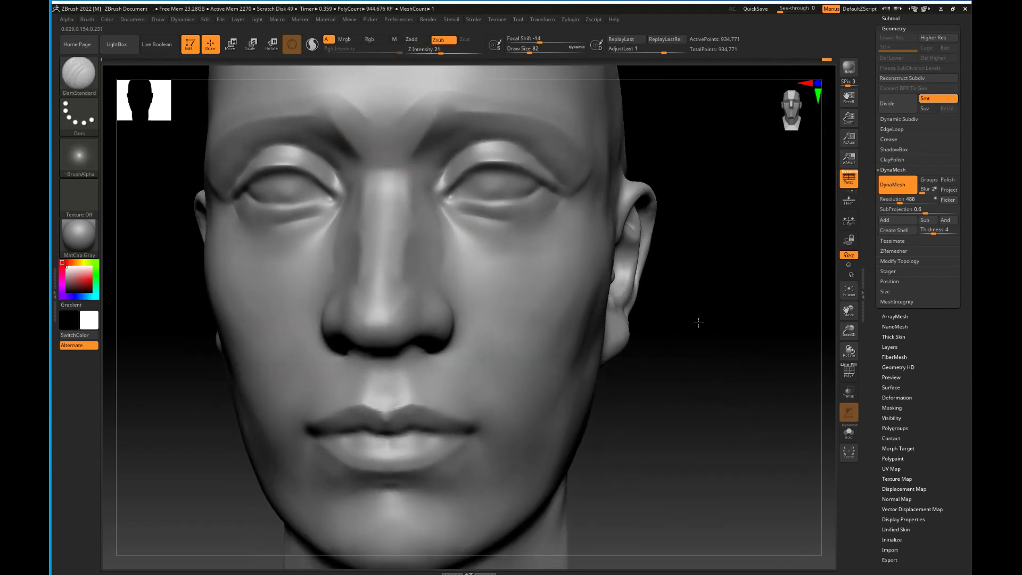
Sharpen the creases around the nostril wings and the philtrum edges with DamStandard.
right_click_drag(593, 375, 537, 363)
right_click_drag(785, 464, 681, 452)
left_click_drag(459, 296, 475, 331)
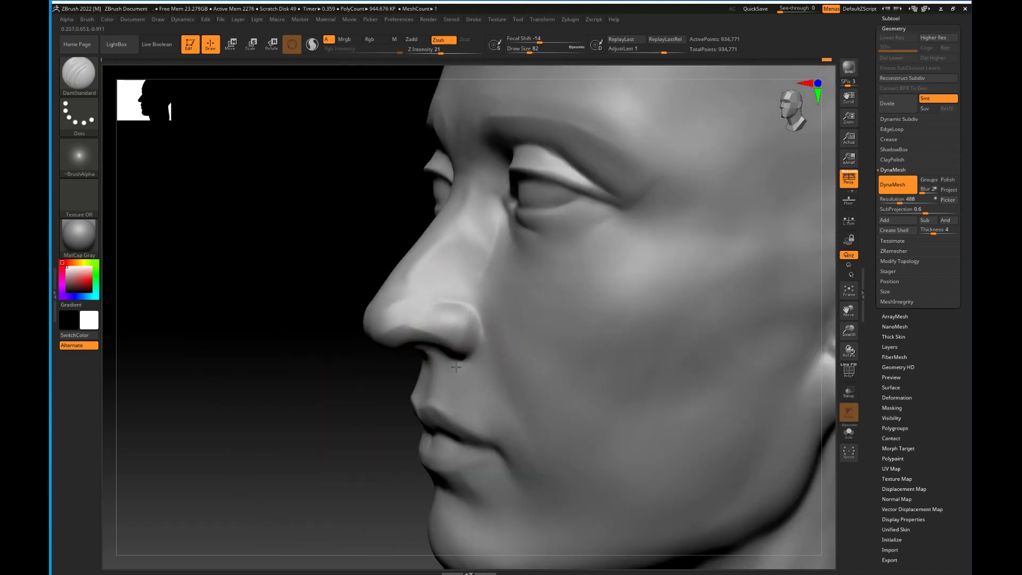
right_click_drag(340, 319, 482, 290)
mouse_move(464, 271)
left_mouse_down()
mouse_move(458, 240)
mouse_move(430, 275)
left_mouse_up()
right_click_drag(440, 293, 532, 307)
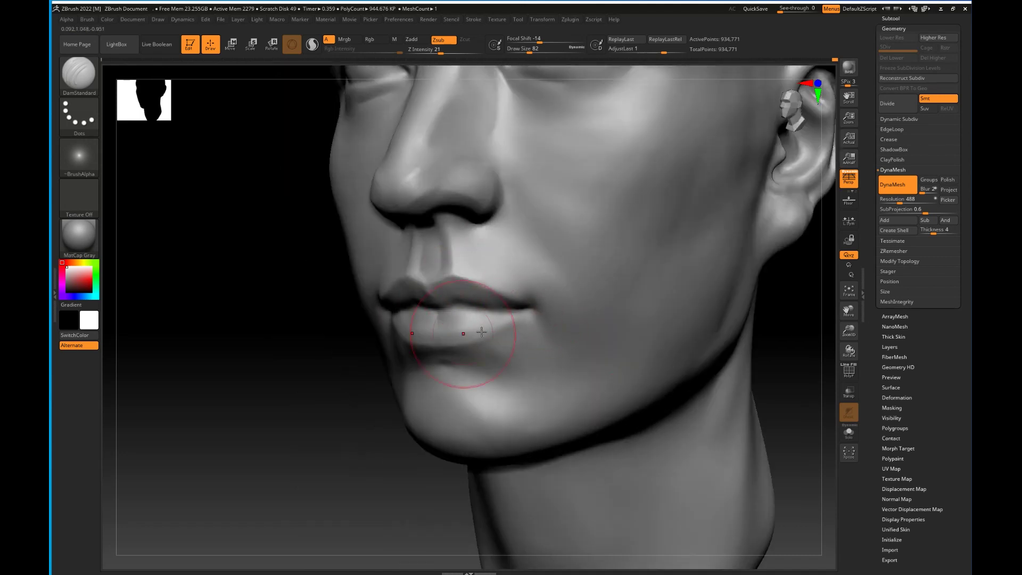
Deepen the line between the lips and carve the creases beneath the lower lip with DamStandard.
left_click_drag(524, 308, 426, 306)
right_click_drag(458, 314, 362, 311)
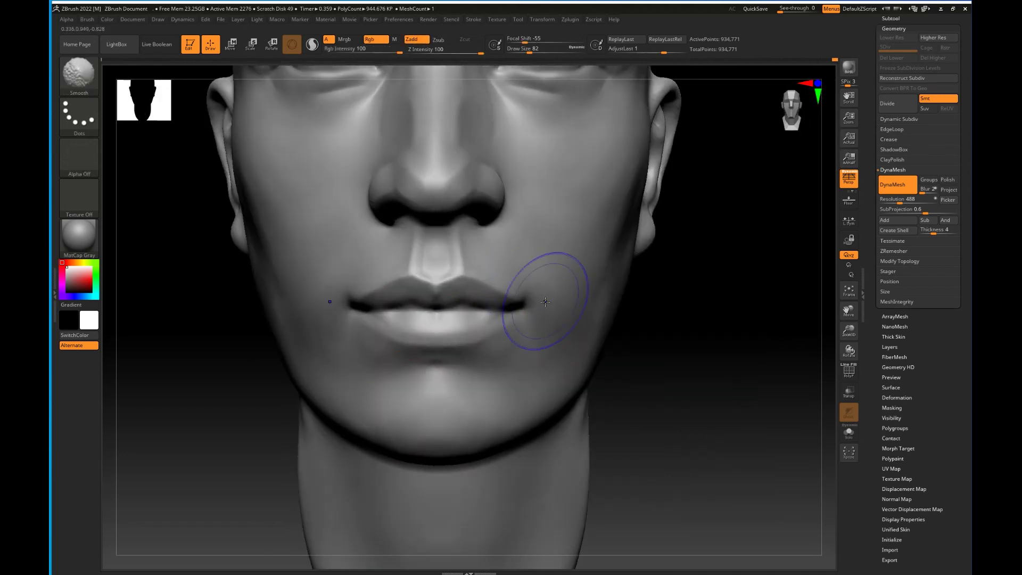
right_click_drag(535, 296, 516, 296)
left_click_drag(438, 344, 508, 318)
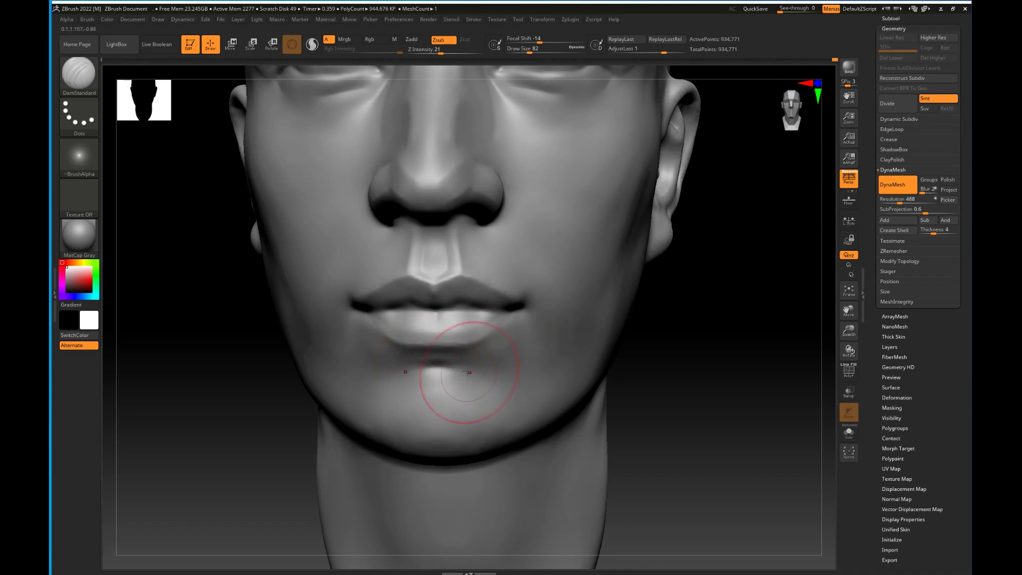
right_click_drag(692, 400, 655, 400)
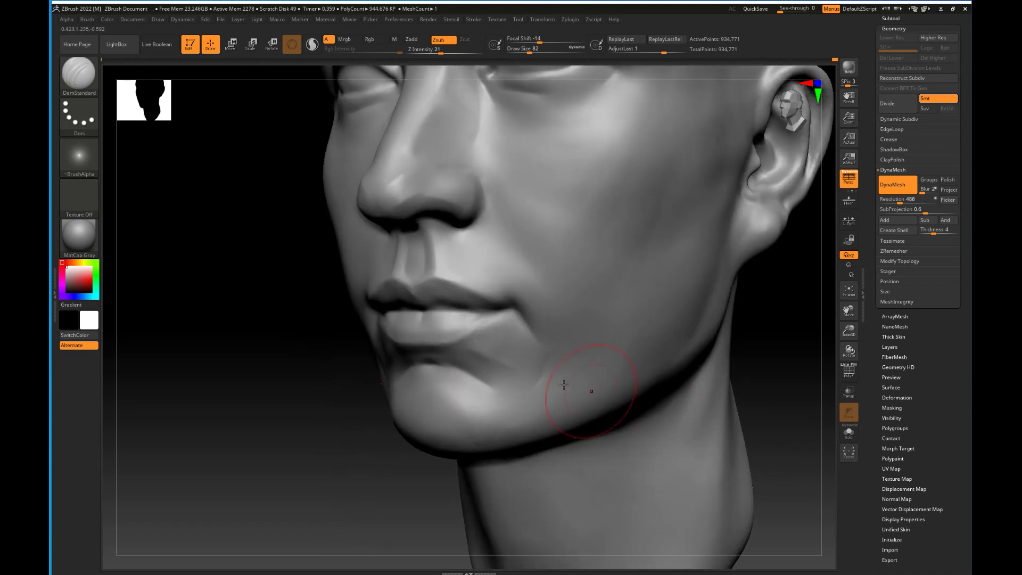
Smooth the side of the face in front of the ear and build up the jaw area with ClayBuildup.
key("f")
mouse_move(738, 383)
right_mouse_down()
mouse_move(758, 390)
mouse_move(729, 389)
right_mouse_up()
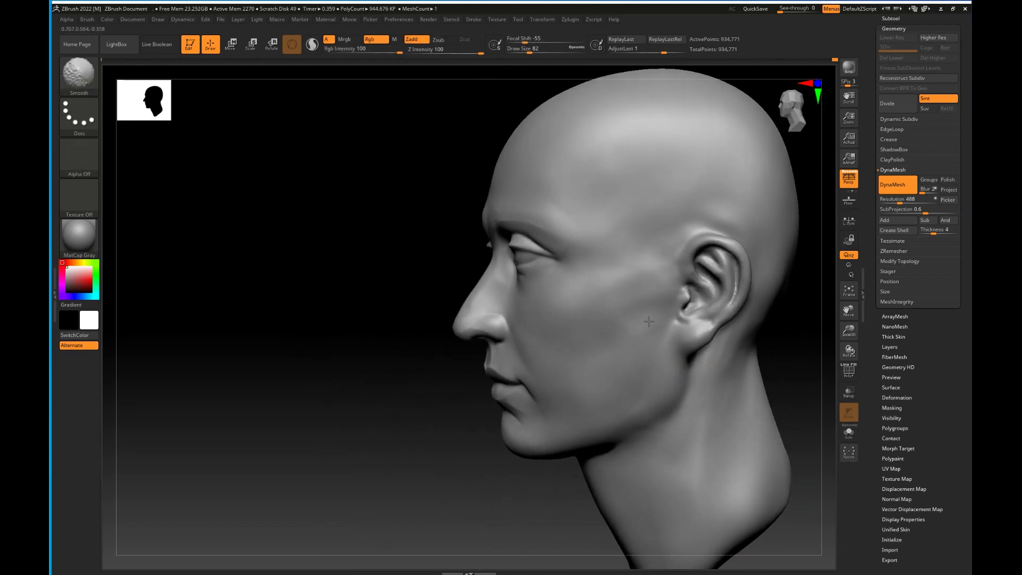
left_click_drag(642, 290, 627, 280, "shift")
key("b")
key("c")
key("b")
left_click_drag(645, 390, 628, 402)
Remesh the head at DynaMesh resolution 376, and smooth and rebuild the jaw area.
mouse_move(383, 493)
left_mouse_down("ctrl")
mouse_move(408, 508)
mouse_move(393, 524)
left_mouse_up("ctrl")
left_click(897, 203)
left_click_drag(625, 402, 633, 394, "shift")
left_click_drag(384, 456, 442, 473, "shift")
mouse_move(634, 401)
left_mouse_down()
mouse_move(700, 403)
mouse_move(652, 399)
left_mouse_up()
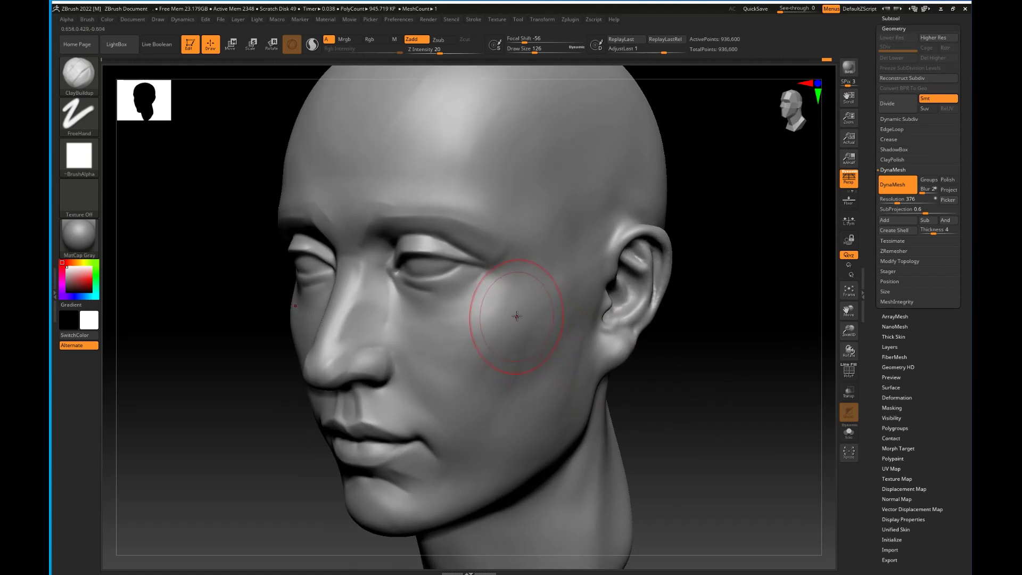
Refine the cheek planes from the outer eye corners downward with DamStandard at size 74, and smooth the strokes.
key("b")
key("d")
key("s")
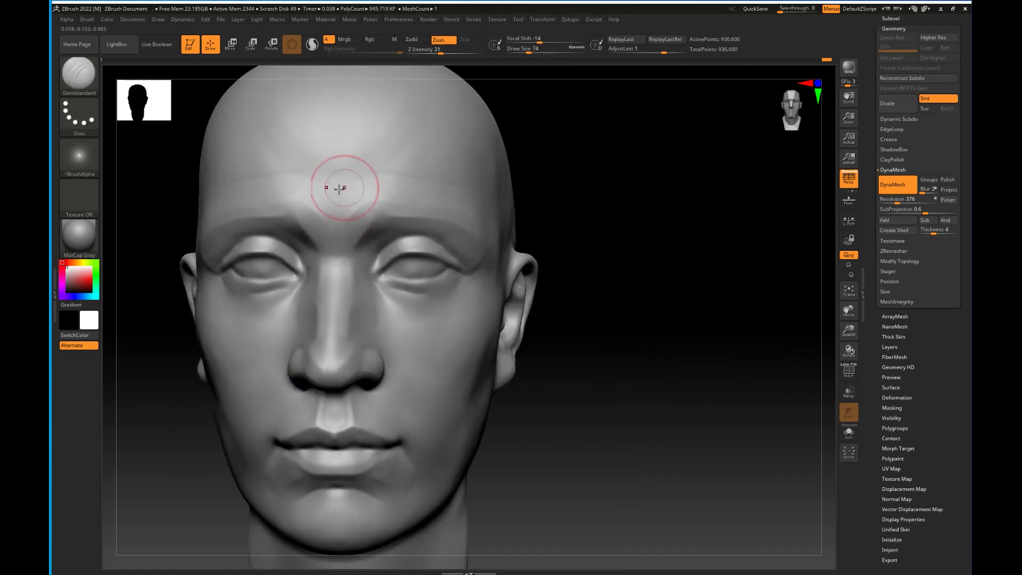
key("shift")
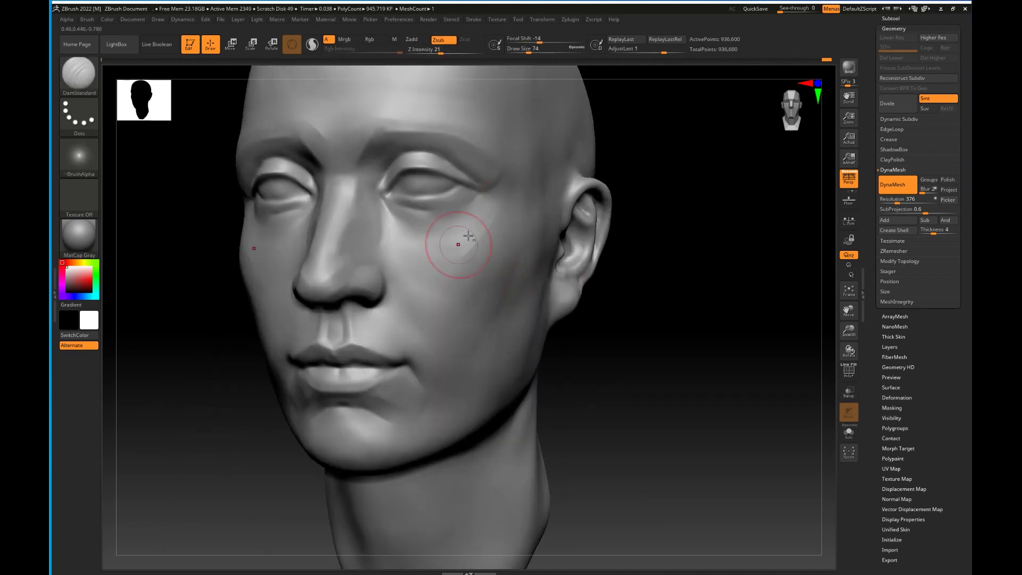
left_click_drag(497, 215, 434, 293)
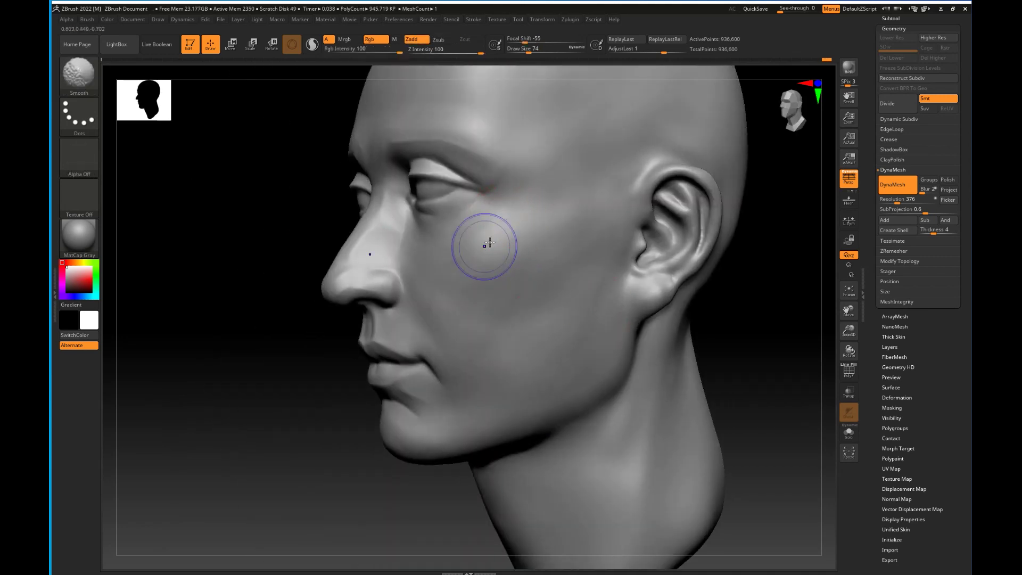
left_click_drag(613, 417, 720, 417)
key("shift")
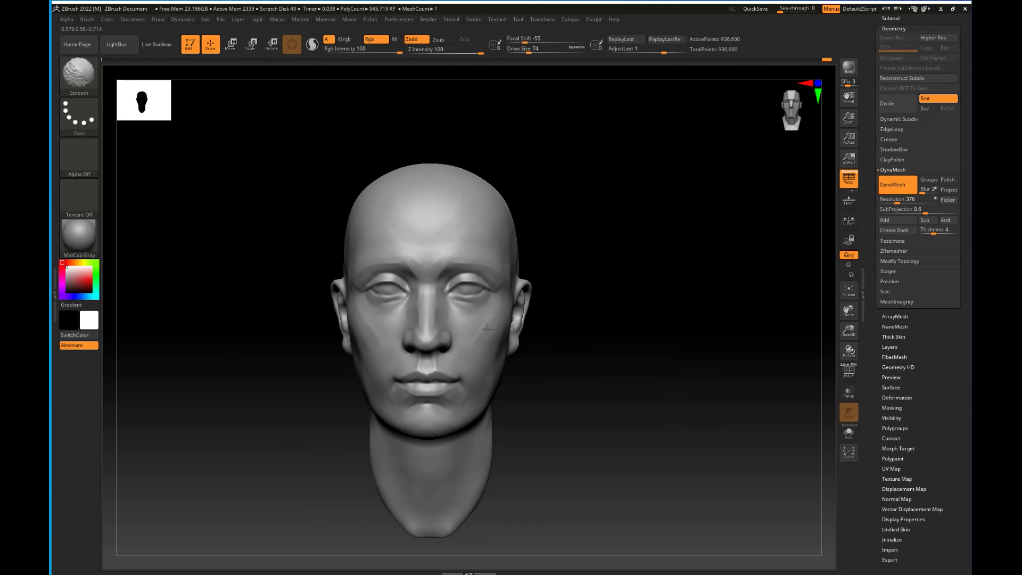
Carve the neck muscle lines from below the ears to the neck base with DamStandard, remesh the head with DynaMesh, and smooth the strokes.
left_click_drag(482, 416, 399, 415)
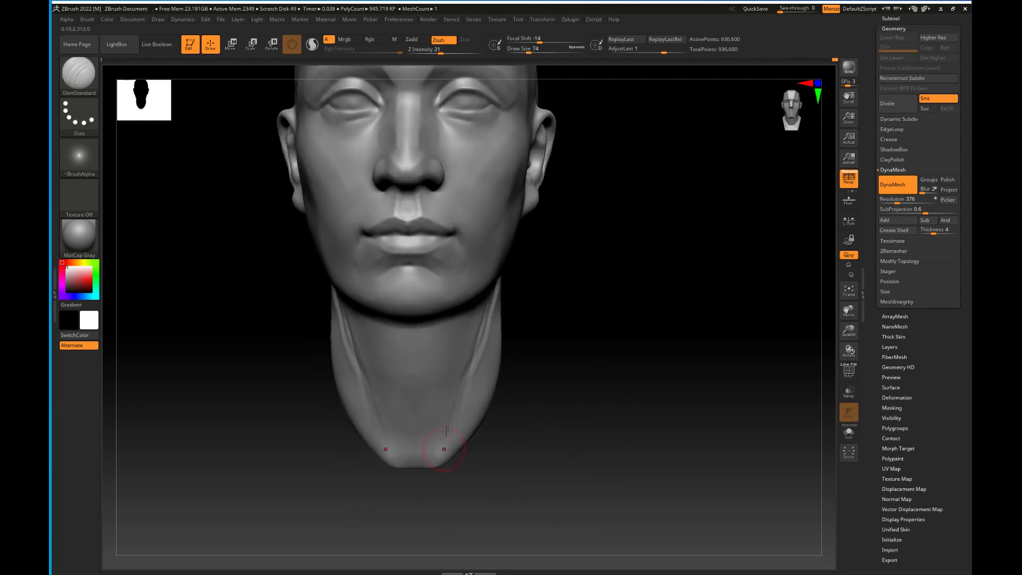
left_click_drag(572, 392, 529, 396, "ctrl")
key("shift")
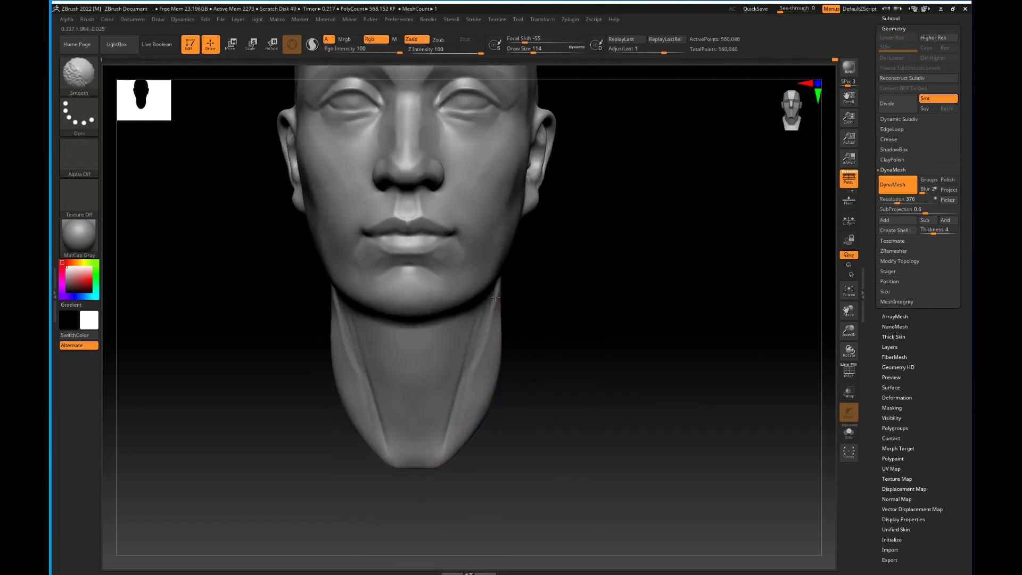
left_click_drag(614, 306, 559, 370)
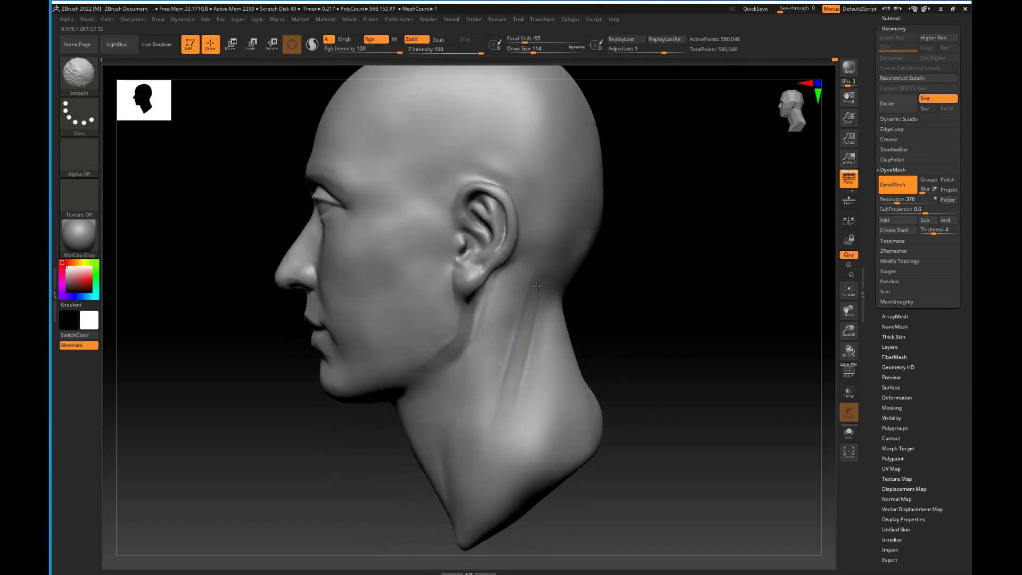
mouse_move(613, 319)
left_mouse_down()
mouse_move(669, 349)
mouse_move(713, 401)
mouse_move(662, 406)
mouse_move(621, 376)
left_mouse_up()
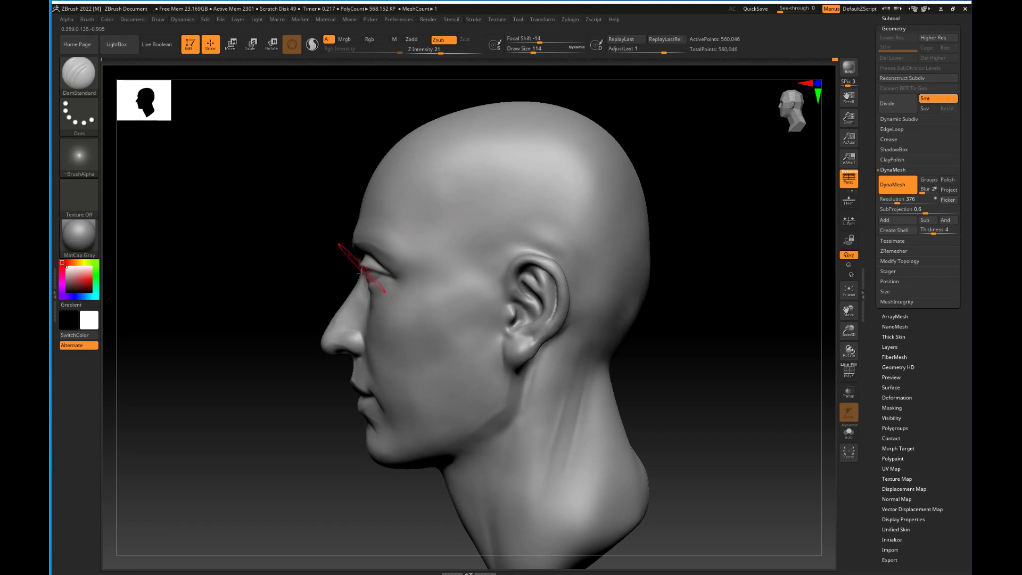
Reshape the forehead profile above the brow with the Move brush at draw size 206.
key("bracketright")
key("bracketright")
key("bracketright")
key("bracketright")
key("bracketright")
key("bracketright")
key("bracketright")
key("bracketright")
key("bracketright")
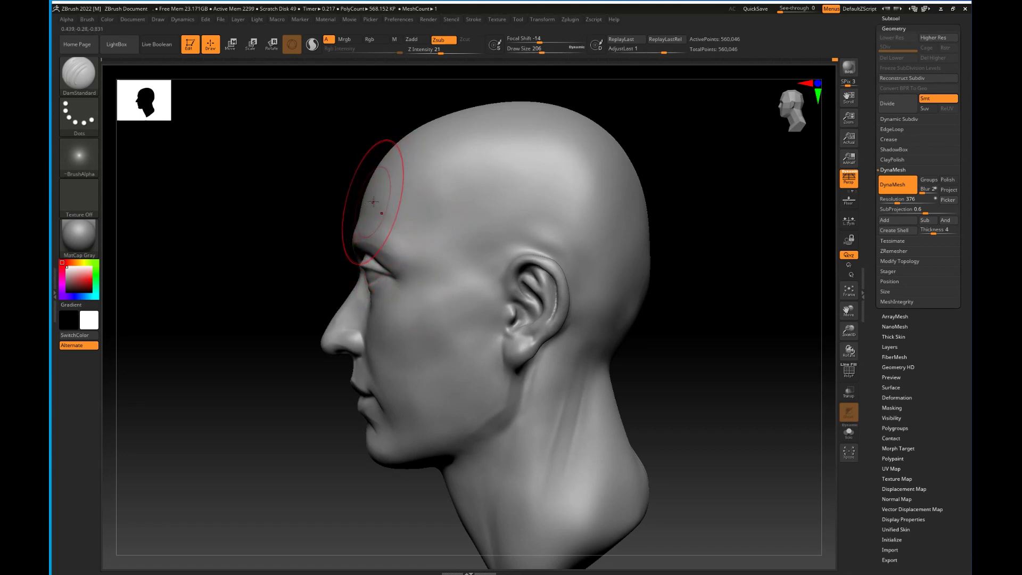
key("b")
key("m")
key("v")
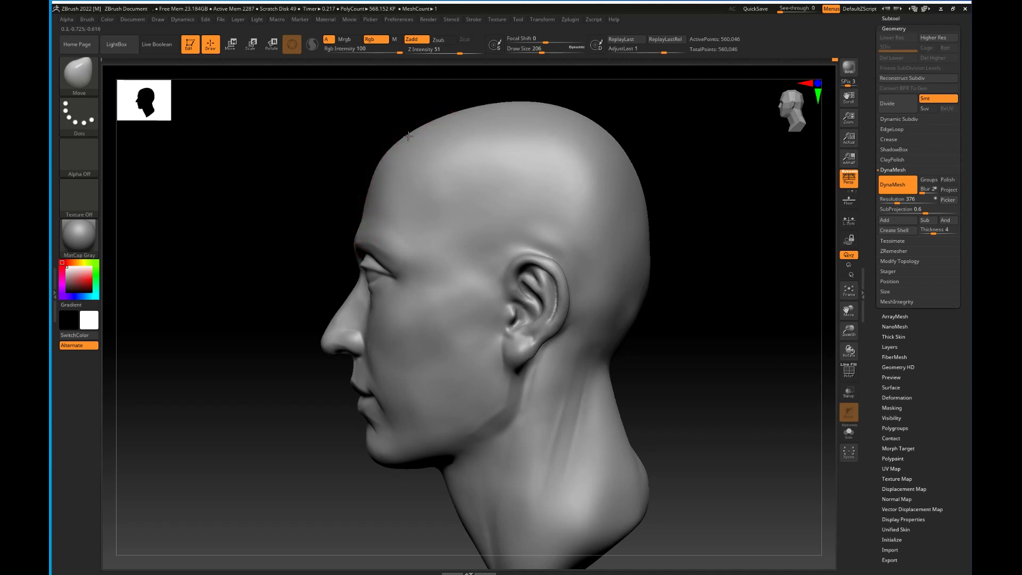
left_click_drag(288, 176, 368, 205)
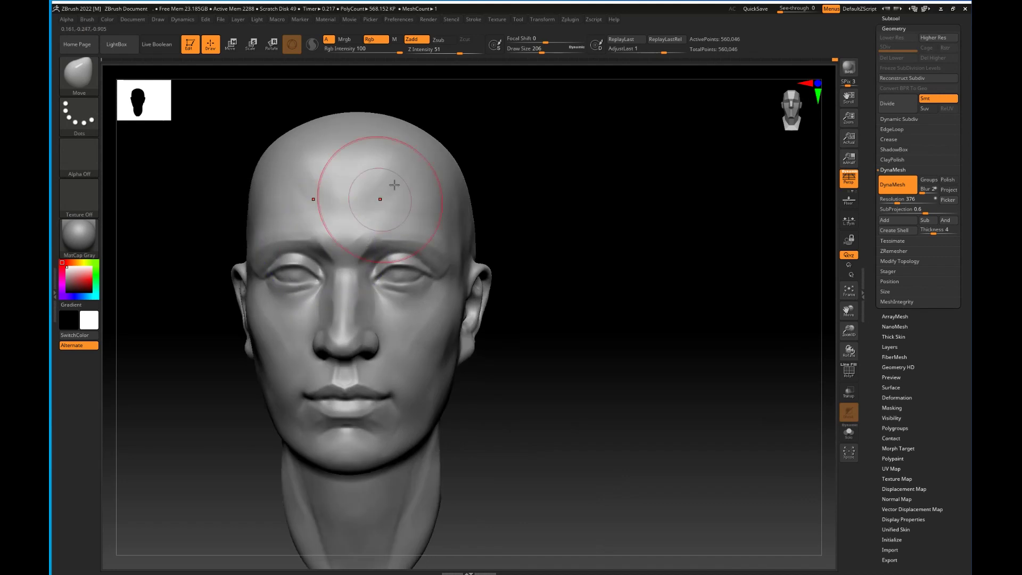
left_click_drag(533, 176, 449, 194)
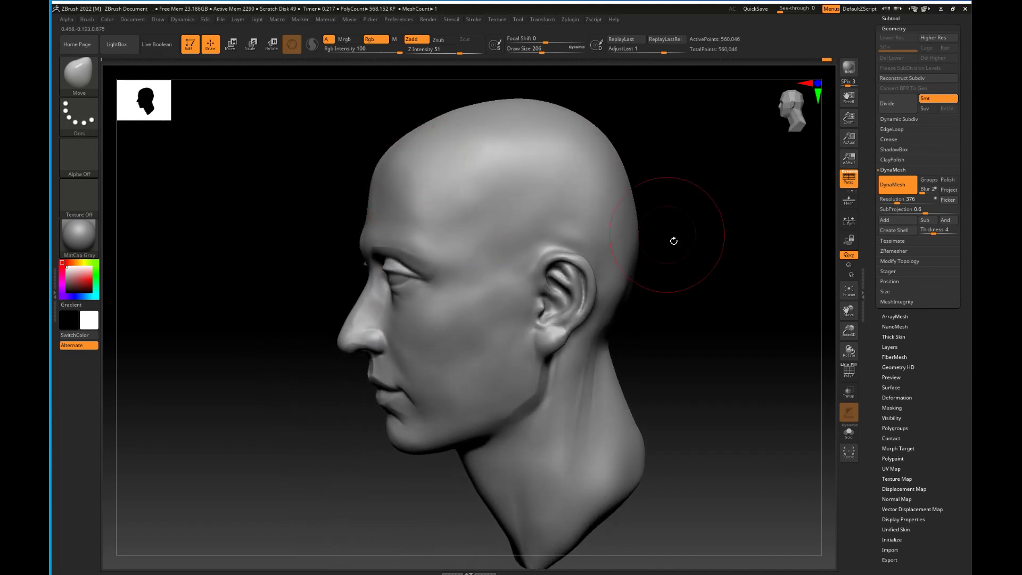
left_click_drag(649, 221, 566, 217)
Adjust the jawline, jaw corner and front of the neck with the Move brush, using draw sizes from 234 to 310.
key("shift")
left_click_drag(461, 517, 524, 512, "shift")
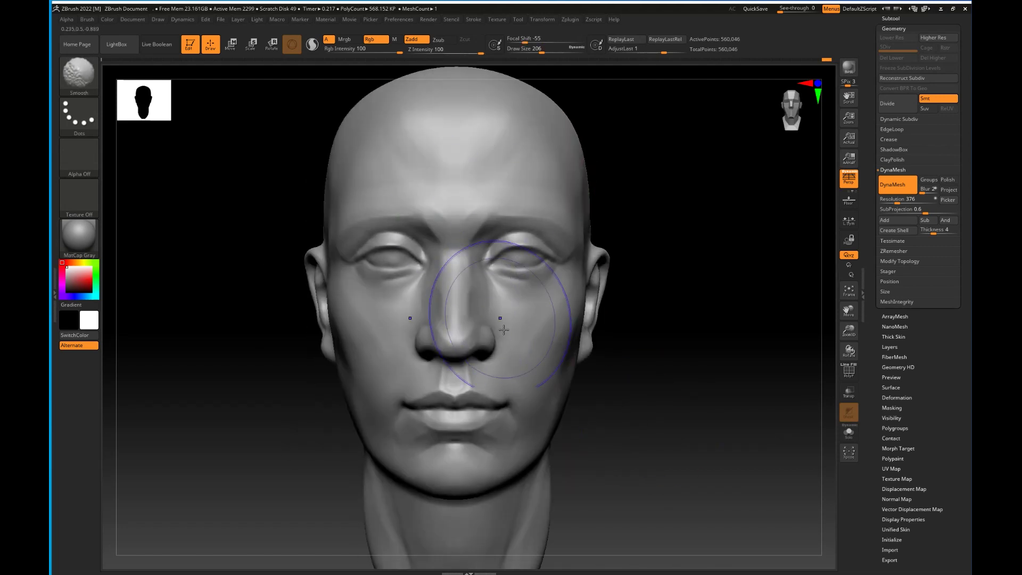
left_click_drag(725, 373, 665, 385)
left_click_drag(721, 406, 645, 418, "alt")
key("shift")
left_click_drag(410, 385, 372, 388, "shift")
mouse_move(652, 390)
left_mouse_down("alt")
mouse_move(641, 366)
mouse_move(629, 381)
mouse_move(644, 383)
left_mouse_up("alt")
left_click_drag(518, 356, 613, 393)
key("shift")
left_click_drag(506, 472, 508, 468)
key("shift")
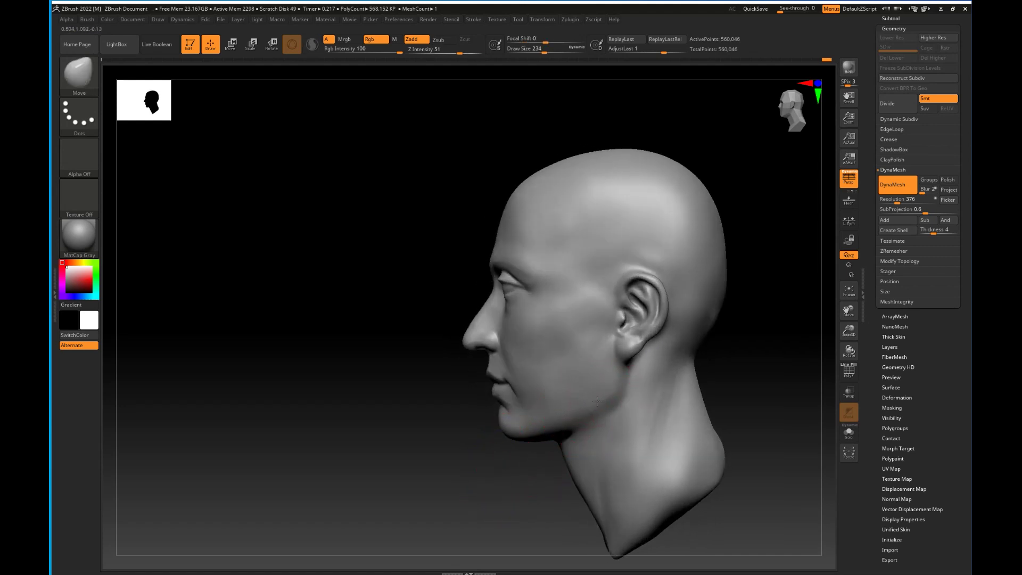
left_click_drag(600, 410, 613, 413)
left_click_drag(576, 495, 581, 490)
left_click_drag(716, 395, 249, 387)
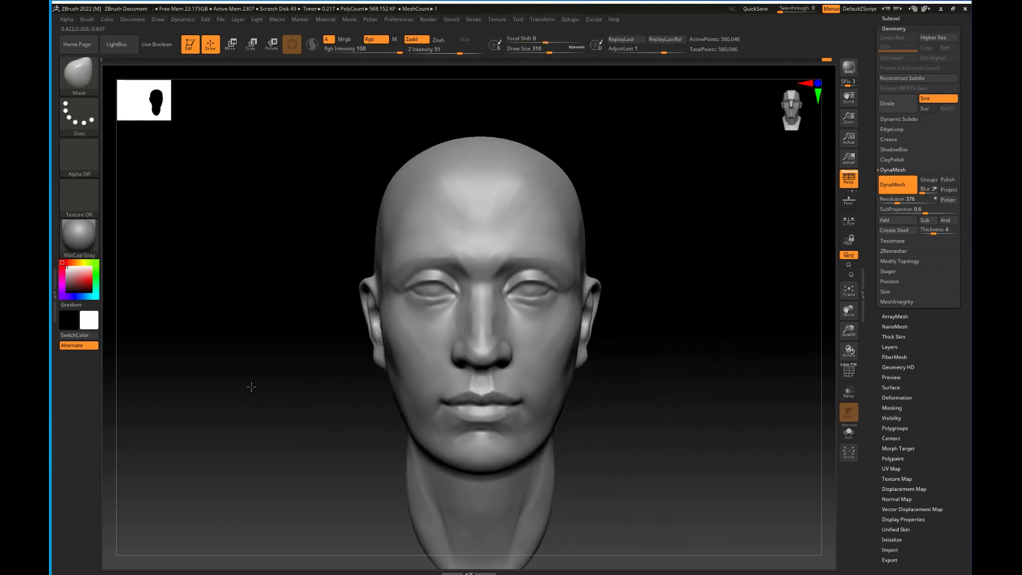